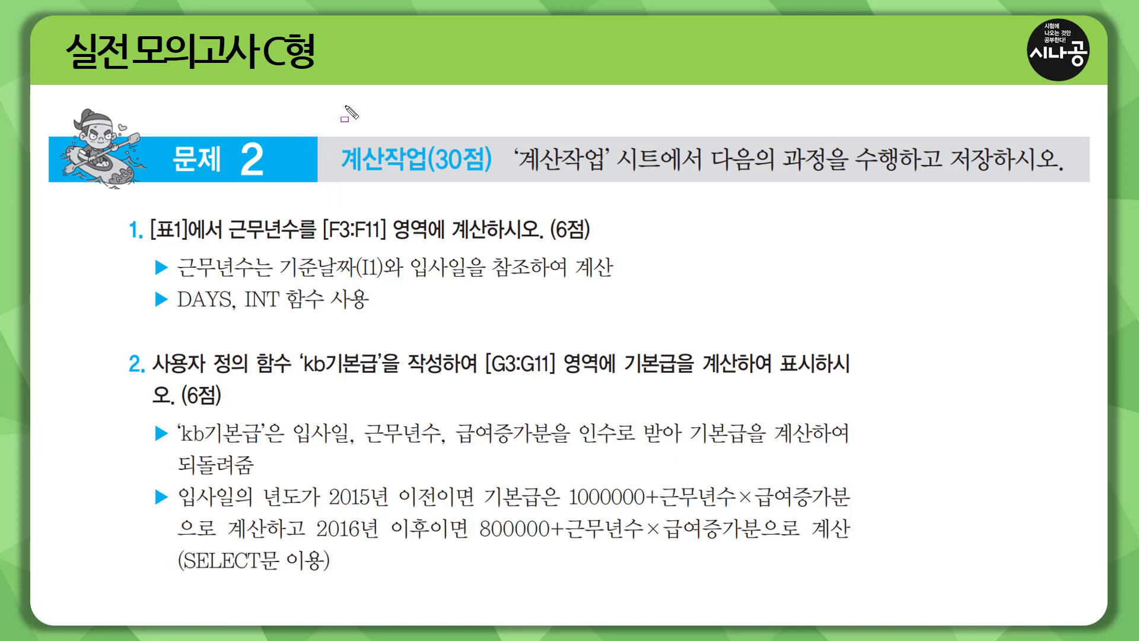
# - Examine the 근무년수 task for F3:F11 of 표1, including the 기준날짜 in I1, the 입사일 column, and the required DAYS and INT functions
pyautogui.moveTo(341, 177); pyautogui.dragTo(490, 177)
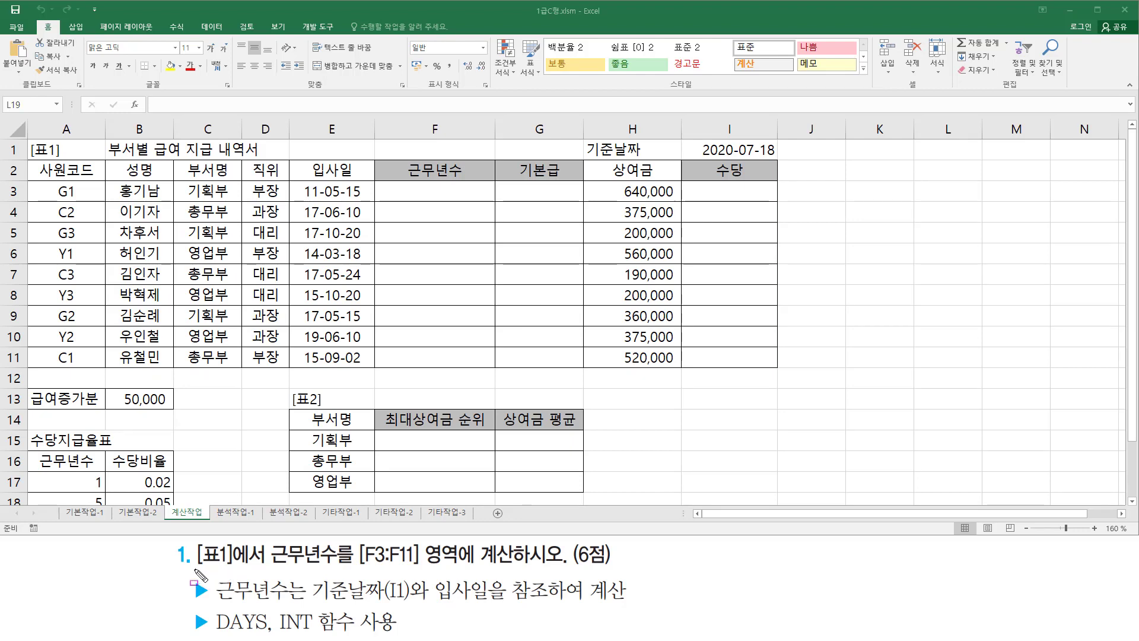
pyautogui.moveTo(194, 568); pyautogui.dragTo(267, 568)
pyautogui.moveTo(27, 140); pyautogui.dragTo(785, 380)
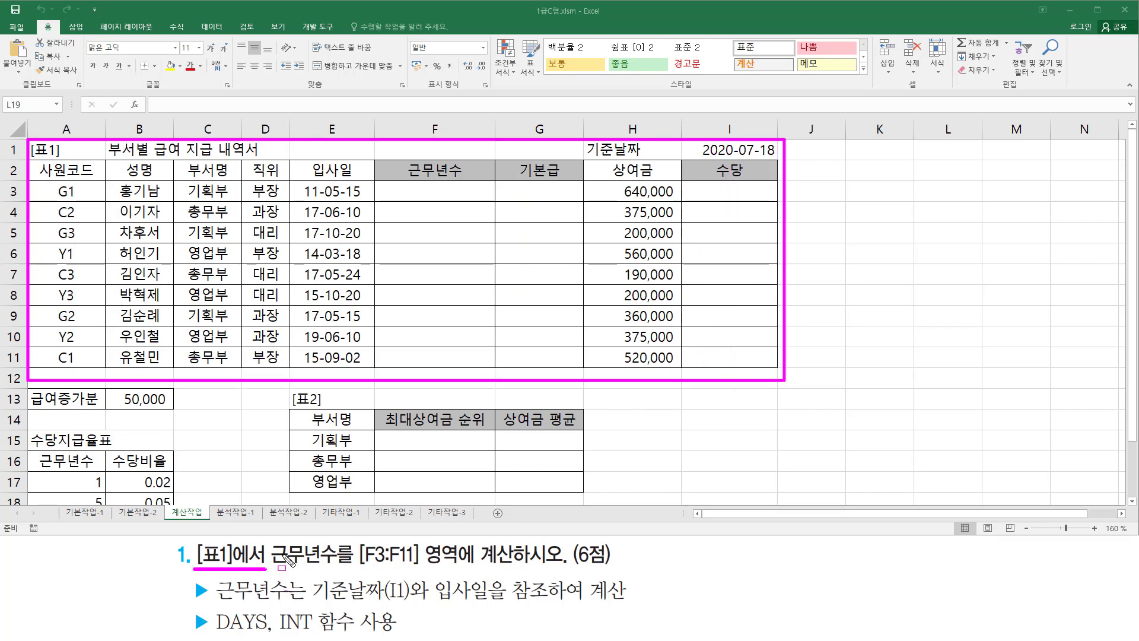
pyautogui.moveTo(268, 541); pyautogui.dragTo(339, 573)
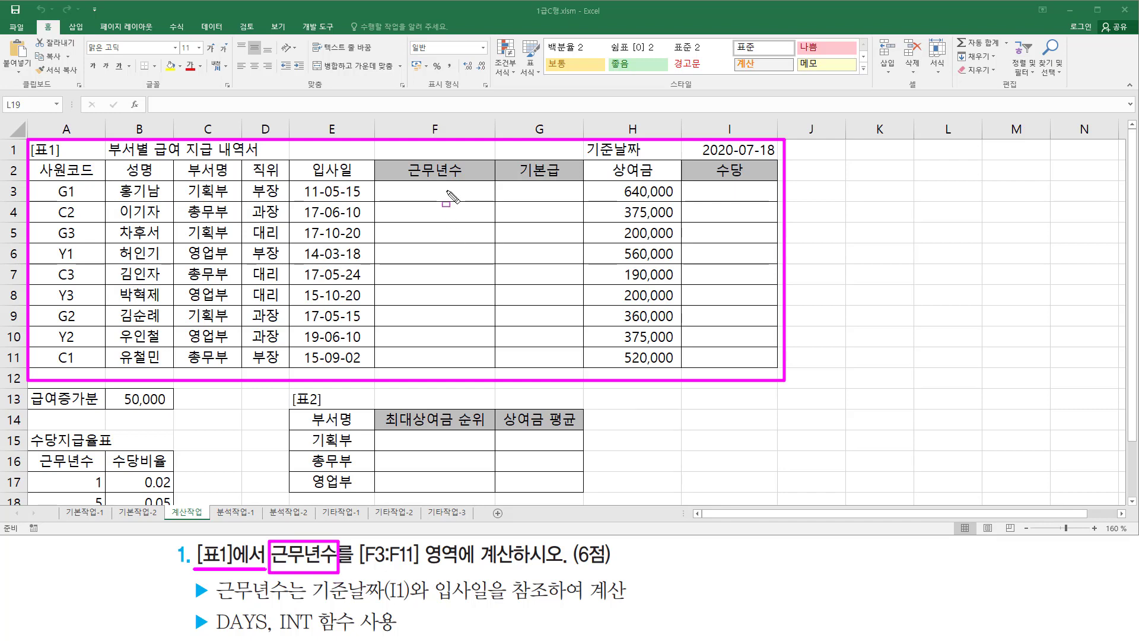
pyautogui.moveTo(405, 160)
pyautogui.mouseDown()
pyautogui.moveTo(468, 180)
pyautogui.moveTo(414, 199)
pyautogui.moveTo(473, 215)
pyautogui.moveTo(475, 360)
pyautogui.mouseUp()
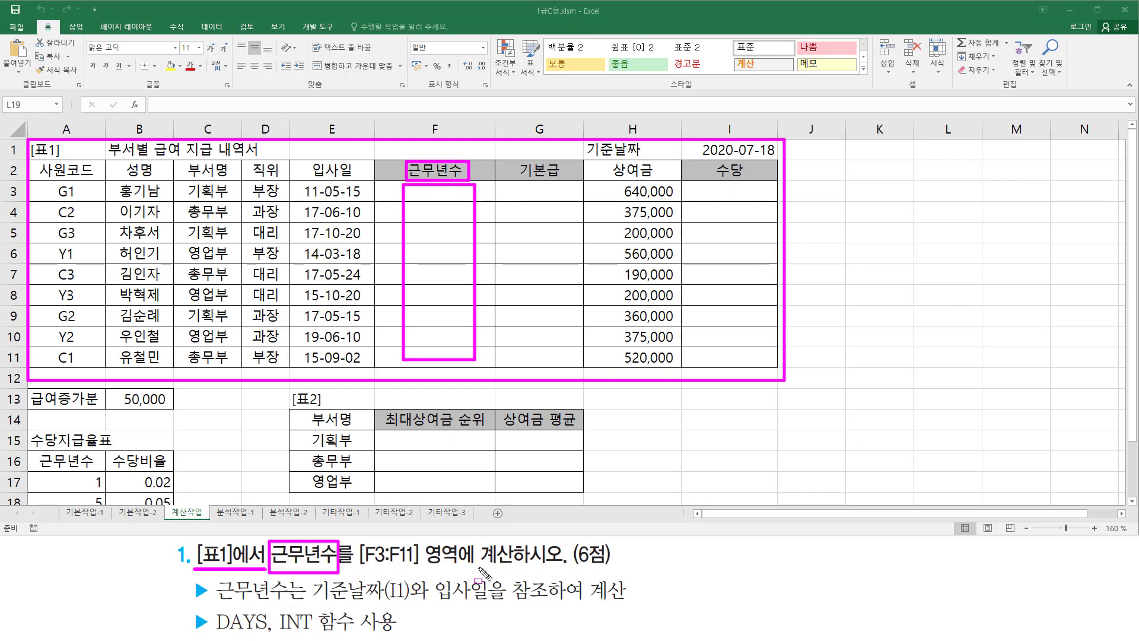
pyautogui.moveTo(479, 567); pyautogui.dragTo(562, 565)
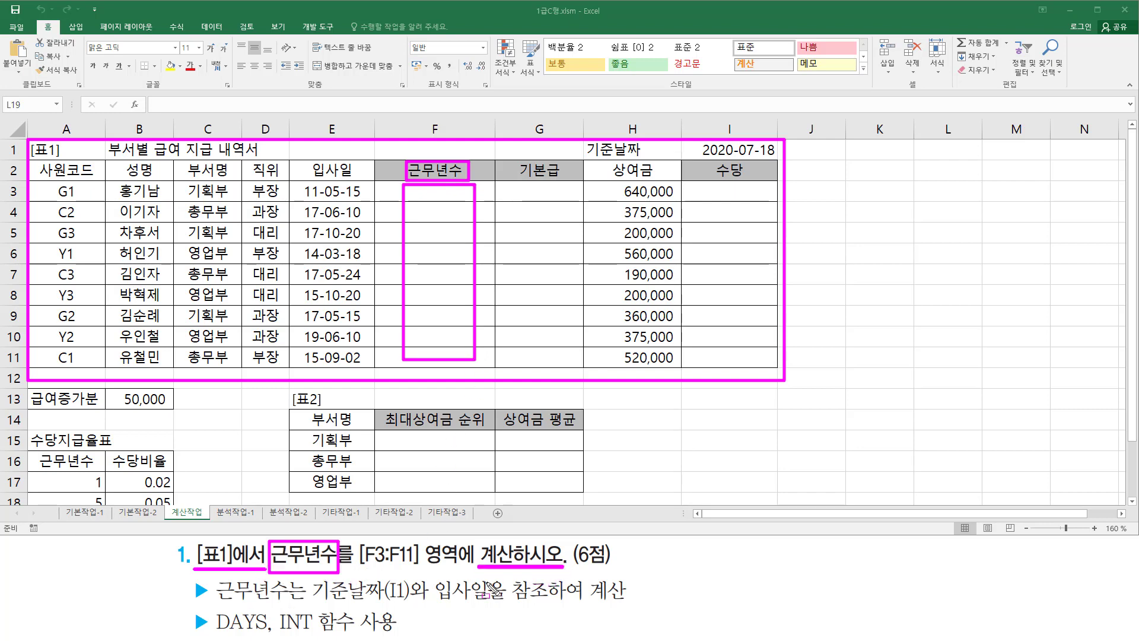
pyautogui.moveTo(304, 577)
pyautogui.mouseDown()
pyautogui.moveTo(323, 606)
pyautogui.moveTo(433, 606)
pyautogui.mouseUp()
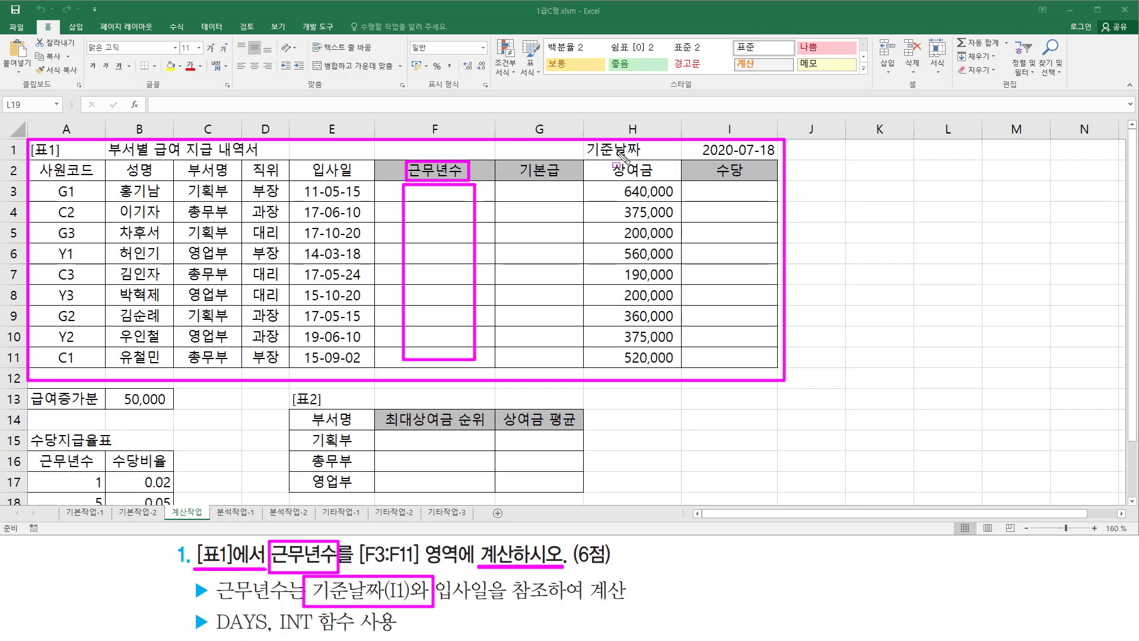
pyautogui.moveTo(588, 157); pyautogui.dragTo(777, 157)
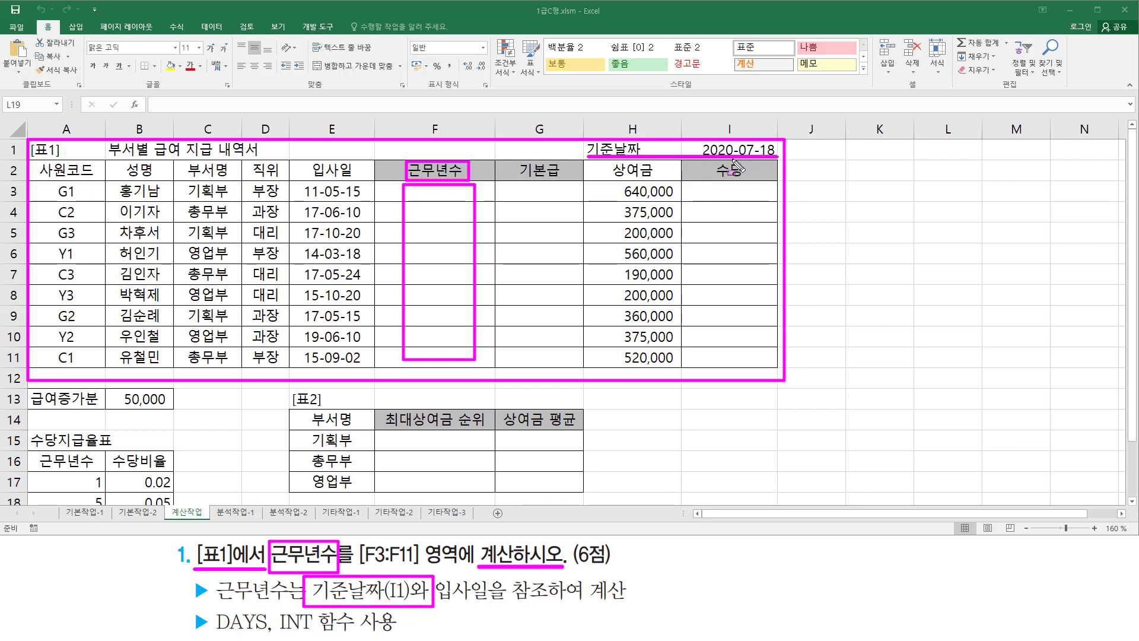
pyautogui.moveTo(300, 160); pyautogui.dragTo(356, 180)
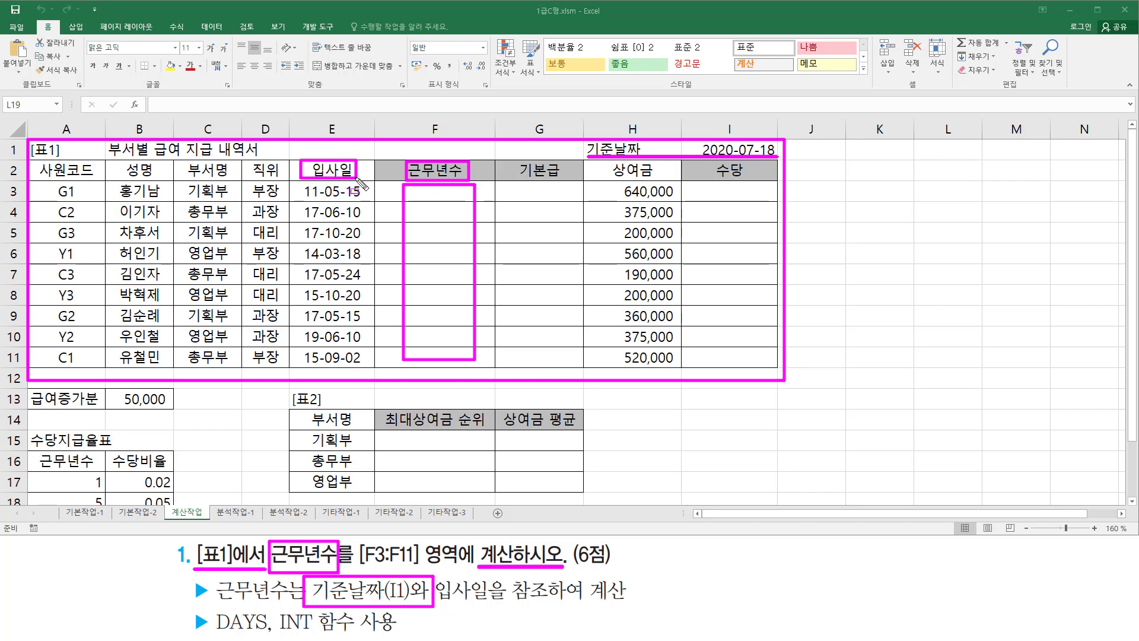
pyautogui.moveTo(431, 205); pyautogui.dragTo(438, 210)
pyautogui.moveTo(212, 633); pyautogui.dragTo(314, 634)
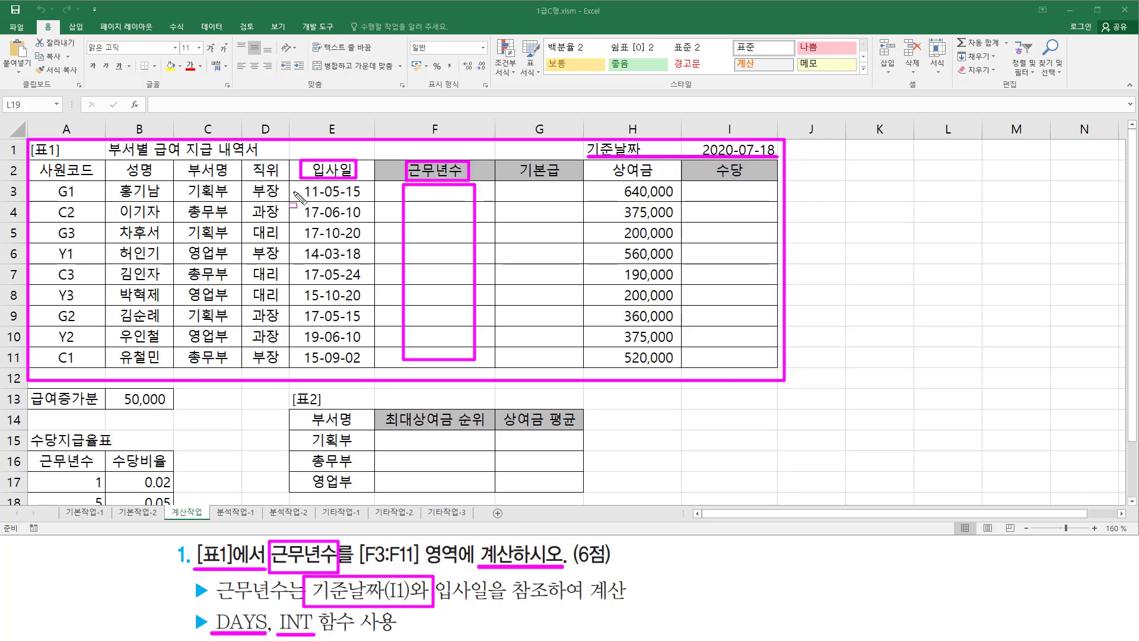
pyautogui.moveTo(213, 607)
pyautogui.mouseDown()
pyautogui.moveTo(221, 625)
pyautogui.moveTo(269, 636)
pyautogui.mouseUp()
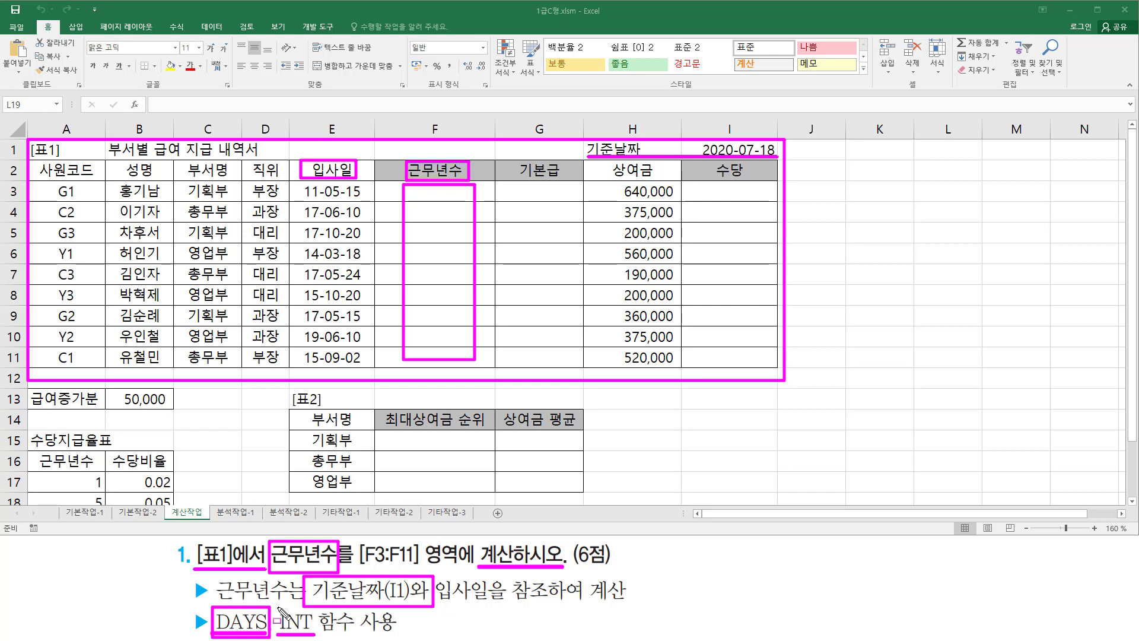
pyautogui.moveTo(278, 608); pyautogui.dragTo(317, 637)
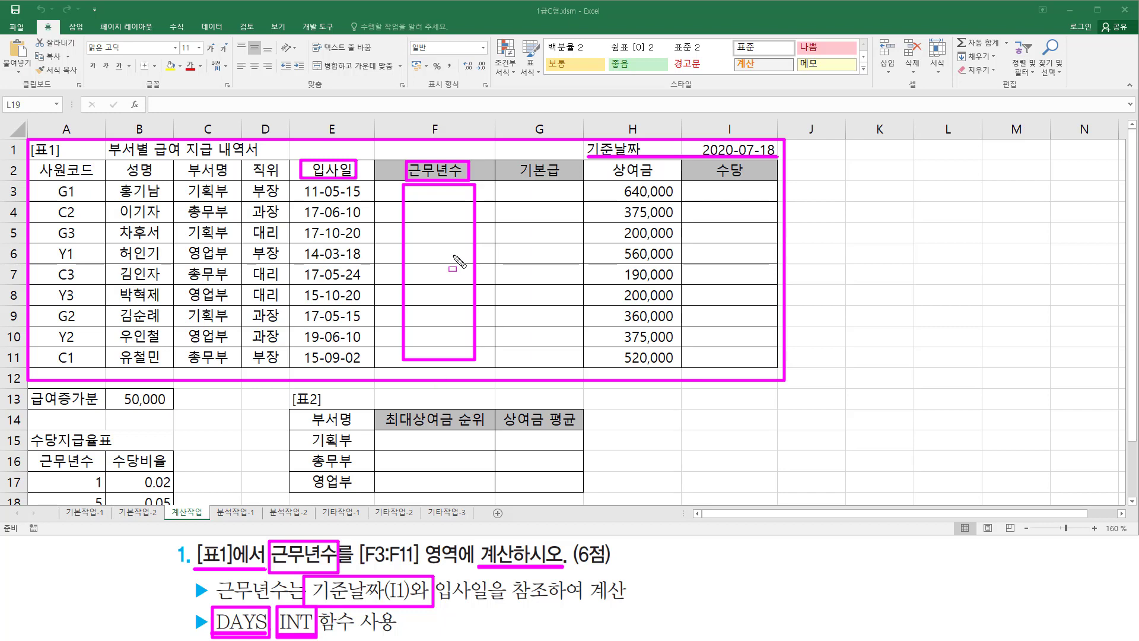
pyautogui.press('Escape')
# - Enter a DAYS formula in F3 with I1 as the end date and E3 as the start date
pyautogui.click(448, 186)
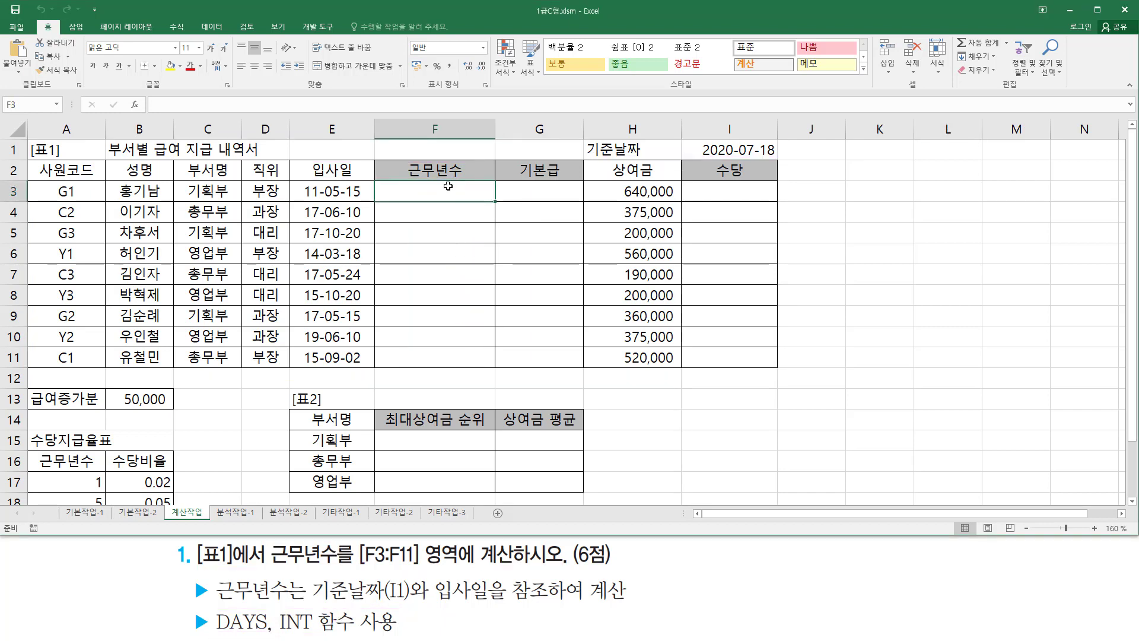
pyautogui.write('=d')
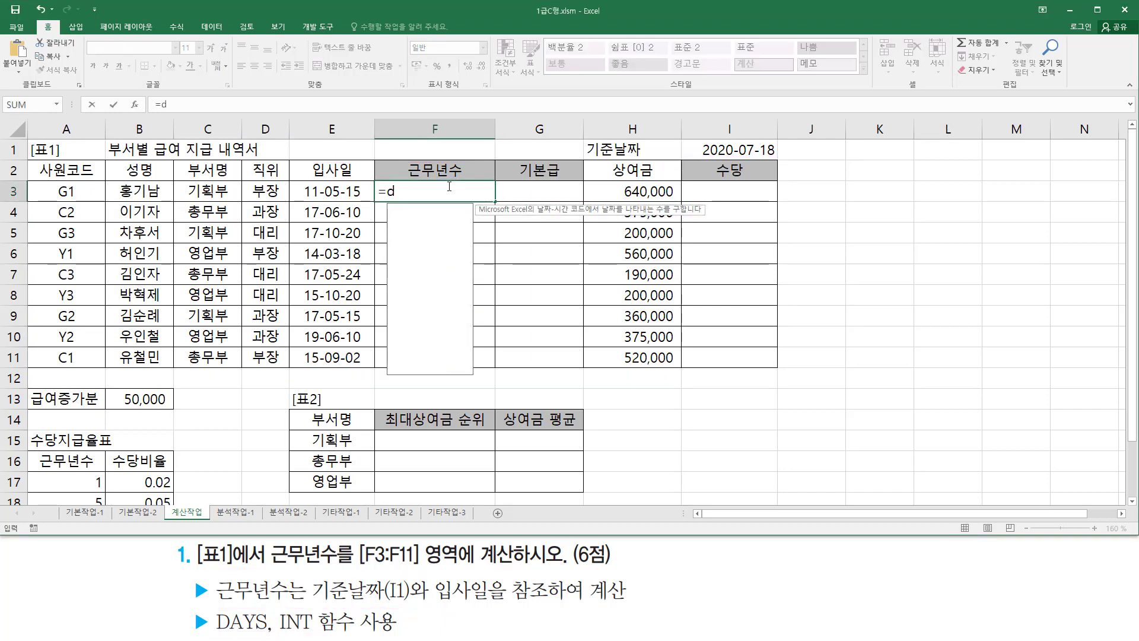
pyautogui.write('ays')
pyautogui.press('Tab')
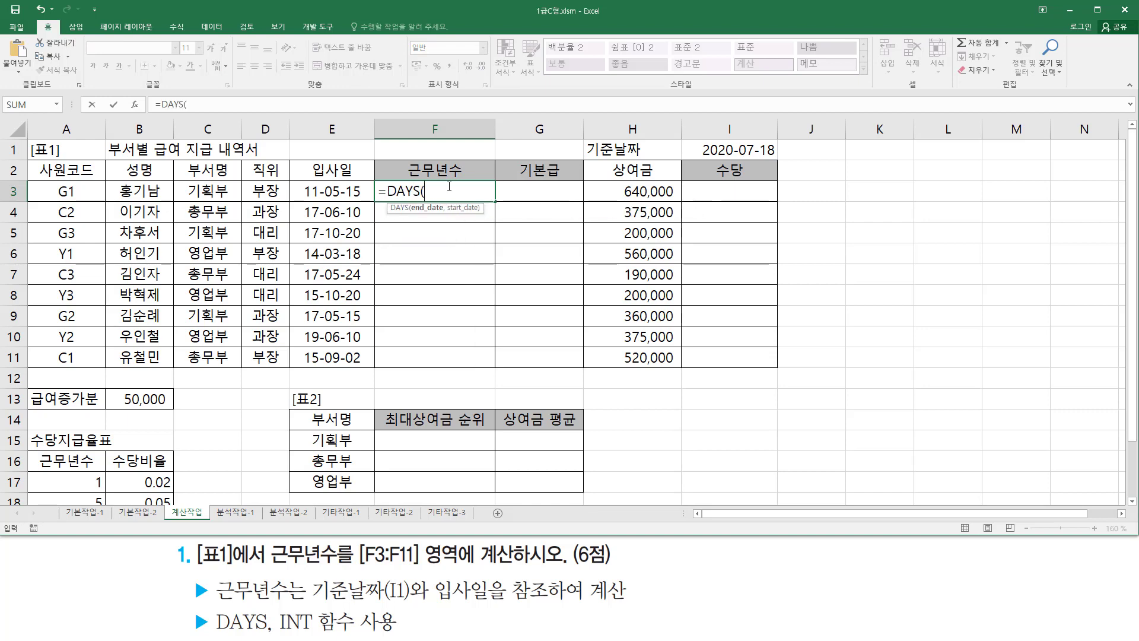
pyautogui.click(734, 145)
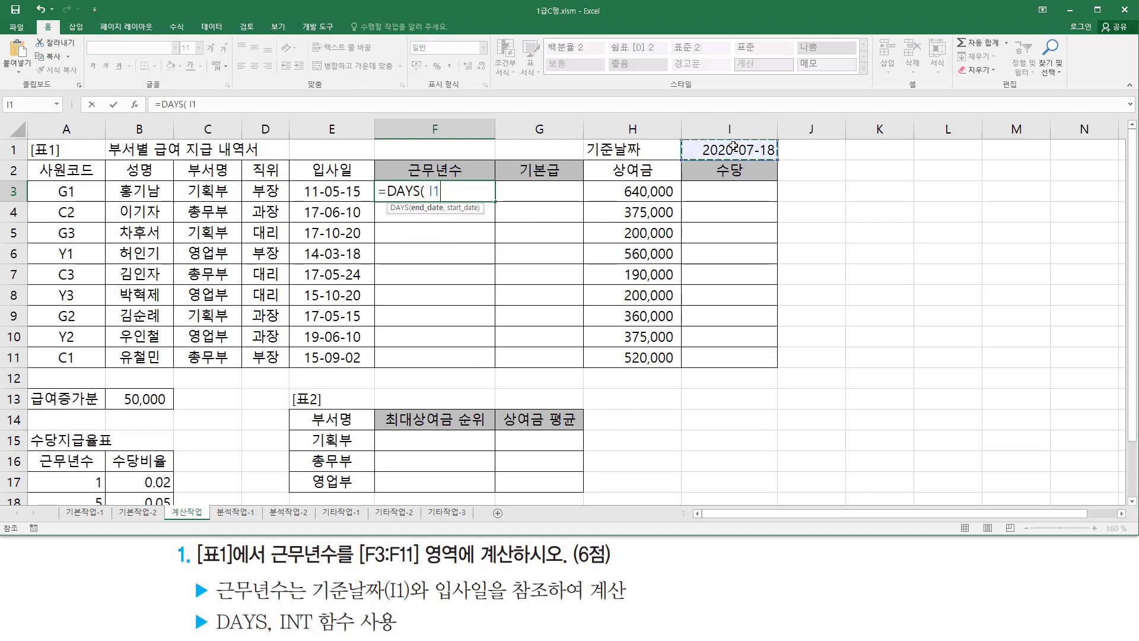
pyautogui.write(',')
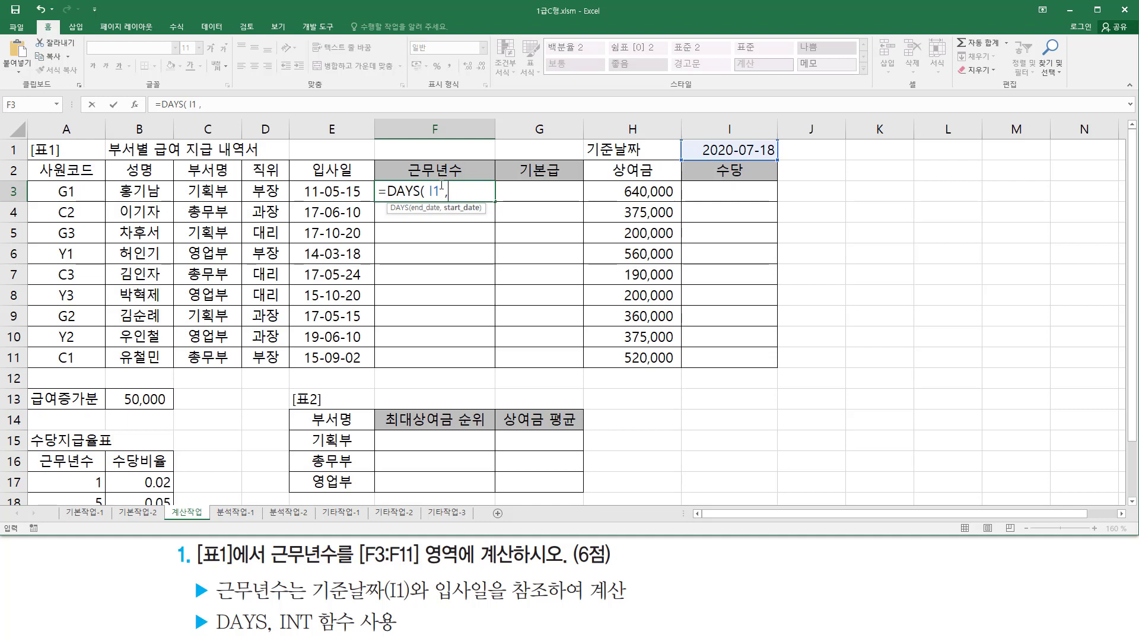
pyautogui.click(350, 191)
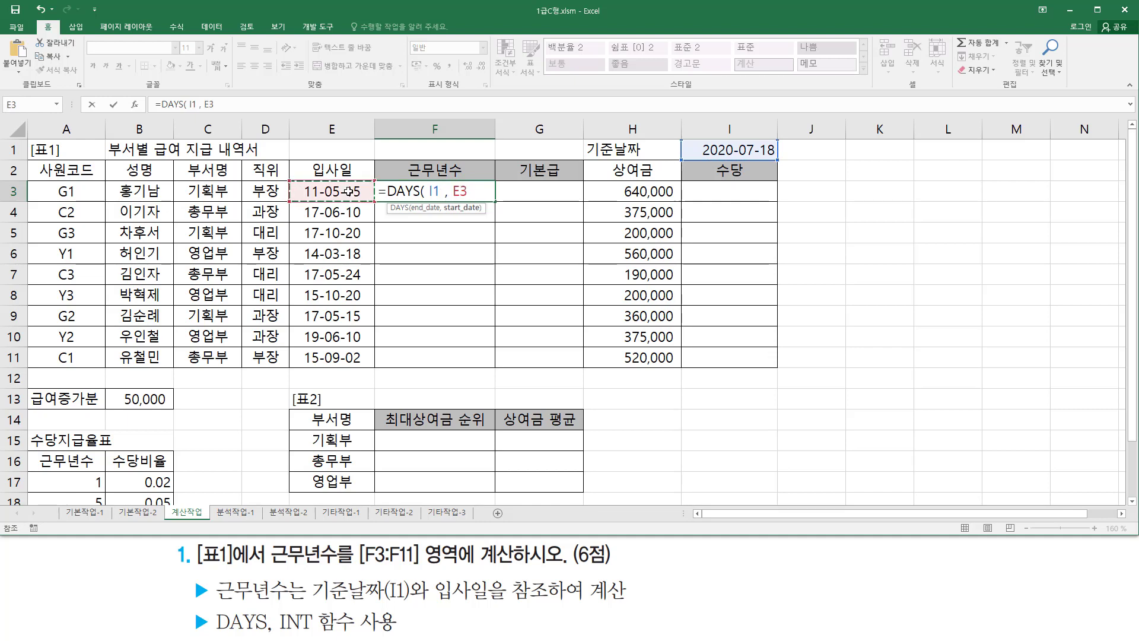
pyautogui.write(')')
pyautogui.press('Return')
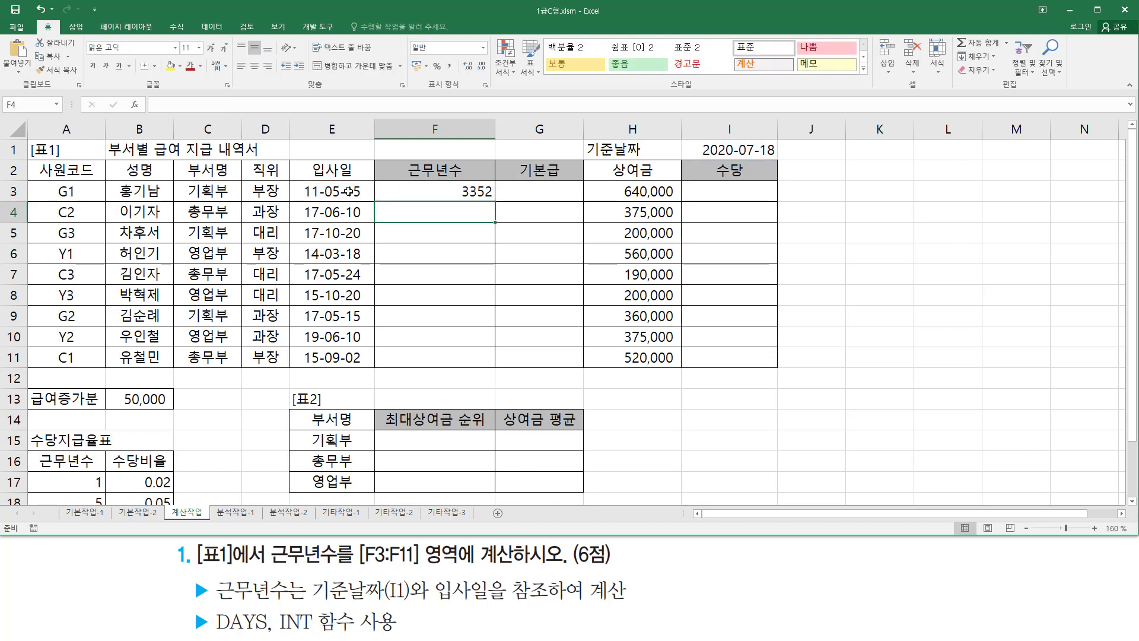
# - Extend F3's formula to divide the days by 365 and wrap it in INT: =INT(DAYS(I1,E3)/365)
pyautogui.click(478, 195)
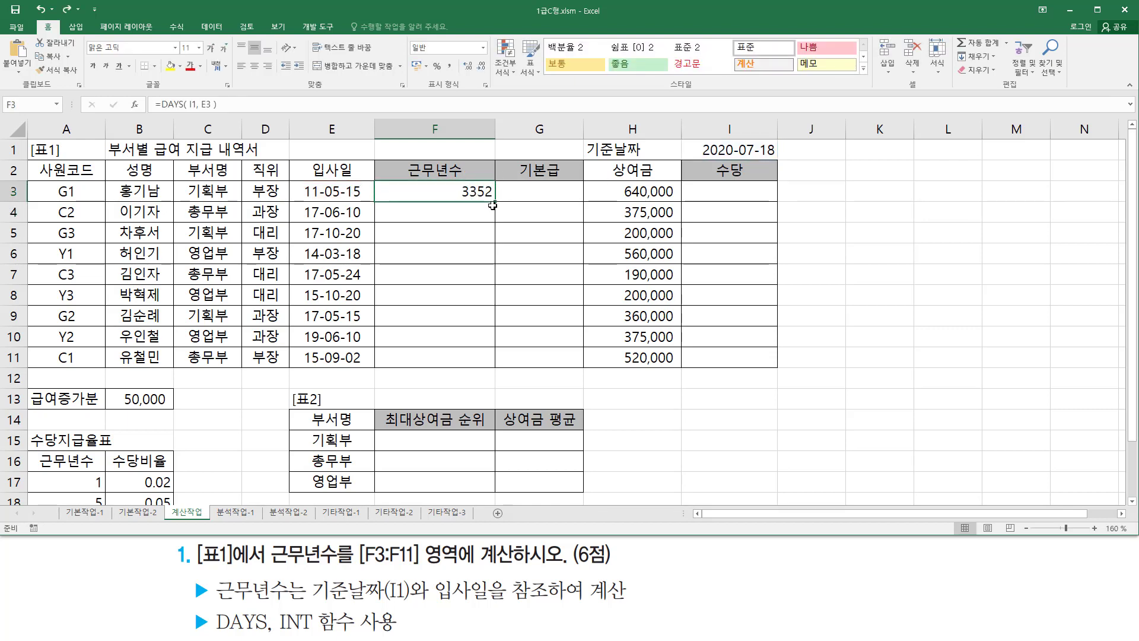
pyautogui.doubleClick(463, 191)
pyautogui.click(477, 190)
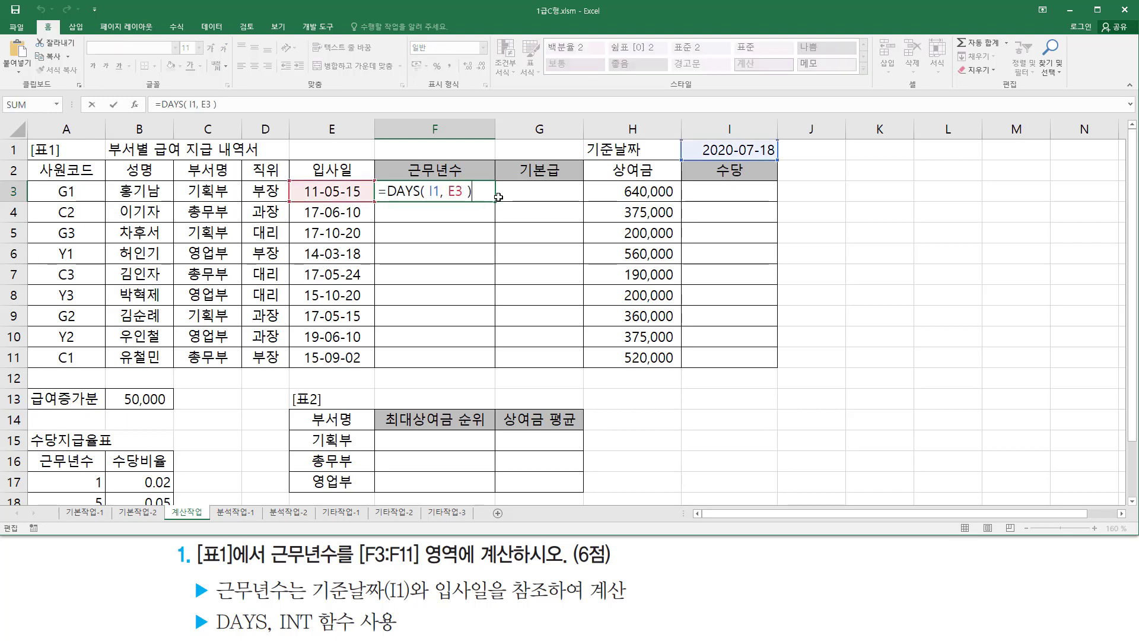
pyautogui.write('/365')
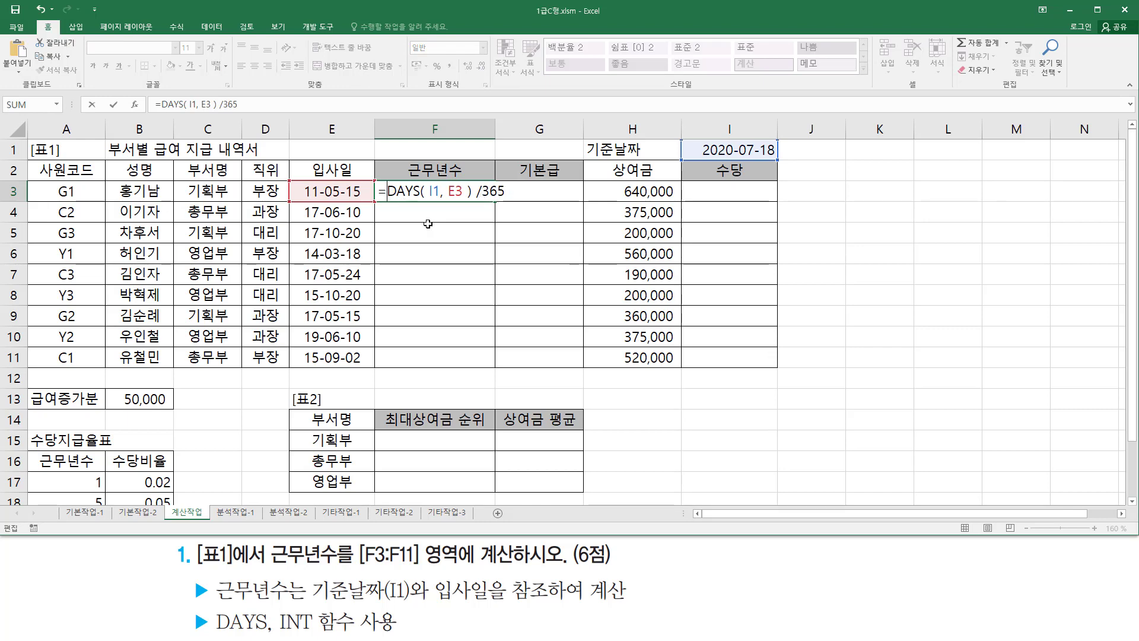
pyautogui.click(387, 191)
pyautogui.write('int(')
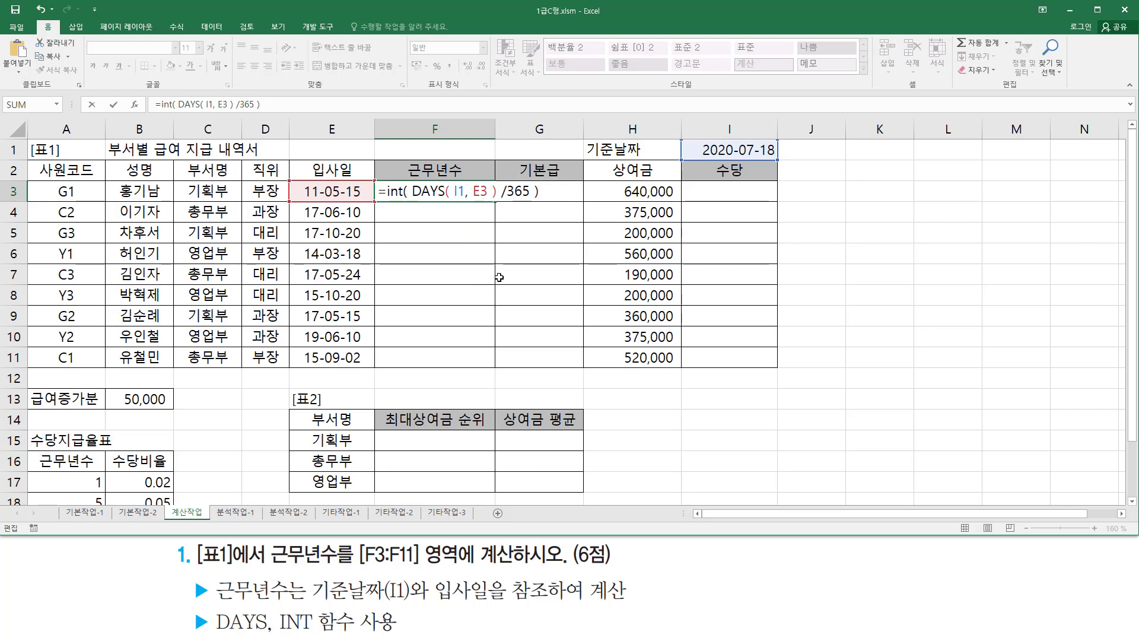
pyautogui.press('Return')
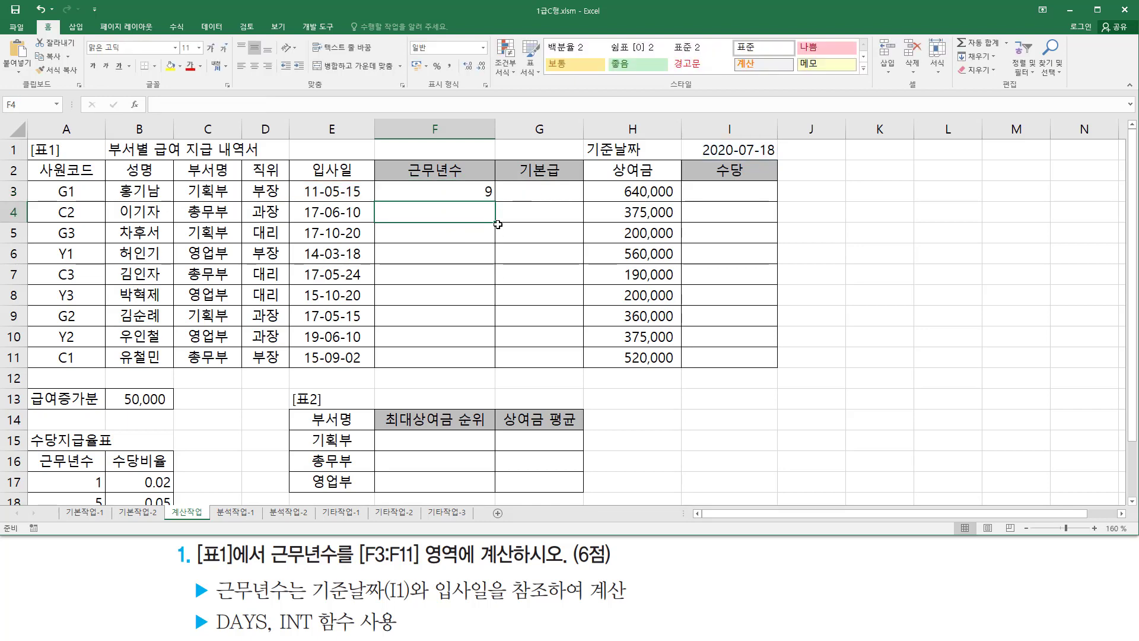
# - Open F3's formula for editing and examine its references to the 기준날짜 in I1 and the 입사일 values down column E
pyautogui.click(479, 196)
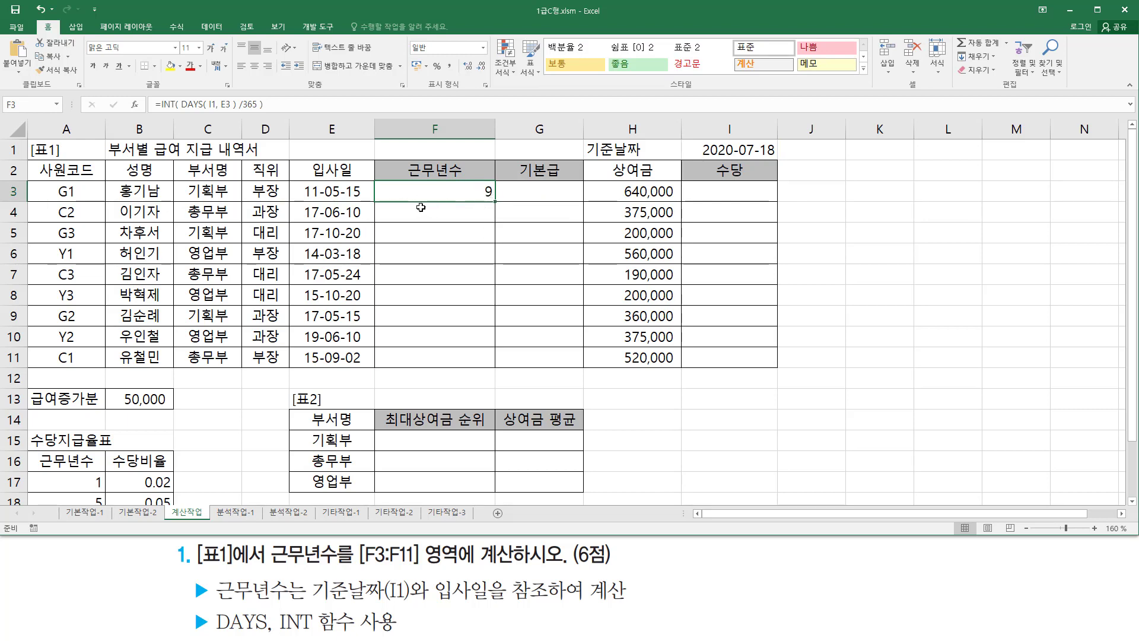
pyautogui.doubleClick(451, 191)
pyautogui.hotkey('ctrl', '2')
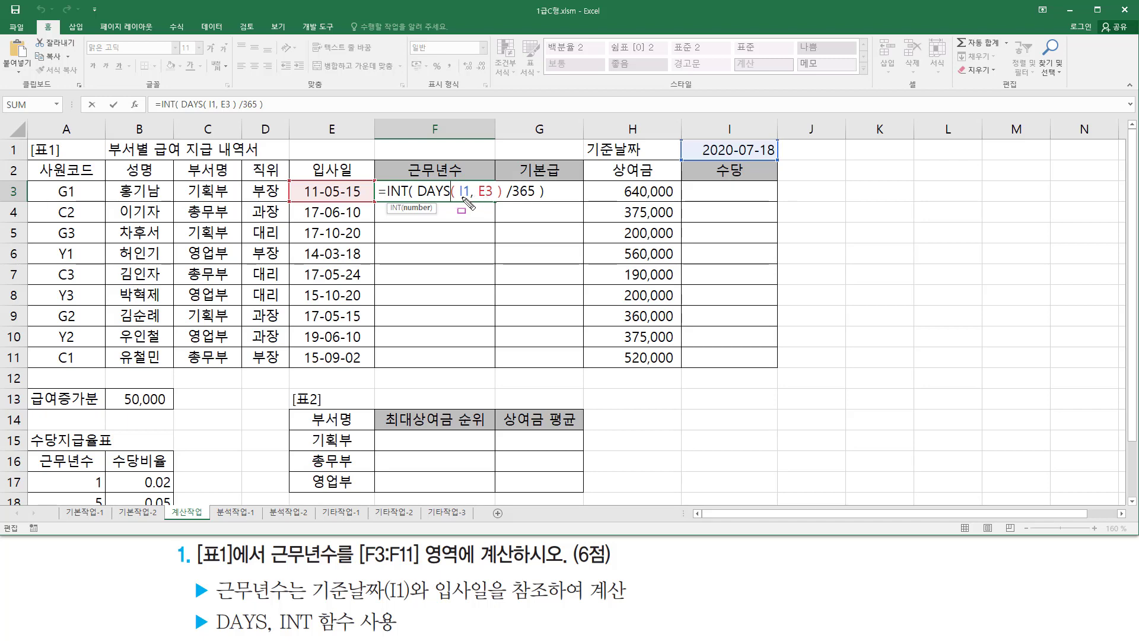
pyautogui.moveTo(701, 159); pyautogui.dragTo(786, 159)
pyautogui.moveTo(299, 201); pyautogui.dragTo(366, 203)
pyautogui.moveTo(296, 182); pyautogui.dragTo(431, 217)
pyautogui.moveTo(300, 203); pyautogui.dragTo(446, 242)
pyautogui.moveTo(292, 223); pyautogui.dragTo(437, 264)
pyautogui.moveTo(308, 248); pyautogui.dragTo(373, 262)
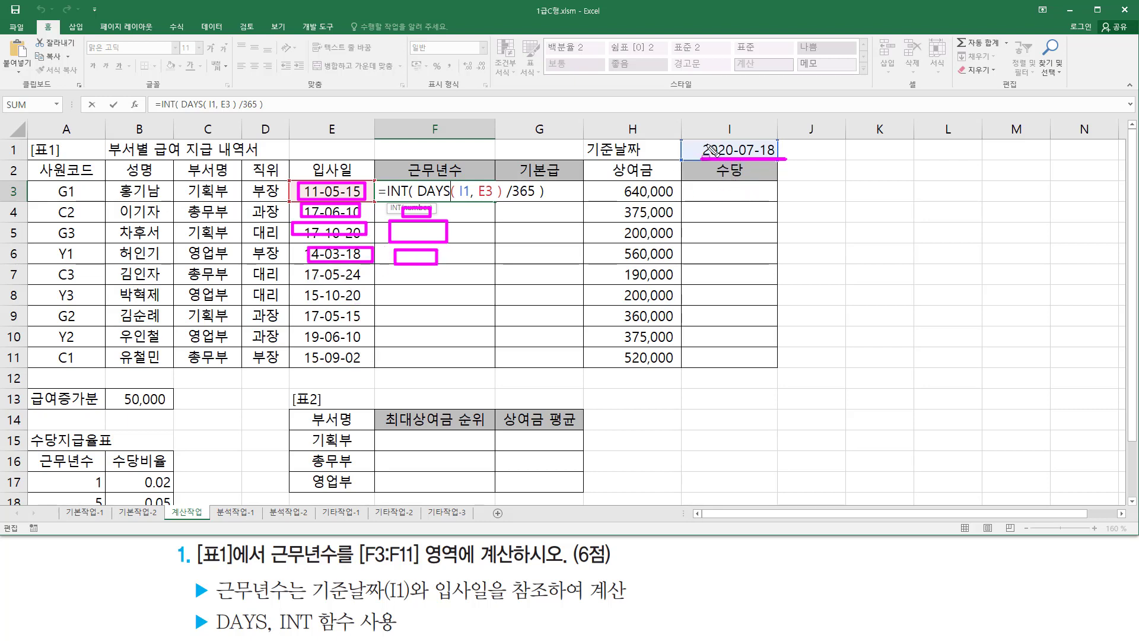
pyautogui.moveTo(700, 139)
pyautogui.mouseDown()
pyautogui.moveTo(710, 181)
pyautogui.moveTo(784, 161)
pyautogui.mouseUp()
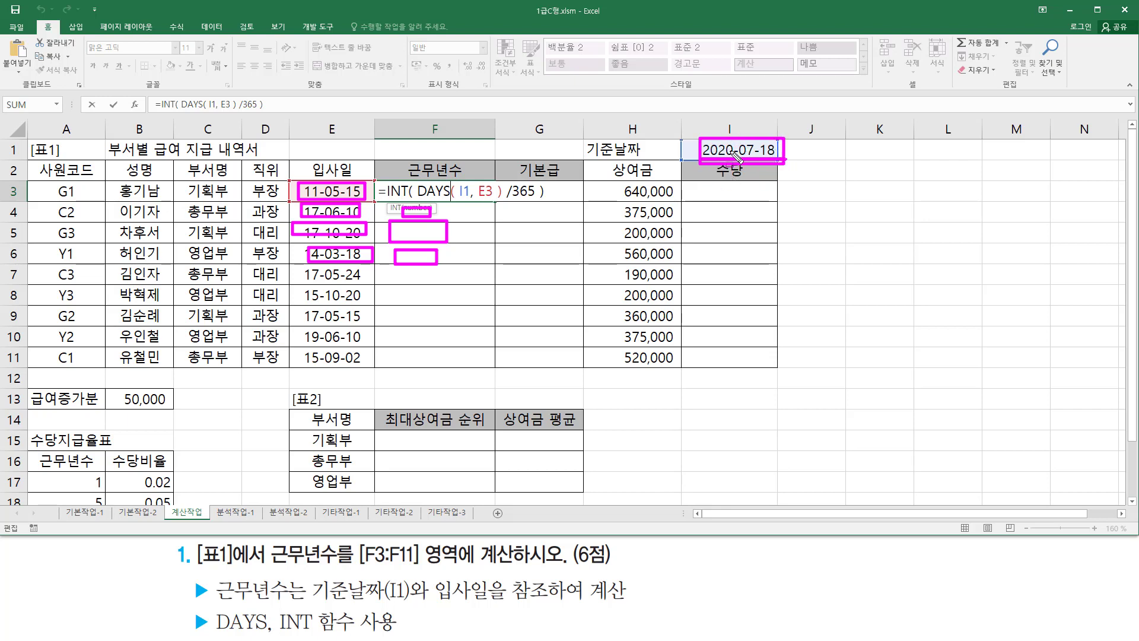
pyautogui.press('Escape')
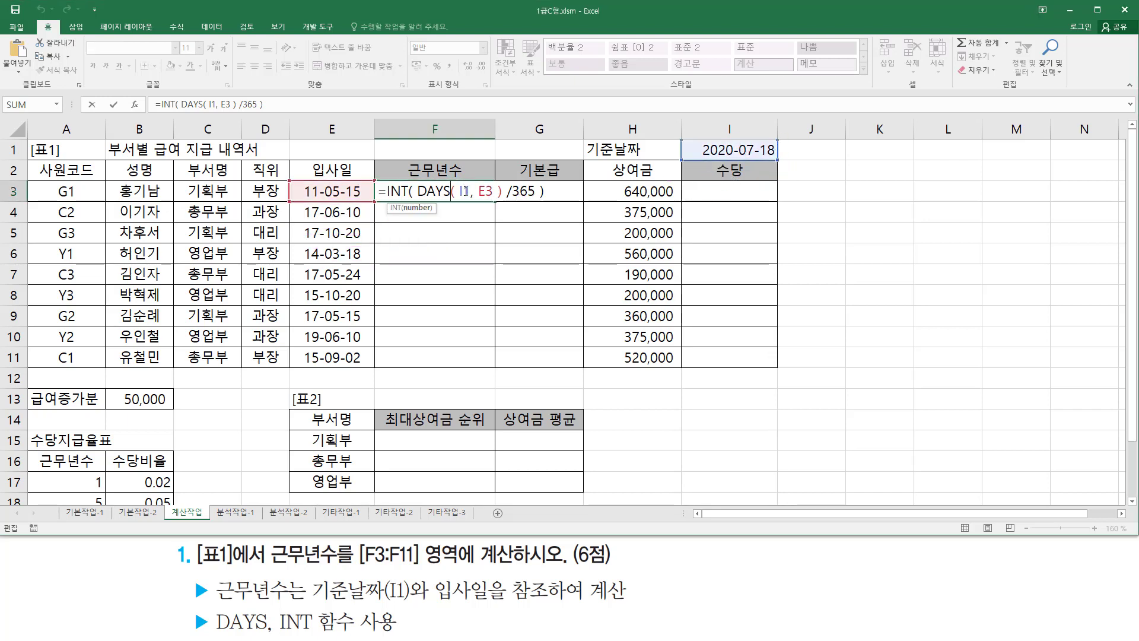
# - Make the I1 reference absolute in F3's formula as $I$1 and fill the formula down through F11
pyautogui.click(464, 191)
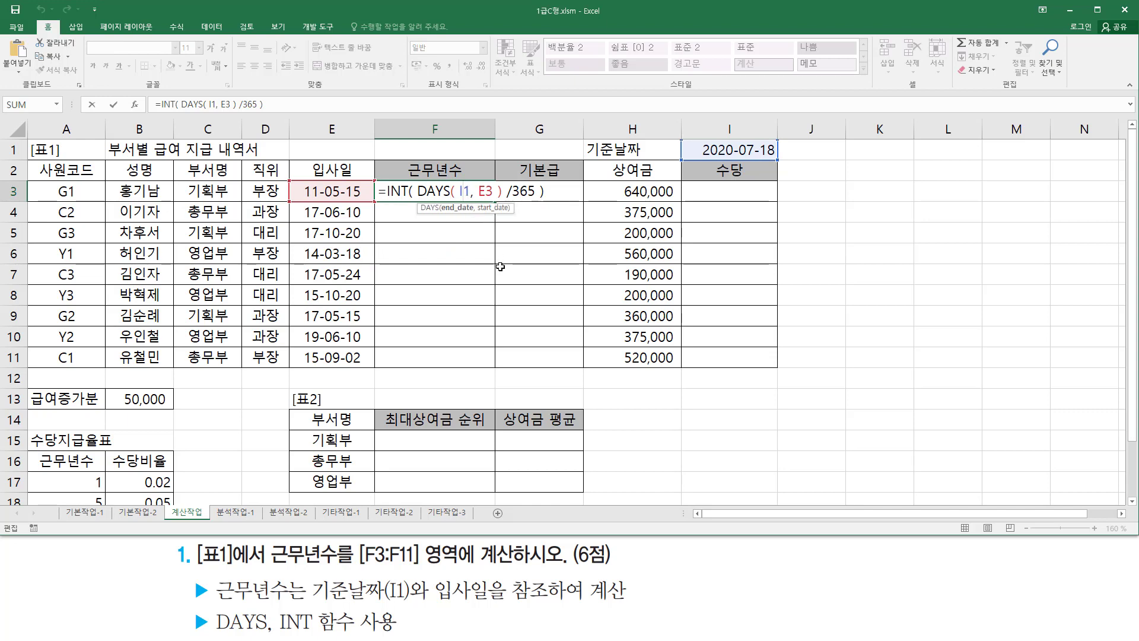
pyautogui.press('F4')
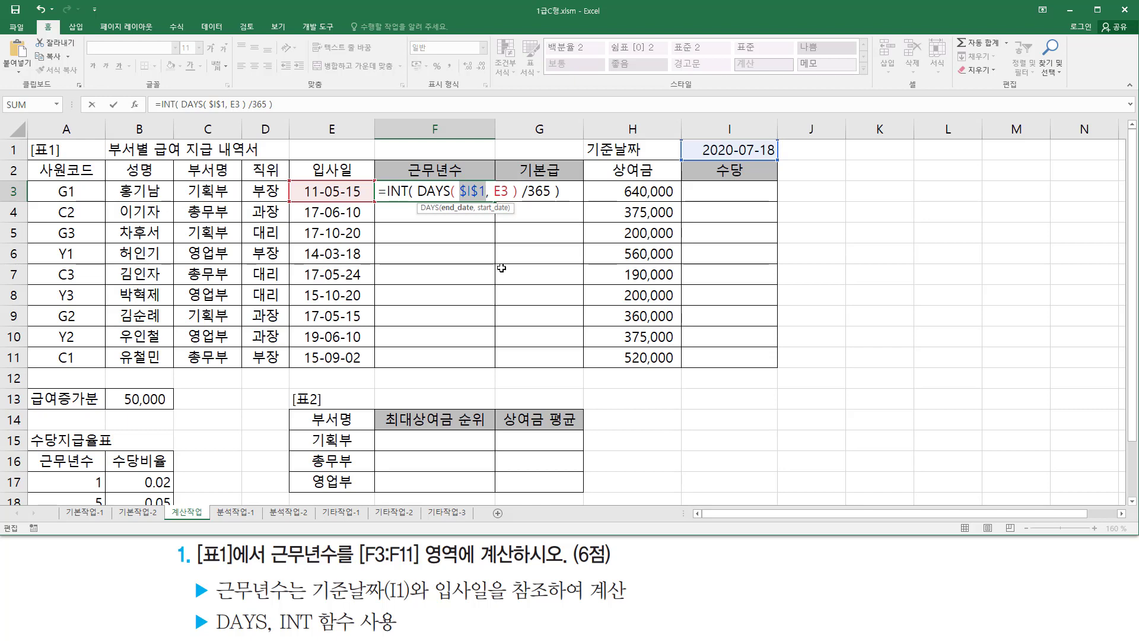
pyautogui.press('Return')
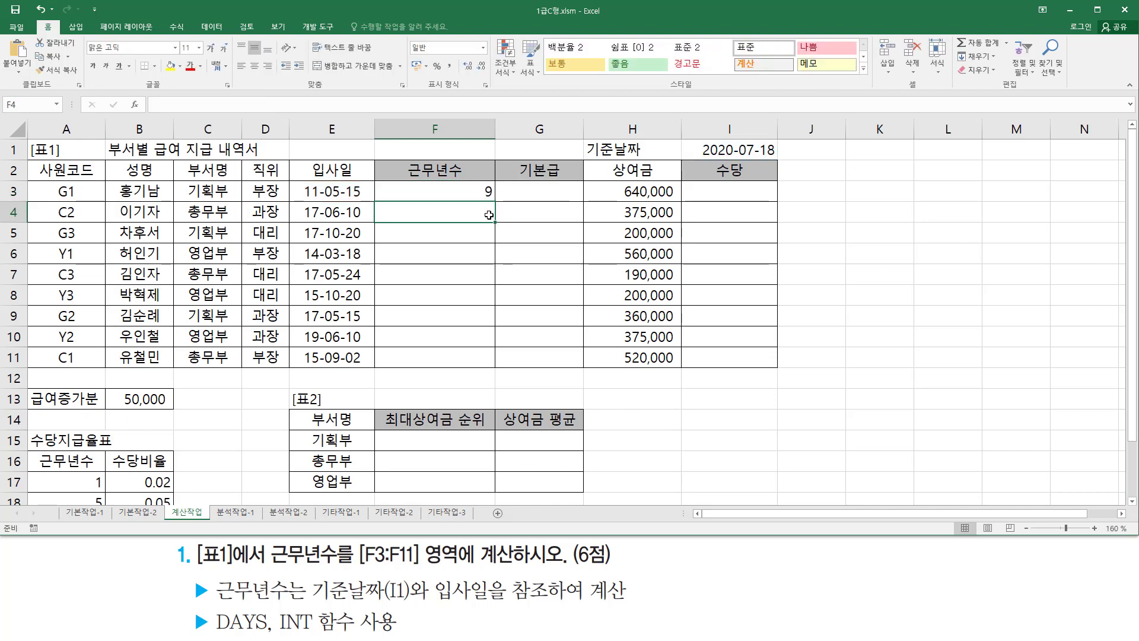
pyautogui.click(485, 192)
pyautogui.moveTo(494, 201); pyautogui.dragTo(496, 375)
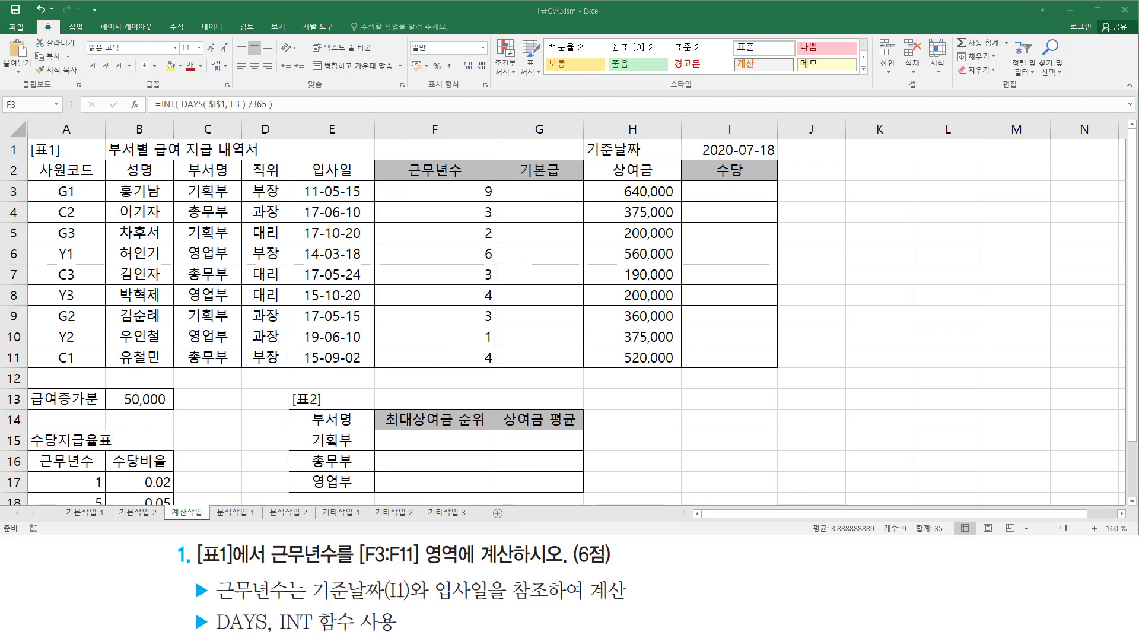
# - Record the formula =INT( DAYS( $I$1, E3 ) /365 ) as plain text in F12, below the 근무년수 column
pyautogui.click(433, 376)
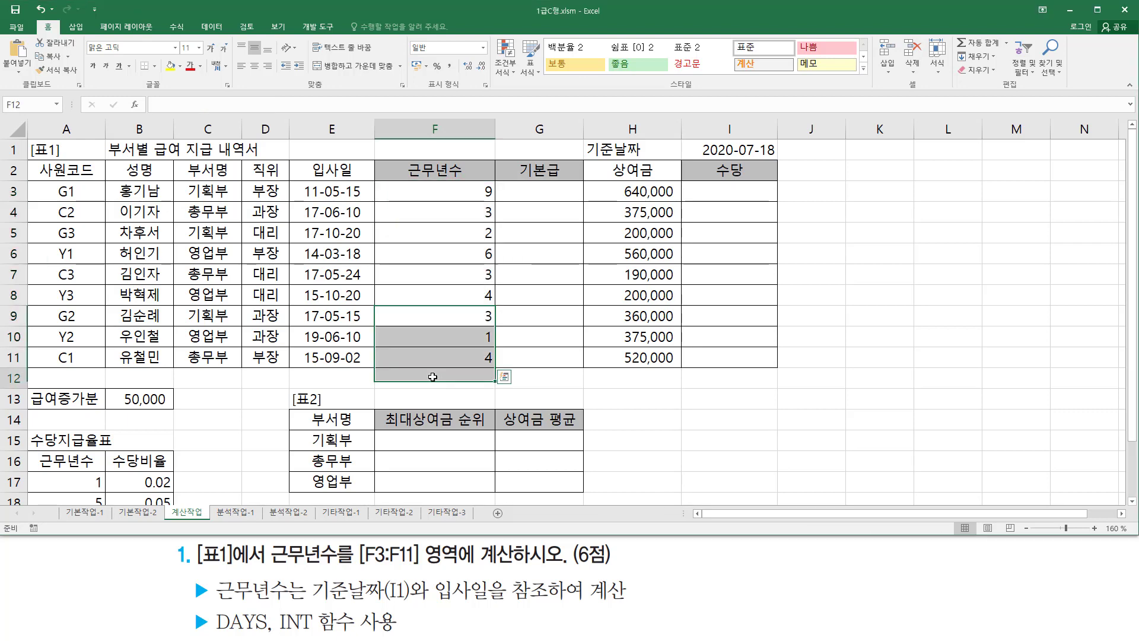
pyautogui.write("'")
pyautogui.write('=INT( DAYS( $I$1, E3 ) /365 )')
pyautogui.press('Return')
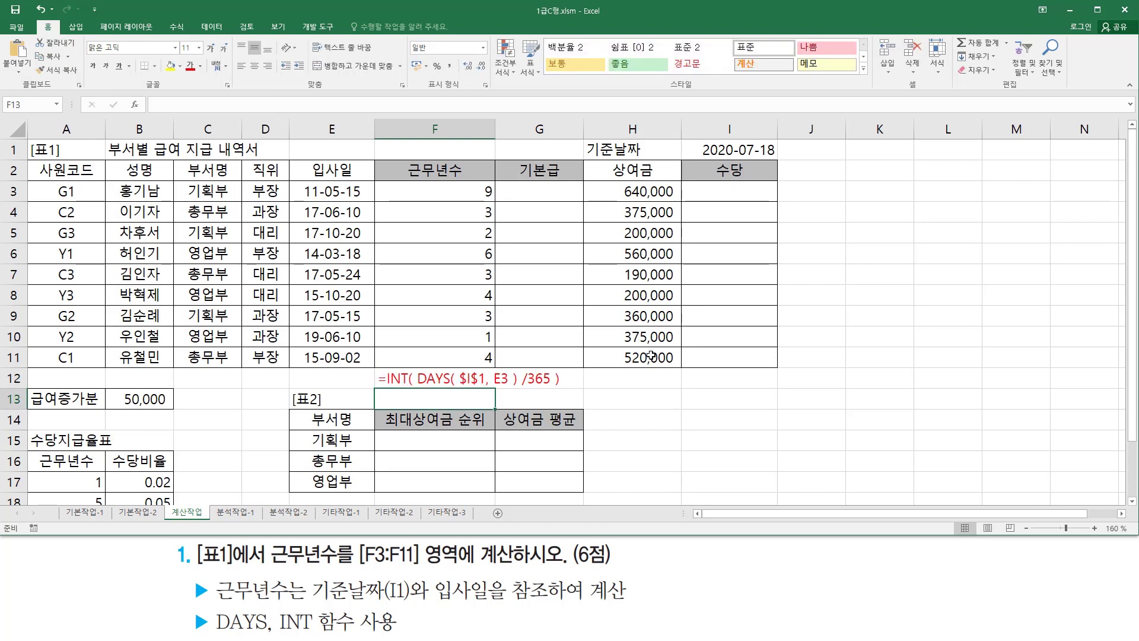
pyautogui.click(670, 401)
pyautogui.moveTo(458, 386); pyautogui.dragTo(509, 387)
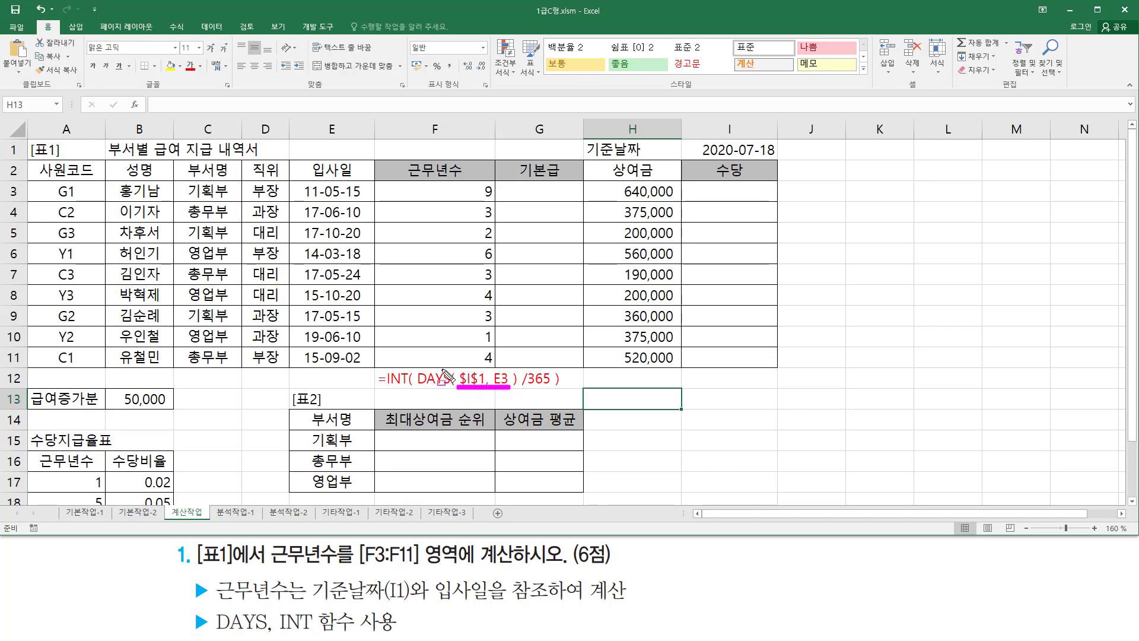
pyautogui.moveTo(418, 363)
pyautogui.mouseDown()
pyautogui.moveTo(498, 396)
pyautogui.moveTo(524, 399)
pyautogui.moveTo(517, 391)
pyautogui.mouseUp()
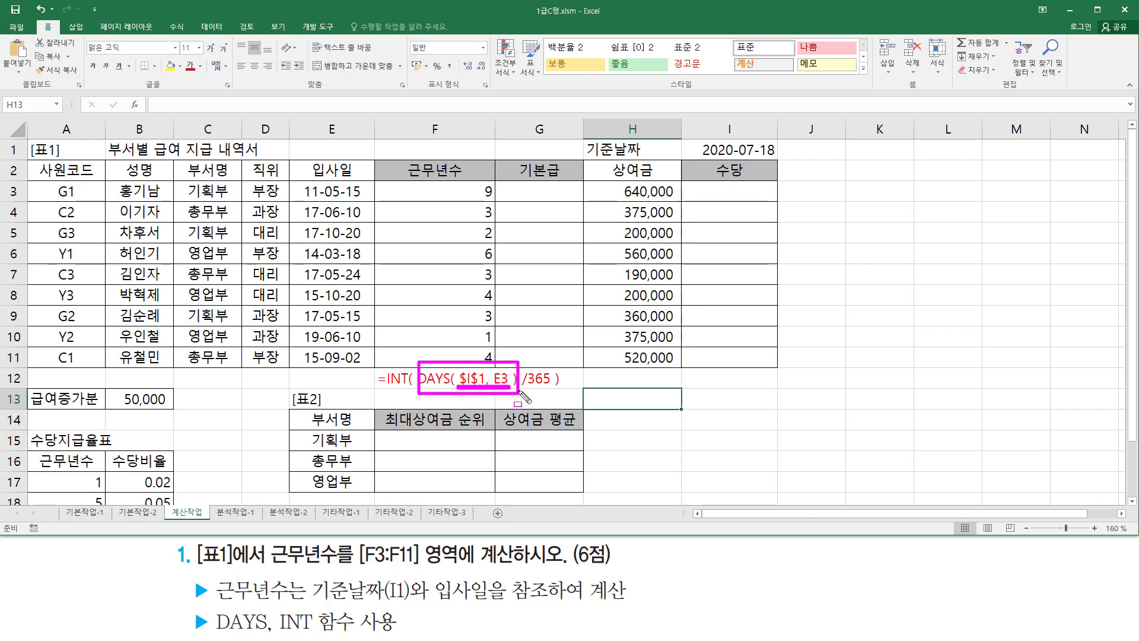
pyautogui.moveTo(520, 389); pyautogui.dragTo(552, 390)
pyautogui.moveTo(384, 353)
pyautogui.mouseDown()
pyautogui.moveTo(599, 417)
pyautogui.moveTo(563, 400)
pyautogui.moveTo(570, 407)
pyautogui.mouseUp()
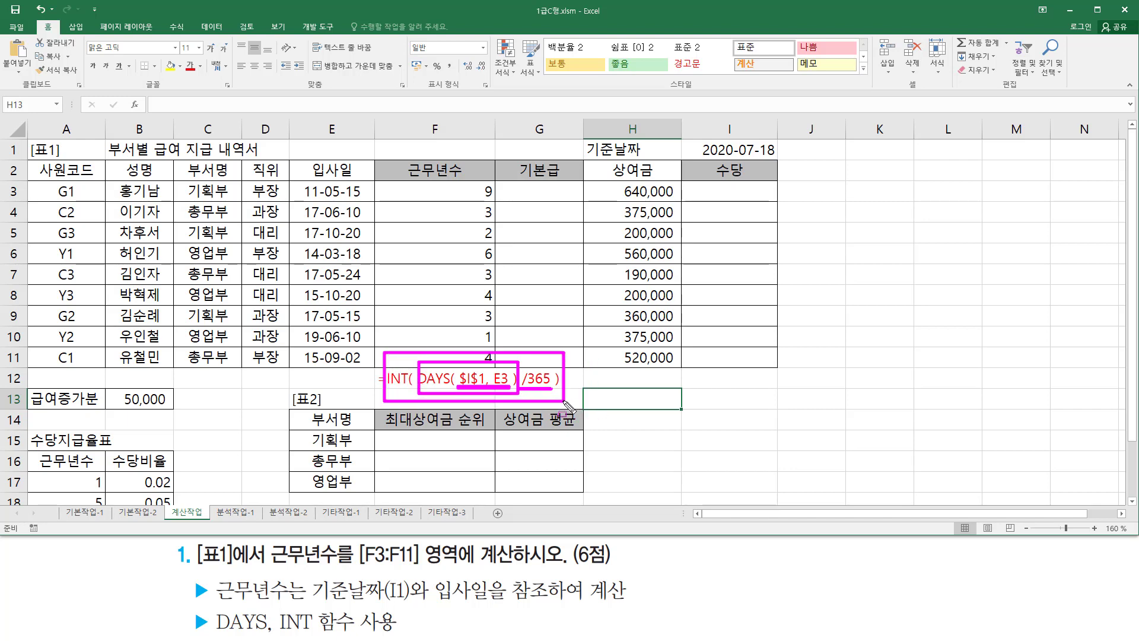
pyautogui.press('Escape')
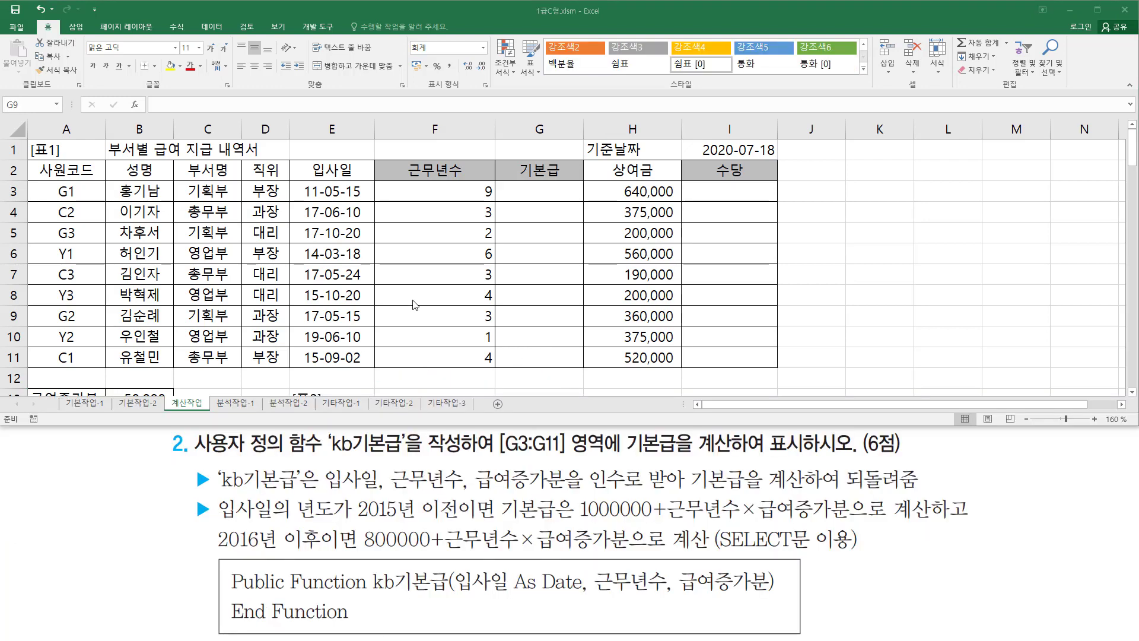
# - Examine task 2's requirements for the kb기본급 function: target range G3:G11, its three arguments, the 입사일 year conditions and the 기본급 formulas
pyautogui.moveTo(190, 457); pyautogui.dragTo(410, 458)
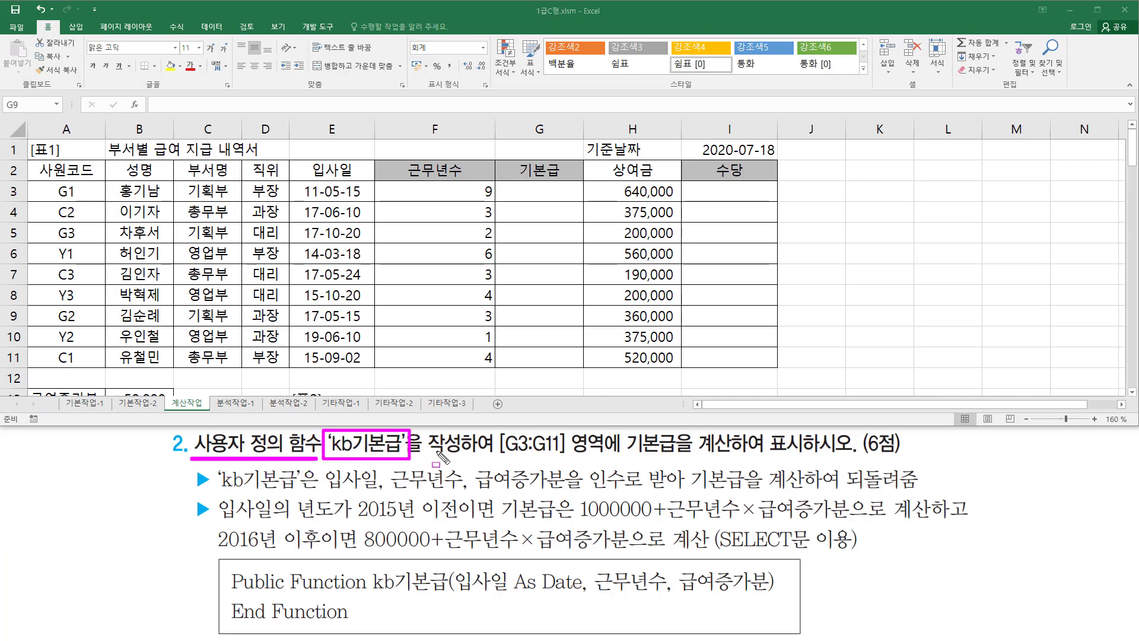
pyautogui.moveTo(502, 455); pyautogui.dragTo(855, 459)
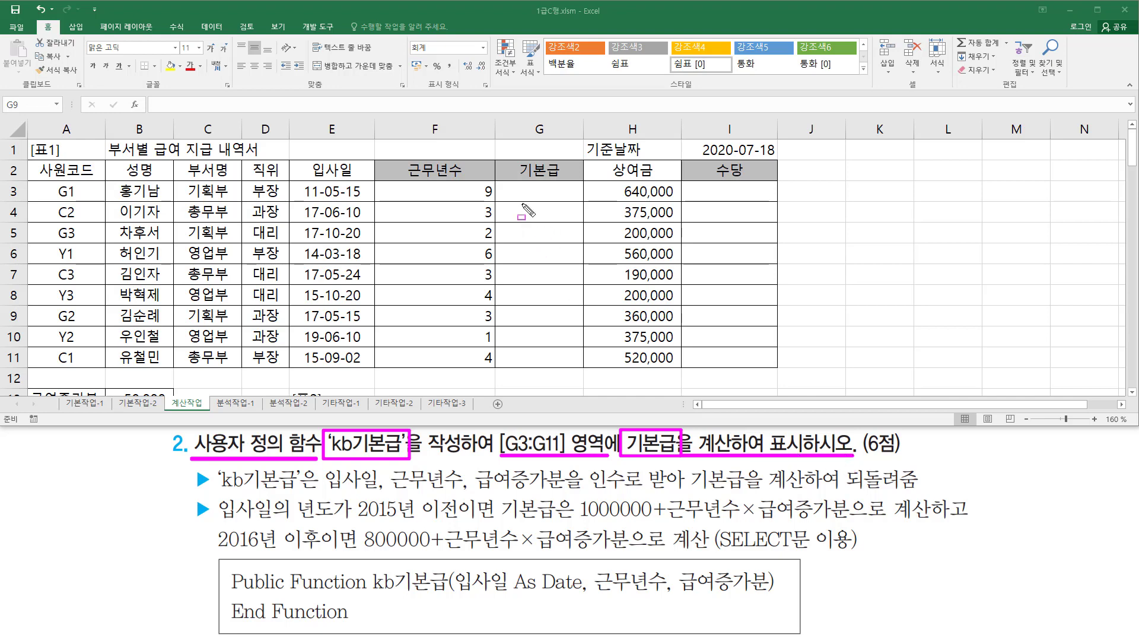
pyautogui.moveTo(513, 183); pyautogui.dragTo(573, 362)
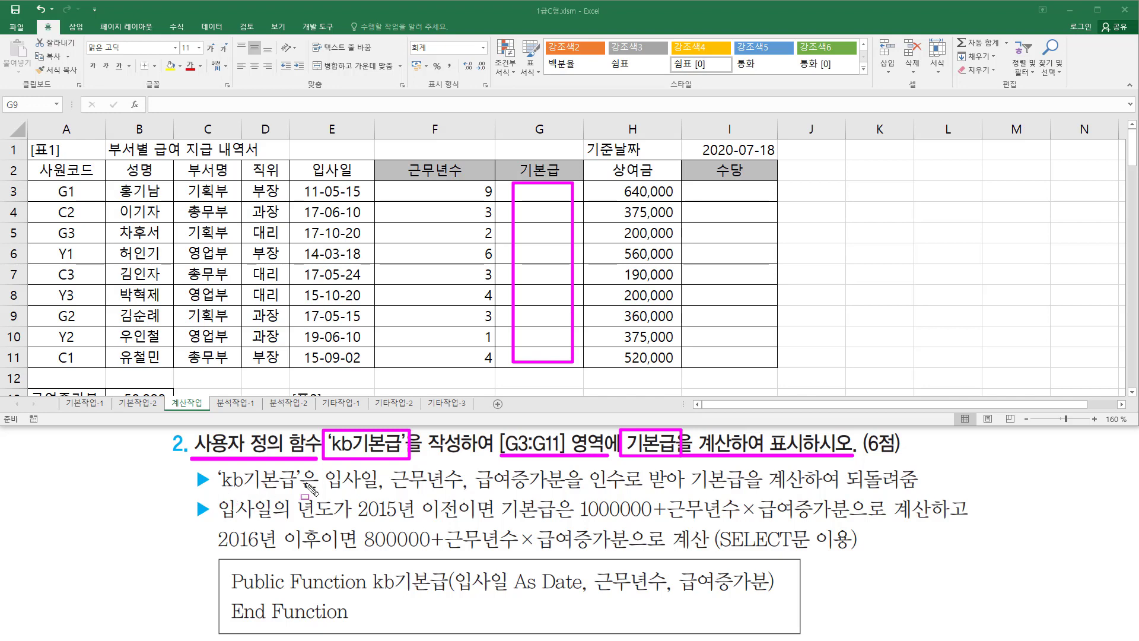
pyautogui.moveTo(322, 491); pyautogui.dragTo(920, 490)
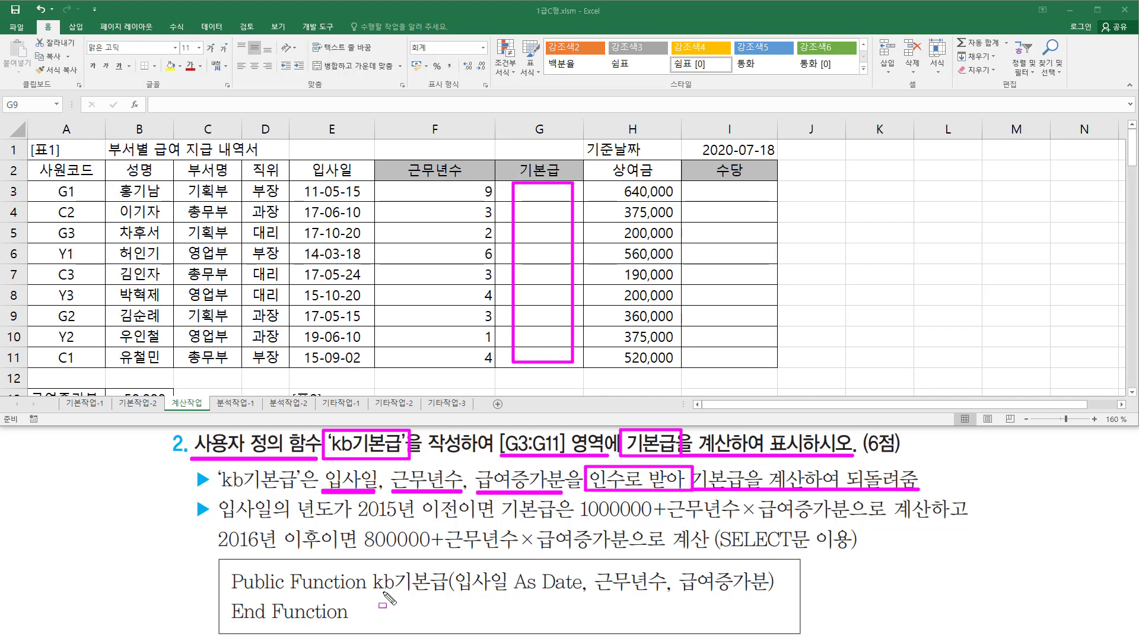
pyautogui.moveTo(370, 593); pyautogui.dragTo(446, 594)
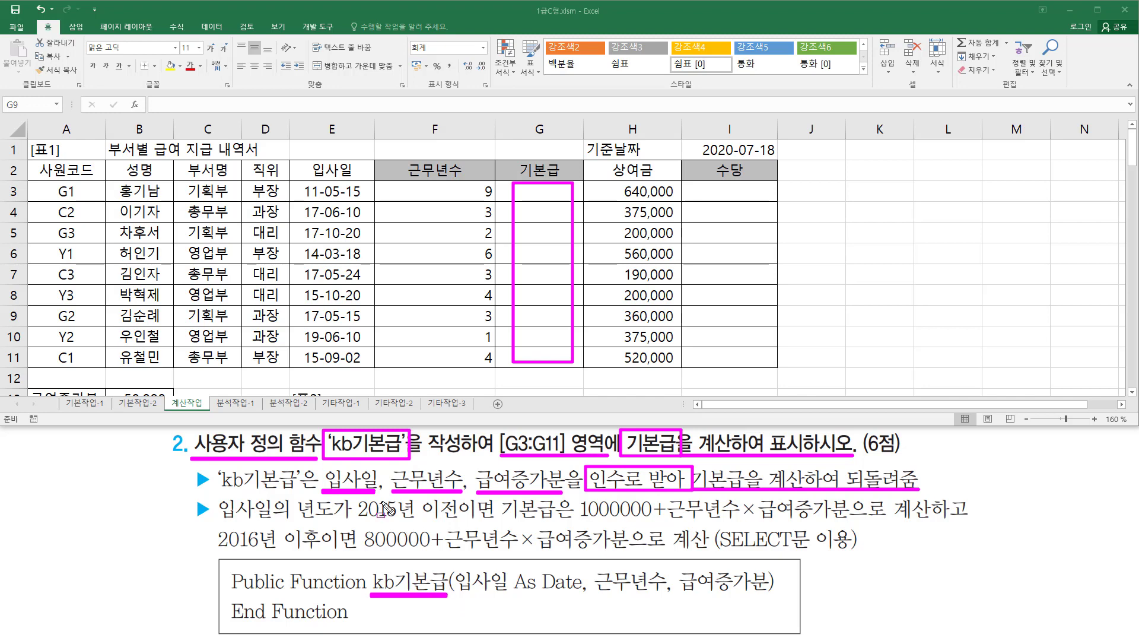
pyautogui.moveTo(458, 593); pyautogui.dragTo(503, 594)
pyautogui.moveTo(595, 595); pyautogui.dragTo(768, 597)
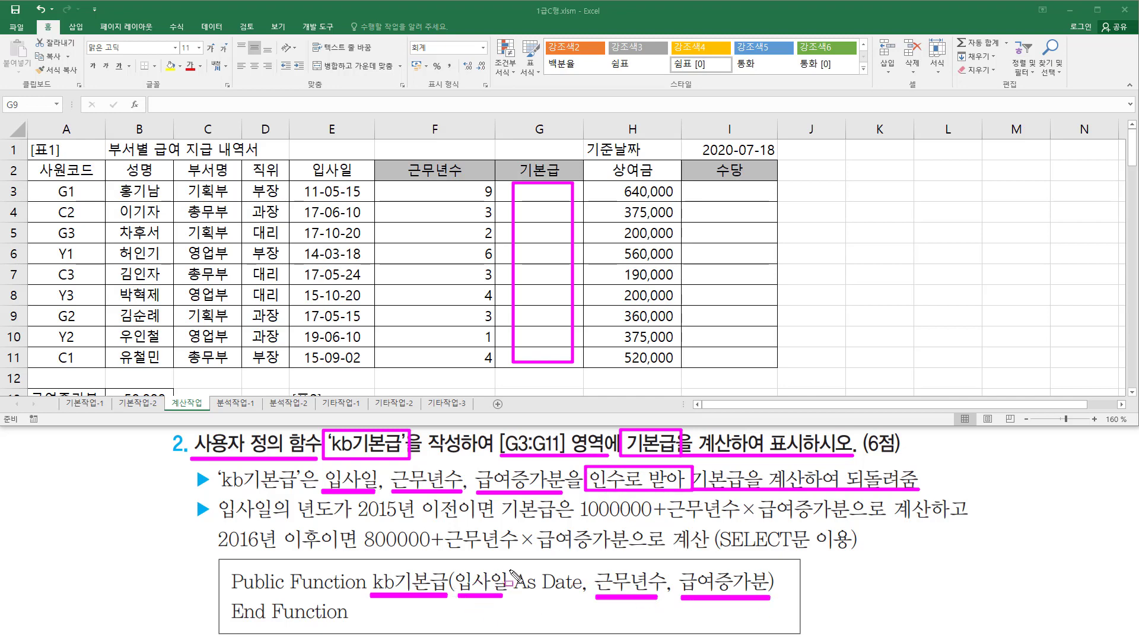
pyautogui.moveTo(511, 571); pyautogui.dragTo(583, 601)
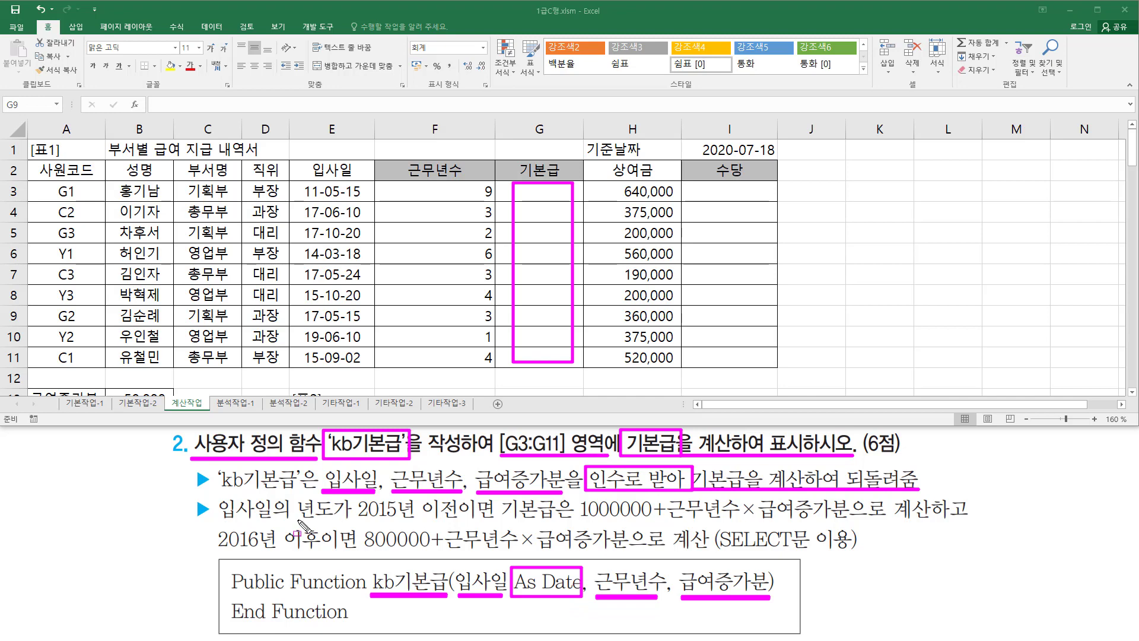
pyautogui.moveTo(295, 519)
pyautogui.mouseDown()
pyautogui.moveTo(456, 521)
pyautogui.moveTo(464, 501)
pyautogui.mouseUp()
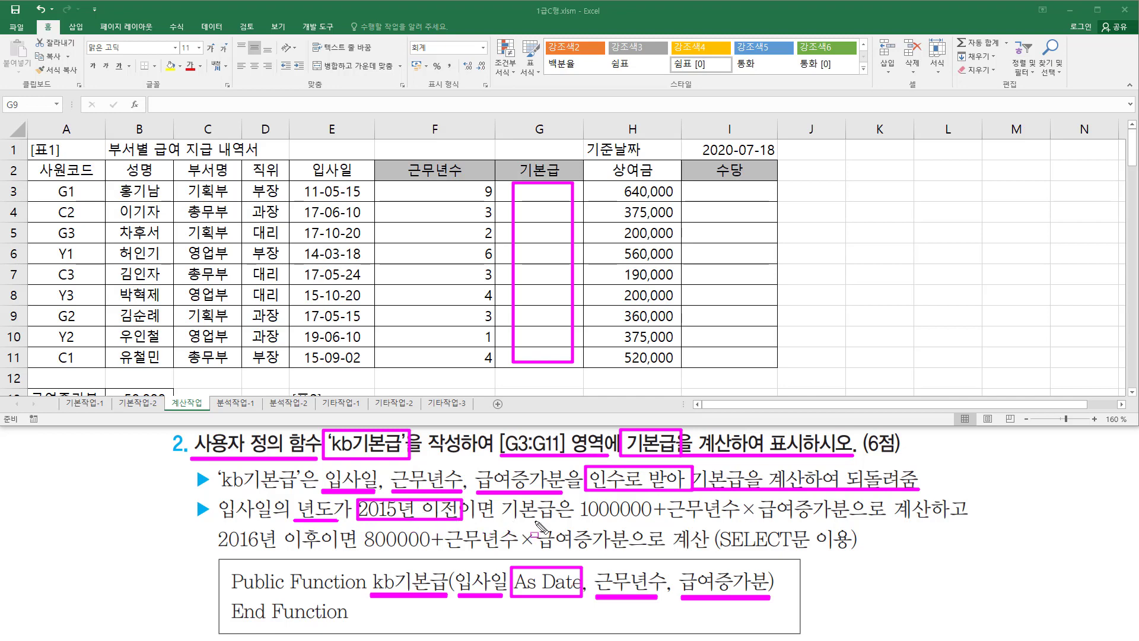
pyautogui.moveTo(574, 520); pyautogui.dragTo(858, 521)
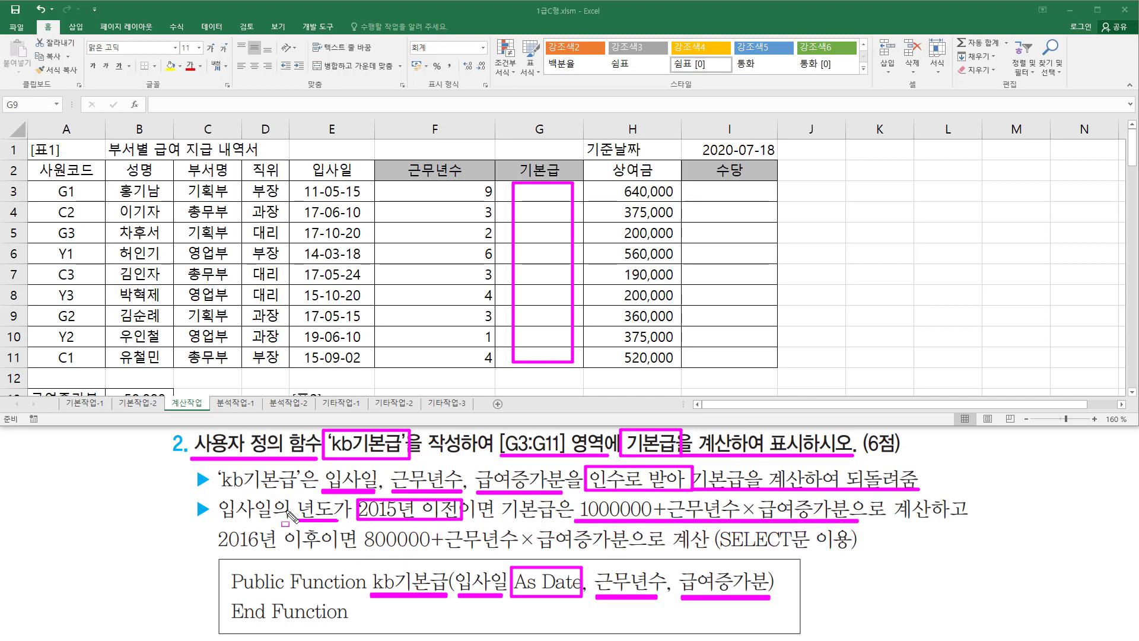
pyautogui.moveTo(213, 528)
pyautogui.mouseDown()
pyautogui.moveTo(340, 566)
pyautogui.moveTo(326, 554)
pyautogui.moveTo(631, 549)
pyautogui.mouseUp()
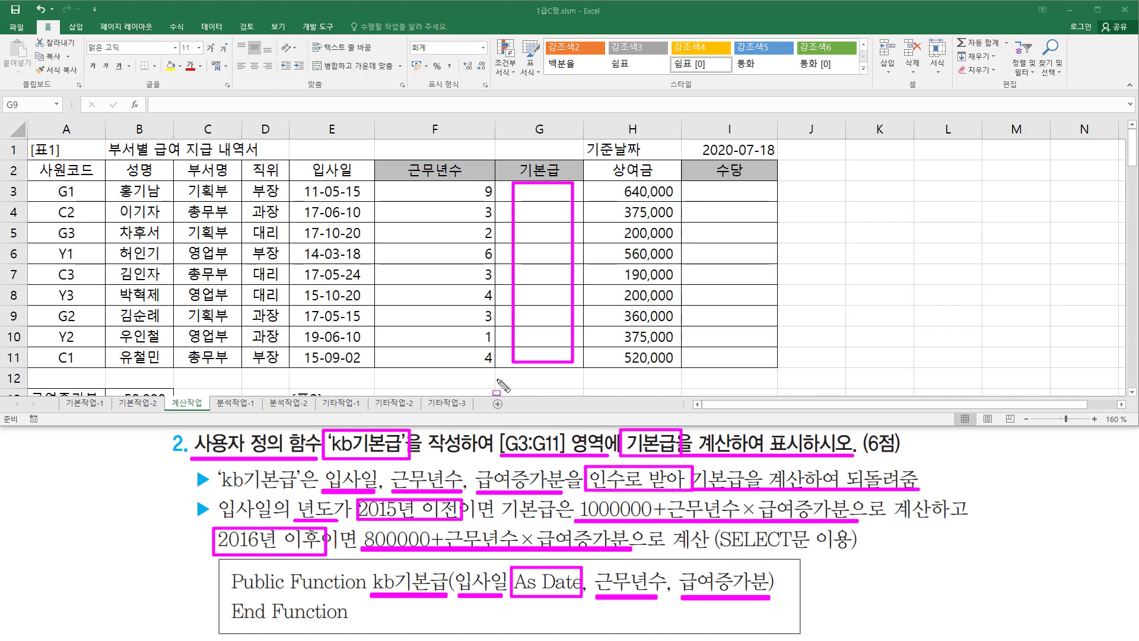
pyautogui.press('Escape')
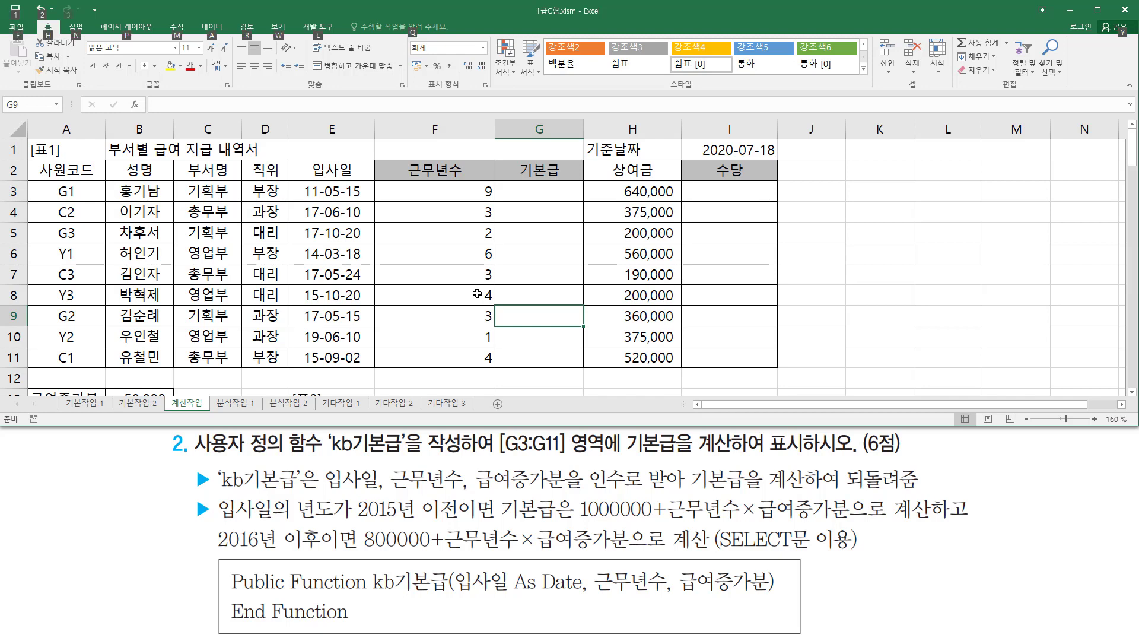
# - Switch to the Visual Basic editor, insert a new standard module, and reposition and enlarge its code window
pyautogui.hotkey('alt', 'F11')
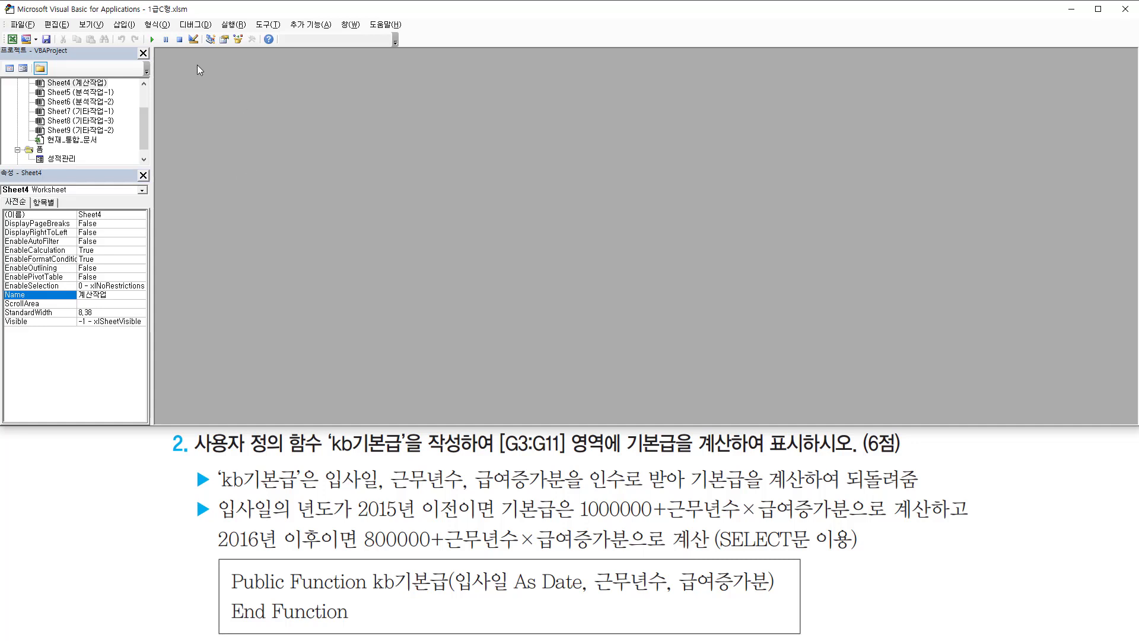
pyautogui.click(127, 25)
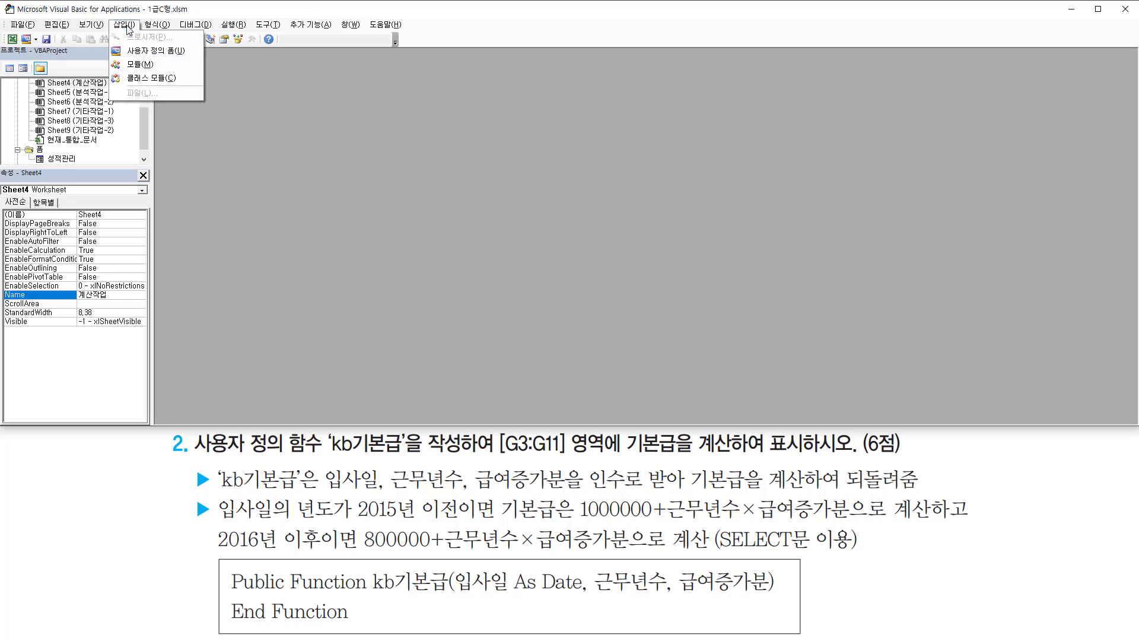
pyautogui.click(161, 64)
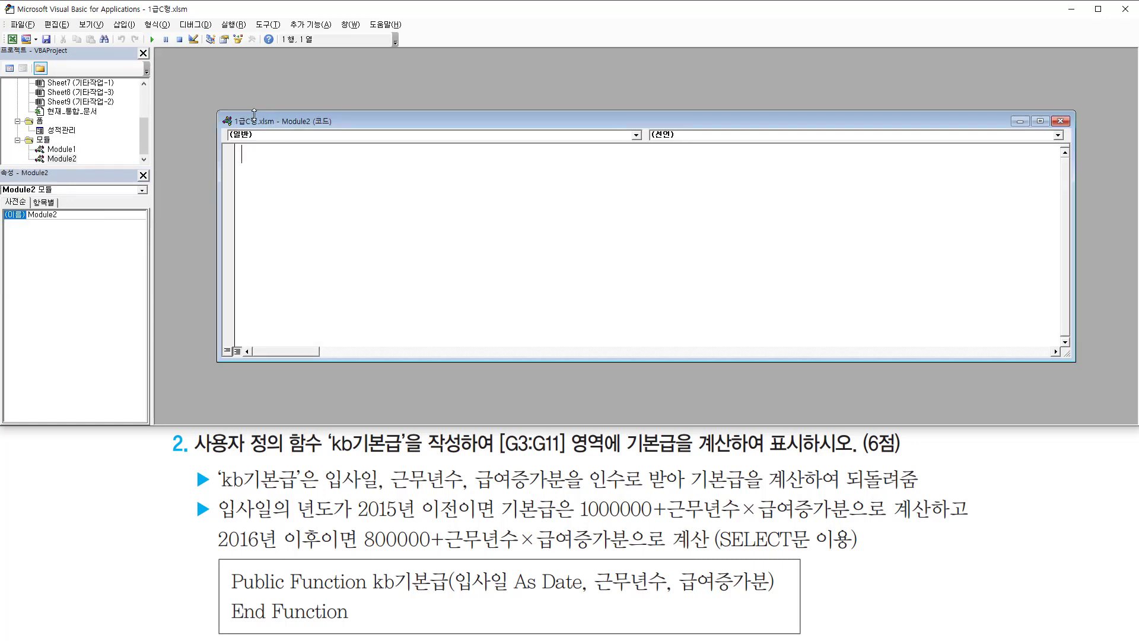
pyautogui.moveTo(254, 113); pyautogui.dragTo(266, 58)
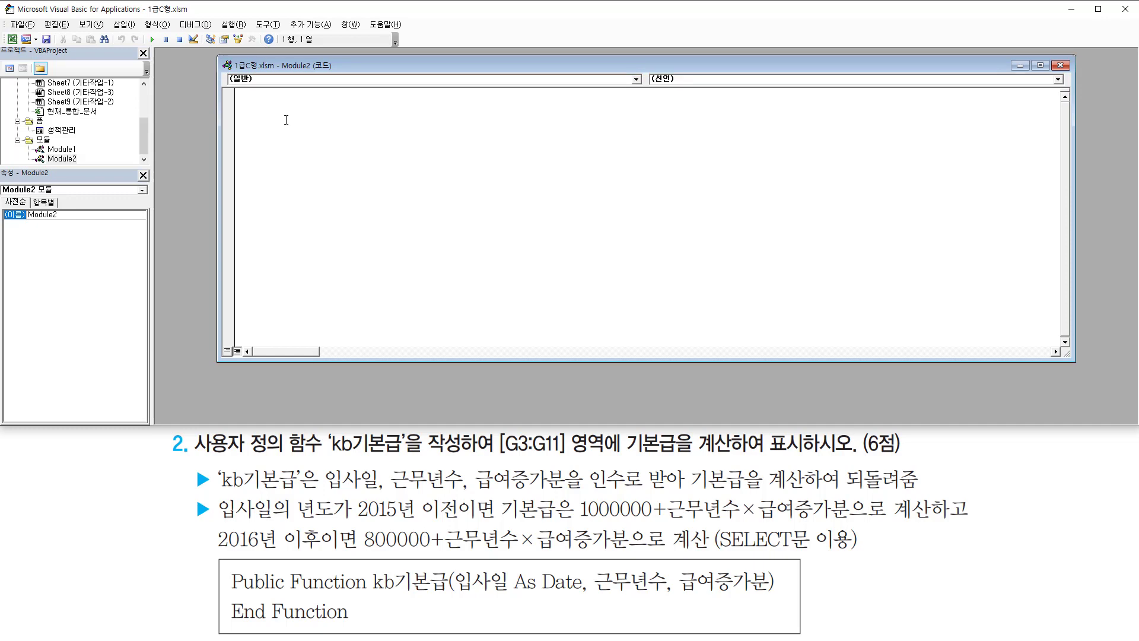
pyautogui.moveTo(311, 359); pyautogui.dragTo(311, 403)
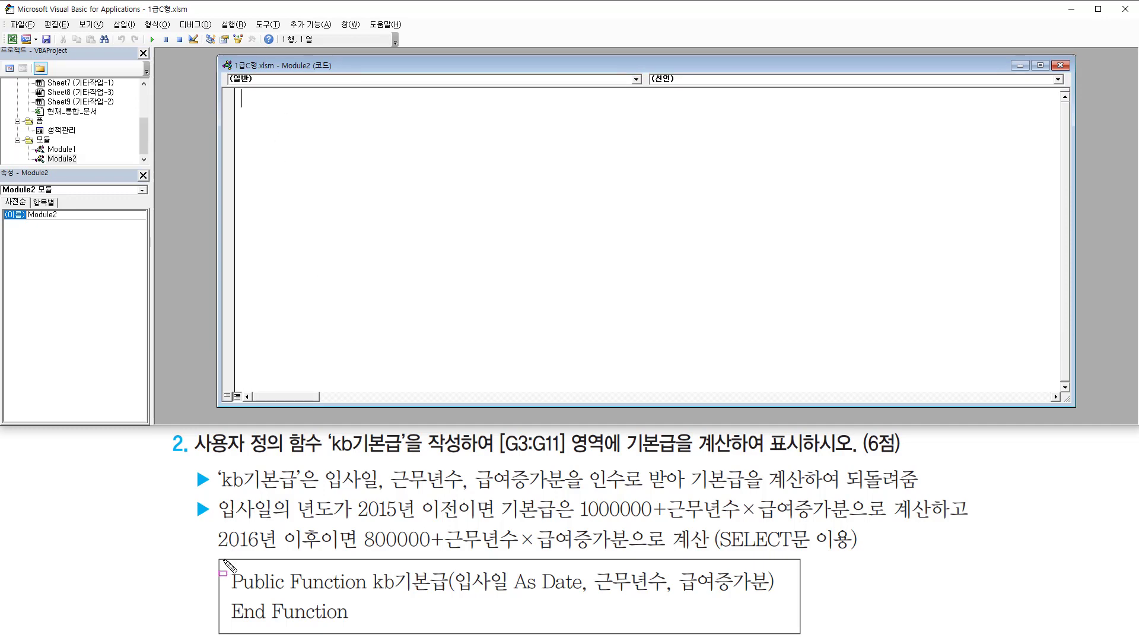
# - Begin the declaration of a public function named kb기본급 in the new module, up to its opening parenthesis
pyautogui.moveTo(218, 555)
pyautogui.mouseDown()
pyautogui.moveTo(240, 614)
pyautogui.moveTo(843, 636)
pyautogui.moveTo(799, 636)
pyautogui.mouseUp()
pyautogui.press('Escape')
pyautogui.click(354, 114)
pyautogui.write('public func')
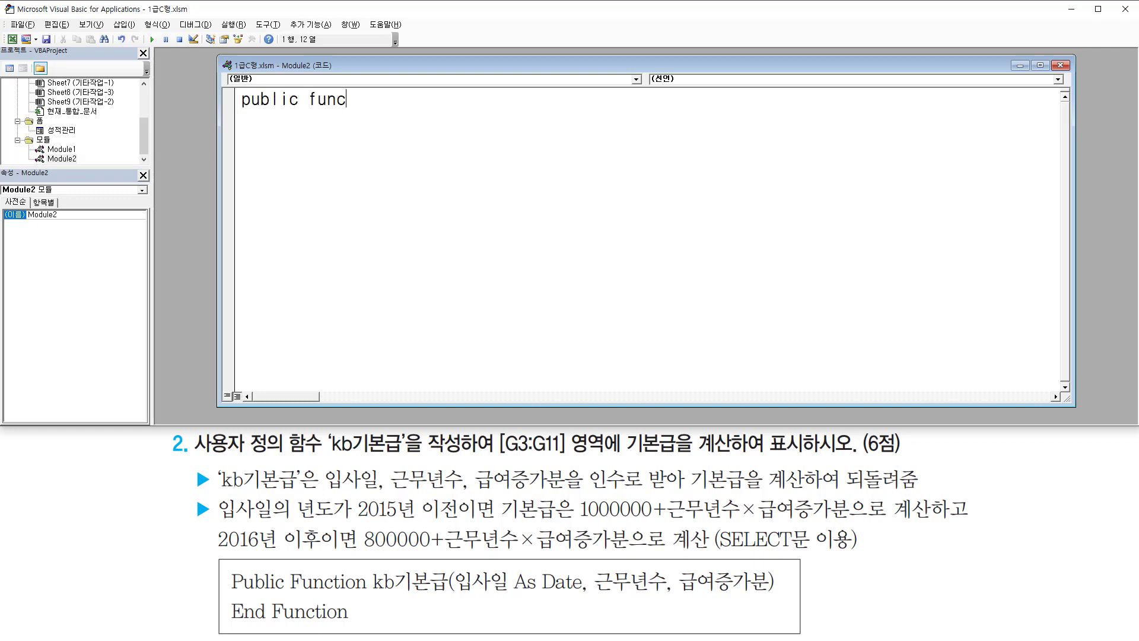
pyautogui.write('tion kb깁ㅗㄴ')
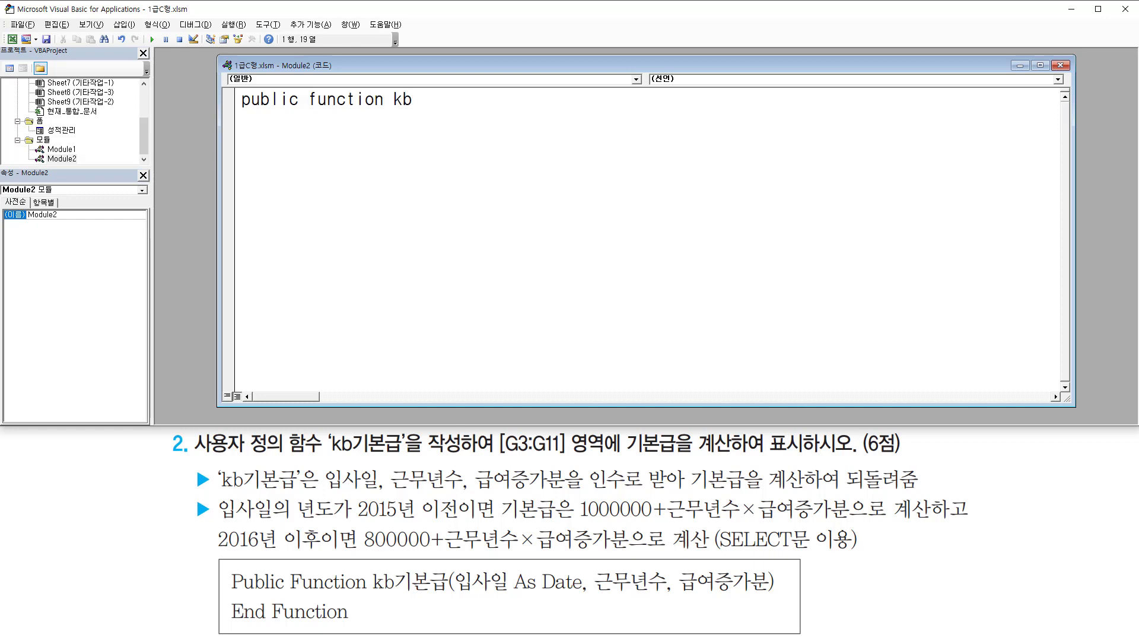
pyautogui.press('BackSpace')
pyautogui.press('BackSpace')
pyautogui.press('BackSpace')
pyautogui.write('기본급(')
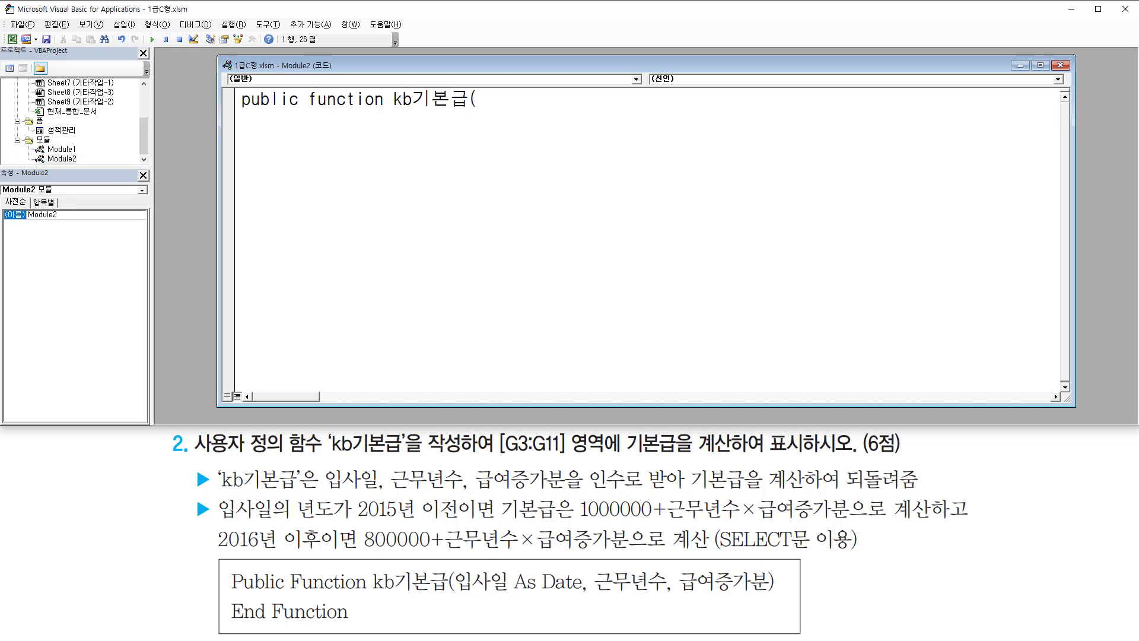
# - Complete the kb기본급 declaration with the arguments 입사일 As Date, 근무년수 and 급여증가분
pyautogui.write('입사일 as date')
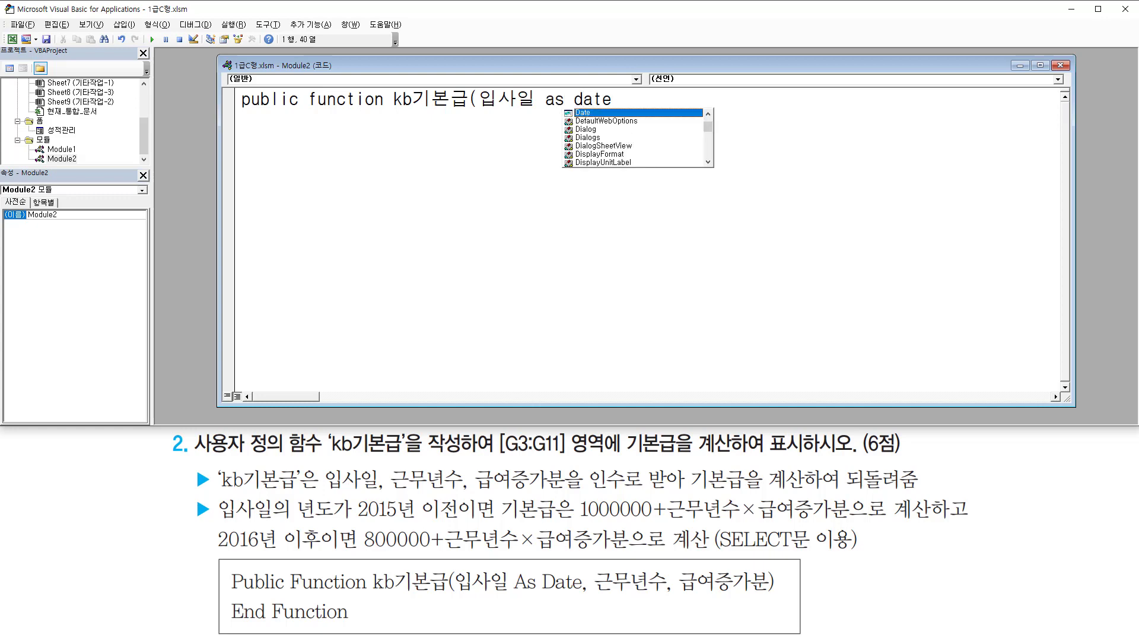
pyautogui.write(',')
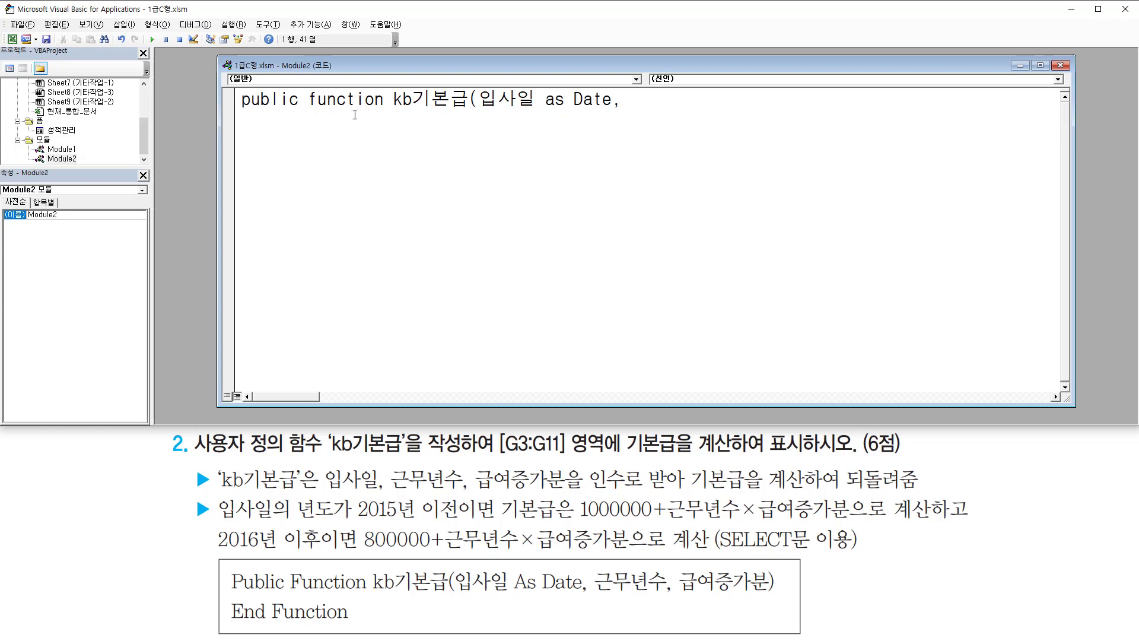
pyautogui.write(' 근무년수')
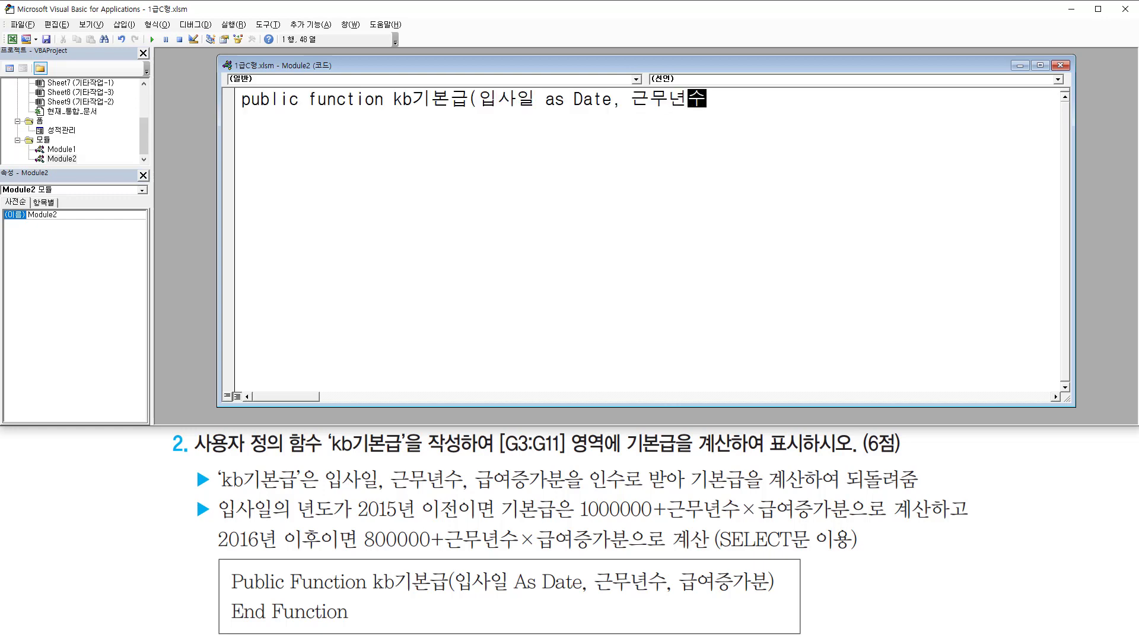
pyautogui.write(', 급여')
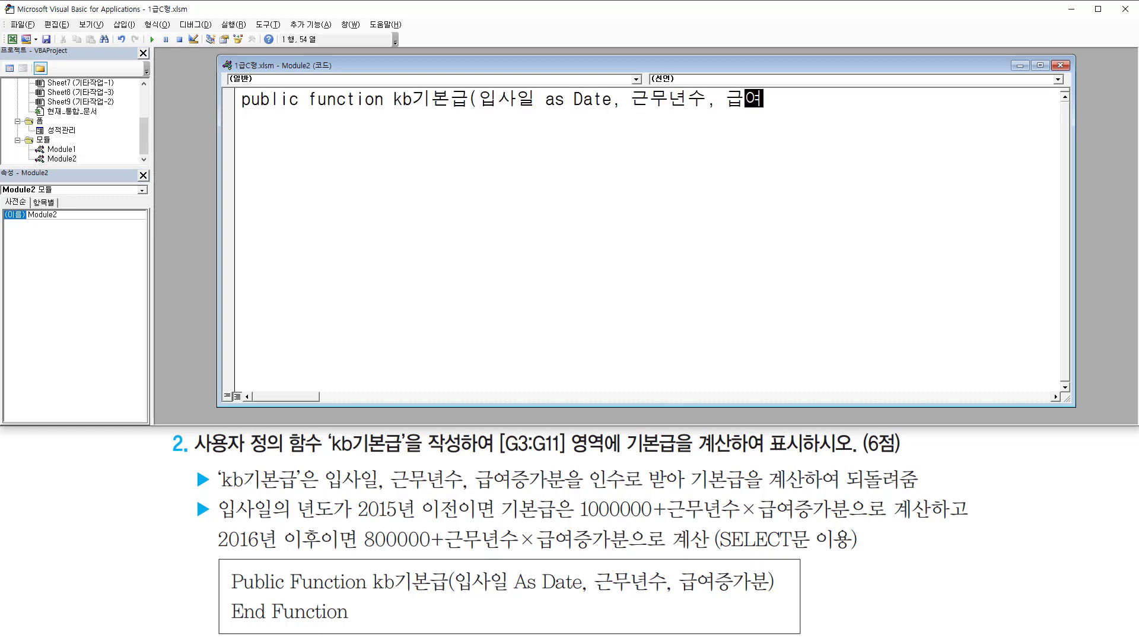
pyautogui.write('증가분')
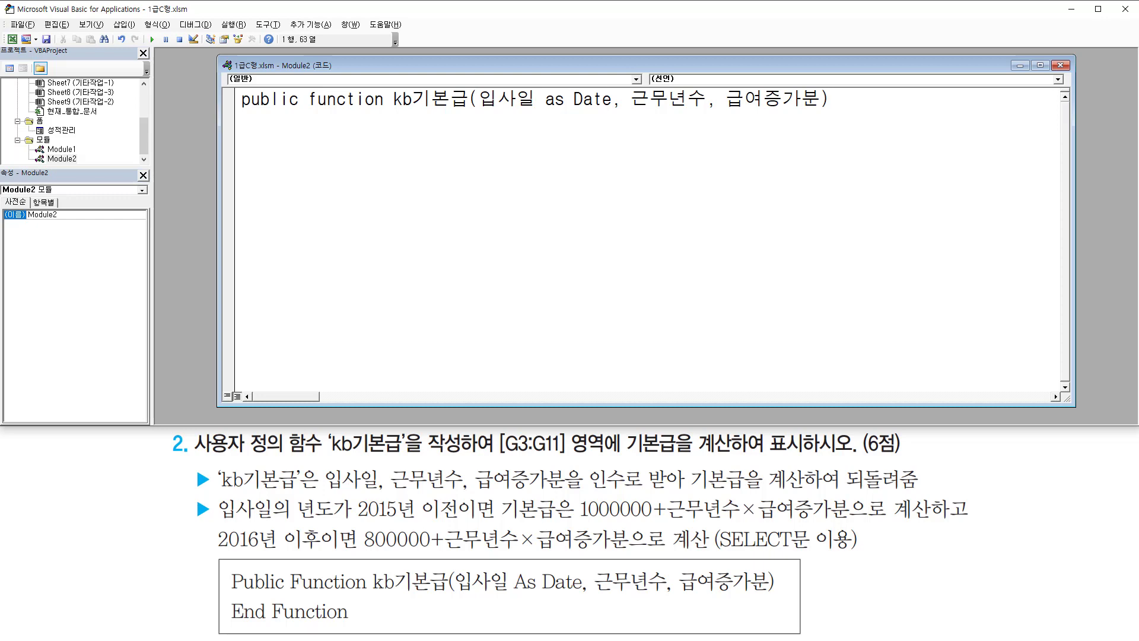
pyautogui.write(')')
pyautogui.press('Return')
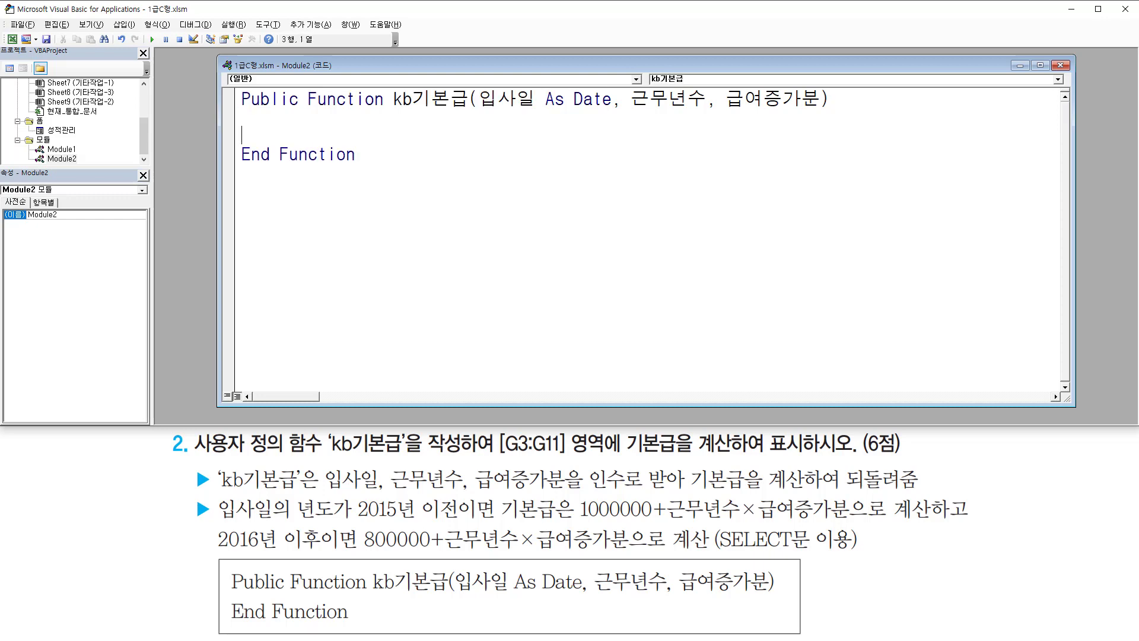
# - Add the line Select Case Year(입사일) inside the kb기본급 function, with blank lines before and after it
pyautogui.press('Return')
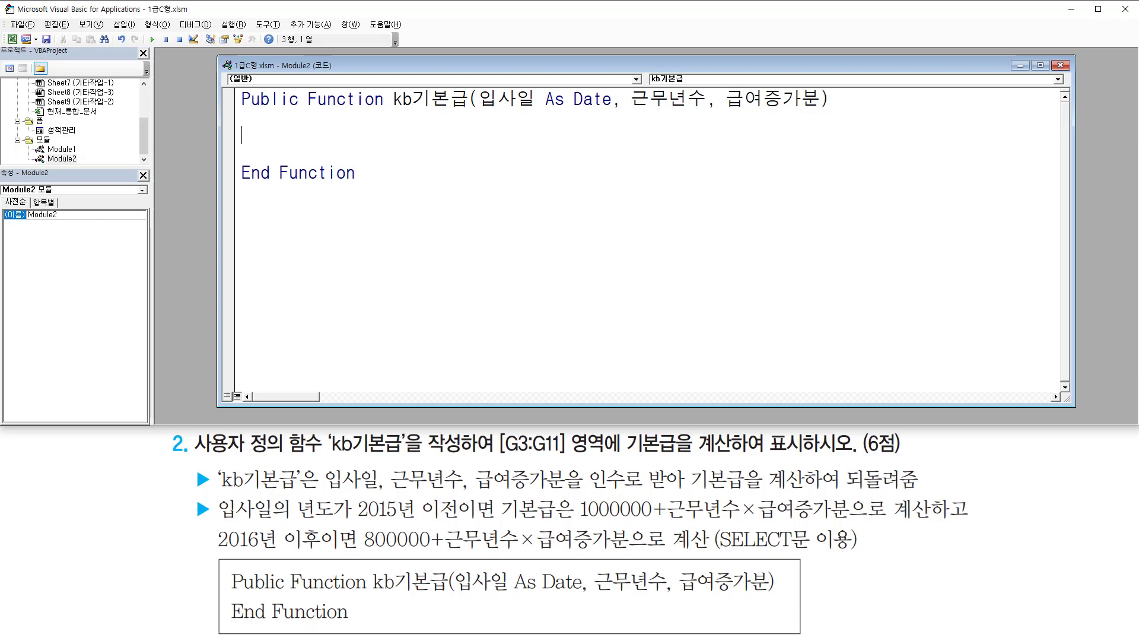
pyautogui.write('select case')
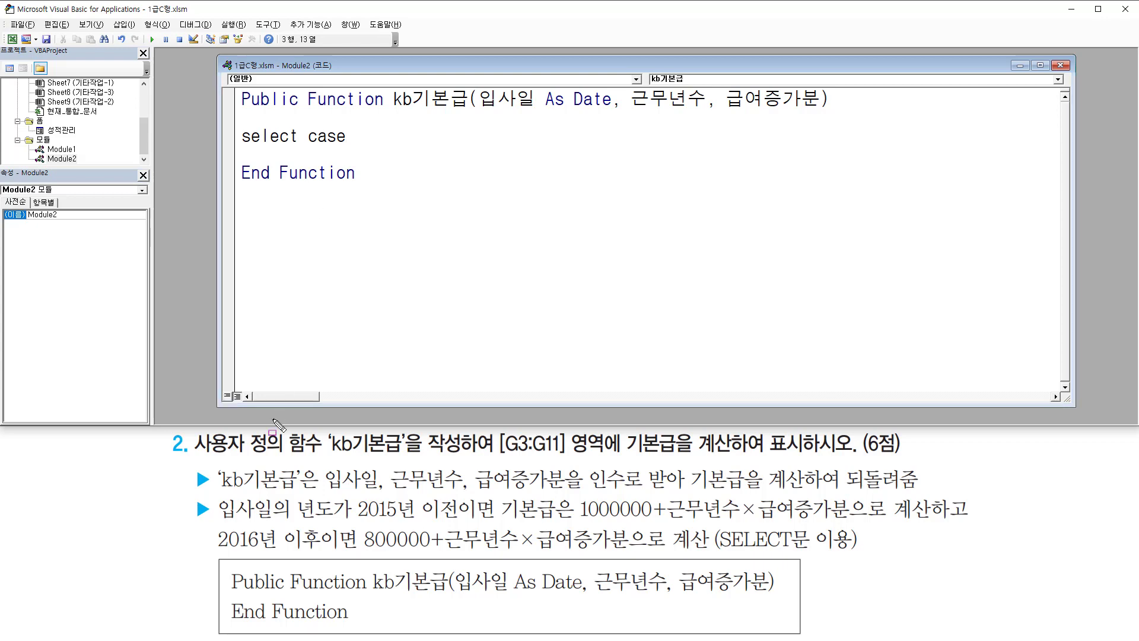
pyautogui.moveTo(213, 492)
pyautogui.mouseDown()
pyautogui.moveTo(286, 522)
pyautogui.moveTo(459, 520)
pyautogui.mouseUp()
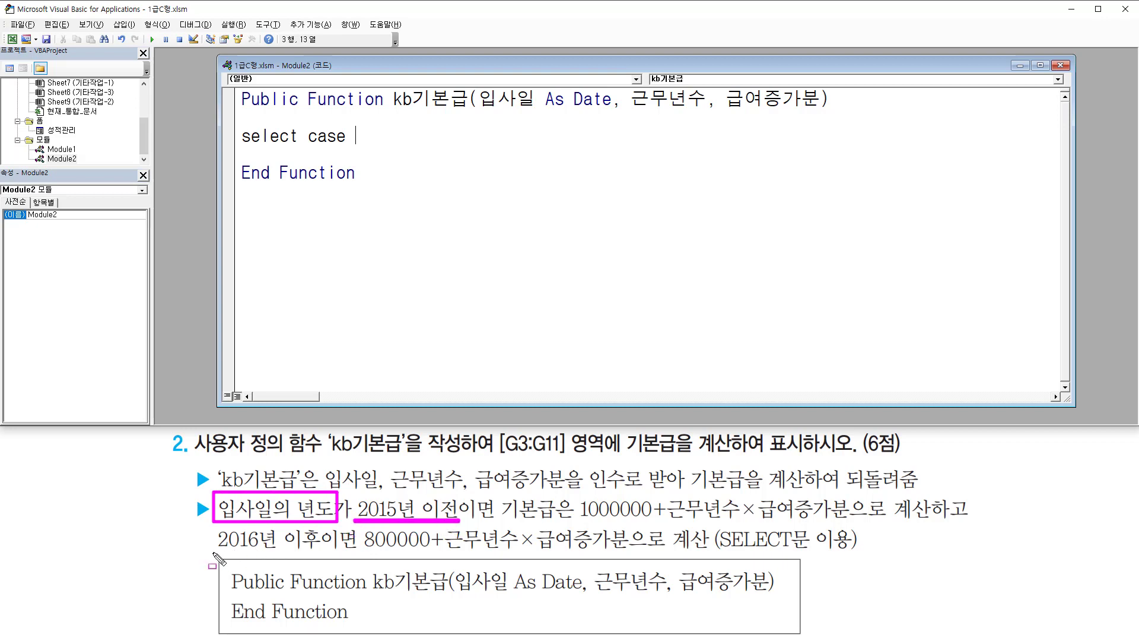
pyautogui.moveTo(206, 553); pyautogui.dragTo(316, 552)
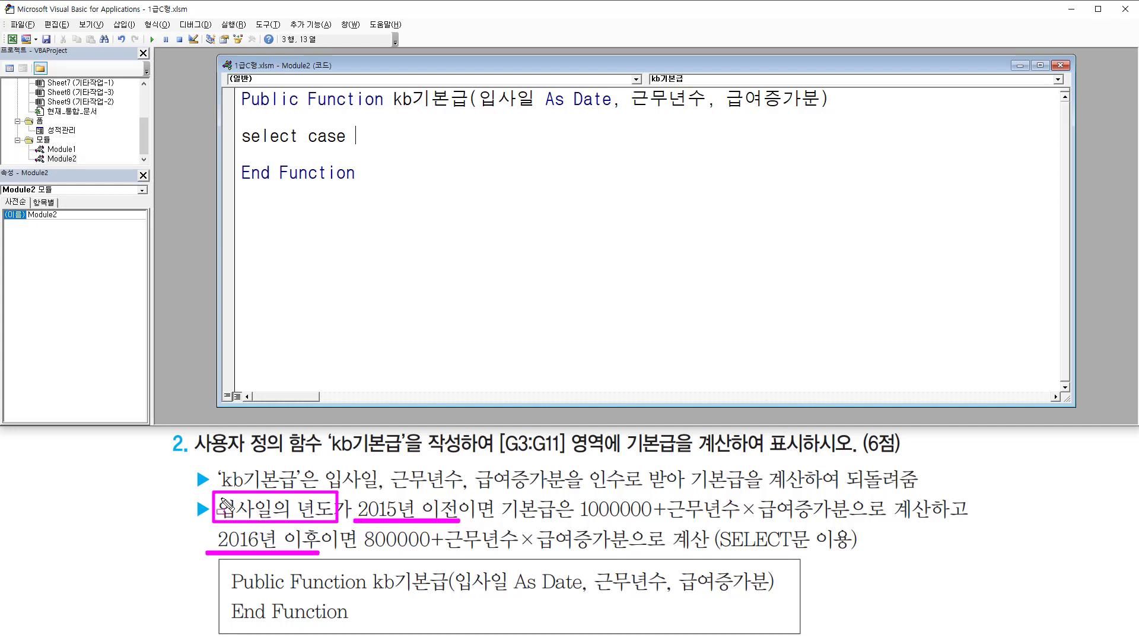
pyautogui.moveTo(219, 497); pyautogui.dragTo(272, 520)
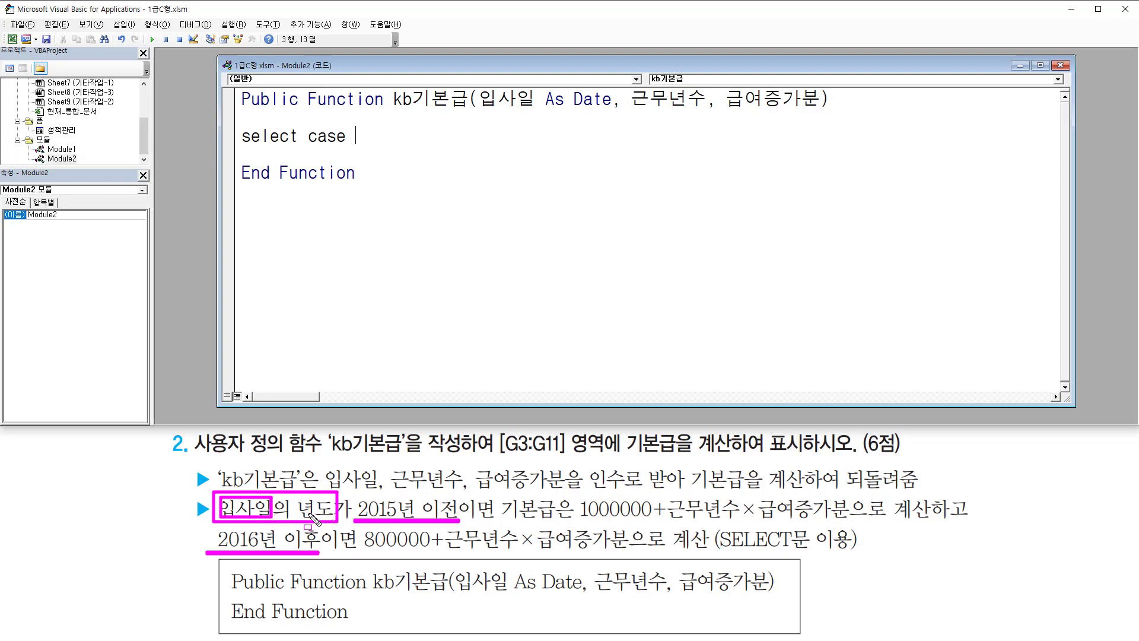
pyautogui.press('Escape')
pyautogui.click(381, 135)
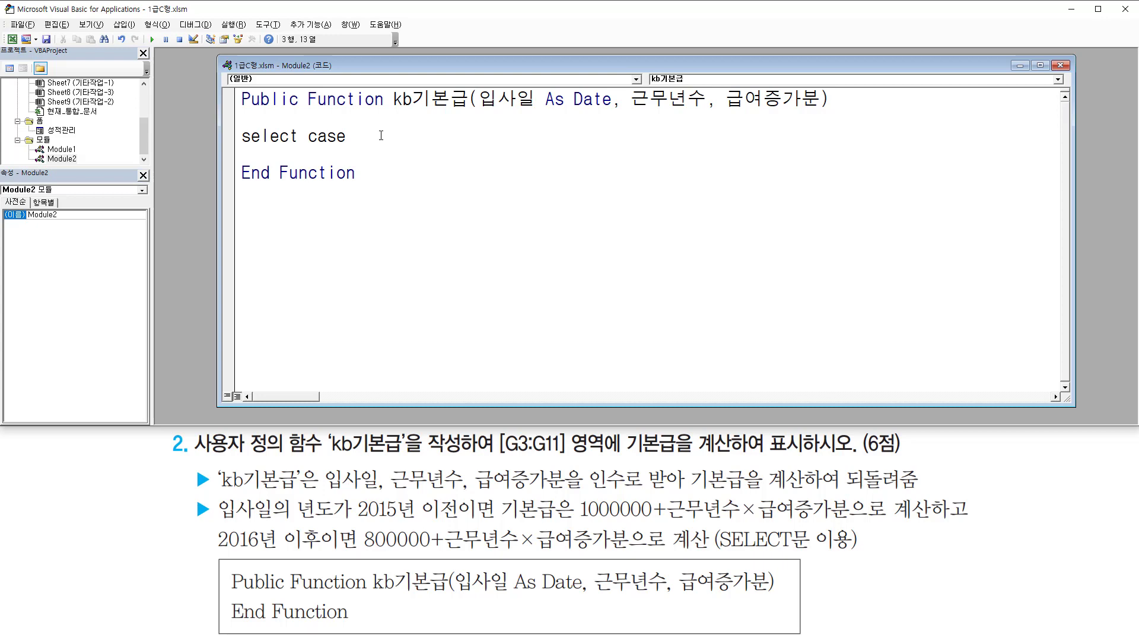
pyautogui.write('year(입사일)')
pyautogui.press('Return')
pyautogui.press('Return')
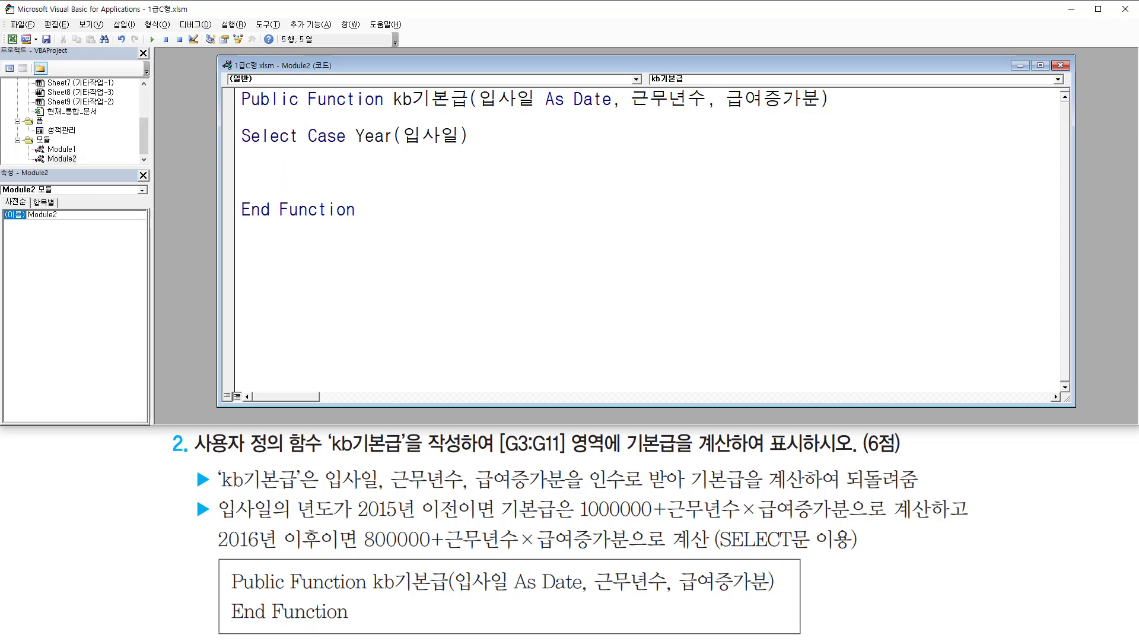
# - Add the indented condition Case Is <= 2015 under the Select Case line, with a new line below it
pyautogui.write('ㅊ')
pyautogui.press('BackSpace')
pyautogui.write('case is ')
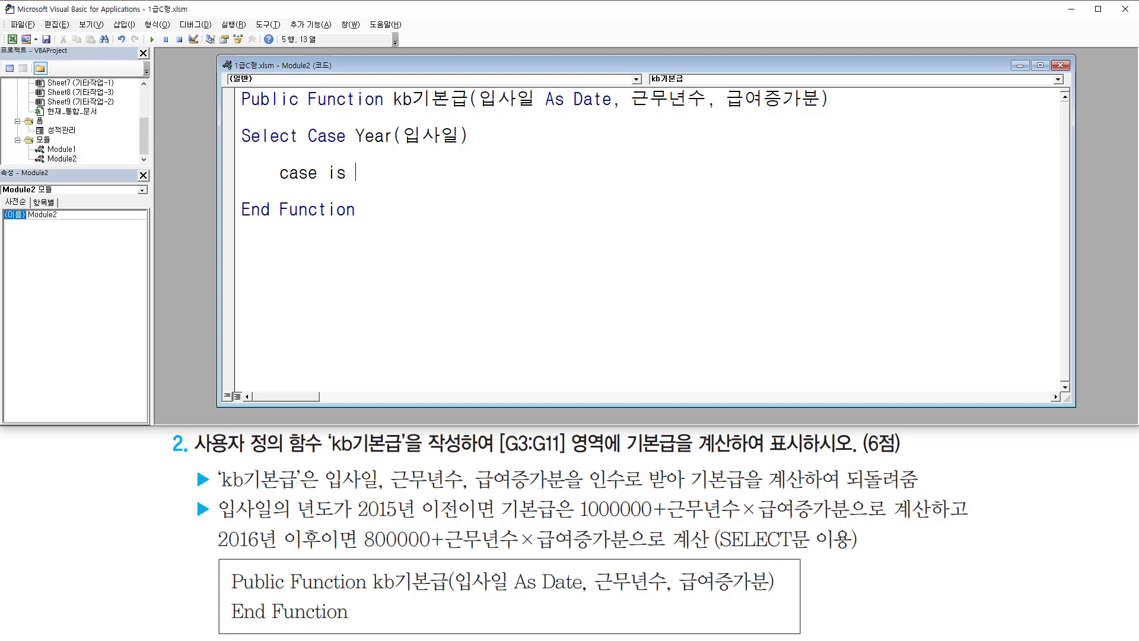
pyautogui.write('<= 2015')
pyautogui.press('Return')
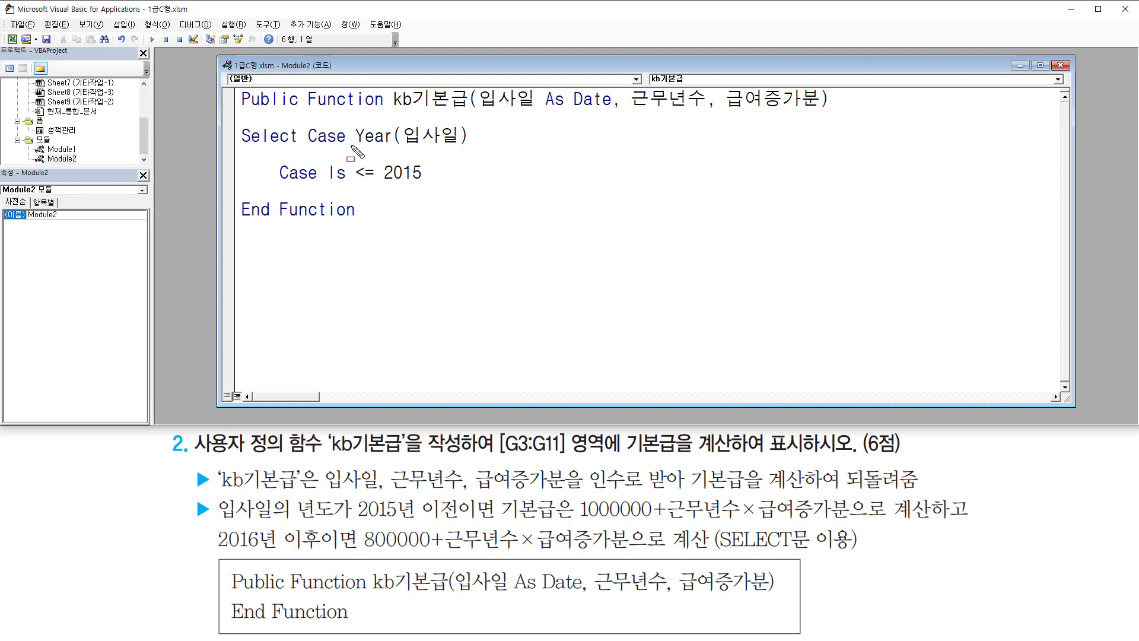
pyautogui.moveTo(353, 182); pyautogui.dragTo(375, 184)
pyautogui.click(448, 173)
pyautogui.press('Return')
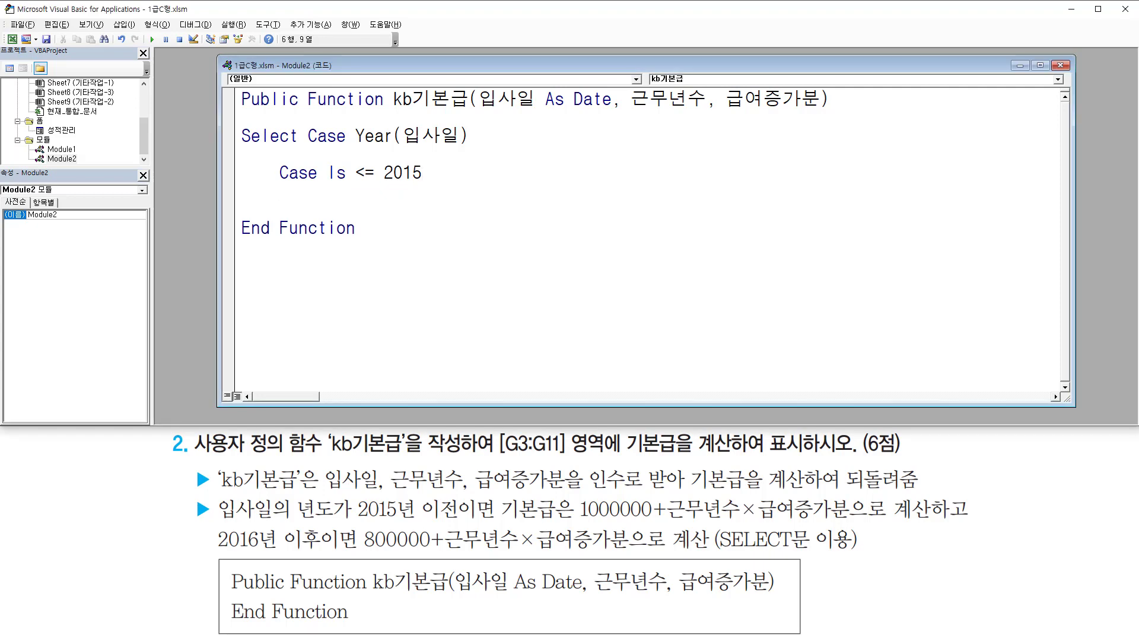
# - Under Case Is <= 2015, assign kb기본급 = 1000000 + 근무년수 * 급여증가분 and leave a blank line after it
pyautogui.write('kb기본급 = ')
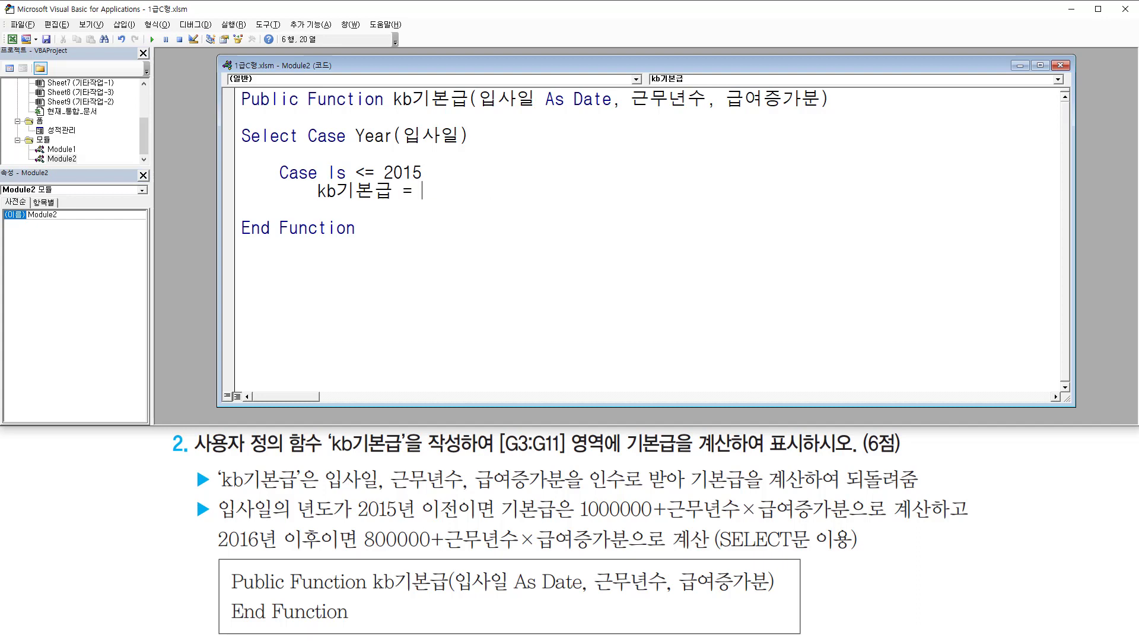
pyautogui.write('1000000 ')
pyautogui.write('+ ')
pyautogui.write('근무년')
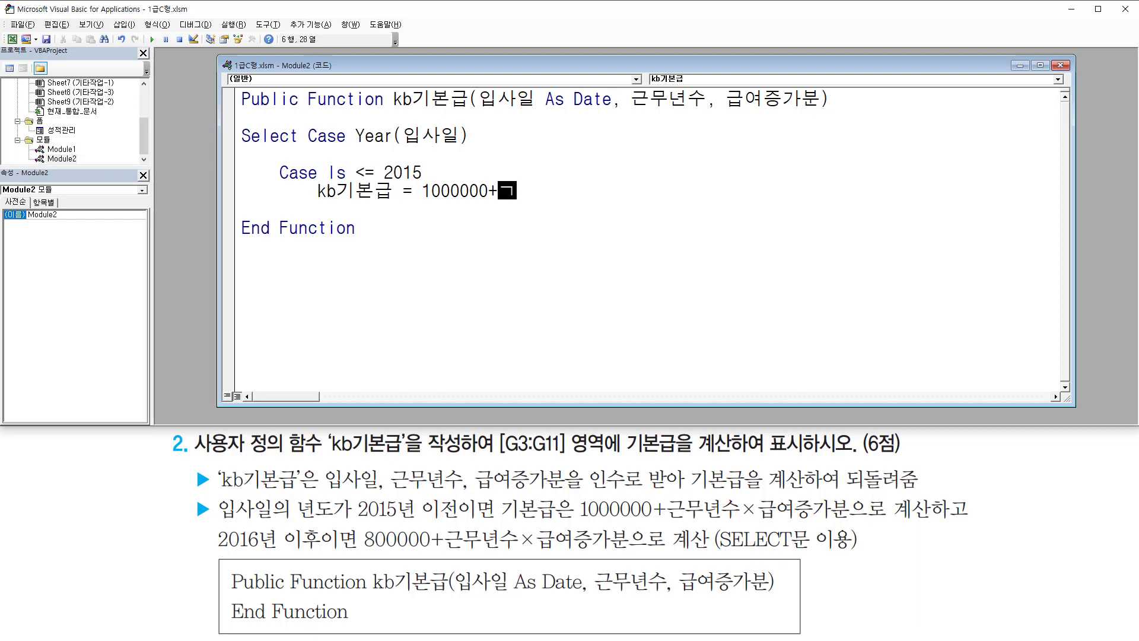
pyautogui.write('수')
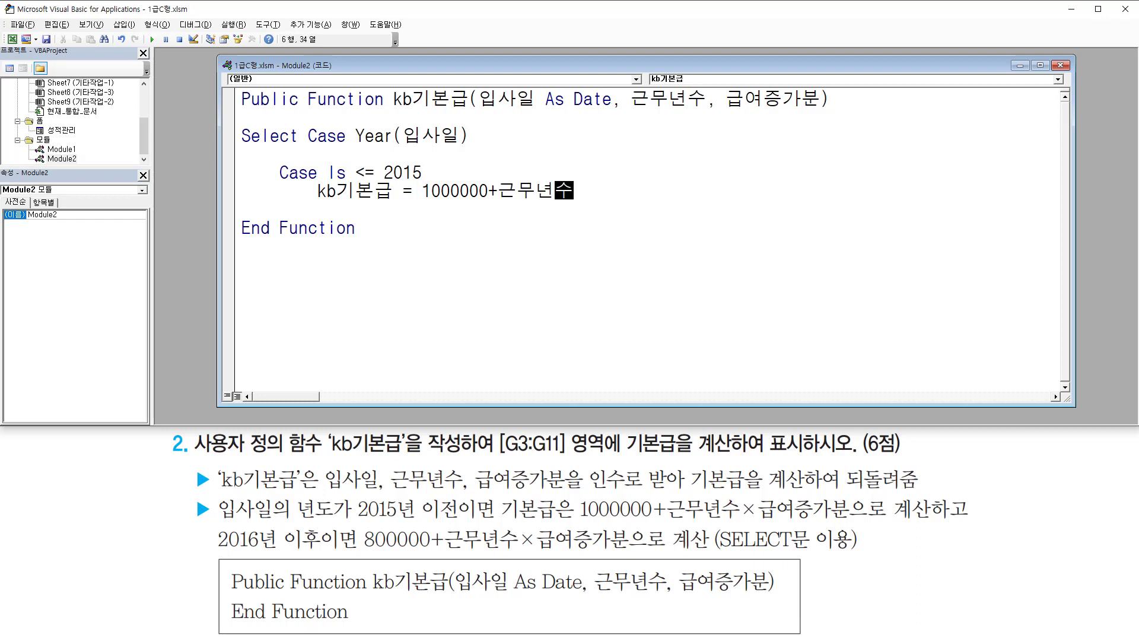
pyautogui.write(' * 급여증가')
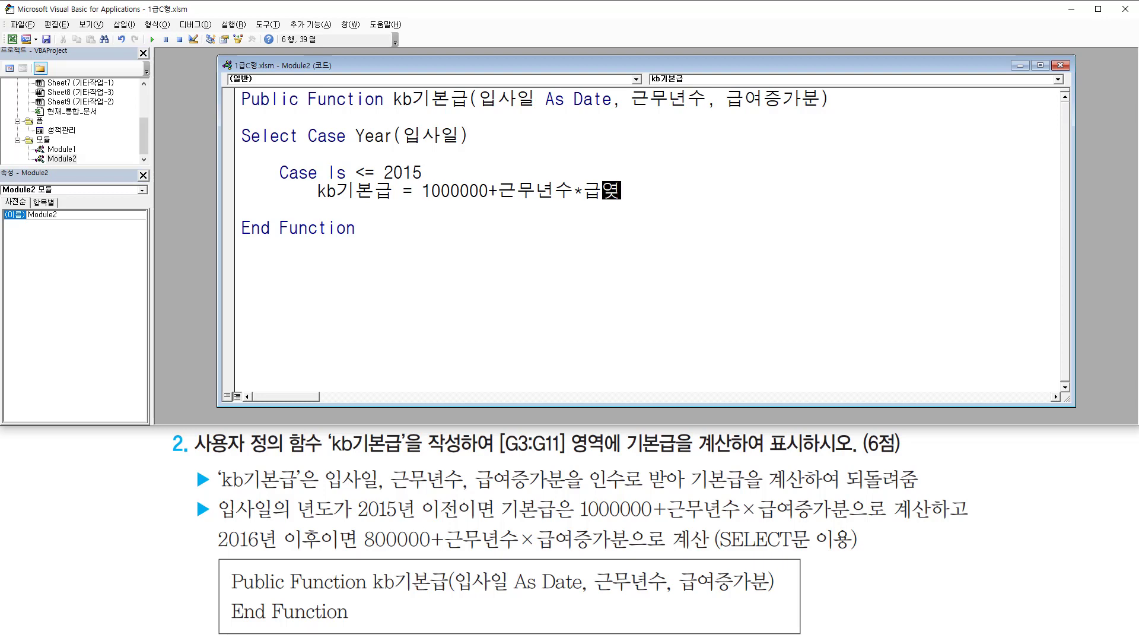
pyautogui.write('분')
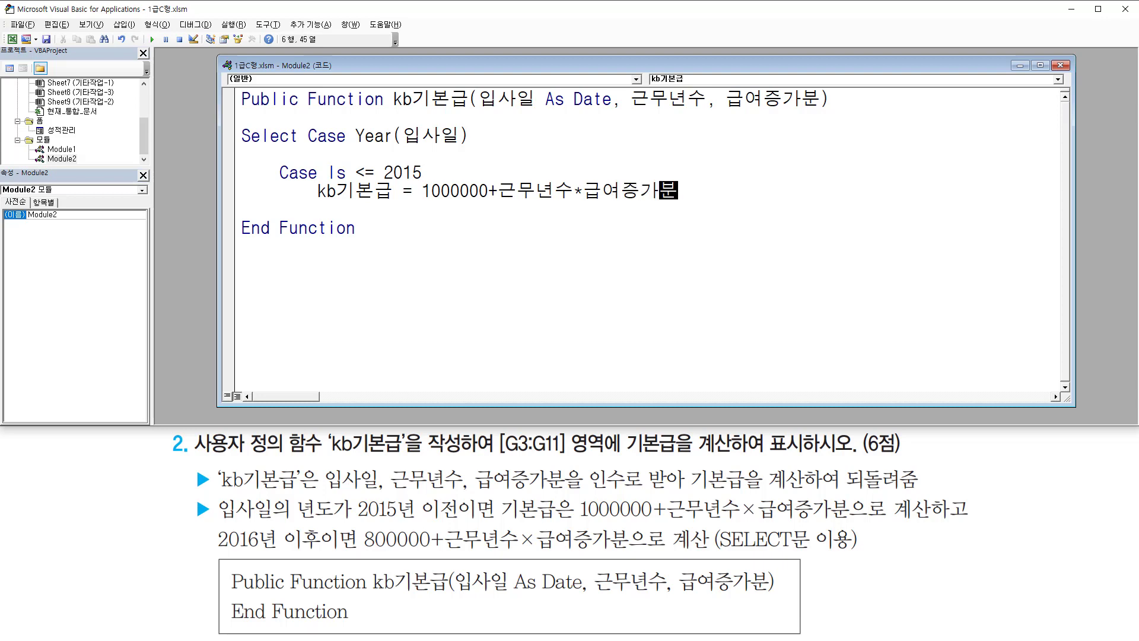
pyautogui.press('Return')
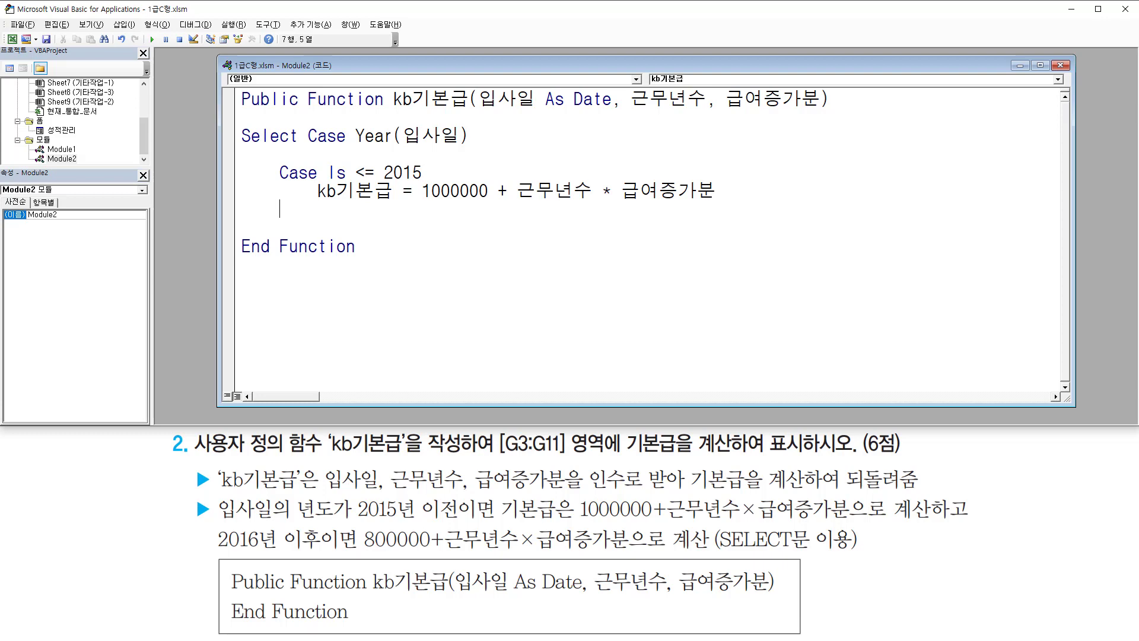
pyautogui.press('Return')
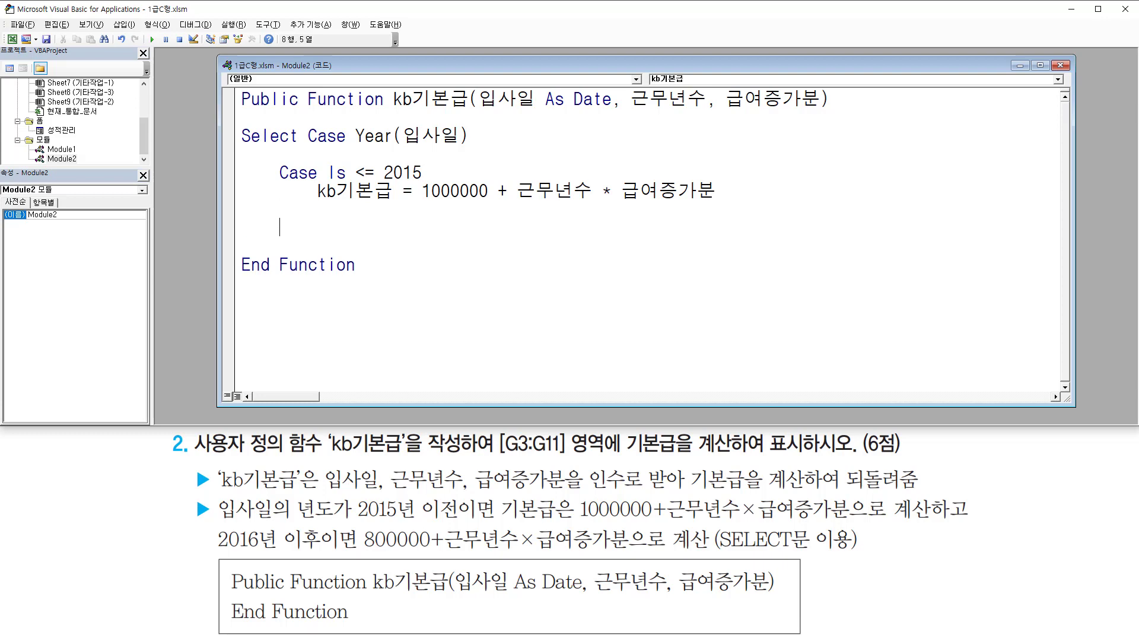
# - Add a Case Else branch below the 2015 case, aligned with the first Case line
pyautogui.write('ㅊ')
pyautogui.press('BackSpace')
pyautogui.write('cas')
pyautogui.press('BackSpace')
pyautogui.write('ase else')
pyautogui.press('Return')
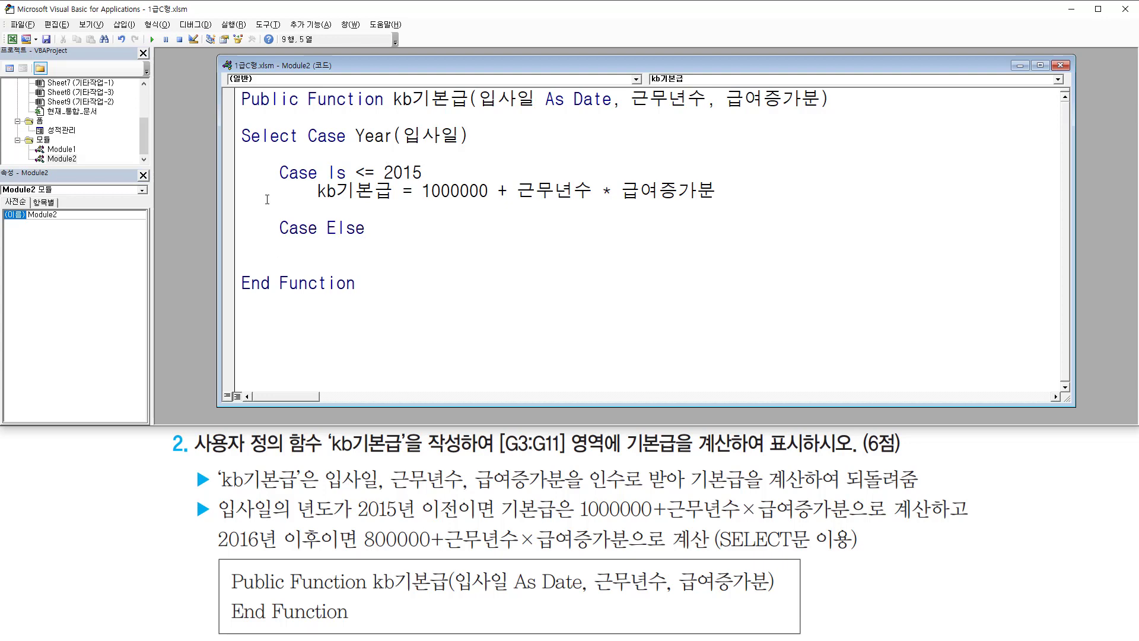
# - Copy the kb기본급 assignment line under Case Else and change the copy's base amount to 800000
pyautogui.click(235, 194)
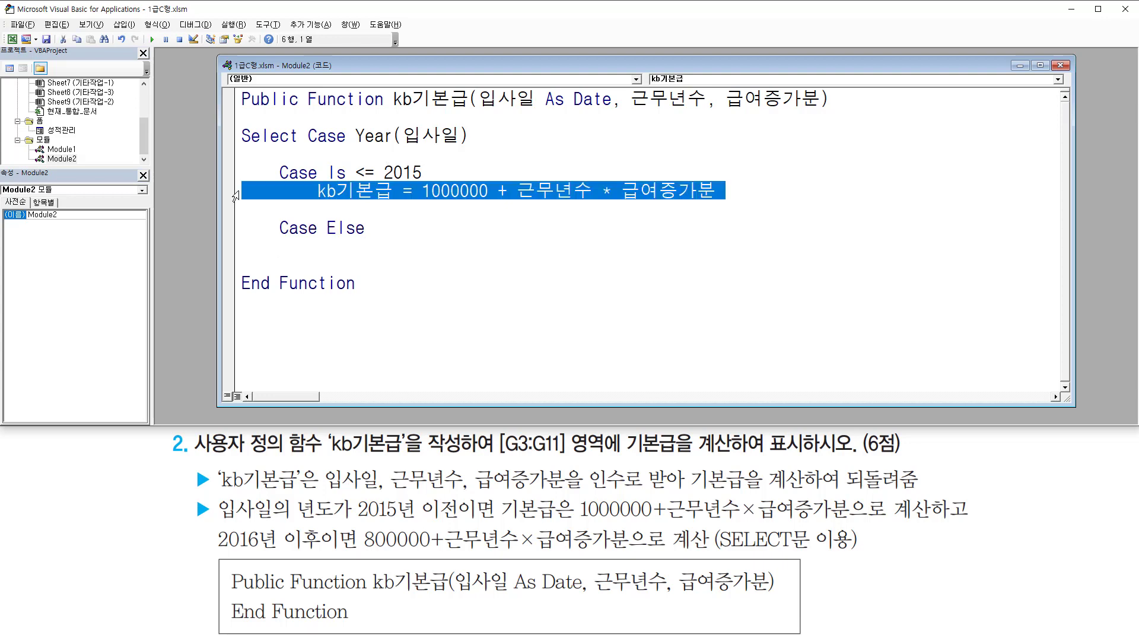
pyautogui.hotkey('ctrl', 'c')
pyautogui.click(242, 249)
pyautogui.hotkey('ctrl', 'v')
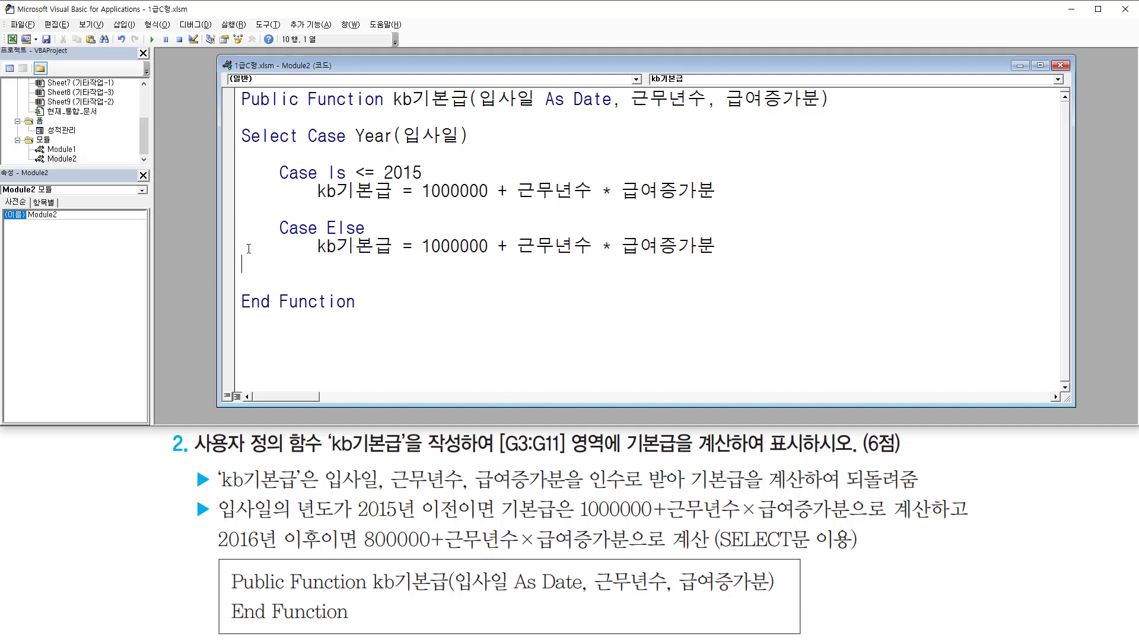
pyautogui.moveTo(423, 249); pyautogui.dragTo(440, 246)
pyautogui.write('8')
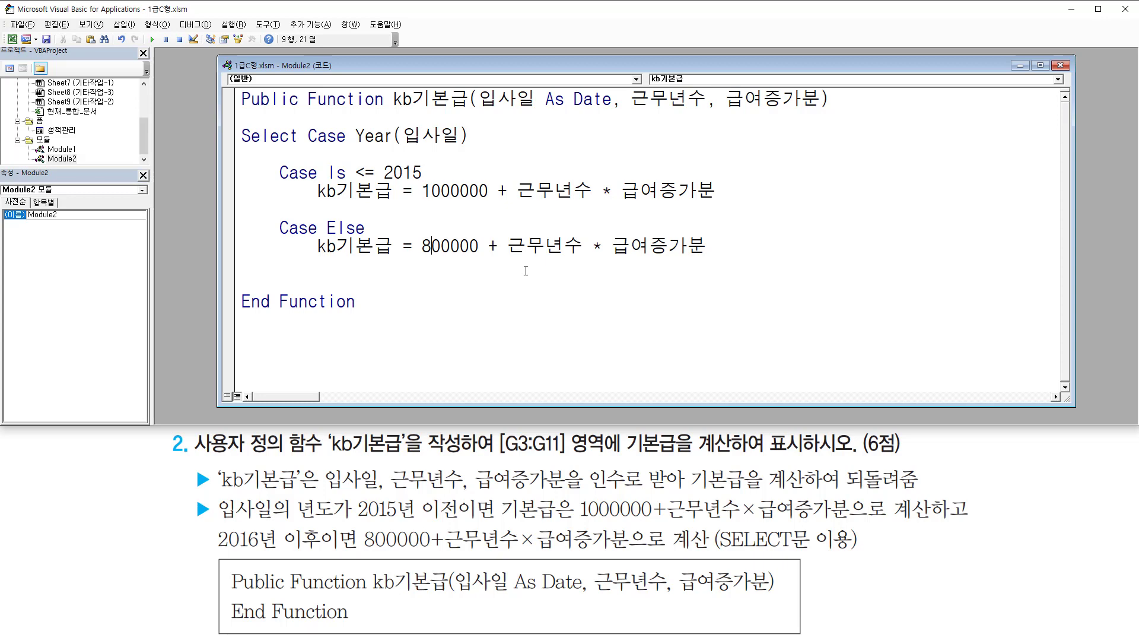
# - Close the Select Case block with End Select, keeping one blank line before End Function
pyautogui.press('Return')
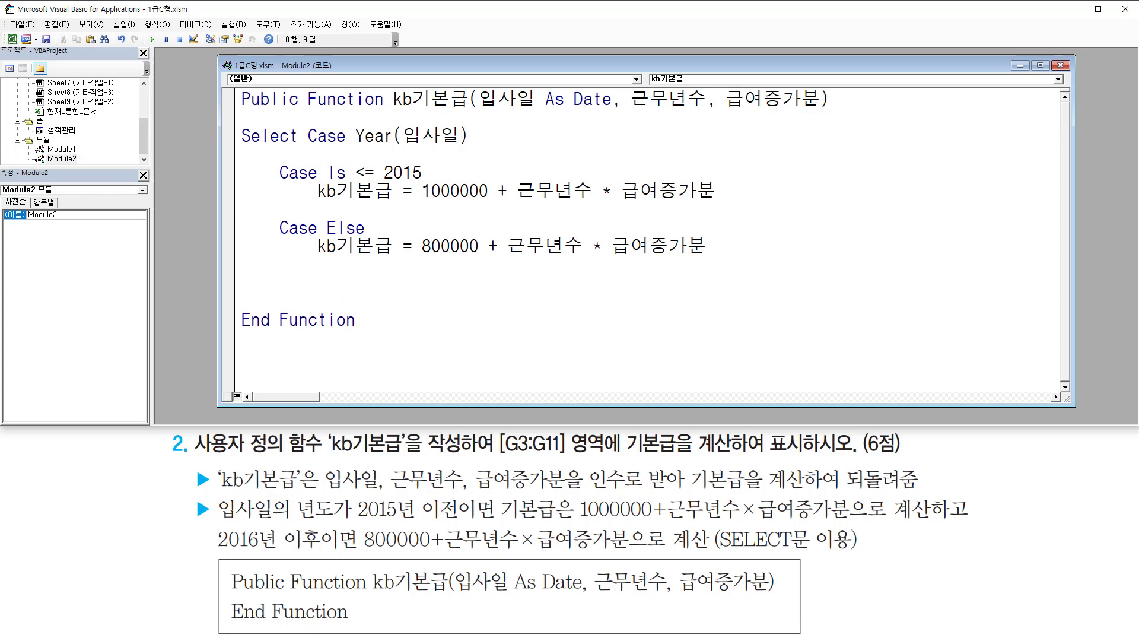
pyautogui.press('Return')
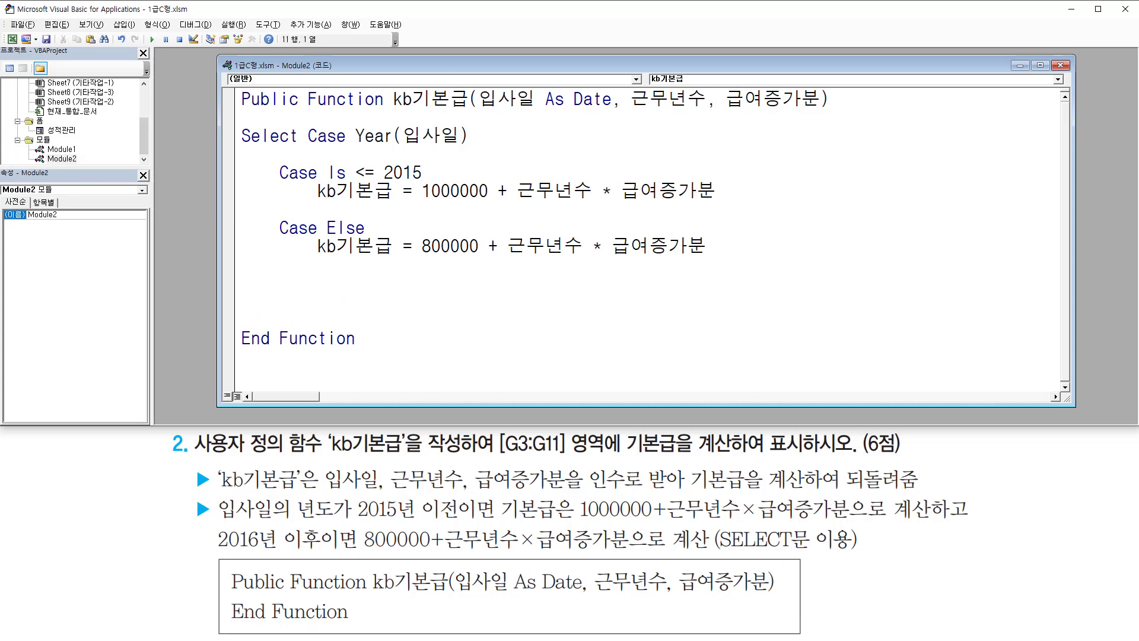
pyautogui.write('end select')
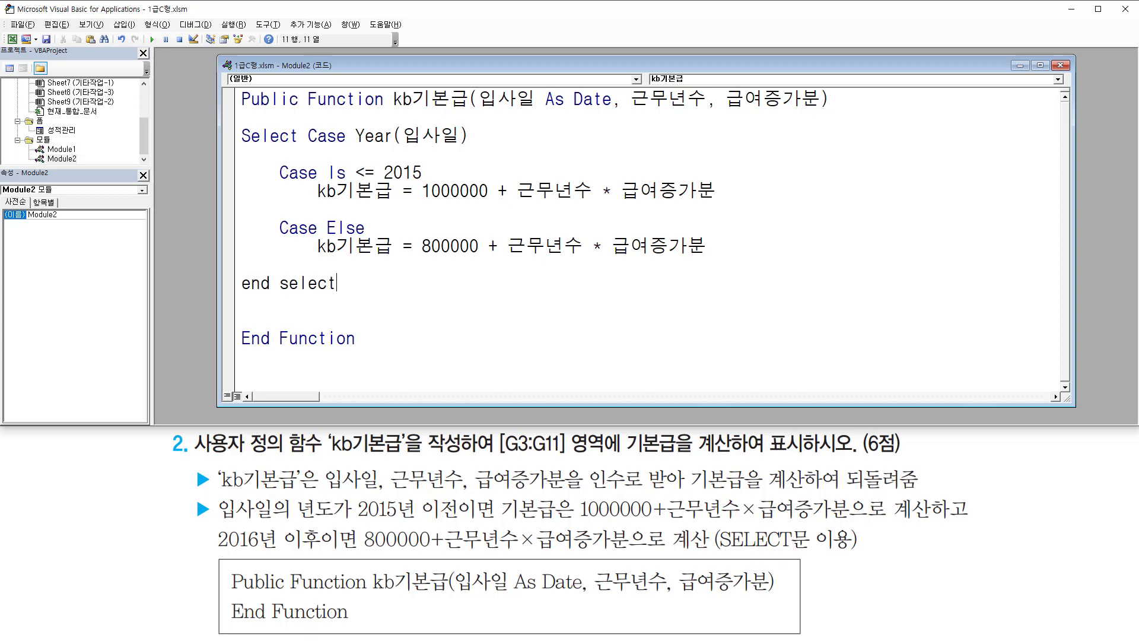
pyautogui.press('Return')
pyautogui.press('Delete')
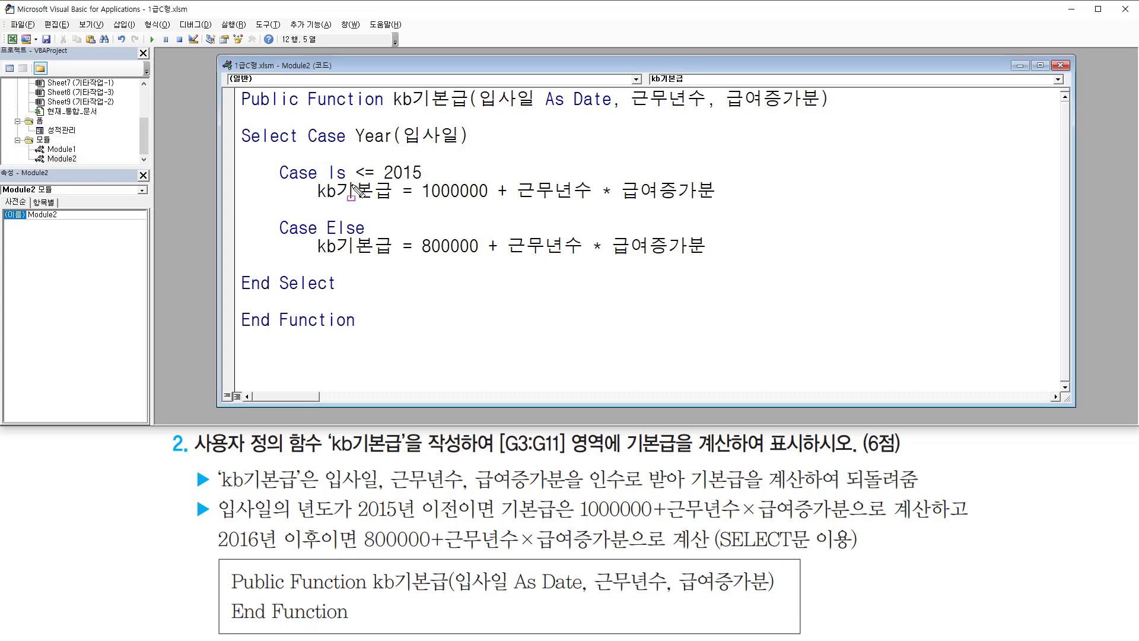
pyautogui.moveTo(351, 181); pyautogui.dragTo(432, 181)
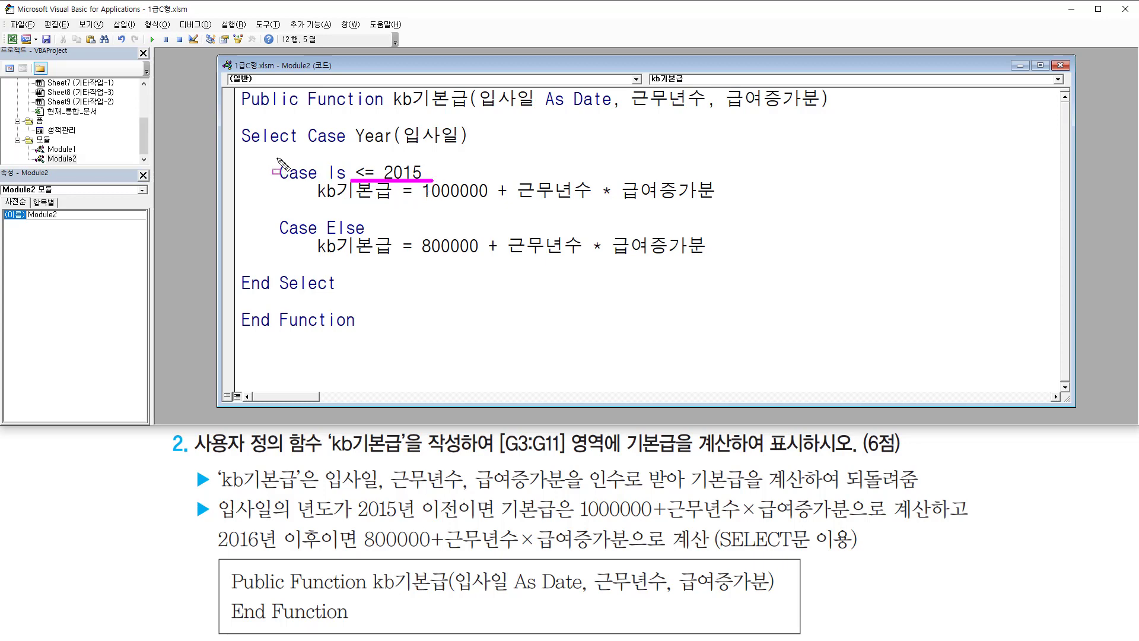
pyautogui.moveTo(278, 160)
pyautogui.mouseDown()
pyautogui.moveTo(293, 178)
pyautogui.moveTo(353, 182)
pyautogui.mouseUp()
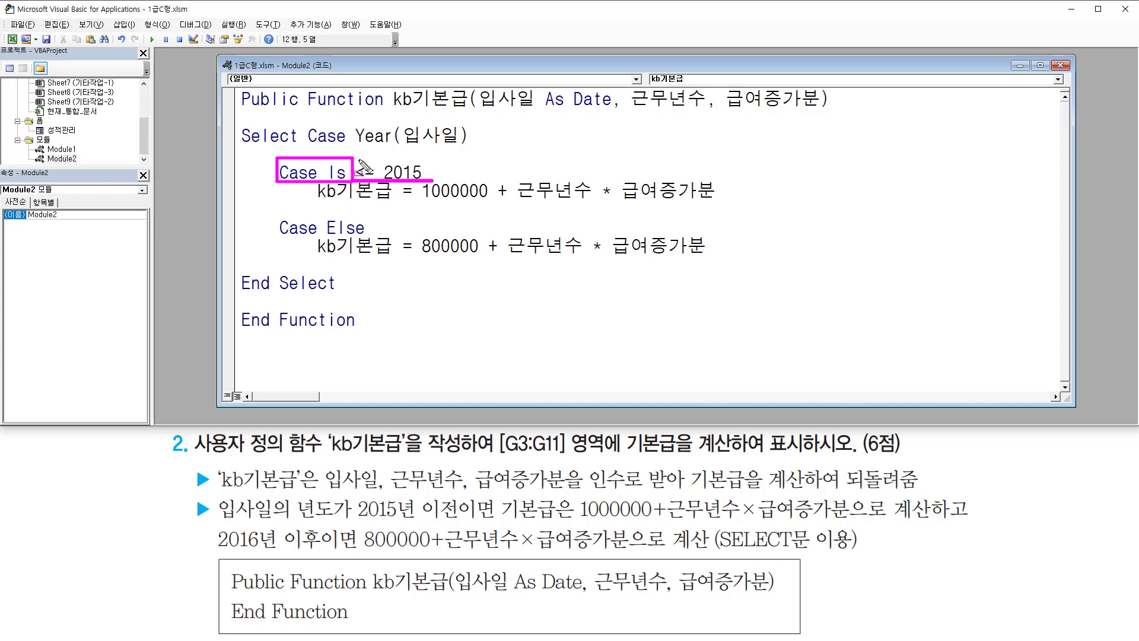
pyautogui.moveTo(356, 157)
pyautogui.mouseDown()
pyautogui.moveTo(395, 181)
pyautogui.moveTo(426, 181)
pyautogui.mouseUp()
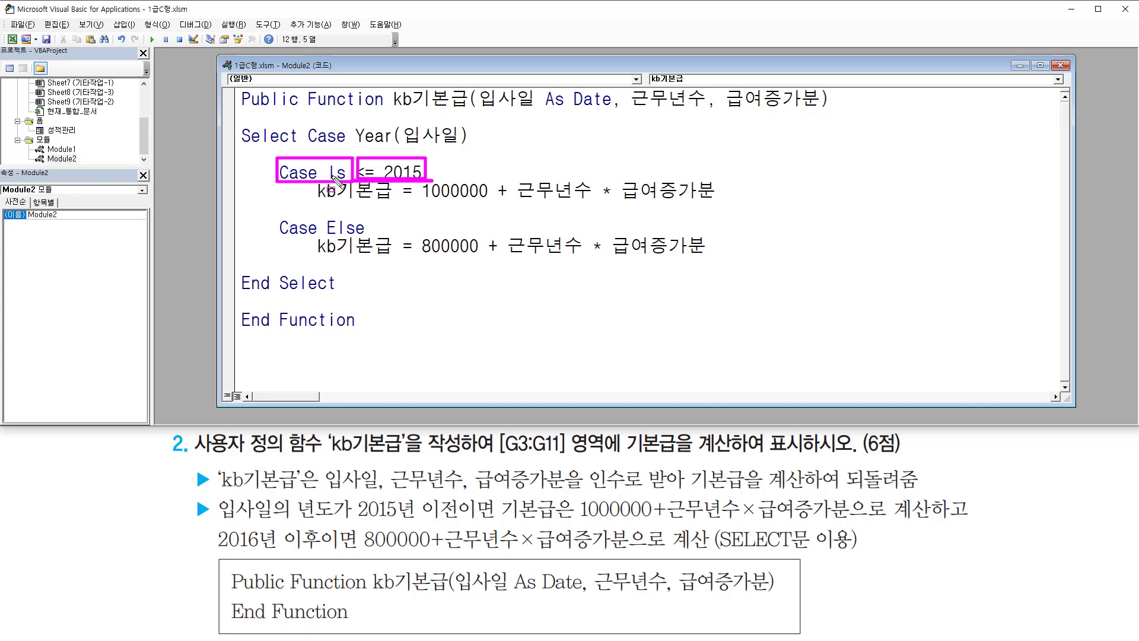
pyautogui.press('Escape')
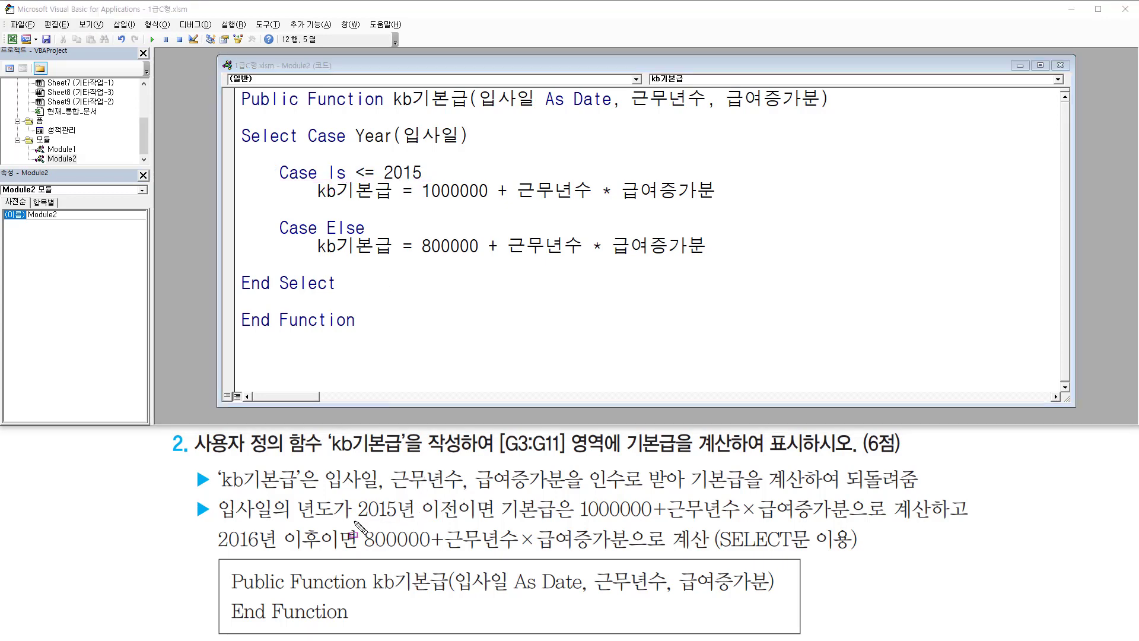
pyautogui.moveTo(355, 522); pyautogui.dragTo(460, 520)
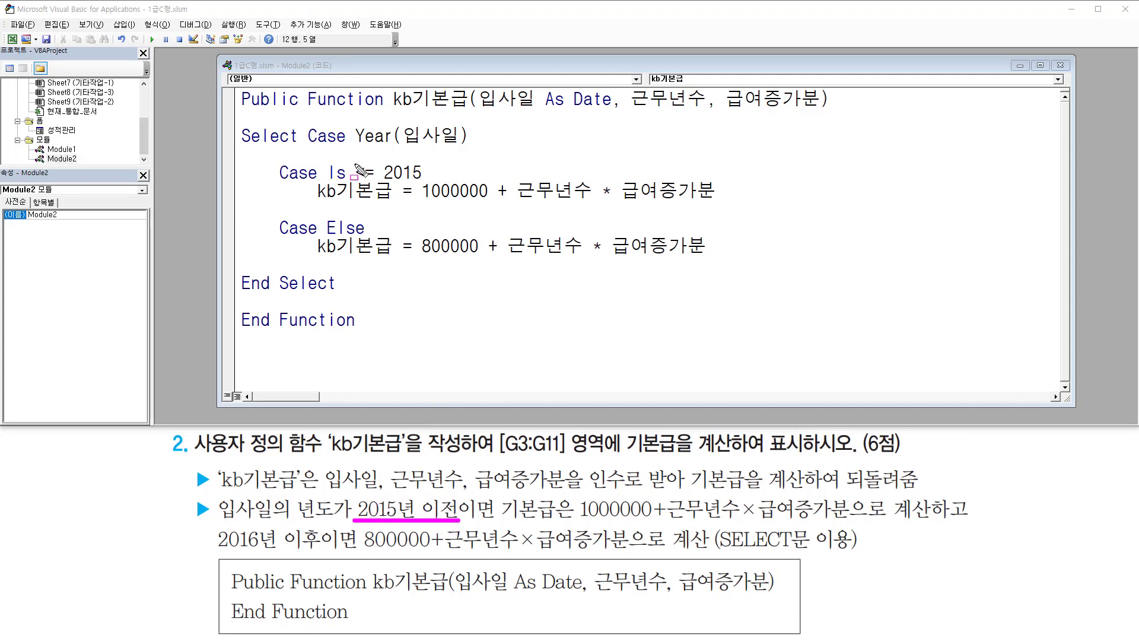
pyautogui.moveTo(355, 158)
pyautogui.mouseDown()
pyautogui.moveTo(375, 182)
pyautogui.moveTo(355, 181)
pyautogui.moveTo(356, 158)
pyautogui.mouseUp()
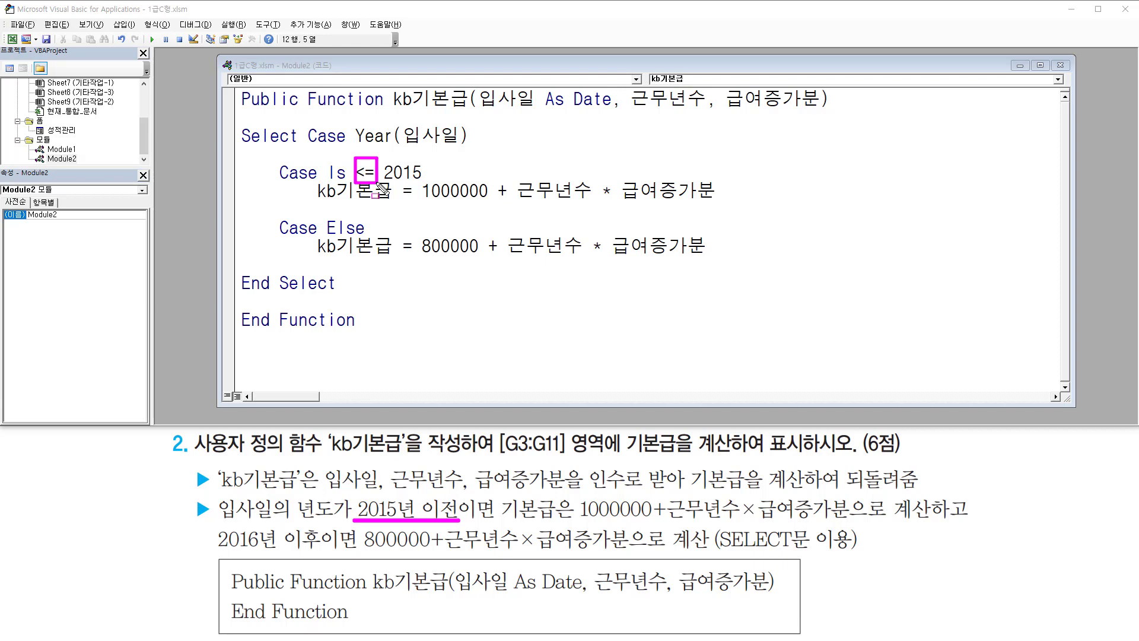
pyautogui.press('Escape')
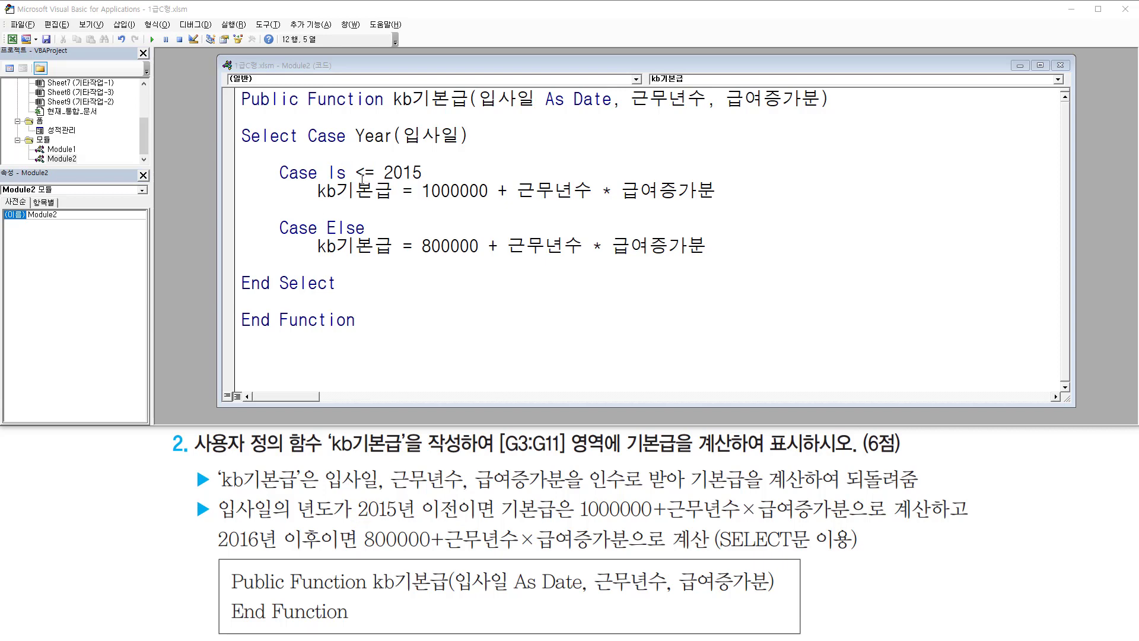
pyautogui.click(362, 204)
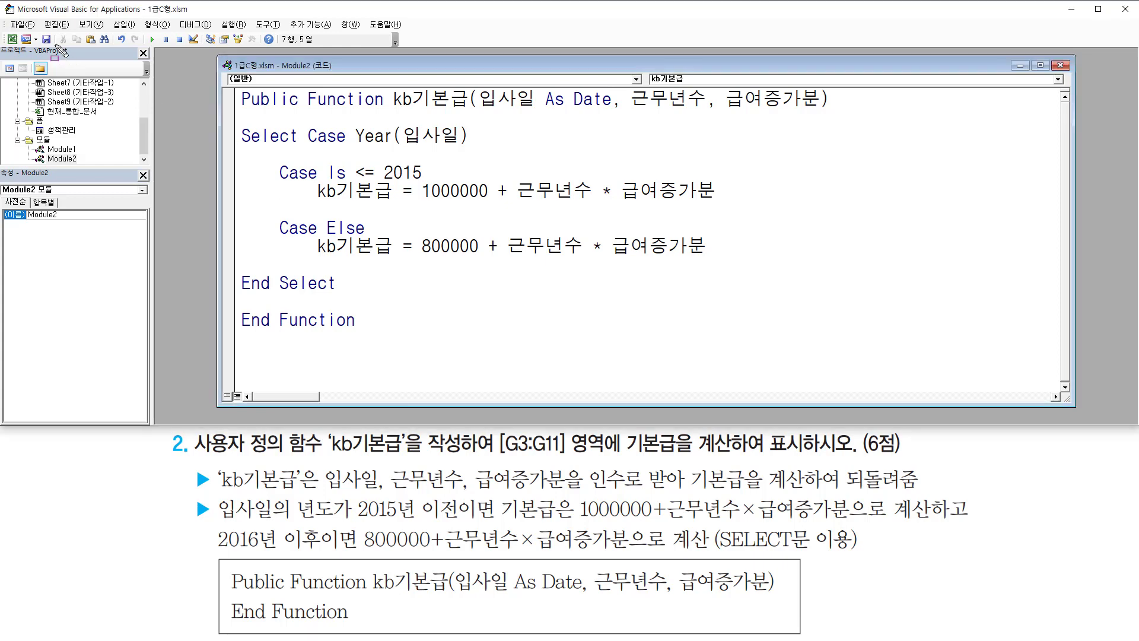
# - Switch back to the Excel workbook and select cell G3 in the 기본급 column of the 계산작업 sheet
pyautogui.moveTo(4, 29); pyautogui.dragTo(25, 51)
pyautogui.click(13, 40)
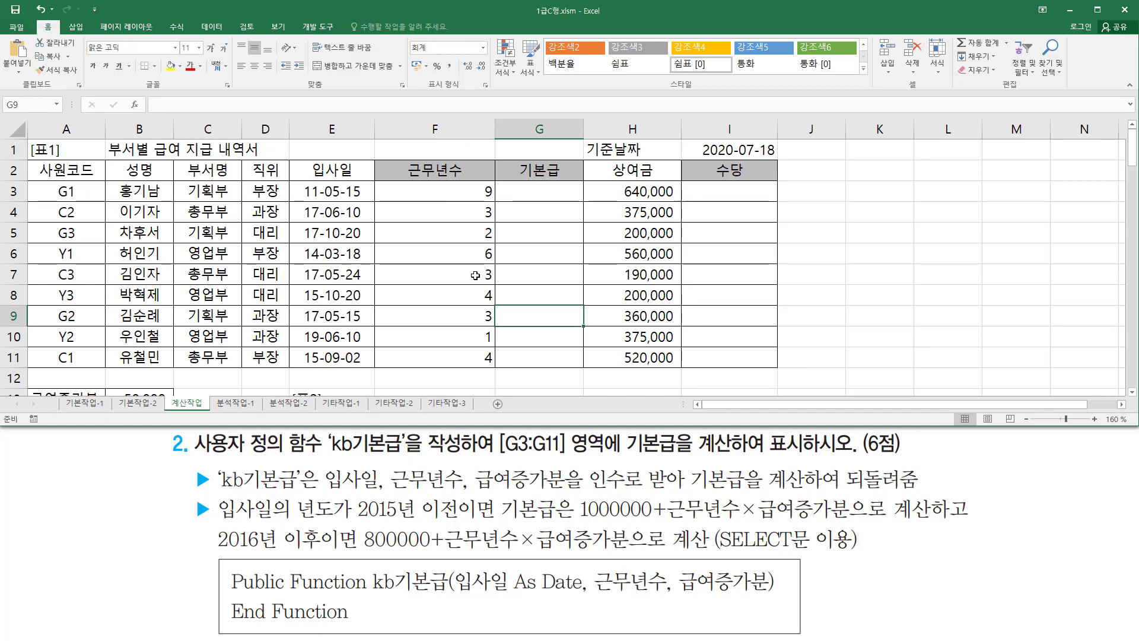
pyautogui.moveTo(507, 184); pyautogui.dragTo(567, 201)
pyautogui.press('Escape')
pyautogui.click(531, 192)
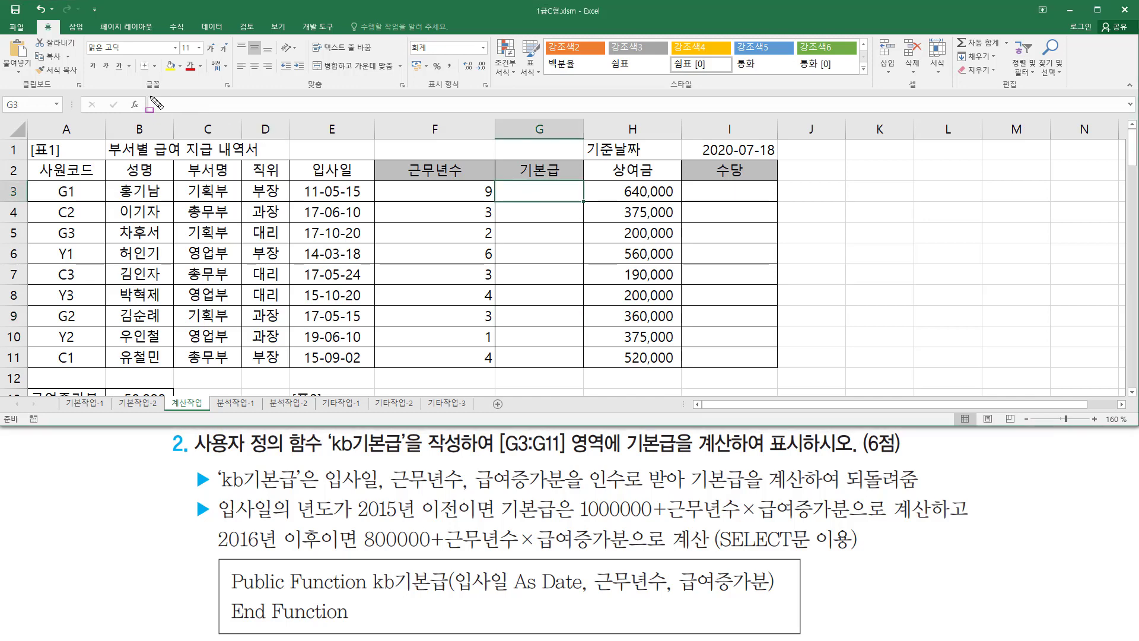
# - Insert the function kb기본급 from the 사용자 정의 category into G3, bringing up its arguments for entry
pyautogui.moveTo(152, 114); pyautogui.dragTo(261, 114)
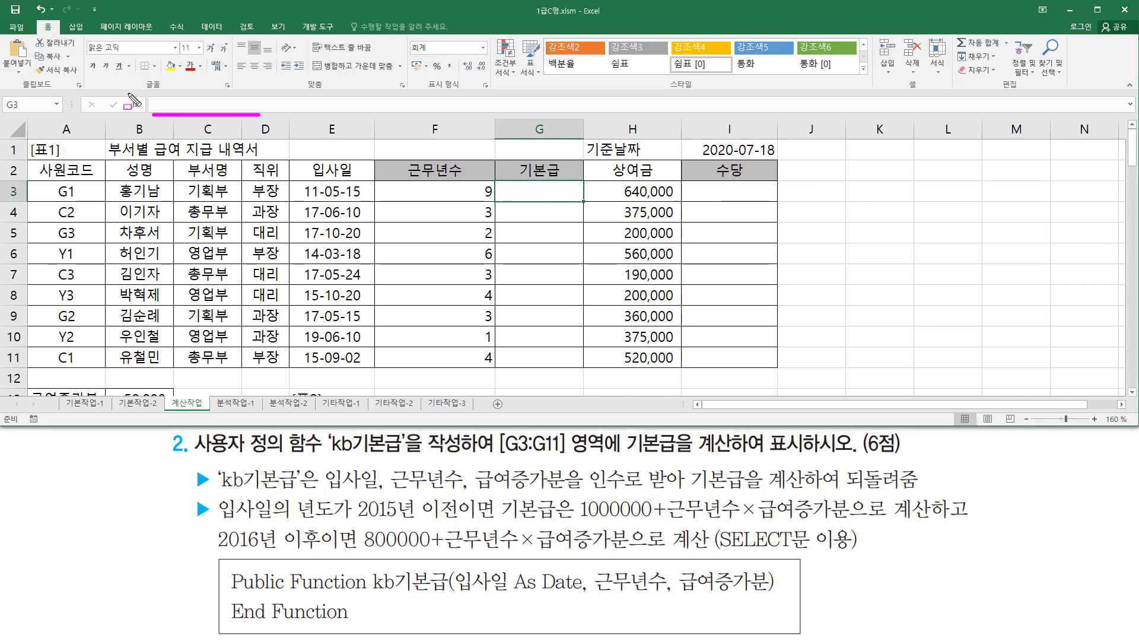
pyautogui.moveTo(125, 93); pyautogui.dragTo(148, 114)
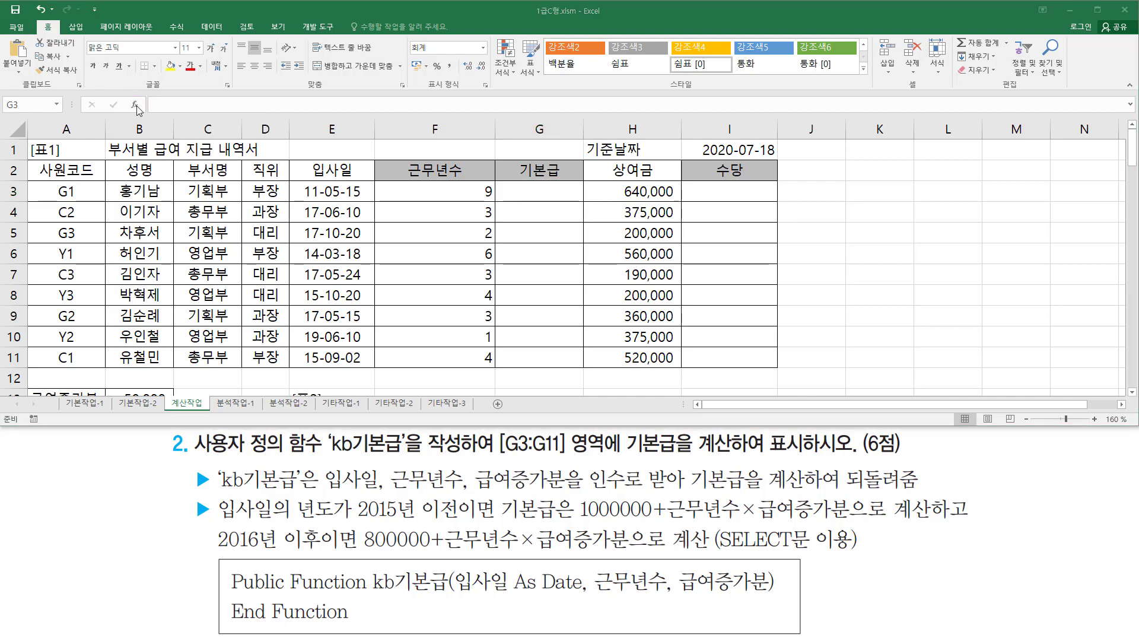
pyautogui.click(136, 105)
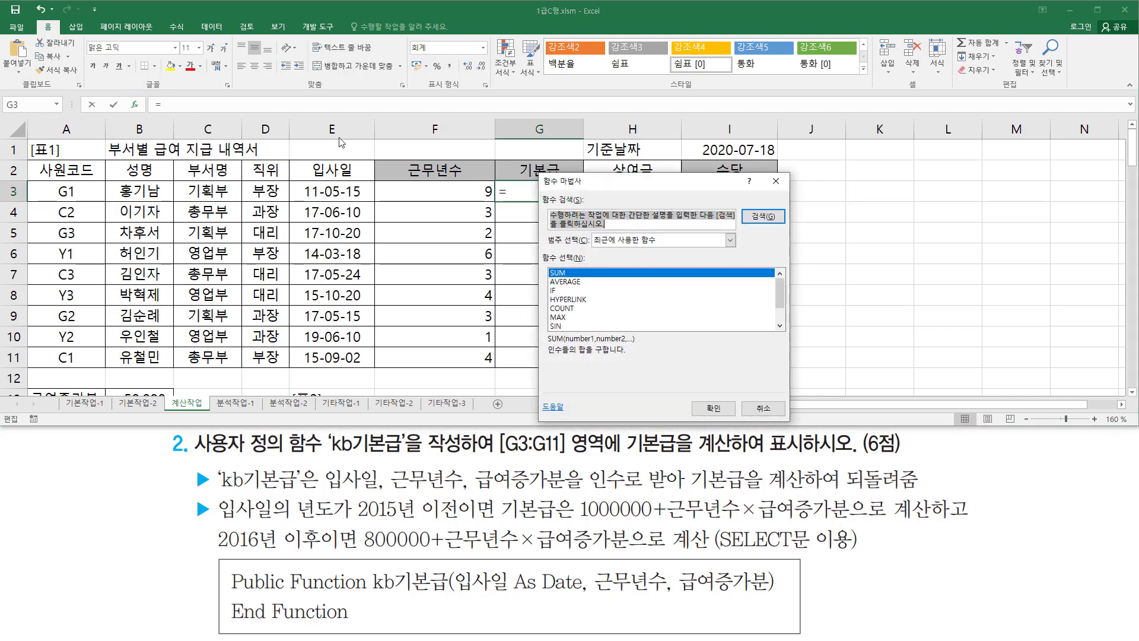
pyautogui.moveTo(540, 170)
pyautogui.mouseDown()
pyautogui.moveTo(545, 230)
pyautogui.moveTo(791, 423)
pyautogui.mouseUp()
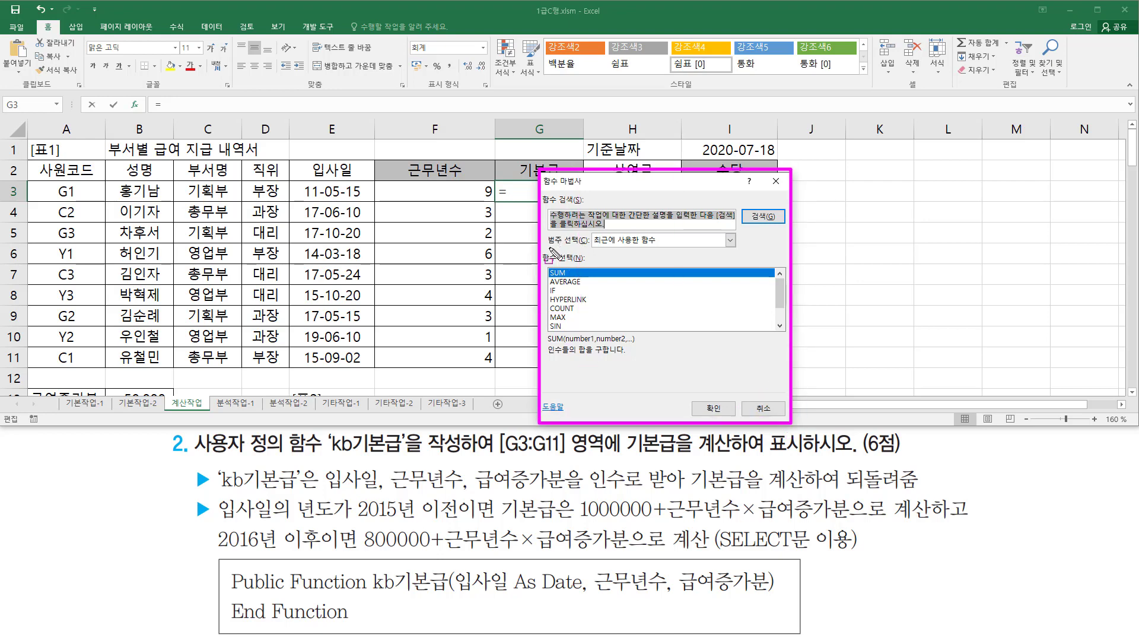
pyautogui.moveTo(548, 248); pyautogui.dragTo(586, 248)
pyautogui.press('Escape')
pyautogui.click(657, 239)
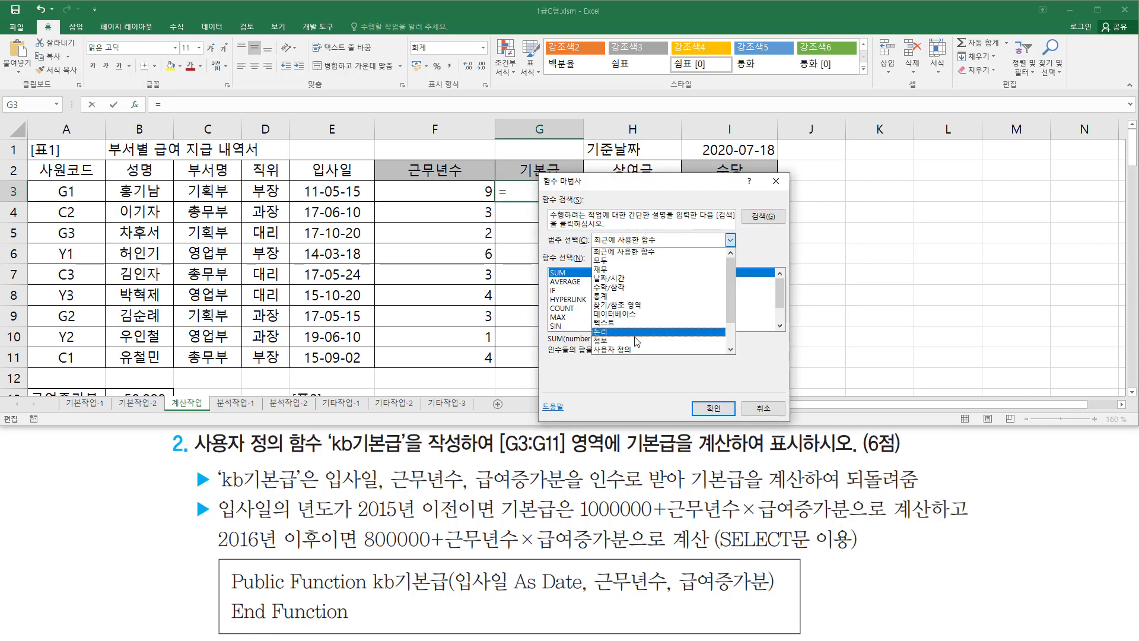
pyautogui.click(622, 351)
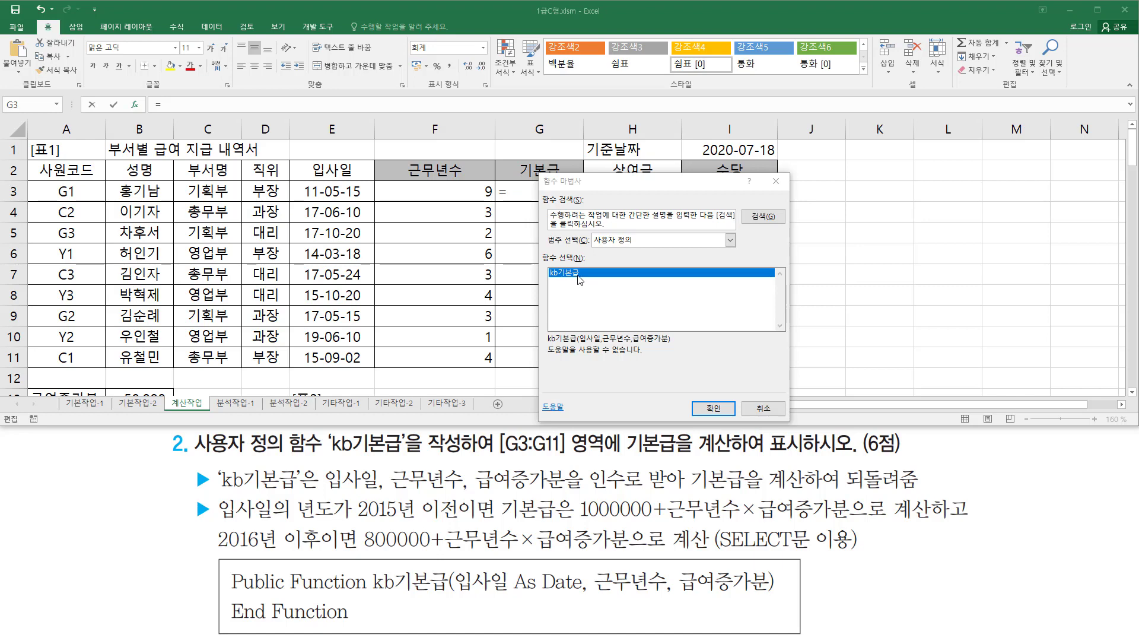
pyautogui.click(709, 410)
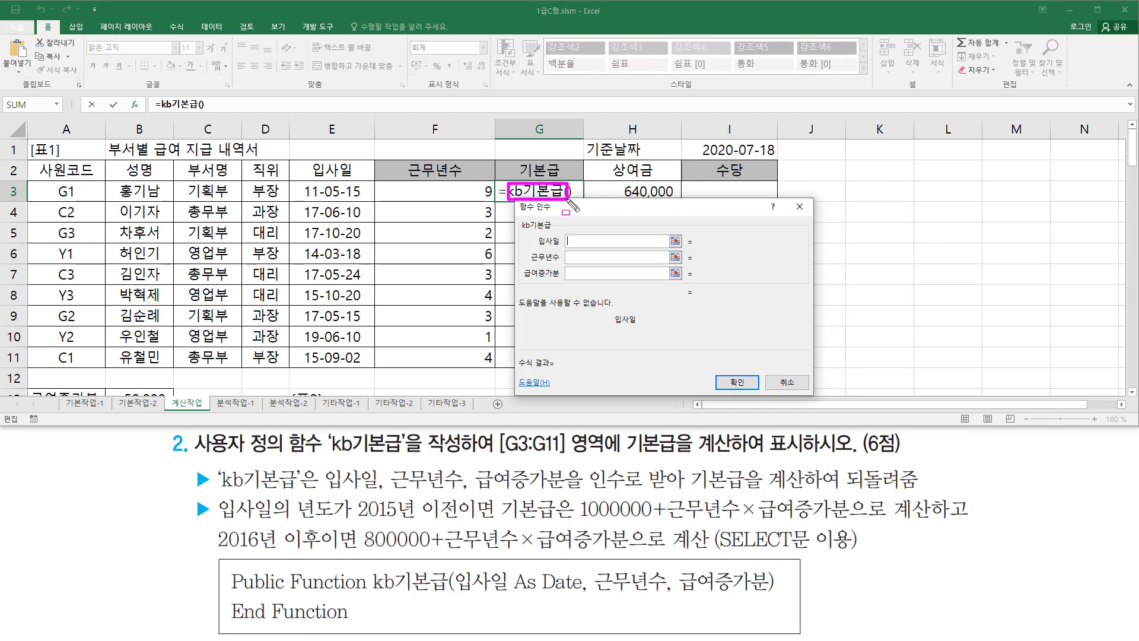
# - Supply kb기본급 in G3 with E3 as 입사일, F3 as 근무년수 and B13 as 급여증가분
pyautogui.click(335, 193)
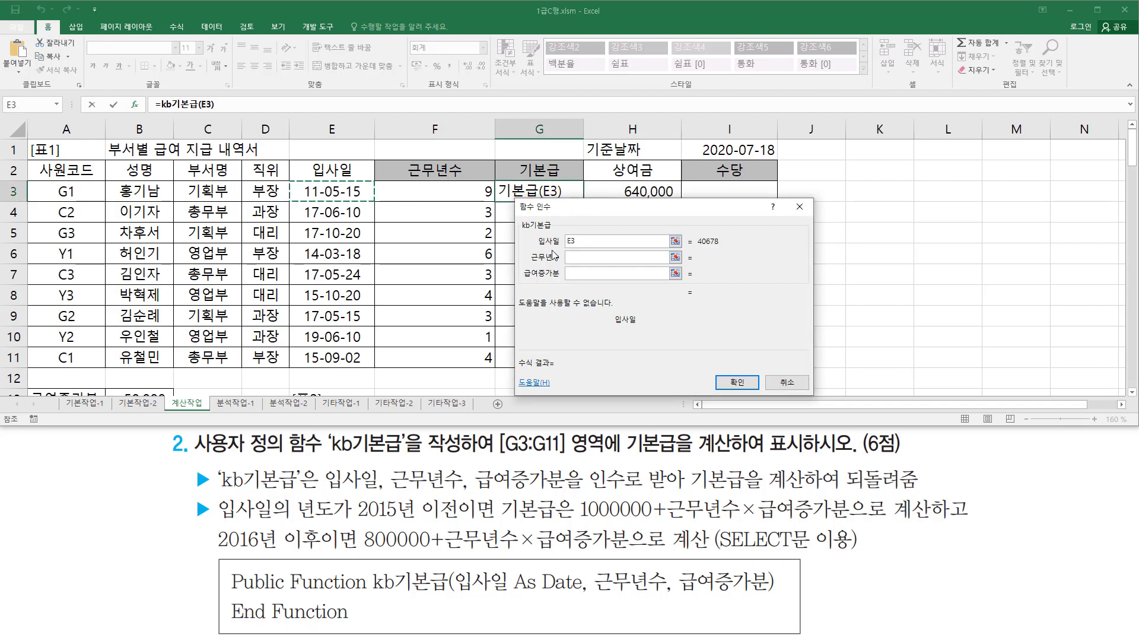
pyautogui.press('Tab')
pyautogui.click(453, 195)
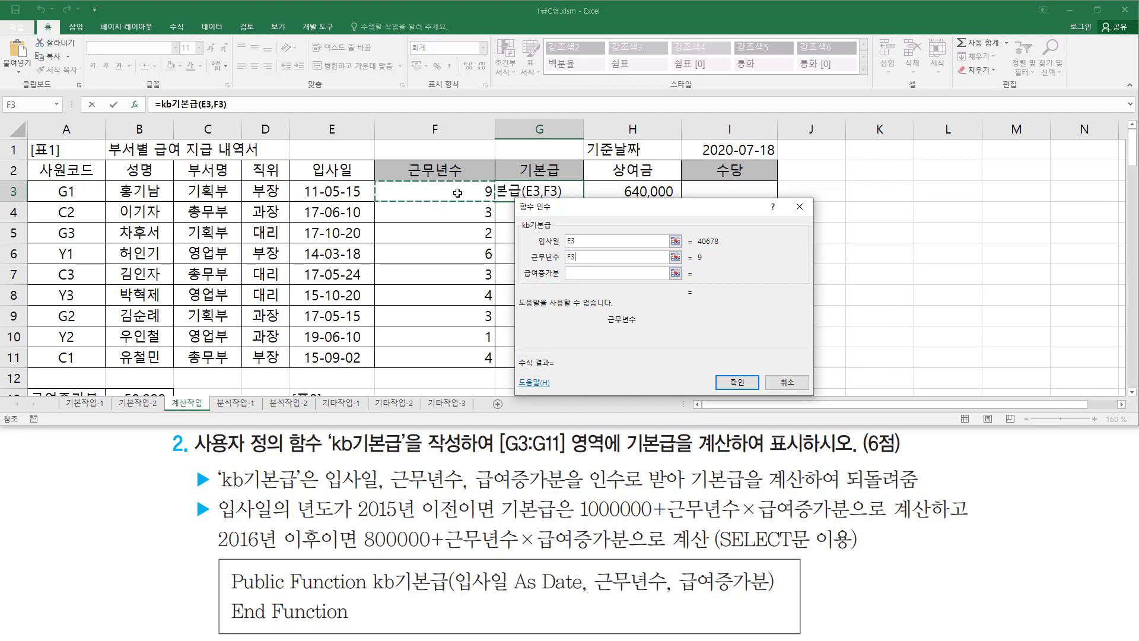
pyautogui.click(574, 273)
pyautogui.scroll(-3, 223, 235)
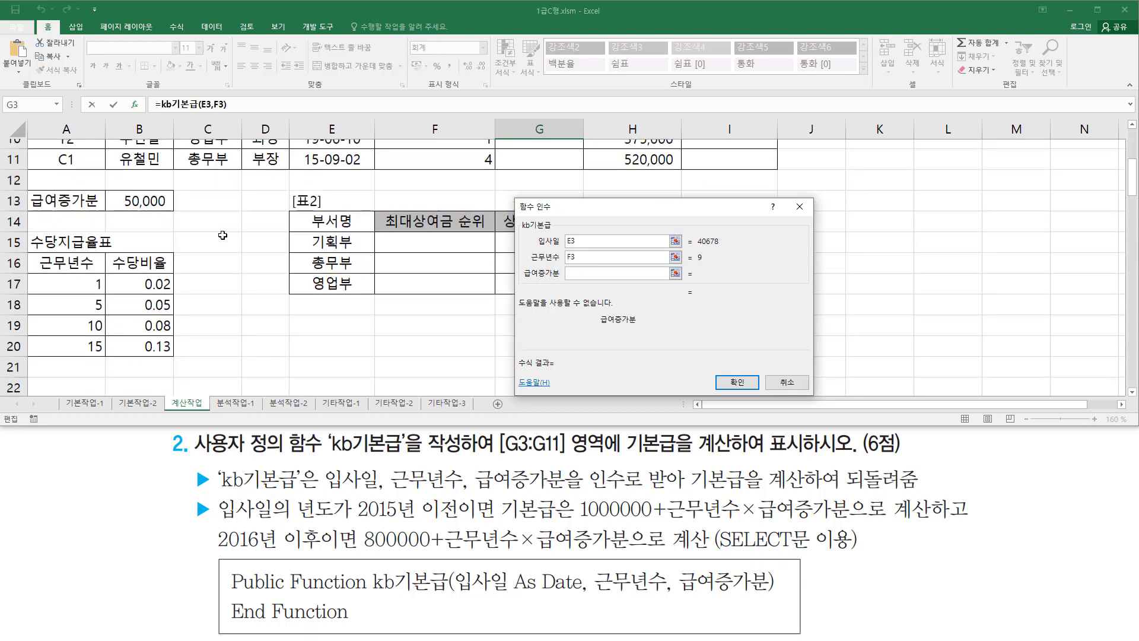
pyautogui.click(132, 193)
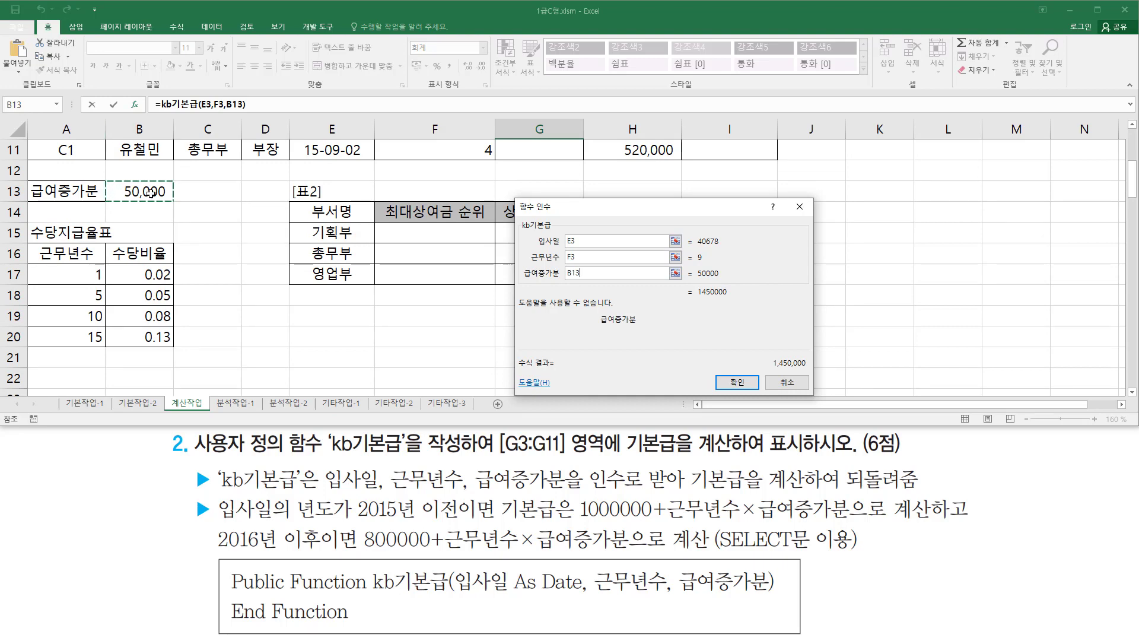
pyautogui.scroll(4, 354, 212)
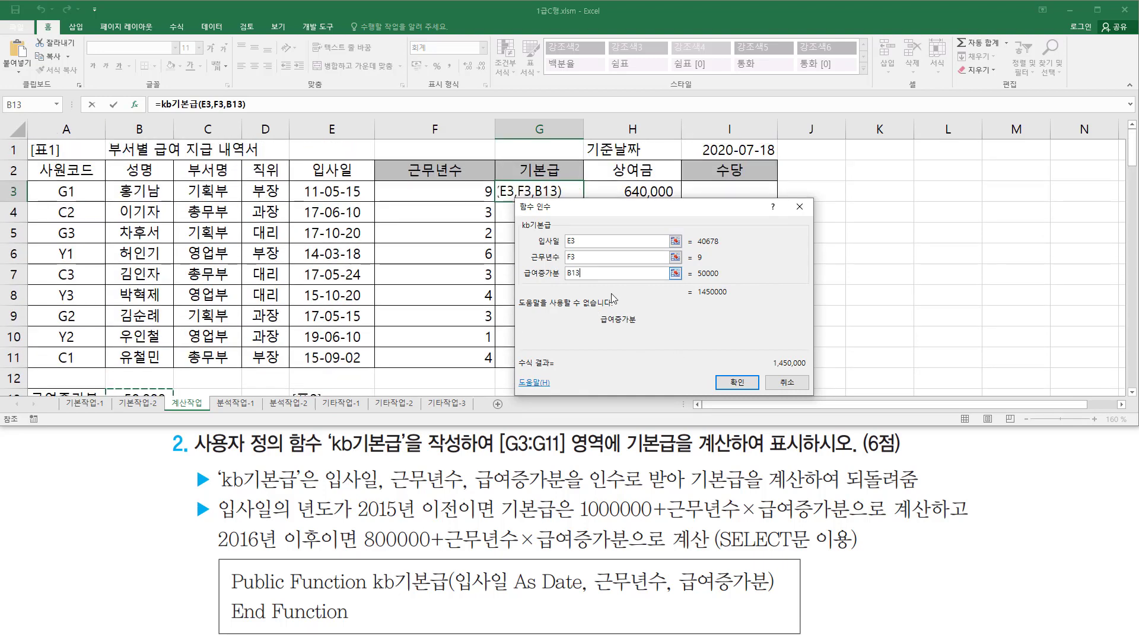
pyautogui.click(737, 383)
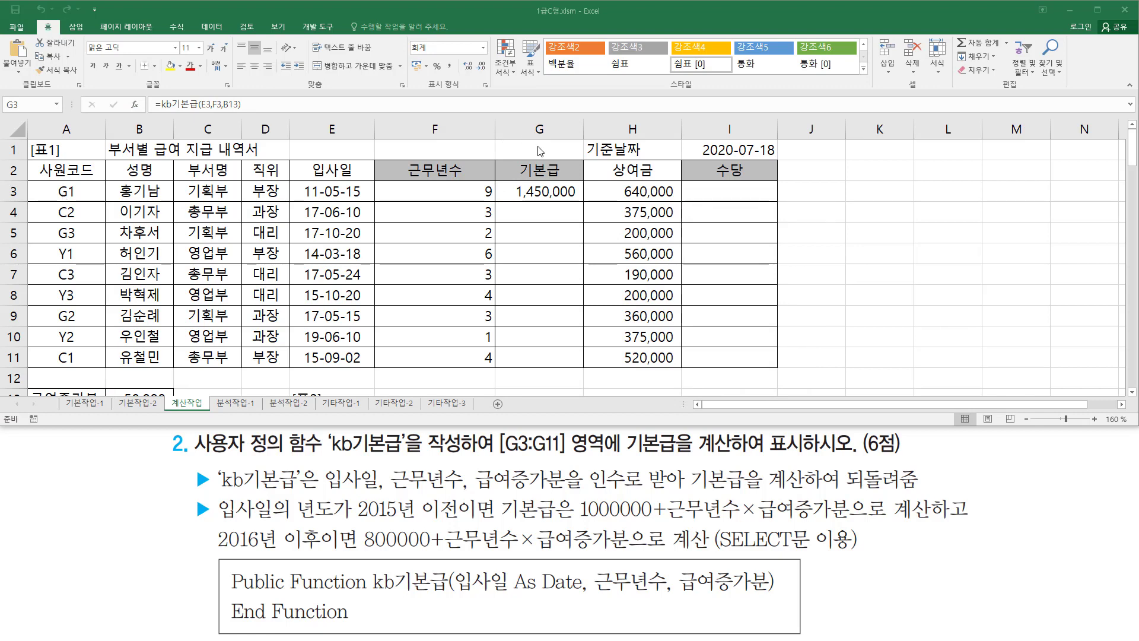
# - Fill the kb기본급 formula from G3 down through G11
pyautogui.click(573, 199)
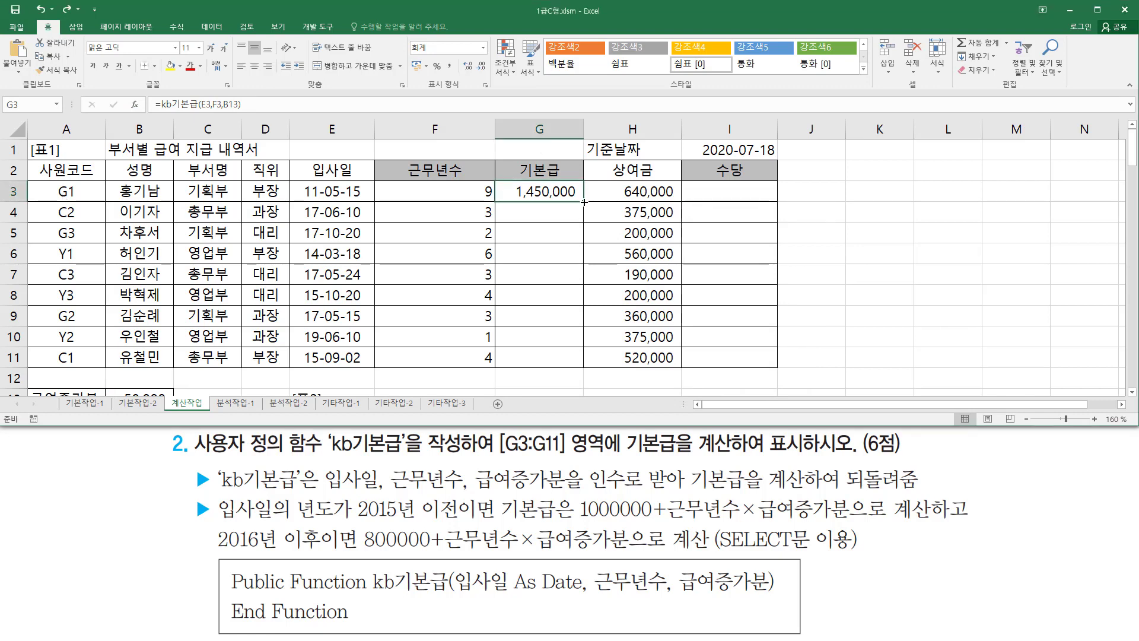
pyautogui.moveTo(584, 202); pyautogui.dragTo(580, 371)
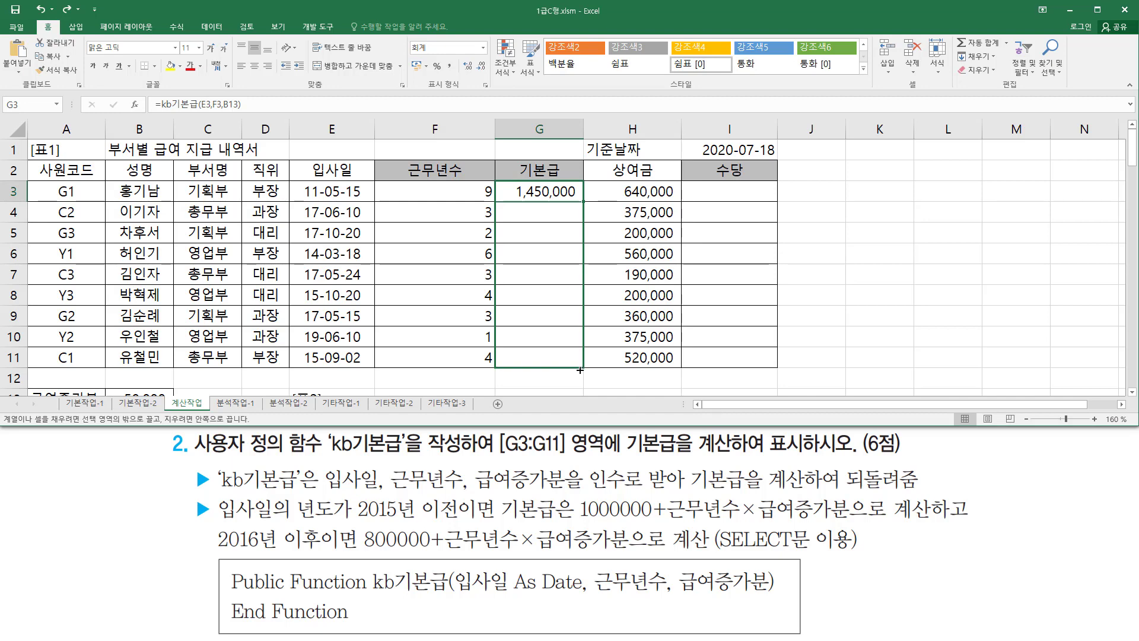
pyautogui.moveTo(579, 370); pyautogui.dragTo(580, 370)
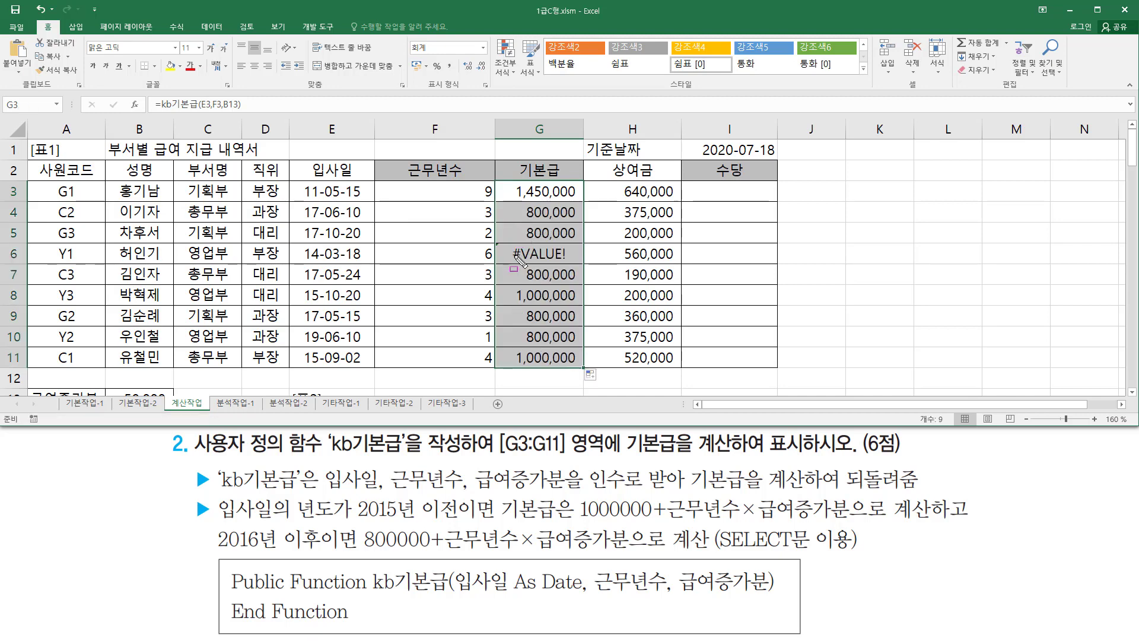
# - Check the 기본급 results in G4:G11 against each row's 입사일 and 근무년수 and the 급여증가분 cell B13
pyautogui.moveTo(506, 256); pyautogui.dragTo(581, 257)
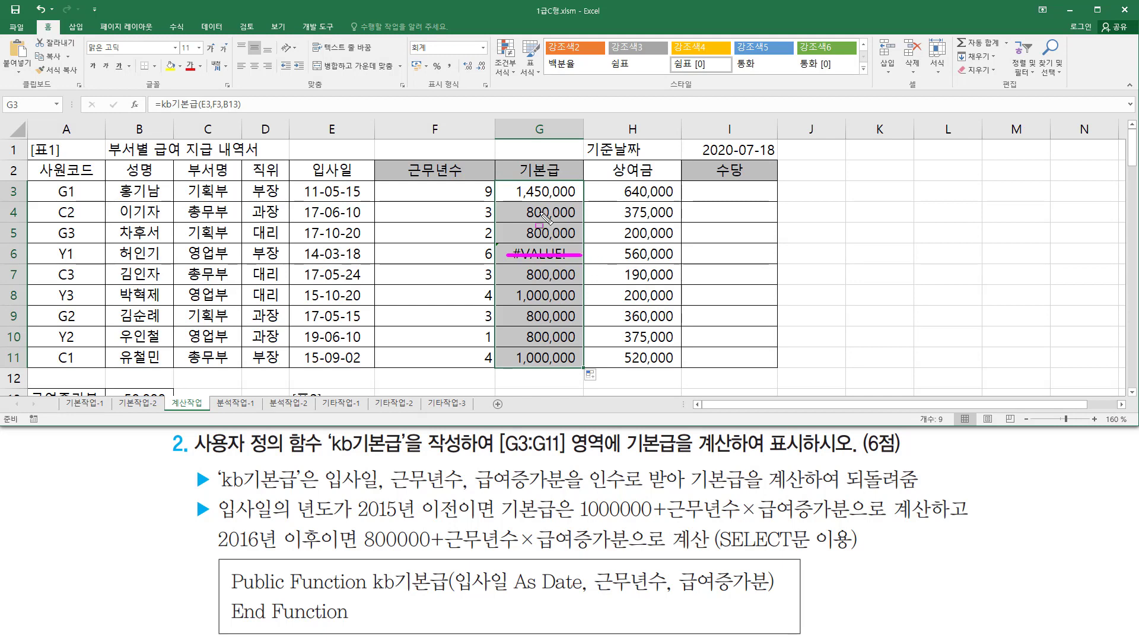
pyautogui.moveTo(522, 205)
pyautogui.mouseDown()
pyautogui.moveTo(570, 221)
pyautogui.moveTo(575, 241)
pyautogui.mouseUp()
pyautogui.moveTo(530, 266); pyautogui.dragTo(576, 283)
pyautogui.moveTo(538, 288)
pyautogui.mouseDown()
pyautogui.moveTo(570, 303)
pyautogui.moveTo(555, 342)
pyautogui.moveTo(568, 367)
pyautogui.mouseUp()
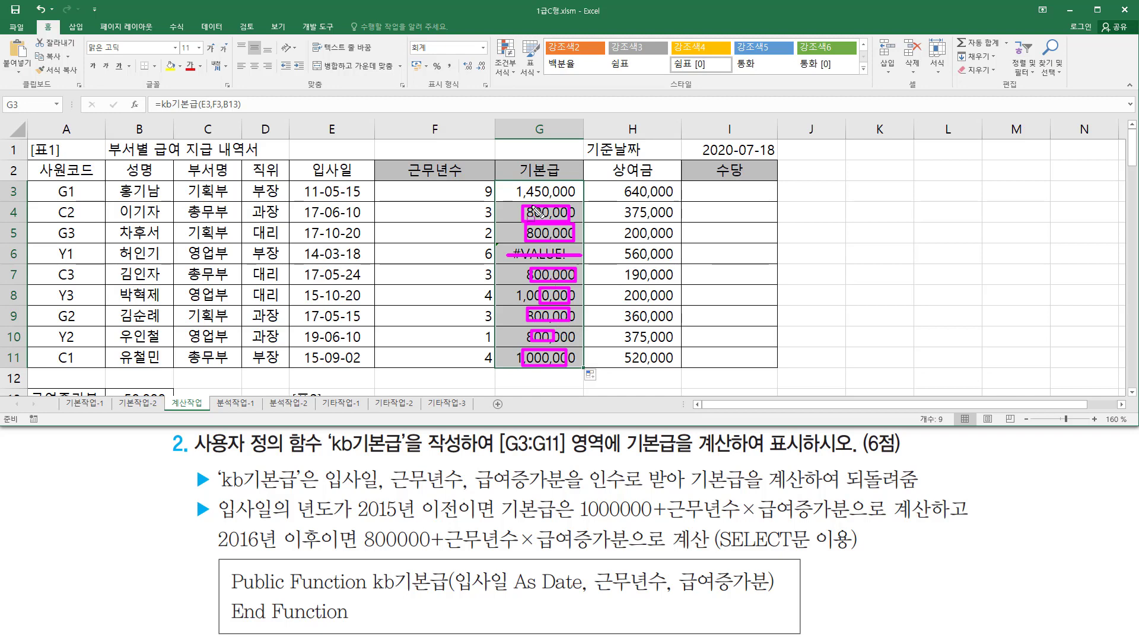
pyautogui.press('Escape')
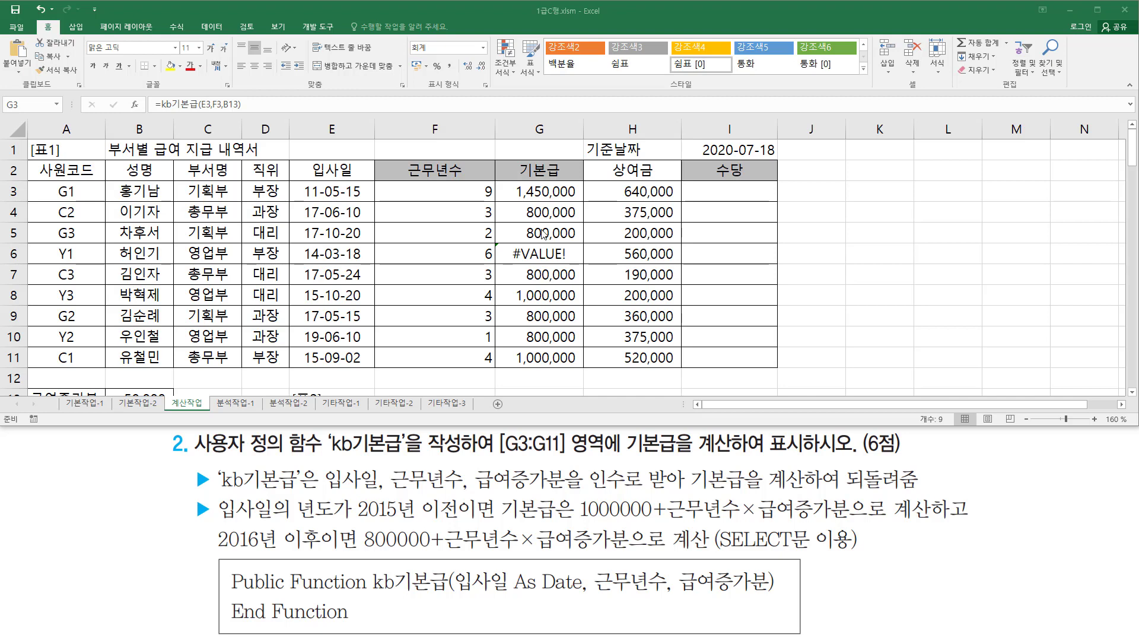
pyautogui.hotkey('ctrl', '2')
pyautogui.moveTo(296, 180)
pyautogui.mouseDown()
pyautogui.moveTo(374, 204)
pyautogui.moveTo(492, 201)
pyautogui.moveTo(574, 219)
pyautogui.moveTo(576, 324)
pyautogui.mouseUp()
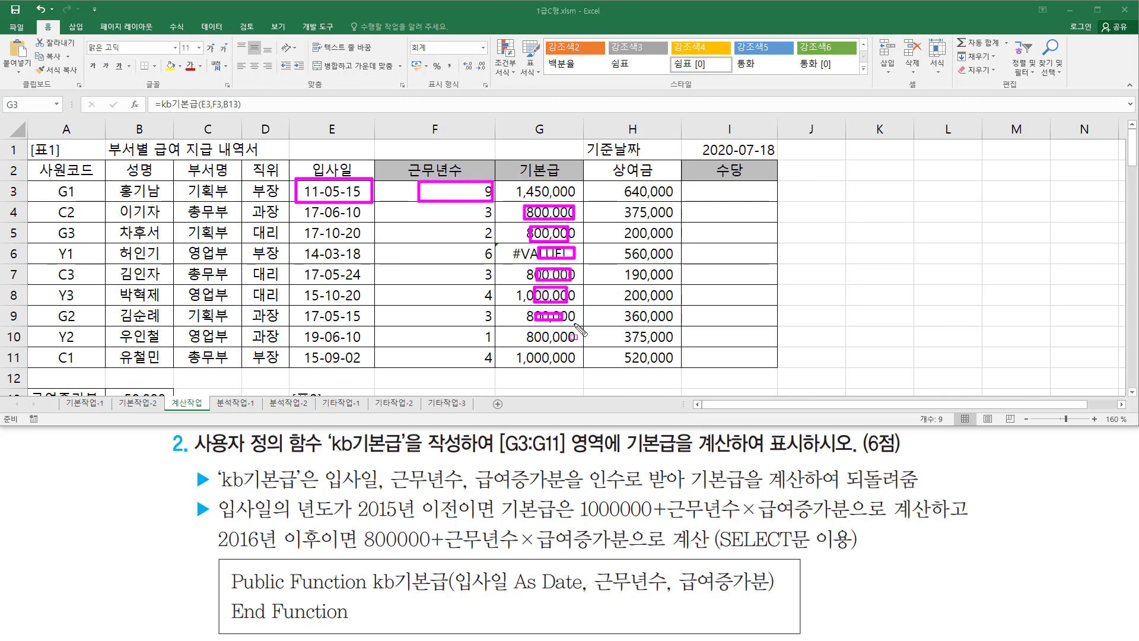
pyautogui.moveTo(311, 202); pyautogui.dragTo(461, 219)
pyautogui.moveTo(324, 227); pyautogui.dragTo(469, 246)
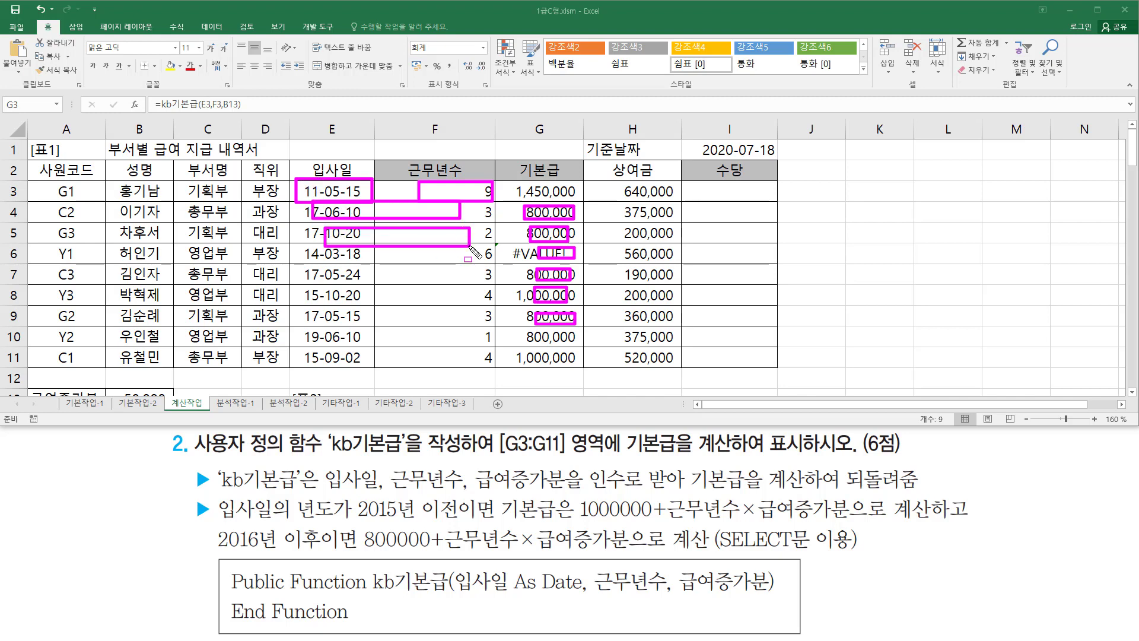
pyautogui.moveTo(339, 248); pyautogui.dragTo(386, 264)
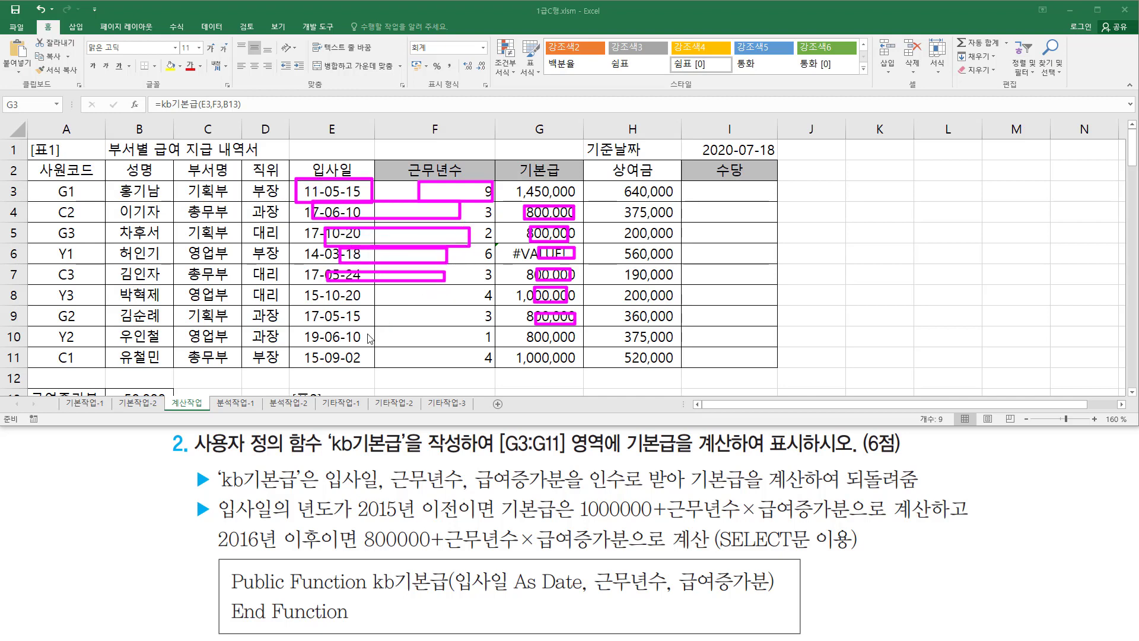
pyautogui.press('Escape')
pyautogui.scroll(-3, 256, 292)
pyautogui.click(147, 191)
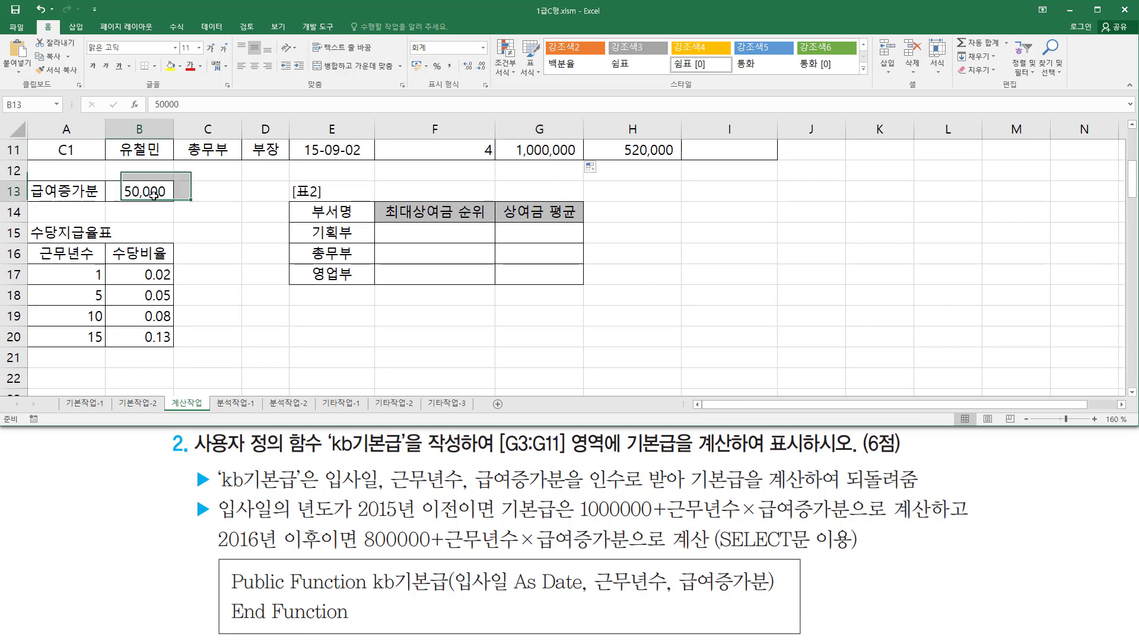
pyautogui.scroll(3, 338, 332)
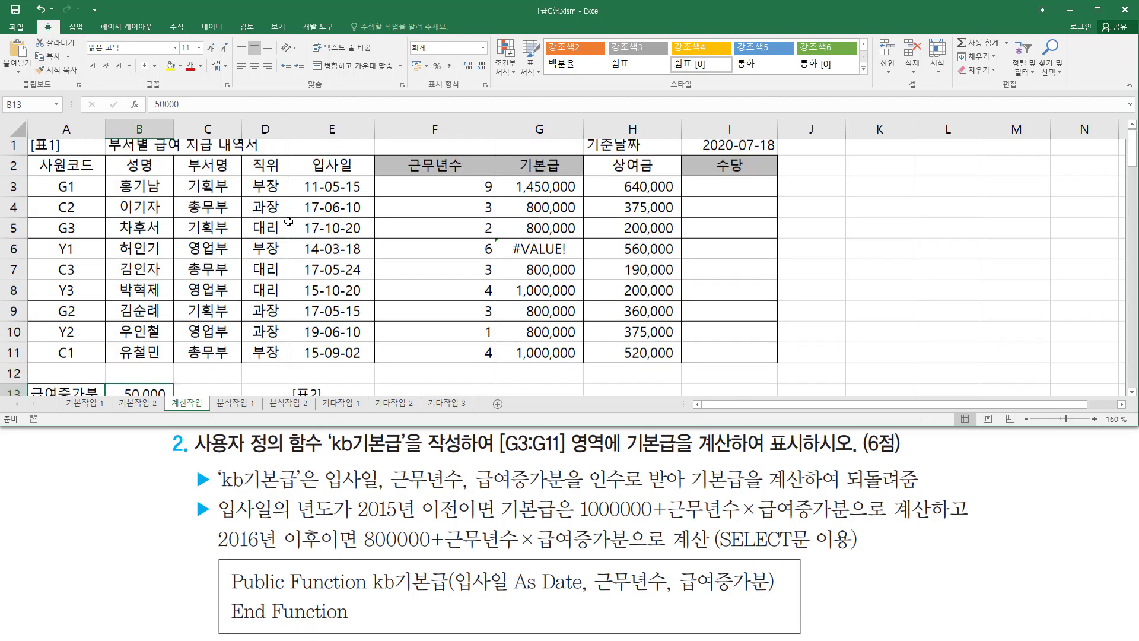
pyautogui.click(1132, 392)
pyautogui.moveTo(115, 366); pyautogui.dragTo(176, 389)
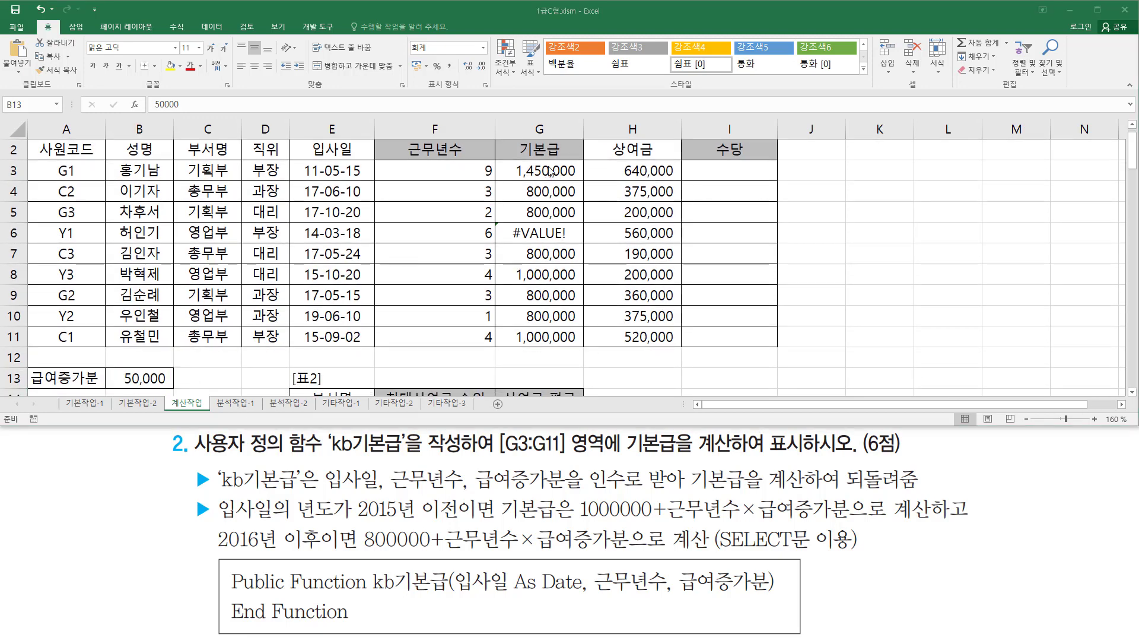
# - Make the B13 reference in G3's kb기본급 formula absolute as $B$13
pyautogui.doubleClick(522, 170)
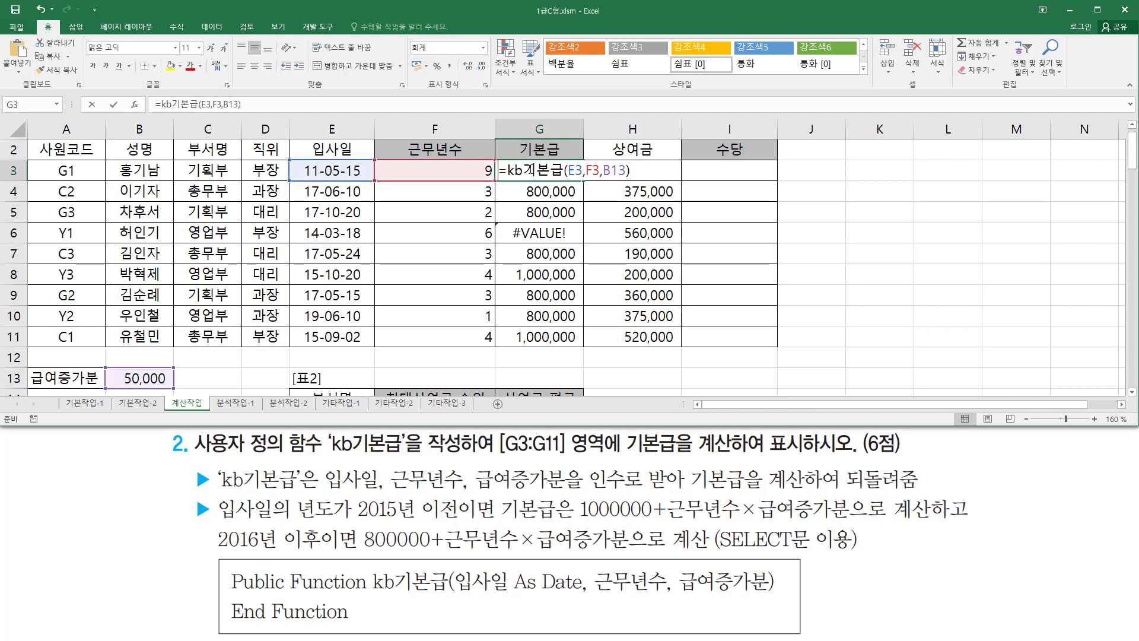
pyautogui.click(617, 169)
pyautogui.press('F4')
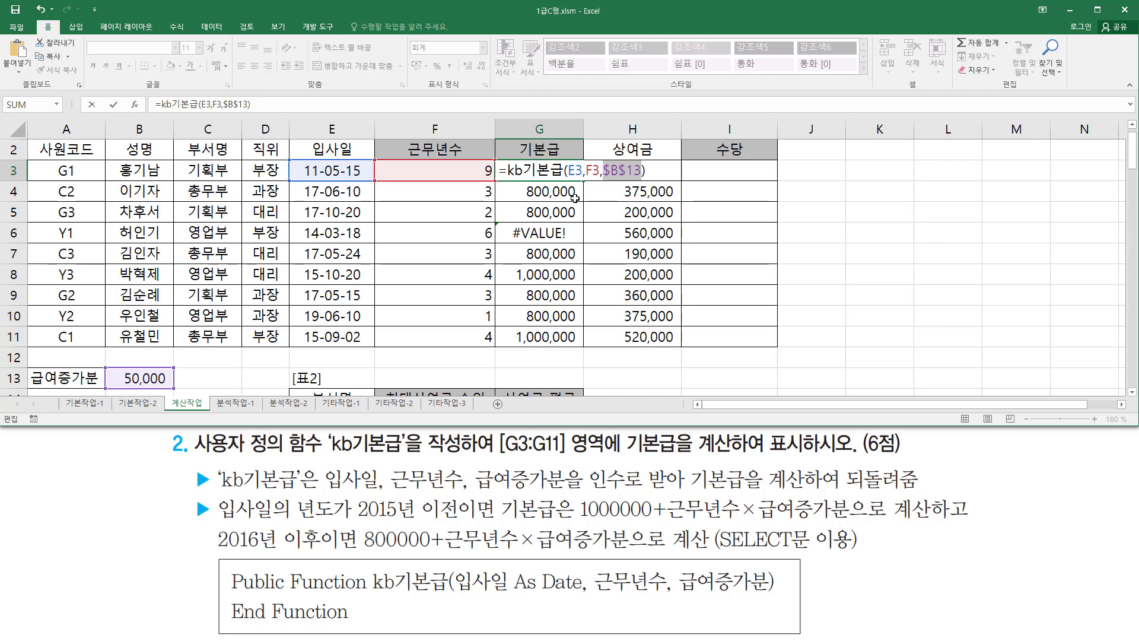
pyautogui.press('Return')
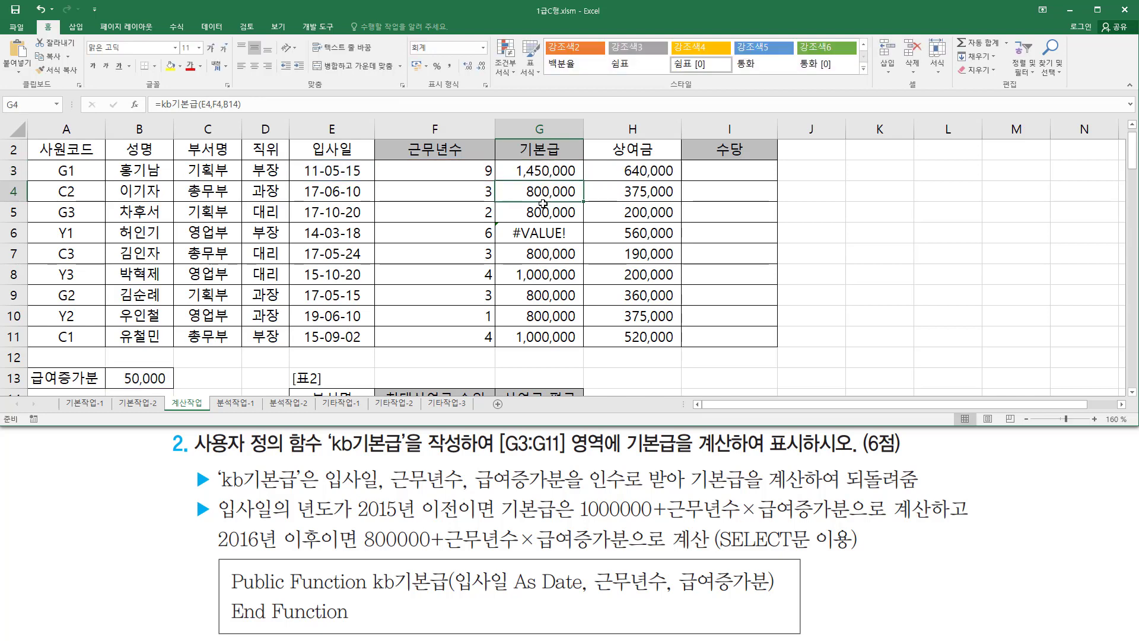
# - Fill G3's formula with the absolute 급여증가분 reference down through G11, replacing the existing 기본급 formulas
pyautogui.click(563, 173)
pyautogui.moveTo(582, 182); pyautogui.dragTo(585, 343)
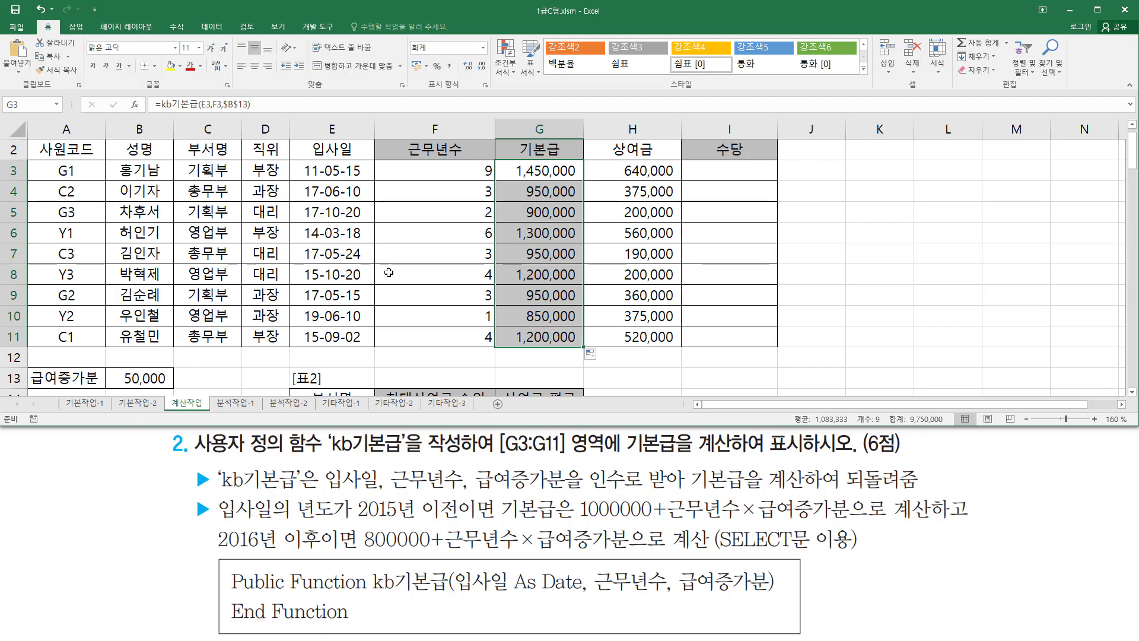
pyautogui.click(512, 175)
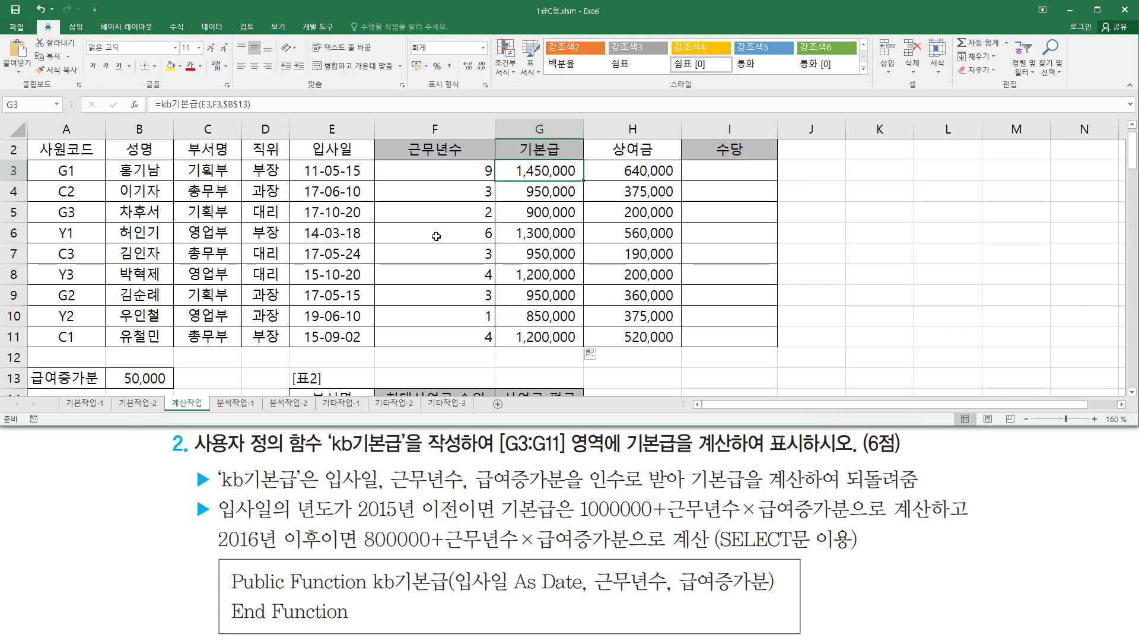
pyautogui.scroll(1, 451, 231)
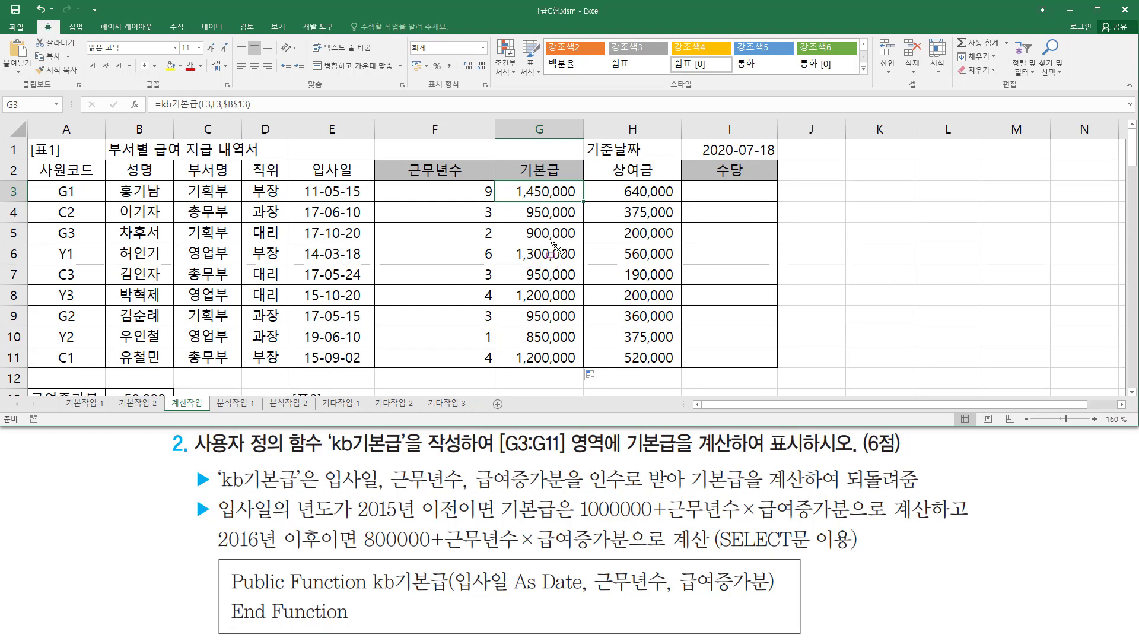
pyautogui.moveTo(514, 208)
pyautogui.mouseDown()
pyautogui.moveTo(525, 267)
pyautogui.moveTo(573, 364)
pyautogui.mouseUp()
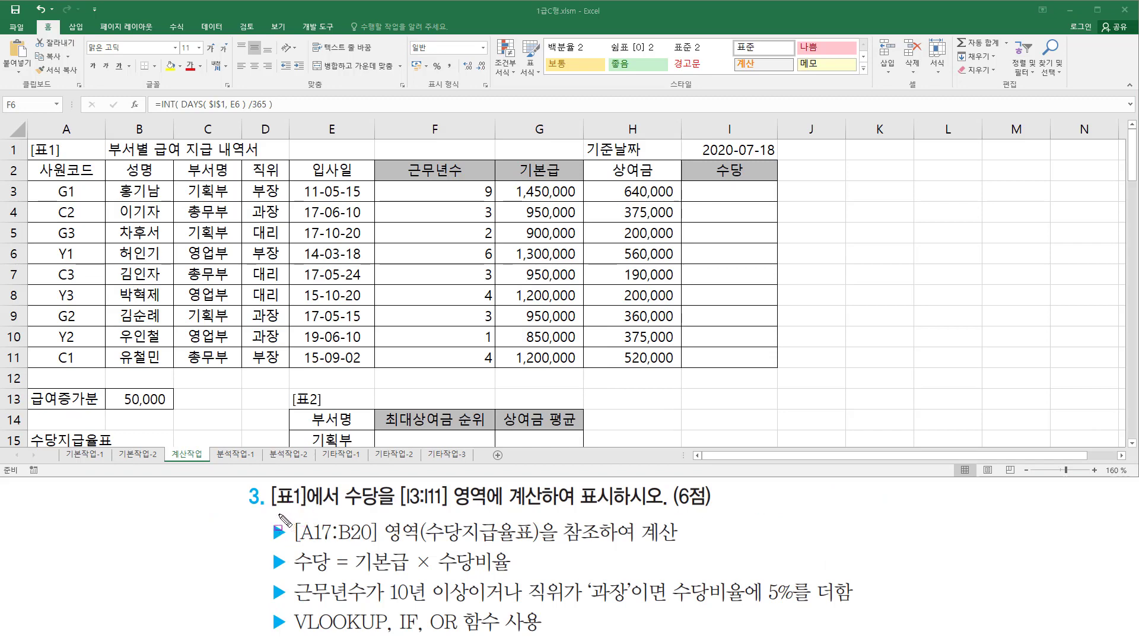
# - Examine task 3's requirements for 수당 in I3:I11, the 기본급 column and the 수당지급율표 lookup range A17:B20
pyautogui.moveTo(342, 509); pyautogui.dragTo(451, 509)
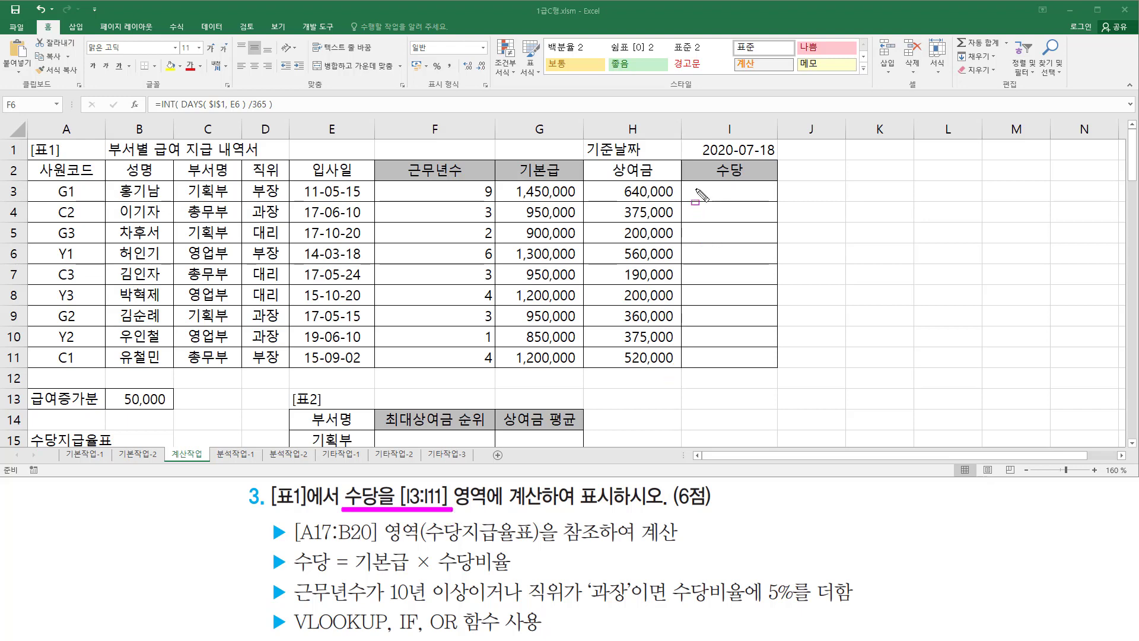
pyautogui.moveTo(695, 186); pyautogui.dragTo(770, 365)
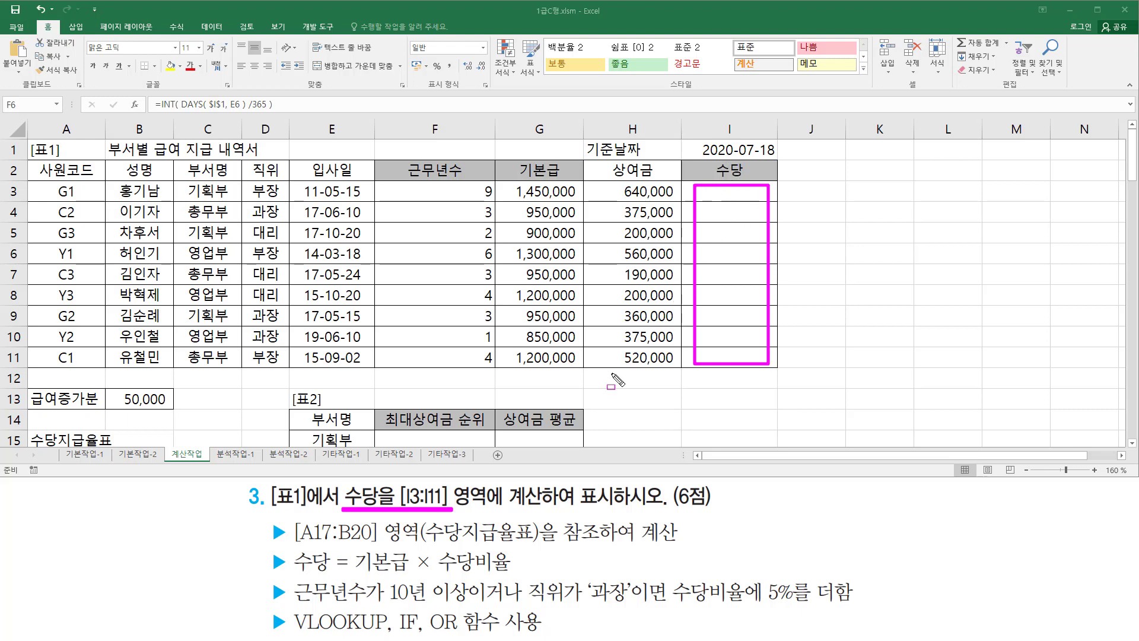
pyautogui.moveTo(354, 576); pyautogui.dragTo(505, 578)
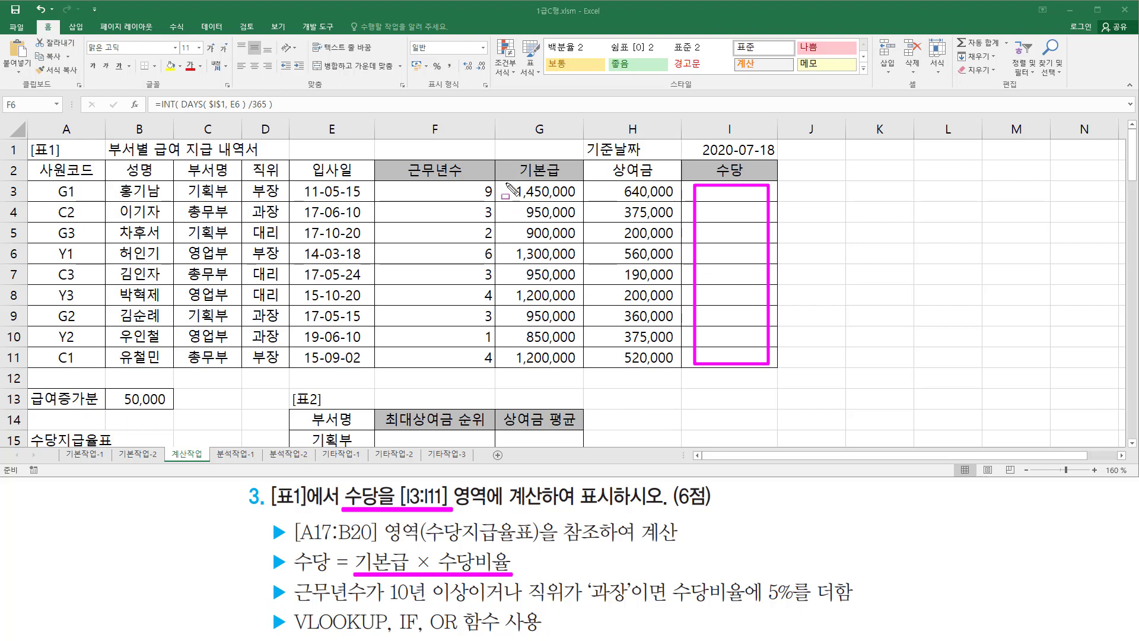
pyautogui.moveTo(506, 183); pyautogui.dragTo(581, 362)
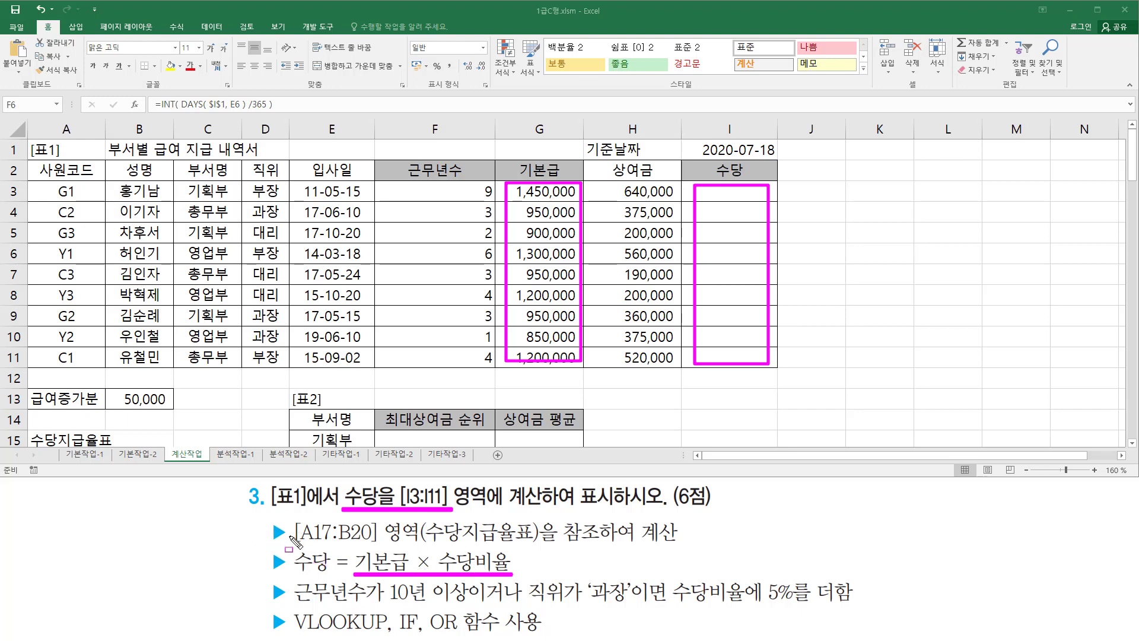
pyautogui.moveTo(297, 544); pyautogui.dragTo(667, 545)
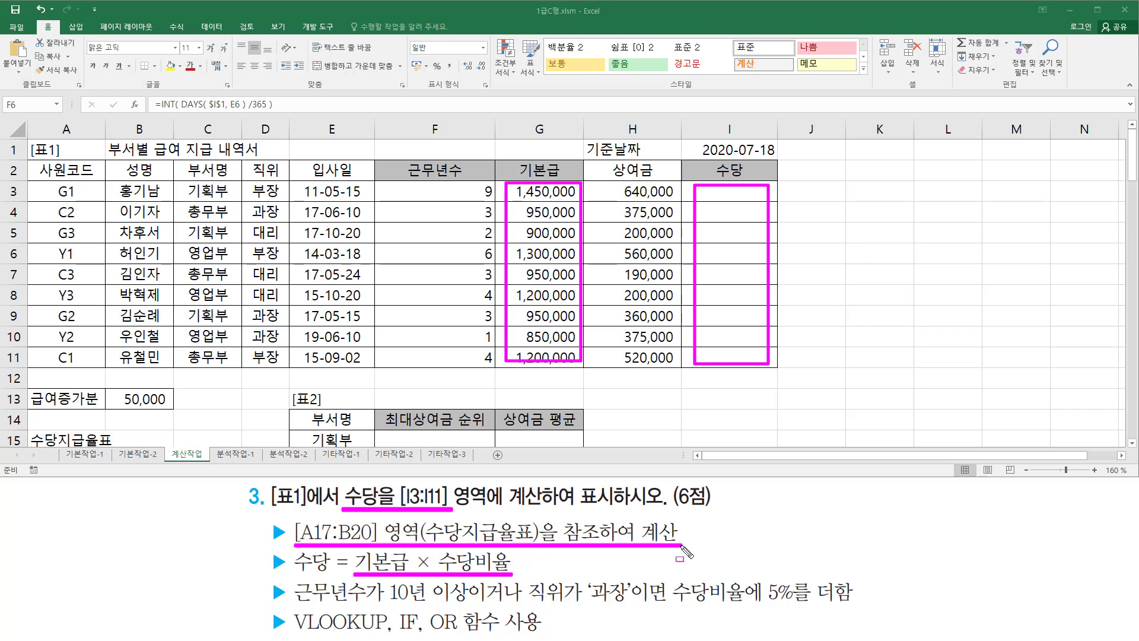
pyautogui.press('Escape')
pyautogui.scroll(-3, 47, 240)
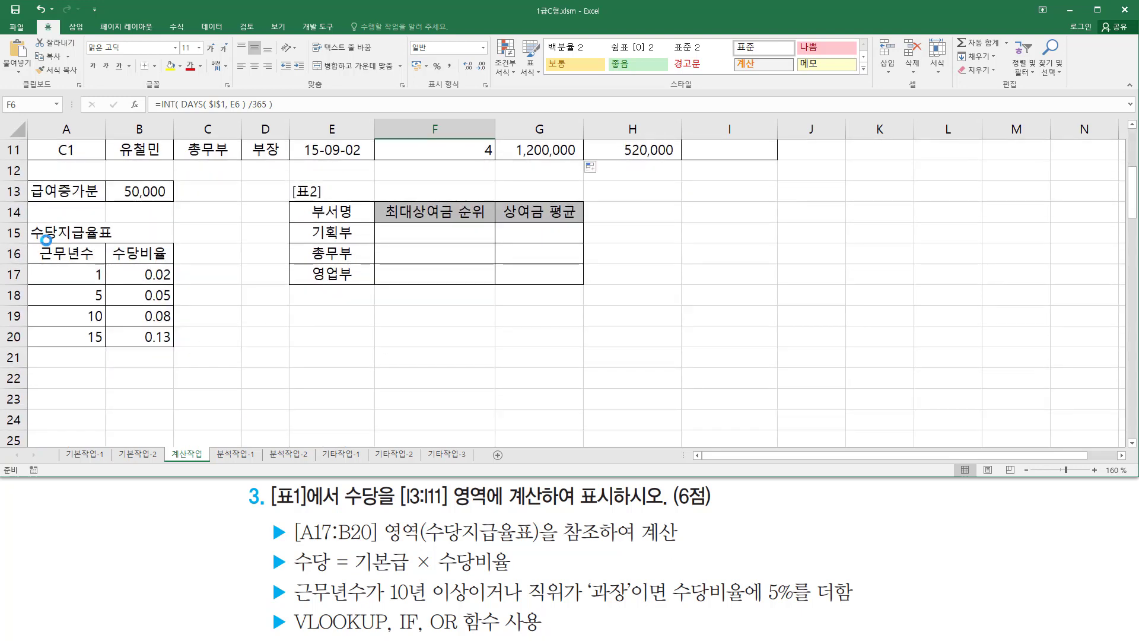
pyautogui.moveTo(25, 221); pyautogui.dragTo(176, 352)
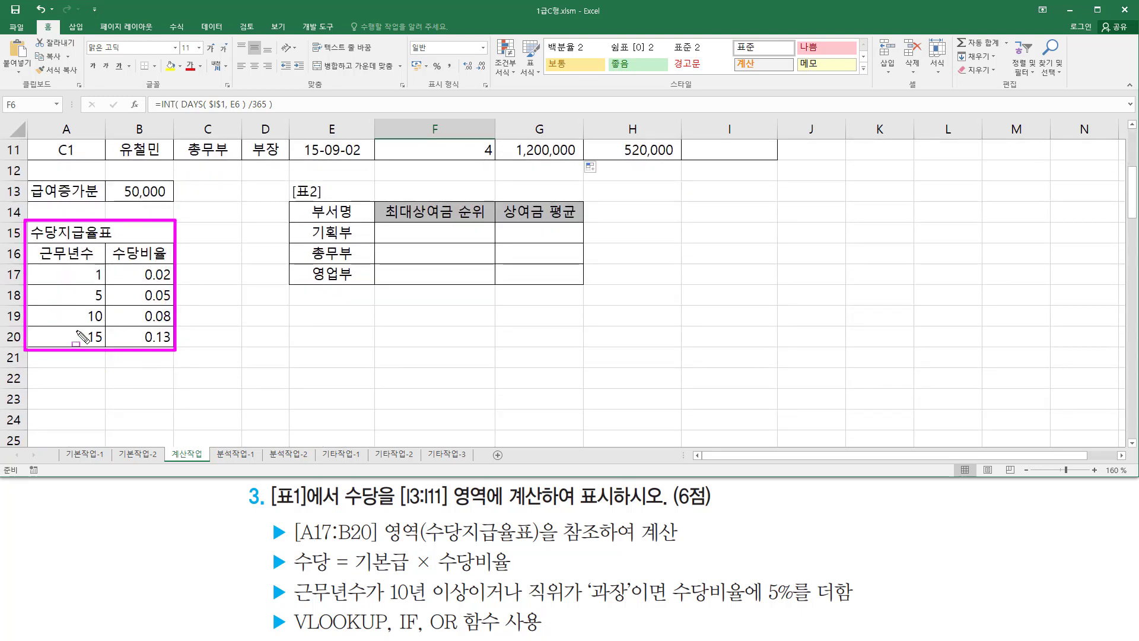
pyautogui.moveTo(79, 248); pyautogui.dragTo(79, 352)
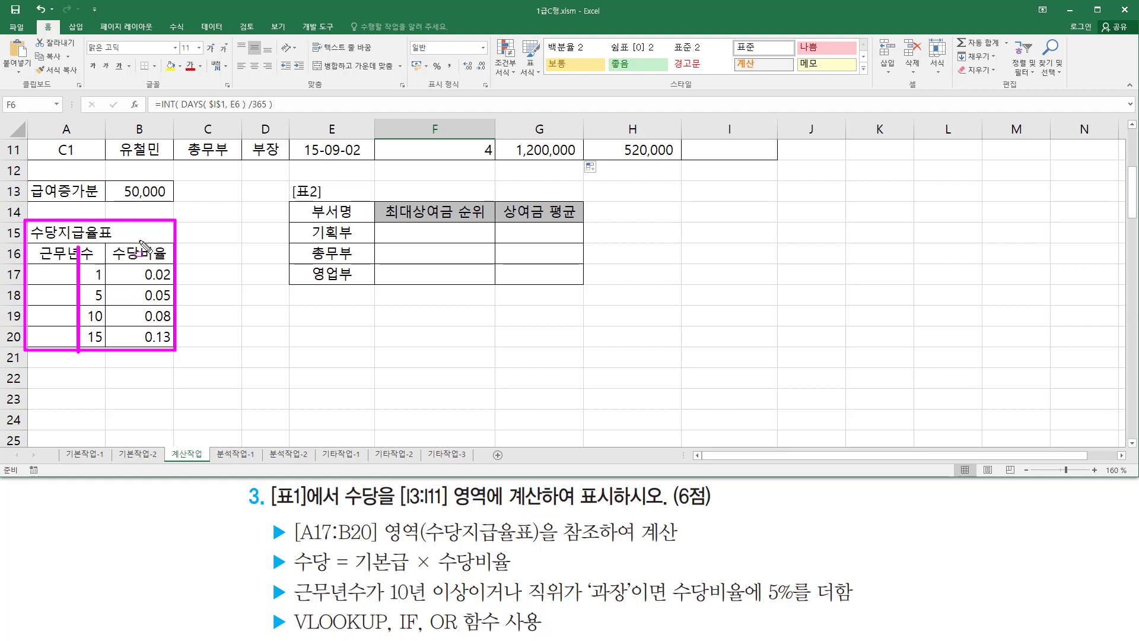
pyautogui.moveTo(138, 241); pyautogui.dragTo(140, 347)
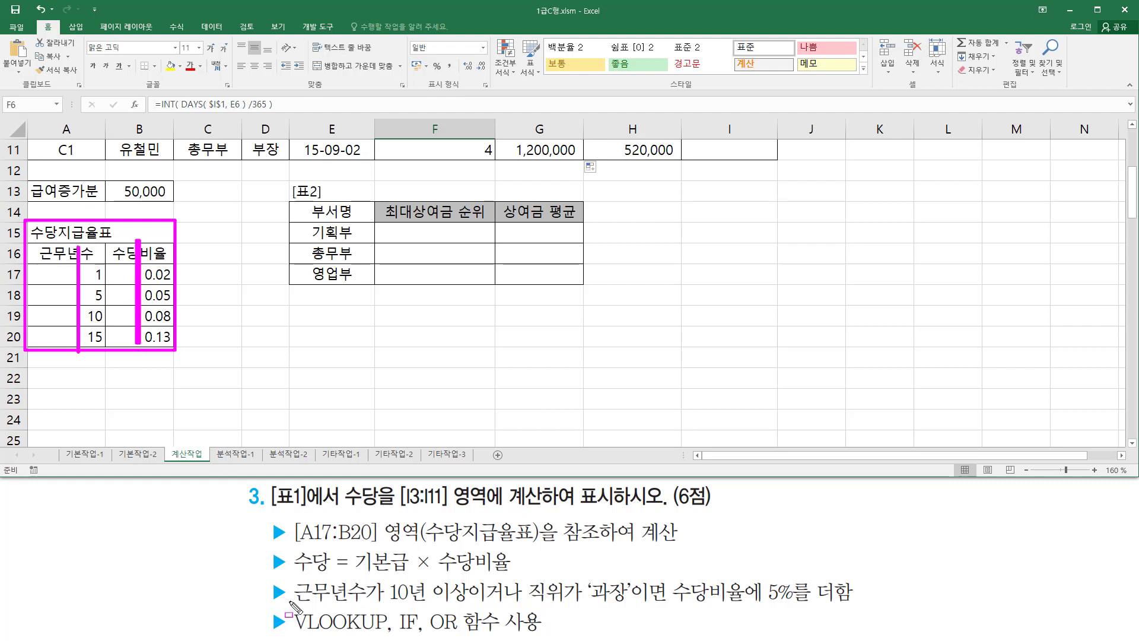
pyautogui.moveTo(291, 602)
pyautogui.mouseDown()
pyautogui.moveTo(312, 633)
pyautogui.moveTo(391, 636)
pyautogui.mouseUp()
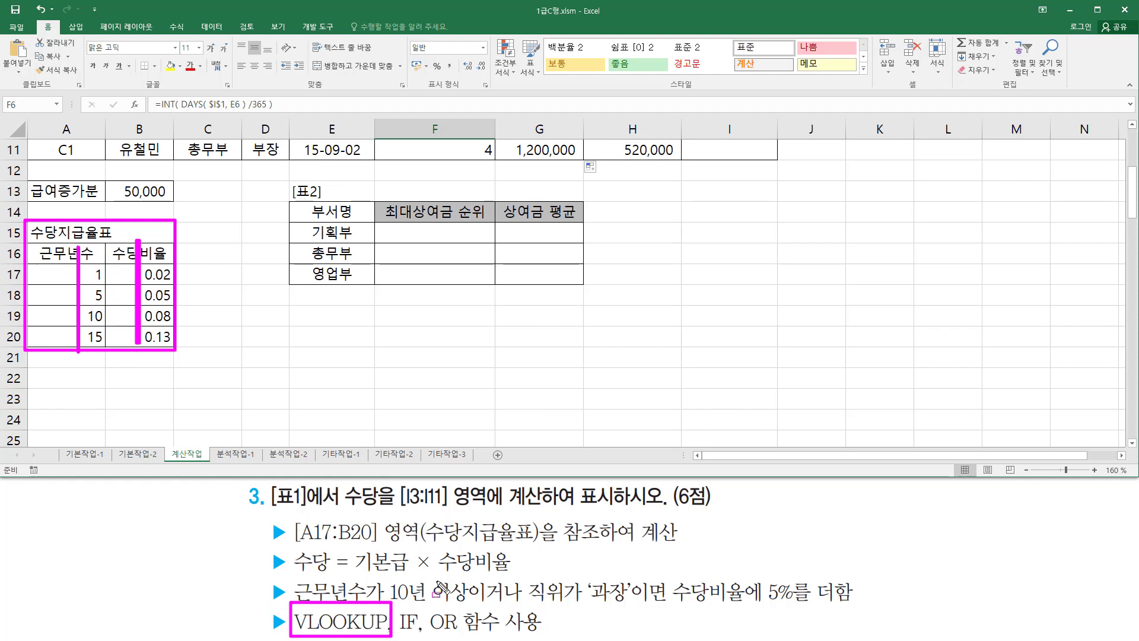
# - Examine task 3's 수당 formula, the 근무년수/직위 condition that adds 5% to 수당비율, and the required OR function
pyautogui.moveTo(437, 573); pyautogui.dragTo(506, 574)
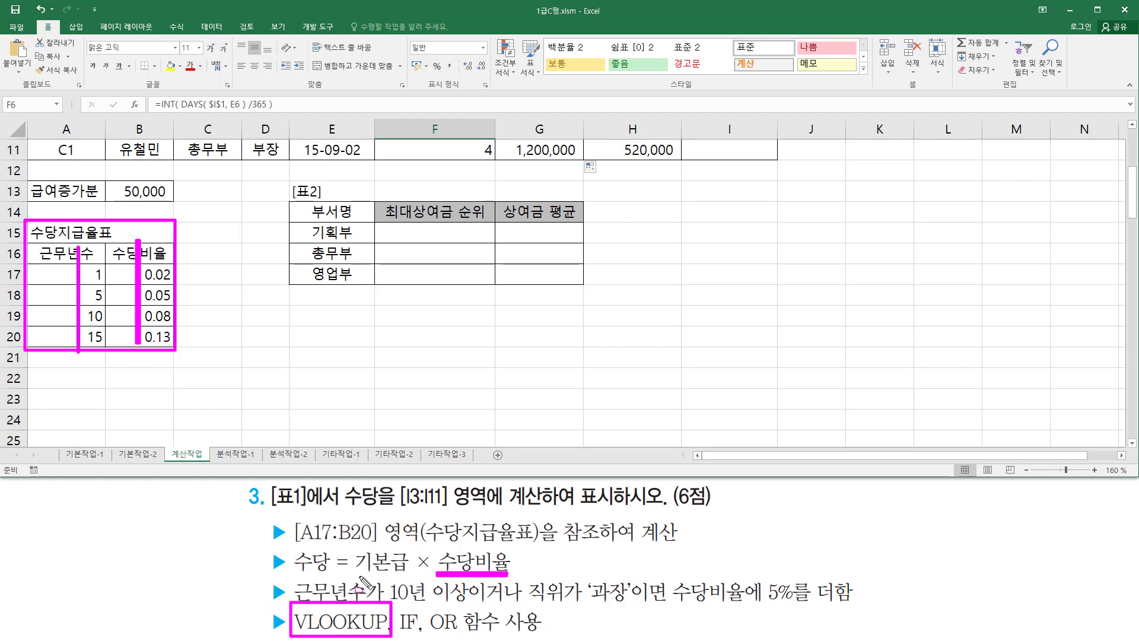
pyautogui.moveTo(357, 575); pyautogui.dragTo(408, 574)
pyautogui.press('Escape')
pyautogui.hotkey('ctrl', '2')
pyautogui.moveTo(291, 602); pyautogui.dragTo(629, 604)
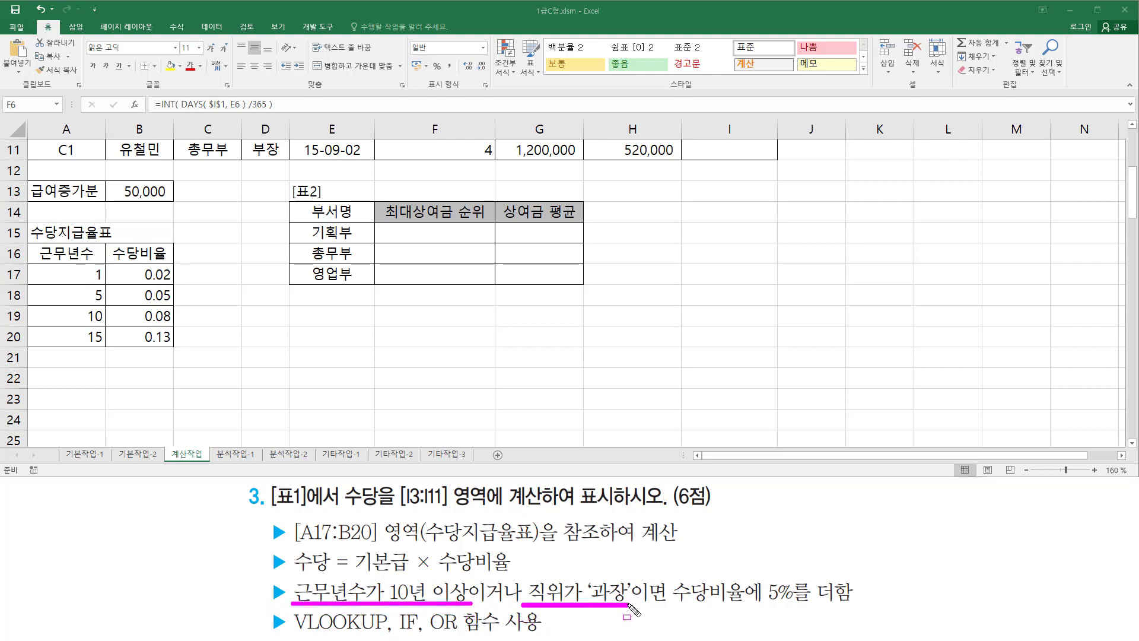
pyautogui.moveTo(677, 573)
pyautogui.mouseDown()
pyautogui.moveTo(677, 619)
pyautogui.moveTo(861, 593)
pyautogui.moveTo(859, 607)
pyautogui.mouseUp()
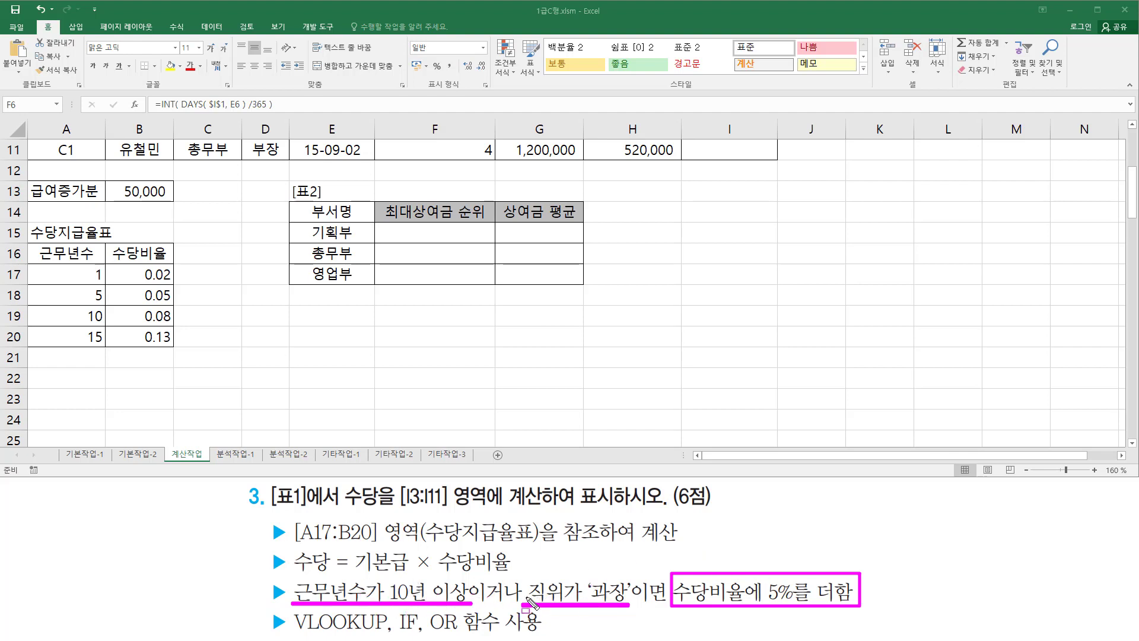
pyautogui.moveTo(468, 573); pyautogui.dragTo(524, 605)
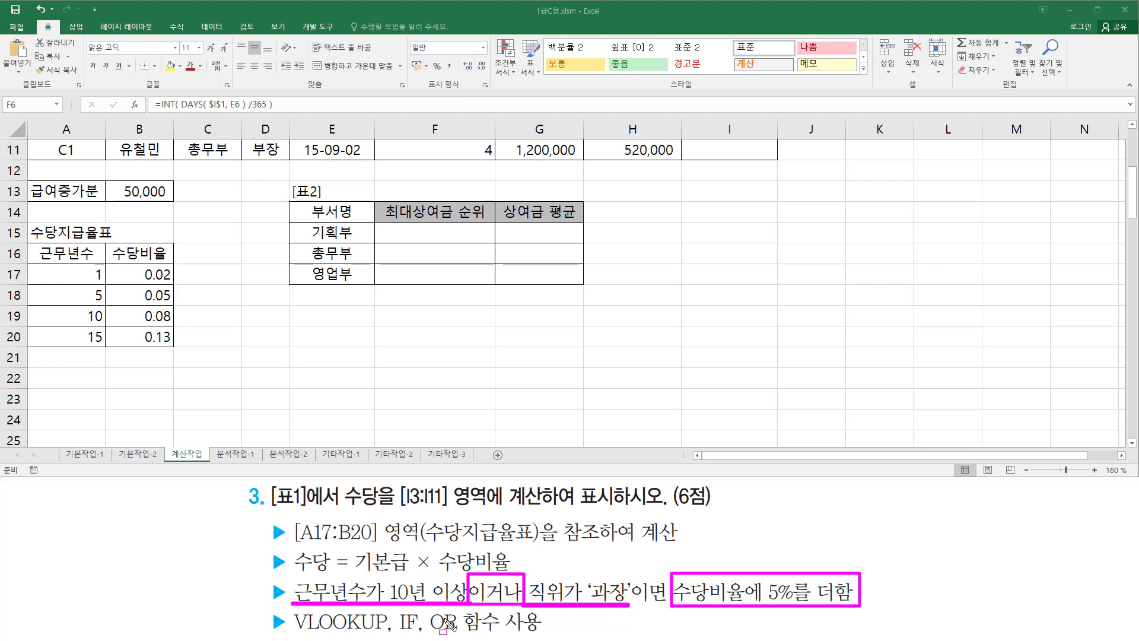
pyautogui.moveTo(426, 610); pyautogui.dragTo(502, 634)
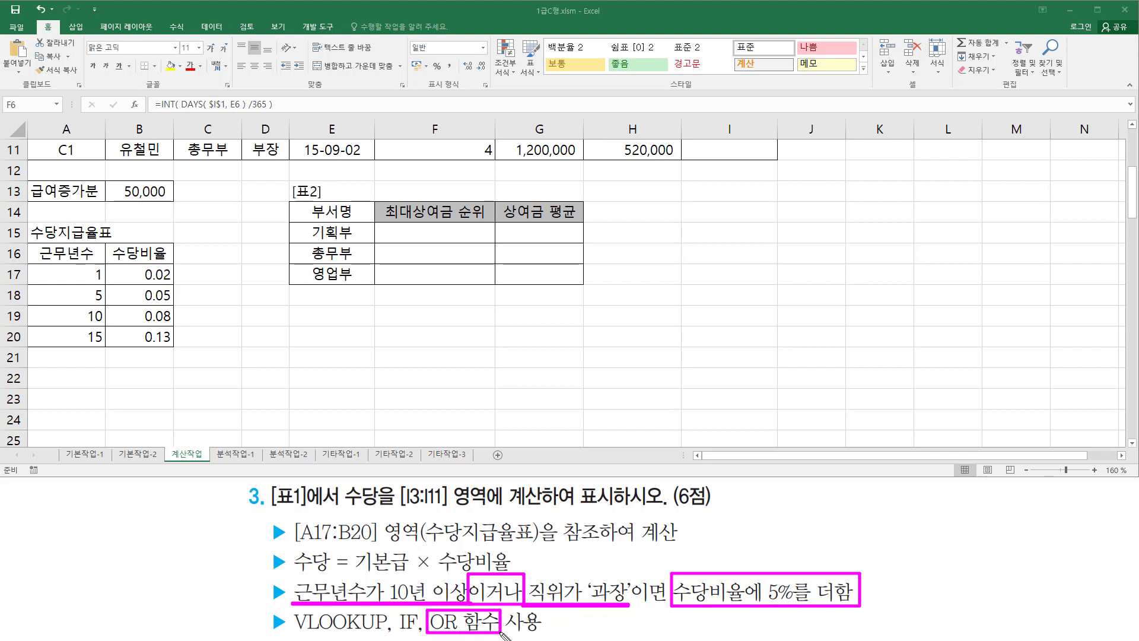
pyautogui.press('Escape')
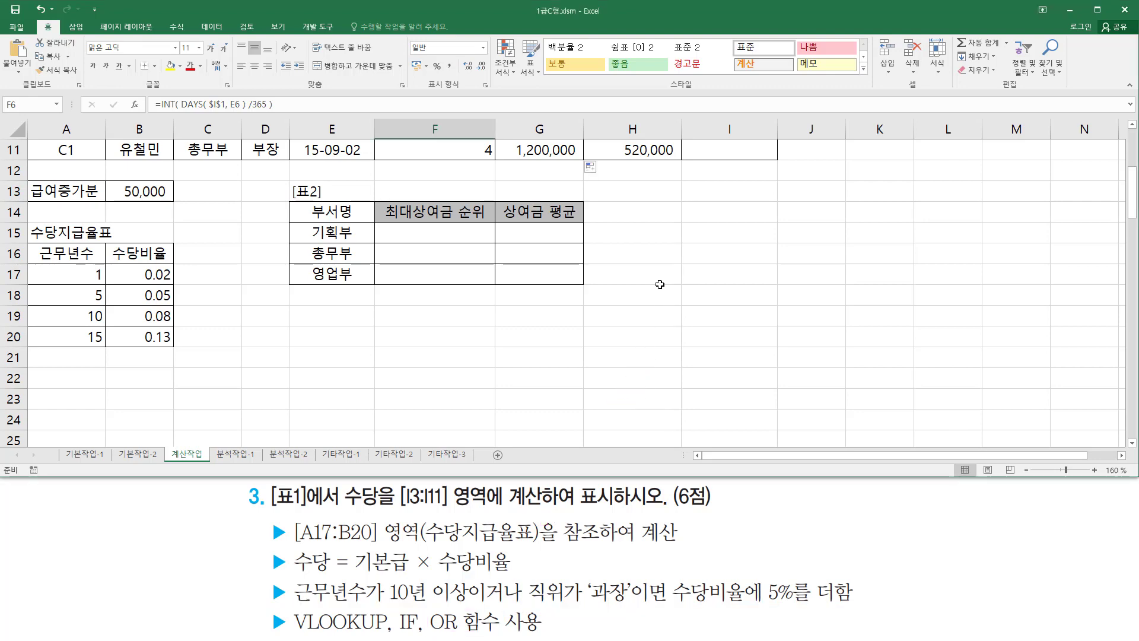
# - Start an IF formula in I3 with an OR test for 근무년수 F3>=10 or 직위 D3="과장"
pyautogui.scroll(4, 660, 284)
pyautogui.click(728, 185)
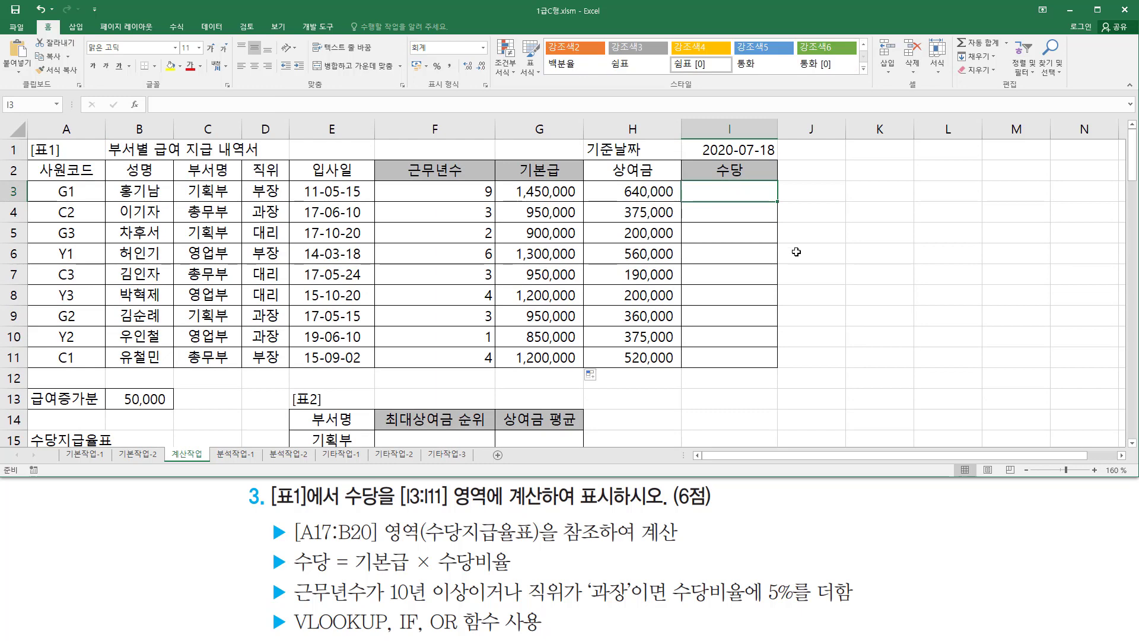
pyautogui.write('=if(')
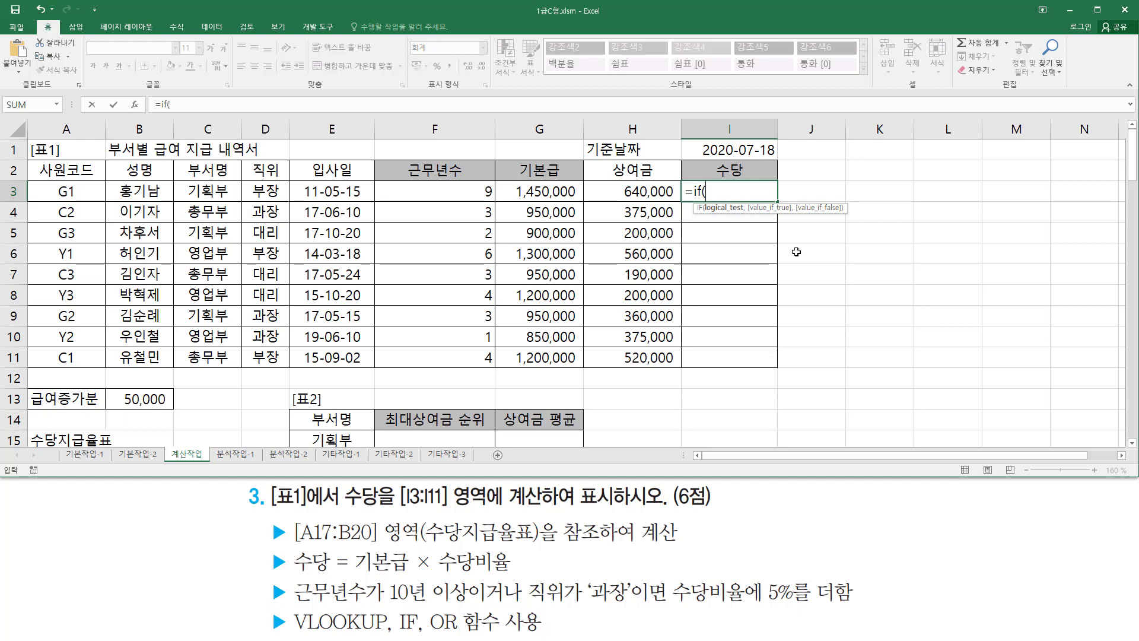
pyautogui.write('or(')
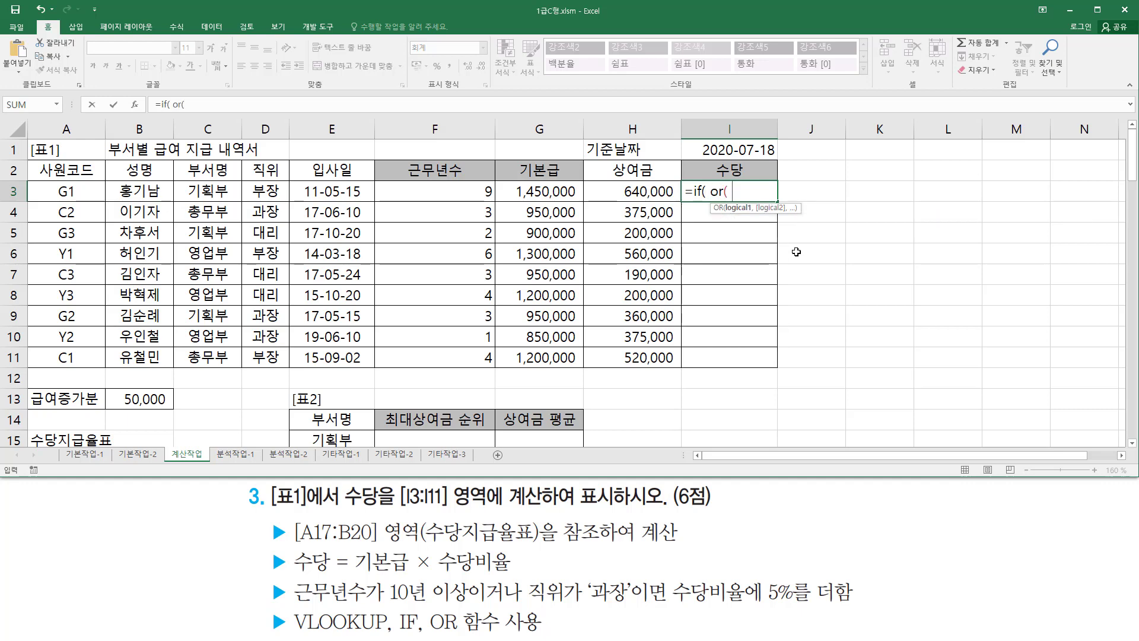
pyautogui.click(473, 191)
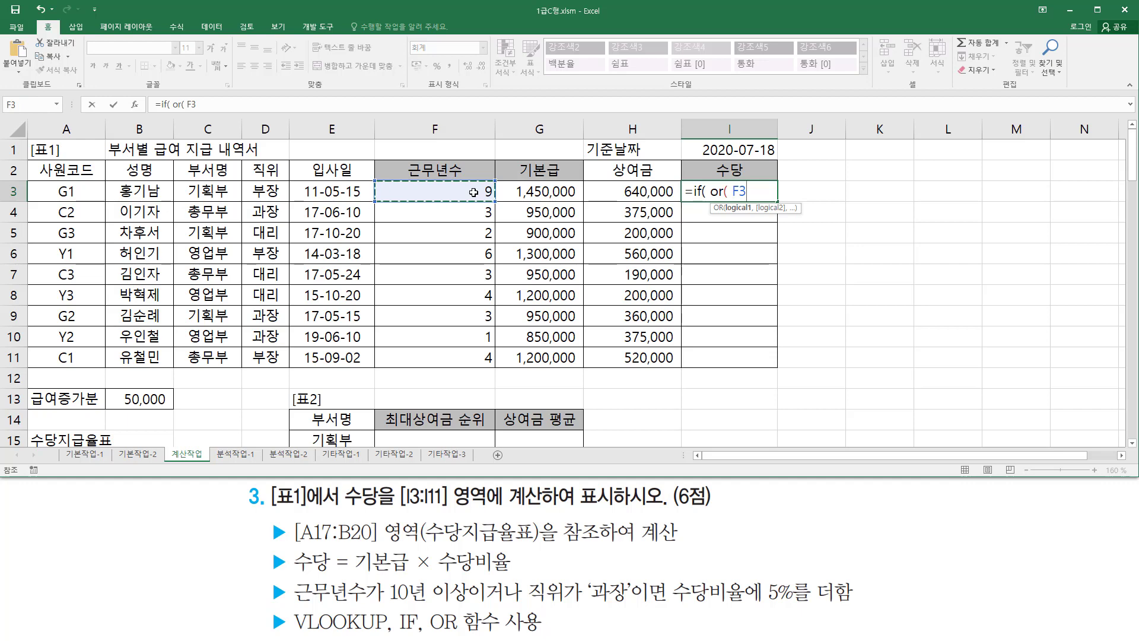
pyautogui.write('>=10')
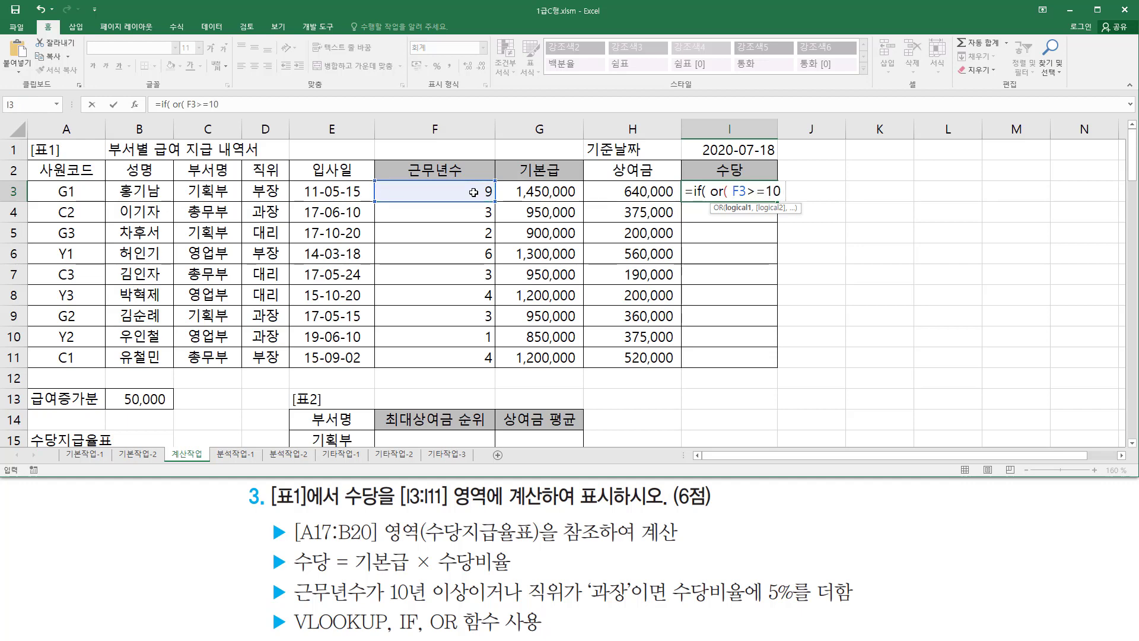
pyautogui.write(' ,')
pyautogui.click(265, 191)
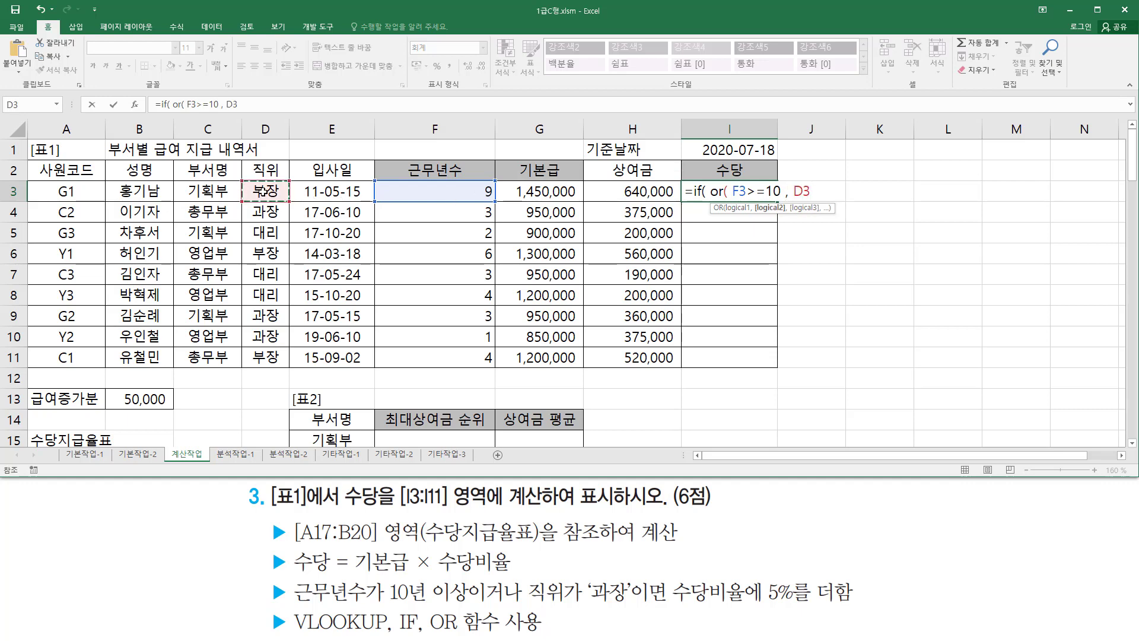
pyautogui.write('=')
pyautogui.write('"과')
pyautogui.write('장" ')
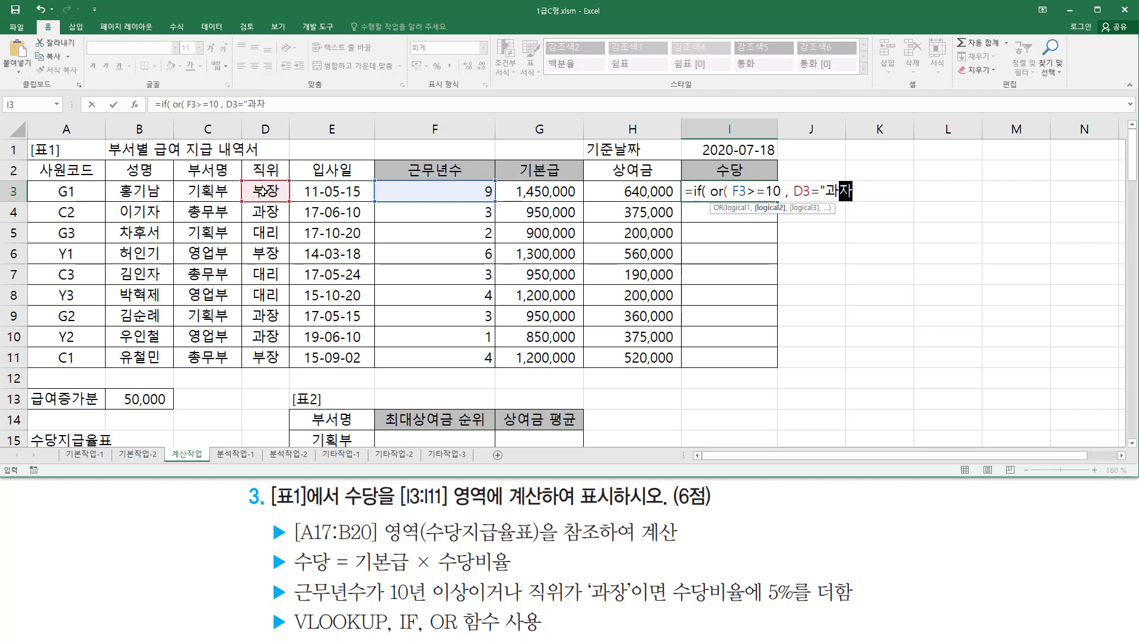
pyautogui.write(')')
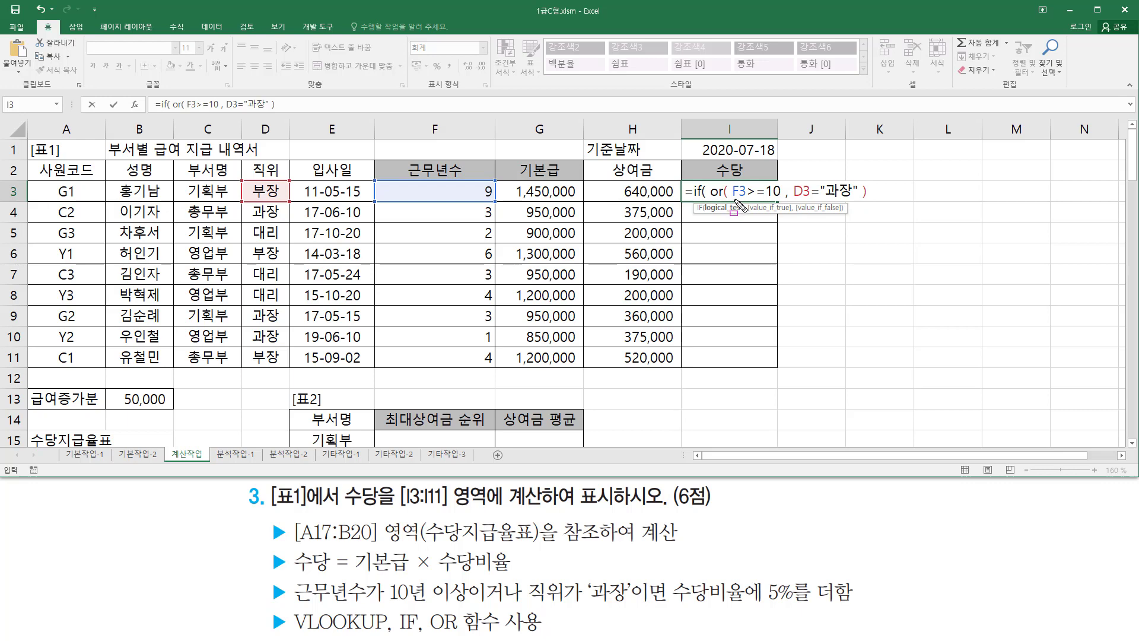
# - Complete I3's IF formula so it returns 5% when the OR test is met and 0 otherwise
pyautogui.moveTo(734, 200); pyautogui.dragTo(778, 201)
pyautogui.moveTo(795, 202); pyautogui.dragTo(852, 202)
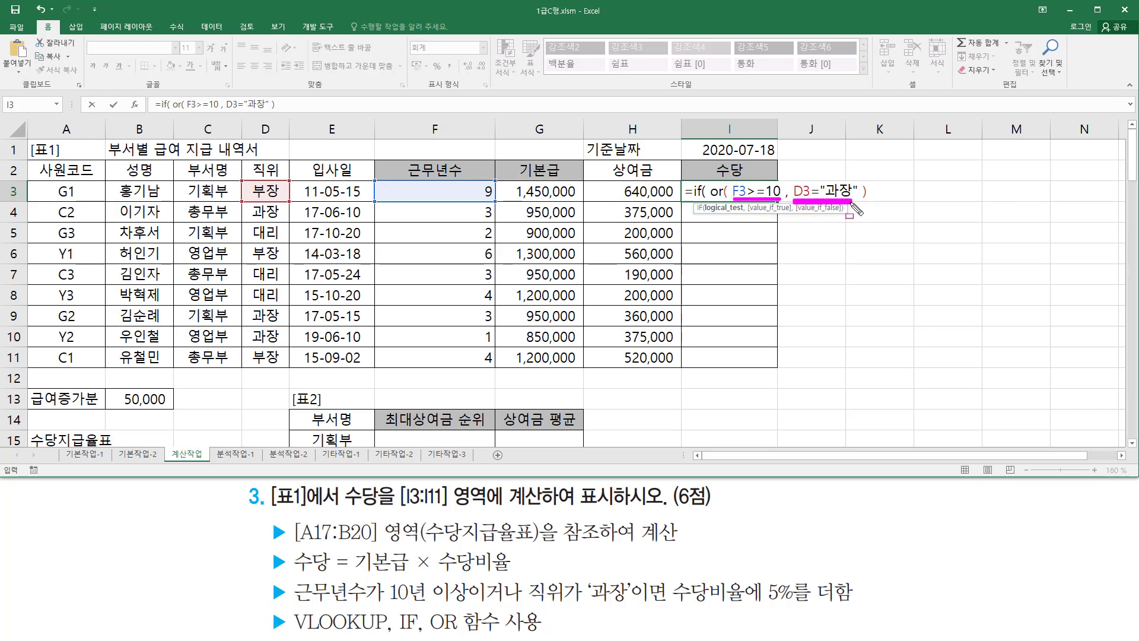
pyautogui.moveTo(710, 175)
pyautogui.mouseDown()
pyautogui.moveTo(736, 202)
pyautogui.moveTo(872, 212)
pyautogui.mouseUp()
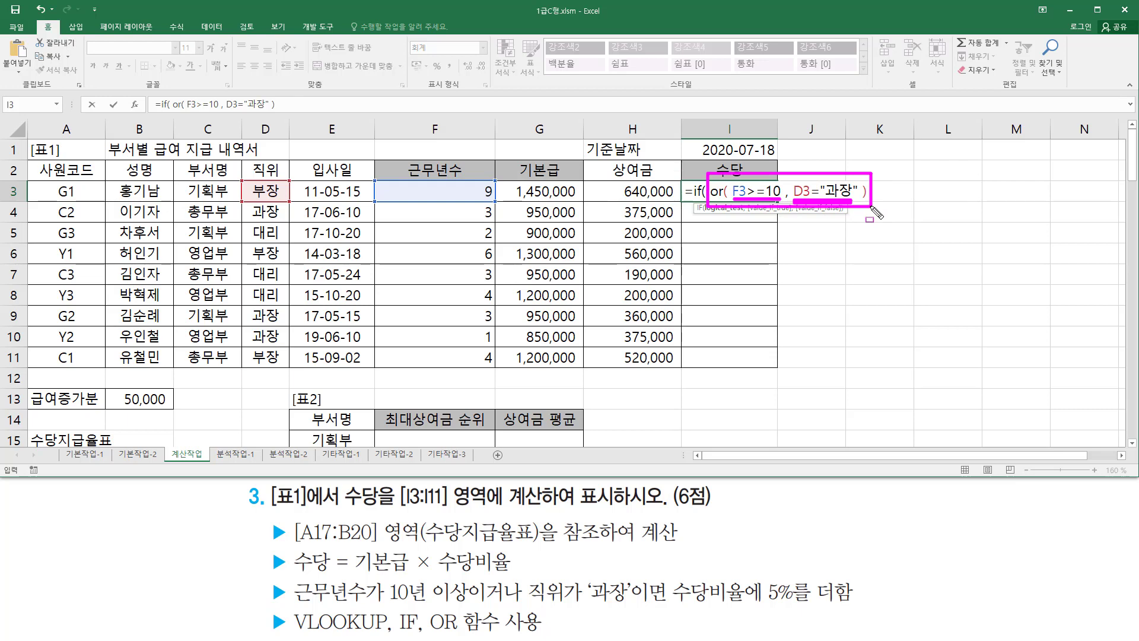
pyautogui.press('Escape')
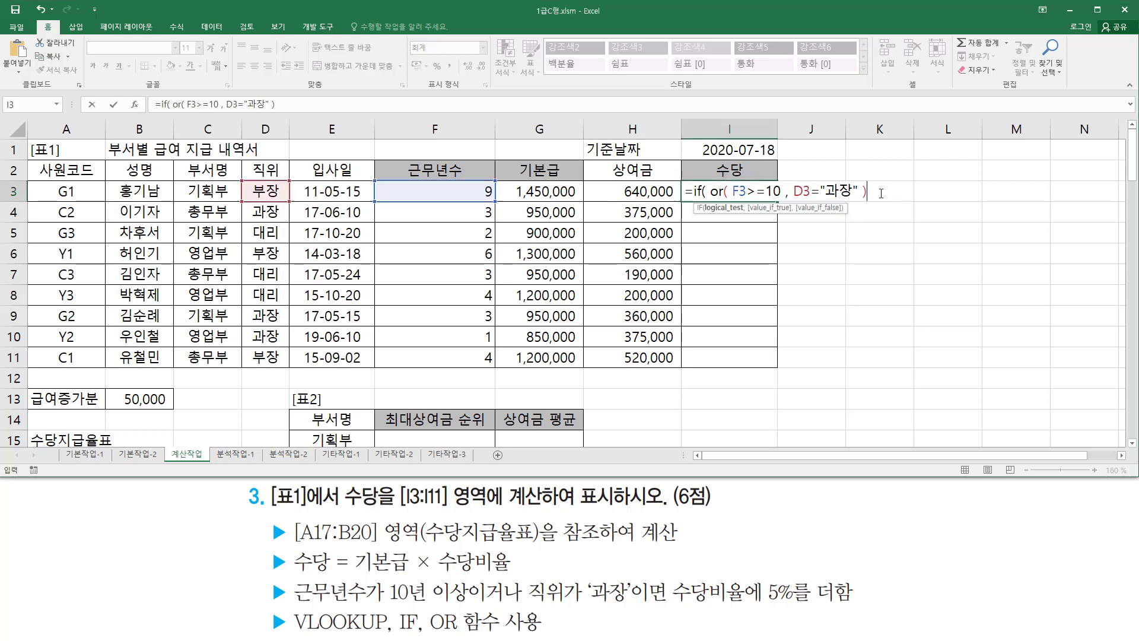
pyautogui.write(', 5%')
pyautogui.press('BackSpace')
pyautogui.press('BackSpace')
pyautogui.write('5% ,')
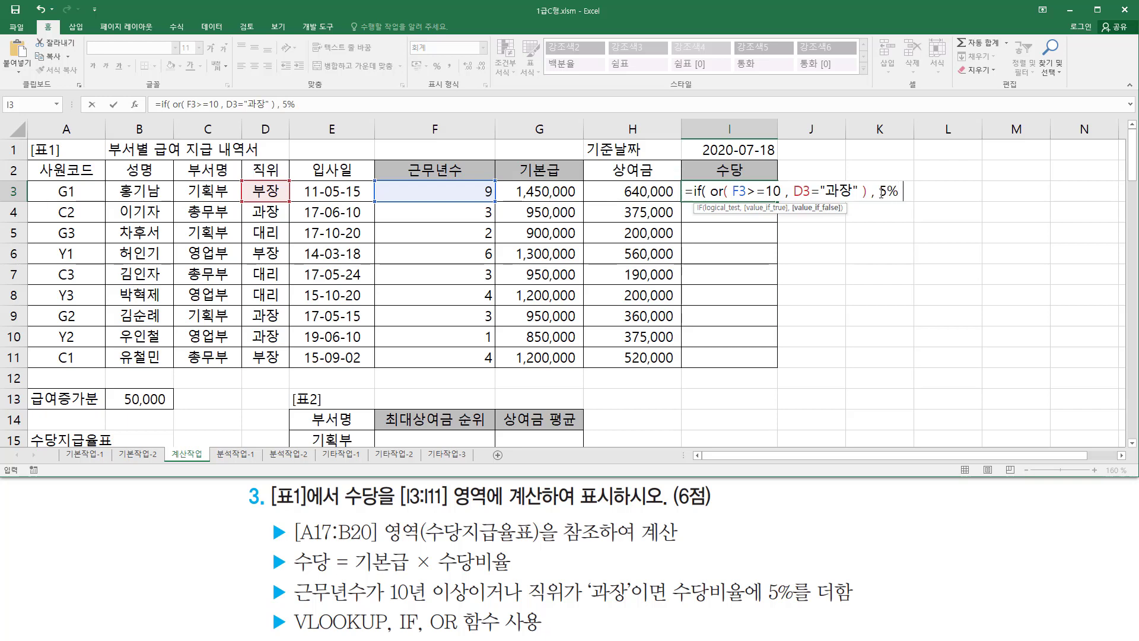
pyautogui.write(' 0 )')
pyautogui.press('Return')
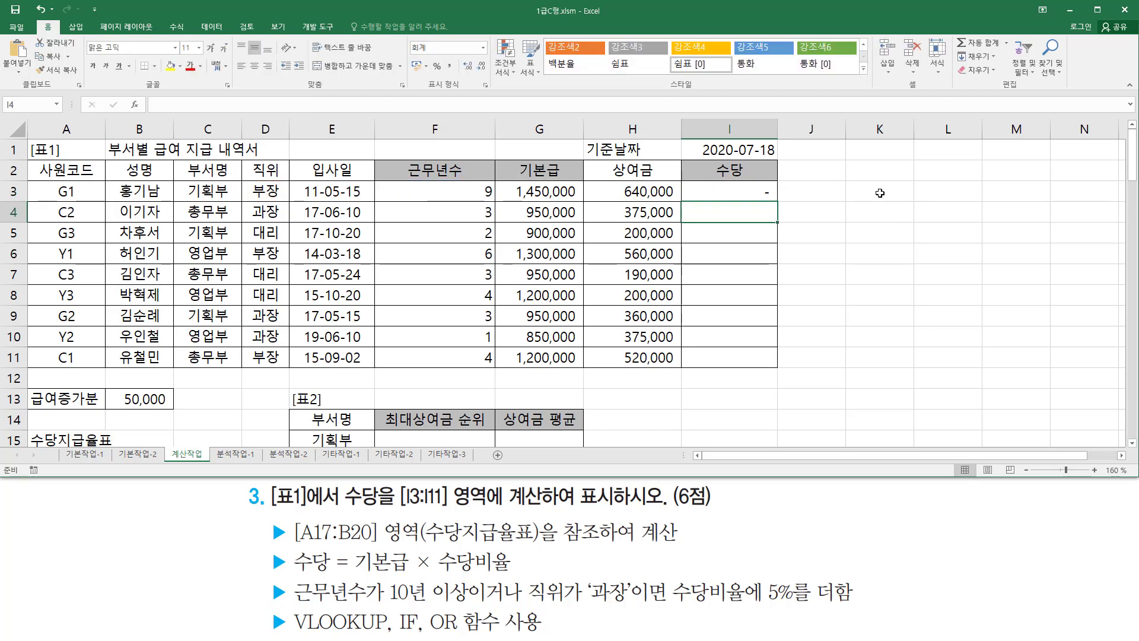
# - Check I3 against its row's 근무년수 and 직위, and fill its IF formula down through I11
pyautogui.click(737, 198)
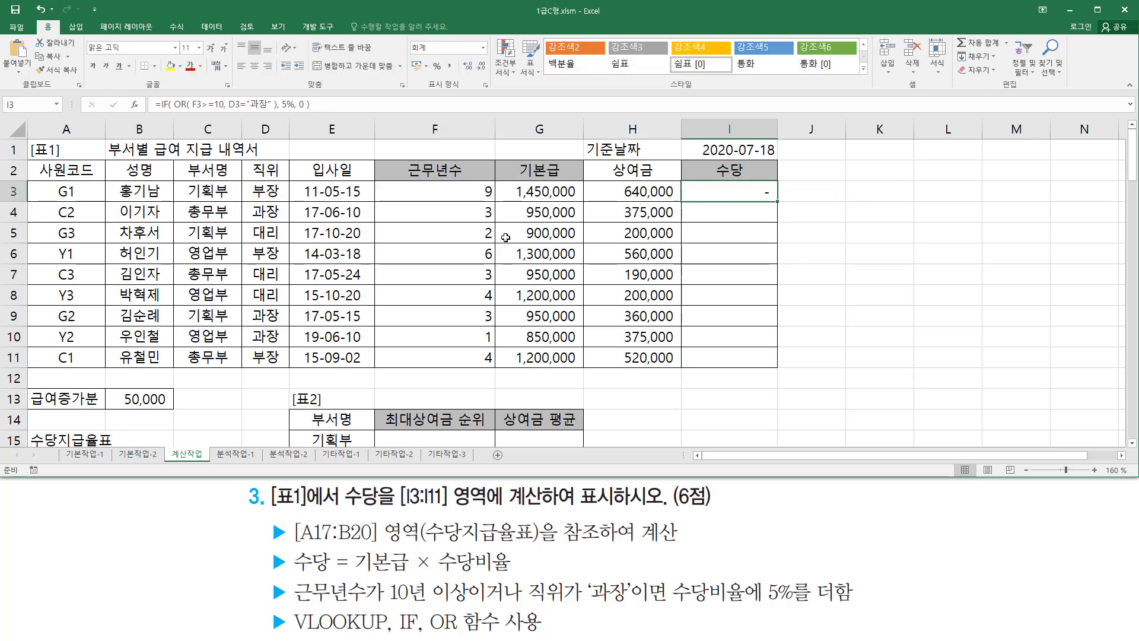
pyautogui.moveTo(474, 181); pyautogui.dragTo(500, 203)
pyautogui.moveTo(245, 181); pyautogui.dragTo(281, 200)
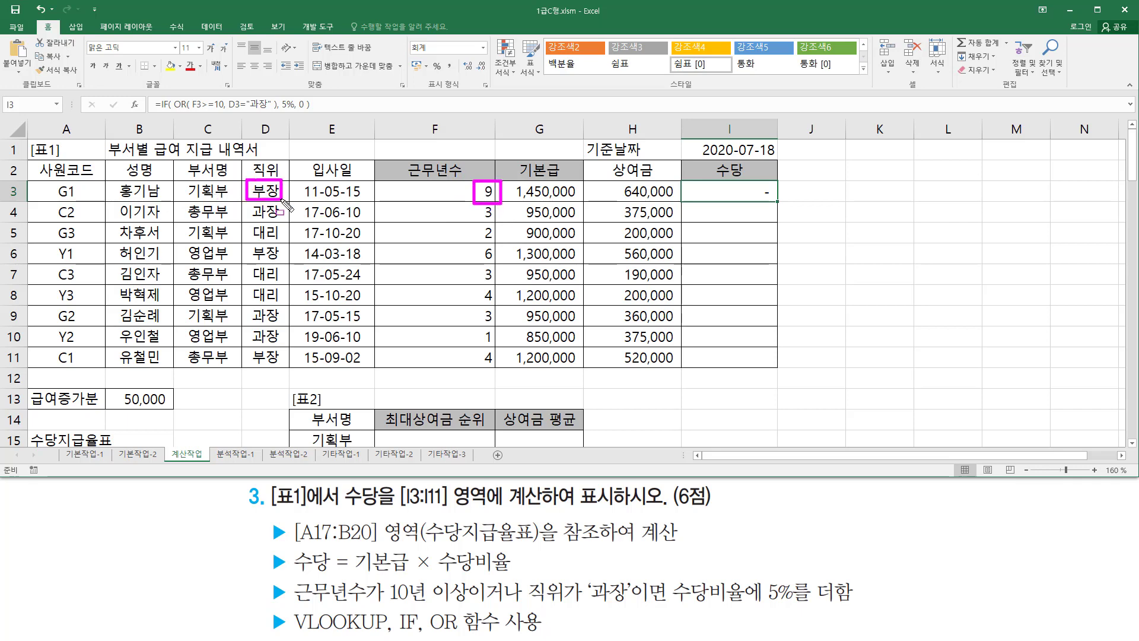
pyautogui.press('Escape')
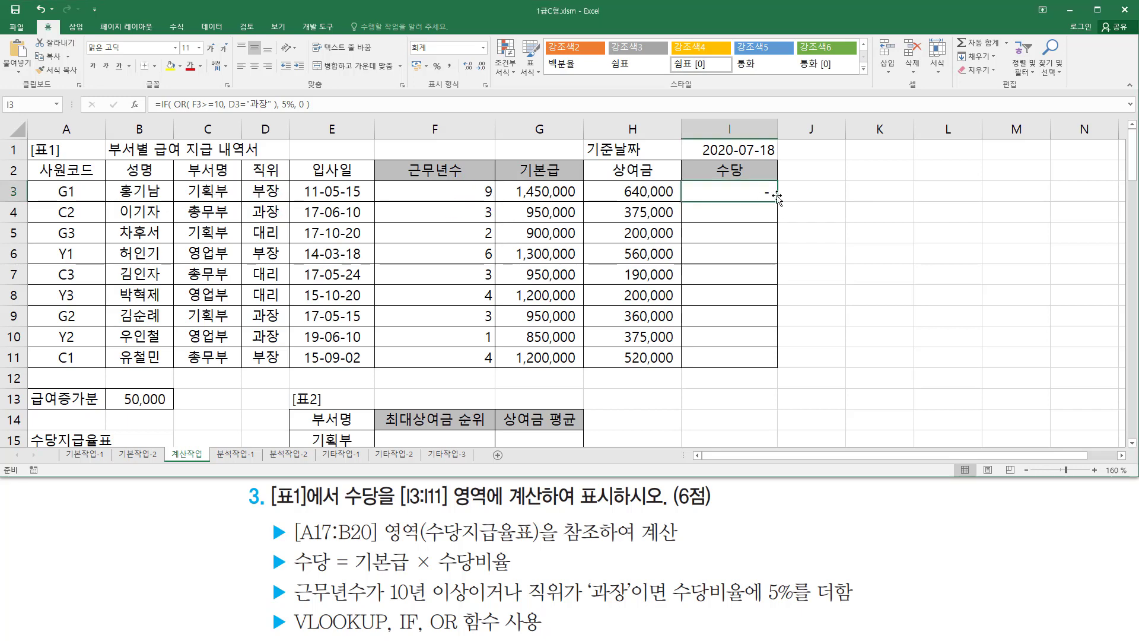
pyautogui.moveTo(776, 202); pyautogui.dragTo(784, 369)
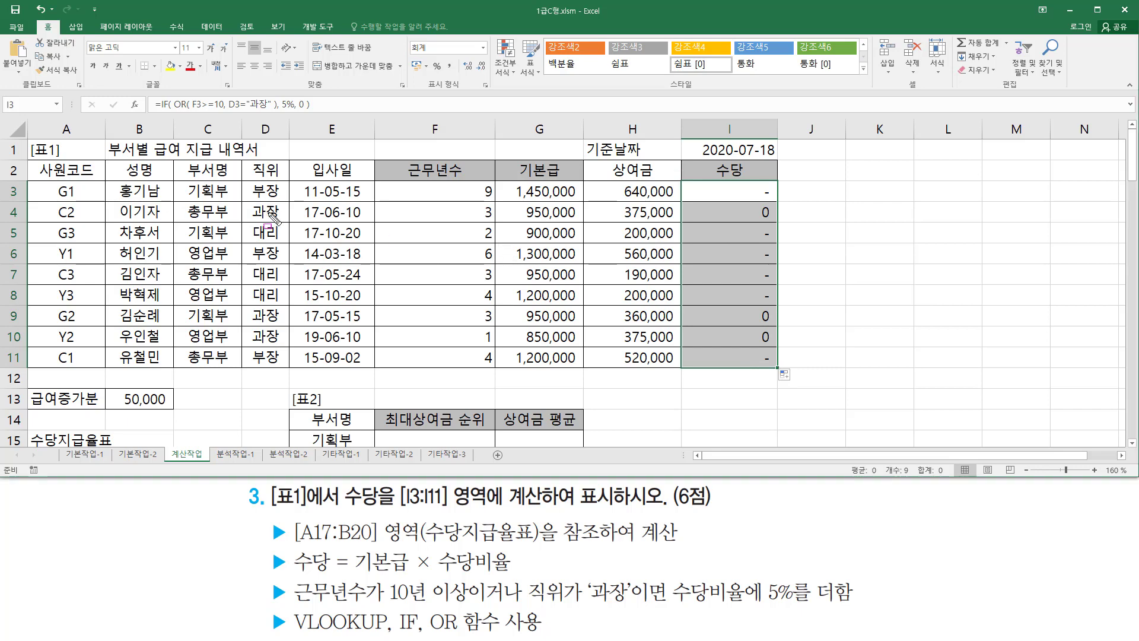
# - Check the I3:I11 results against the 직위 and 근무년수 columns, and view the number format of the 수당 cells
pyautogui.moveTo(246, 202); pyautogui.dragTo(286, 223)
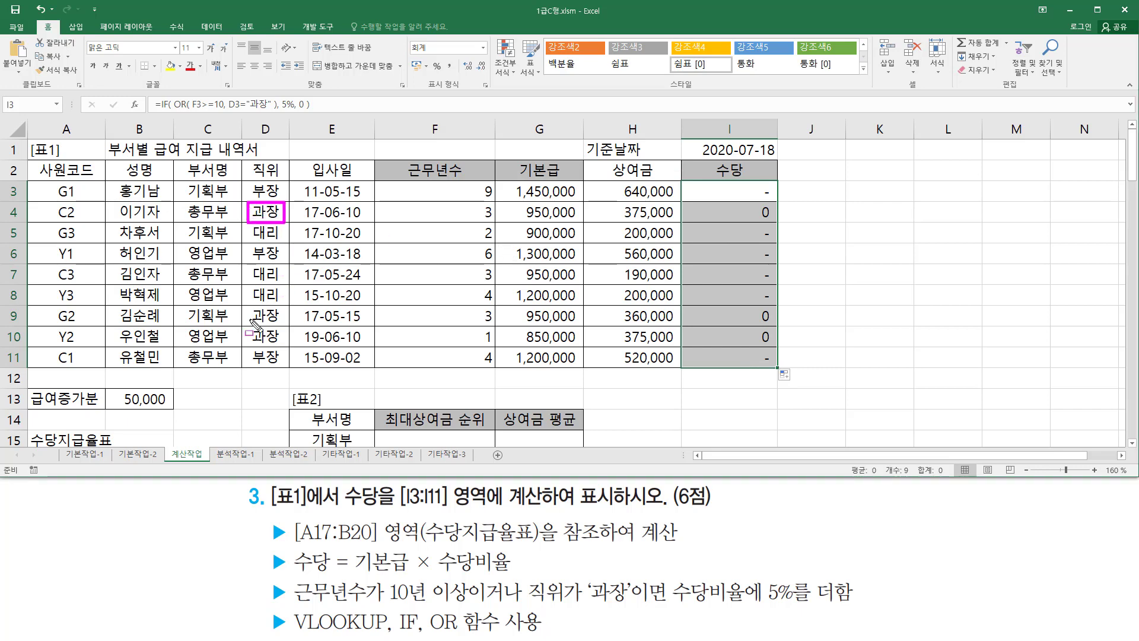
pyautogui.moveTo(247, 303)
pyautogui.mouseDown()
pyautogui.moveTo(281, 324)
pyautogui.moveTo(280, 348)
pyautogui.mouseUp()
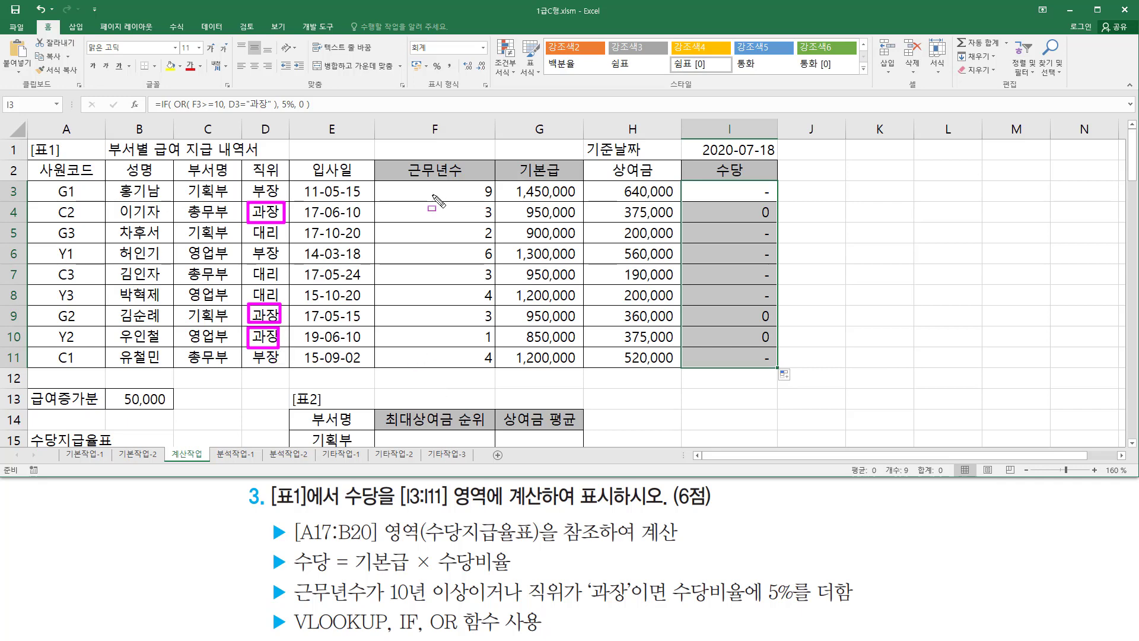
pyautogui.moveTo(477, 180)
pyautogui.mouseDown()
pyautogui.moveTo(497, 383)
pyautogui.moveTo(499, 366)
pyautogui.mouseUp()
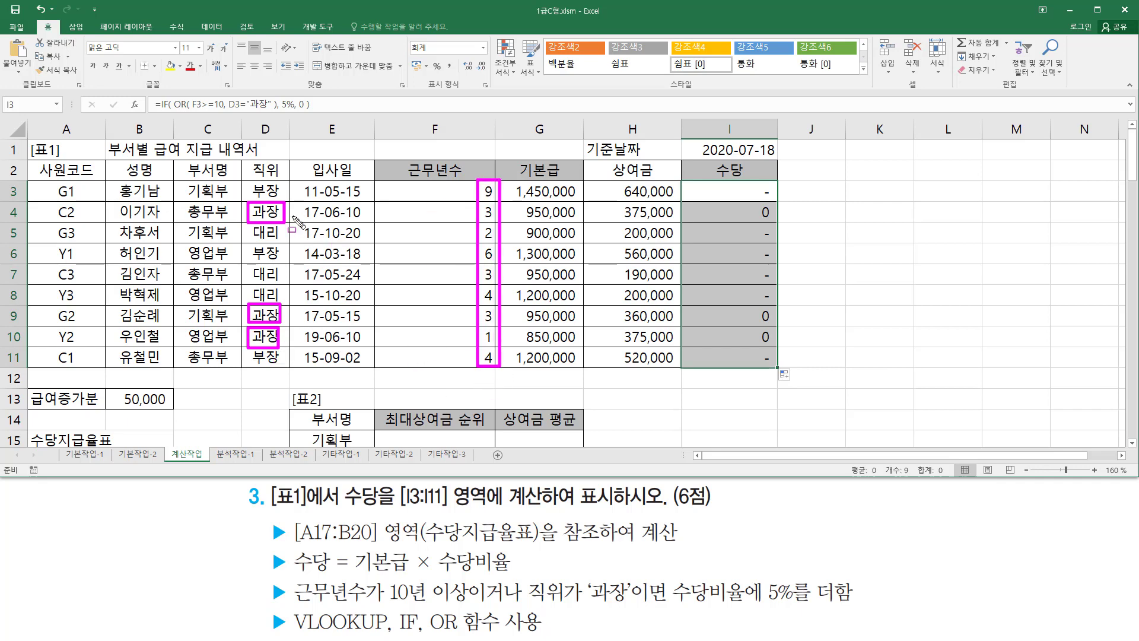
pyautogui.moveTo(286, 212); pyautogui.dragTo(752, 212)
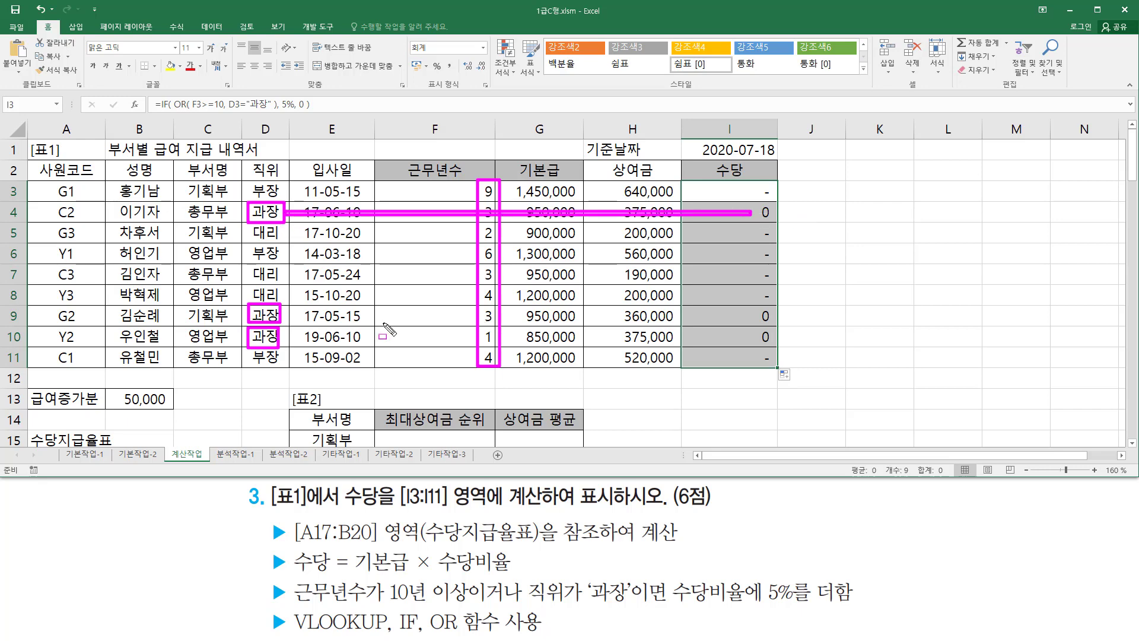
pyautogui.moveTo(281, 315); pyautogui.dragTo(761, 315)
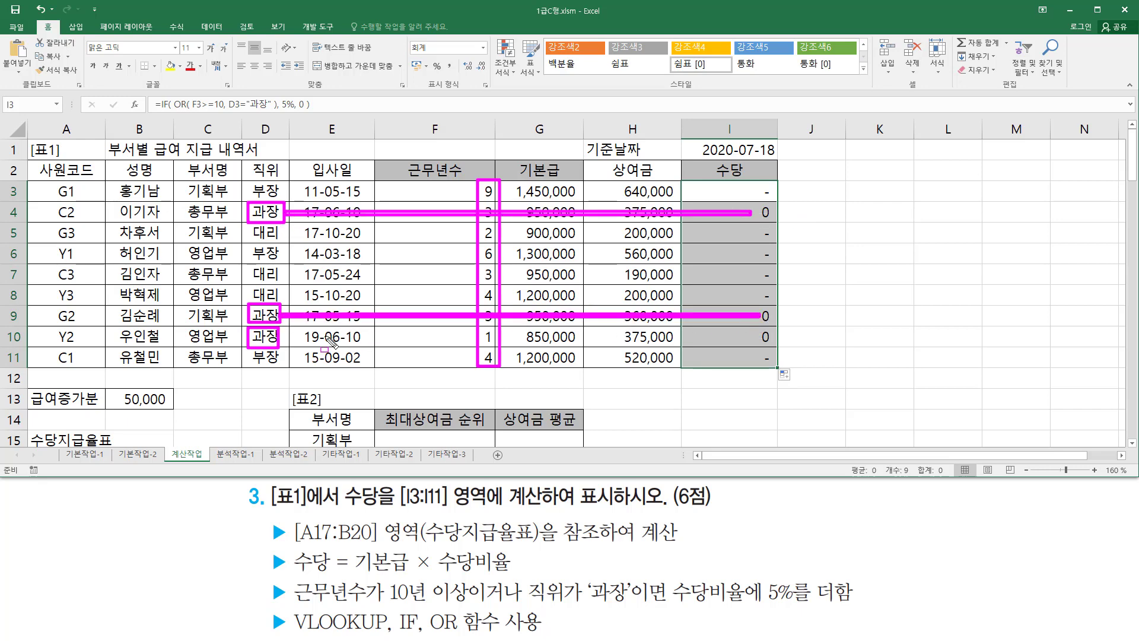
pyautogui.moveTo(283, 336); pyautogui.dragTo(756, 335)
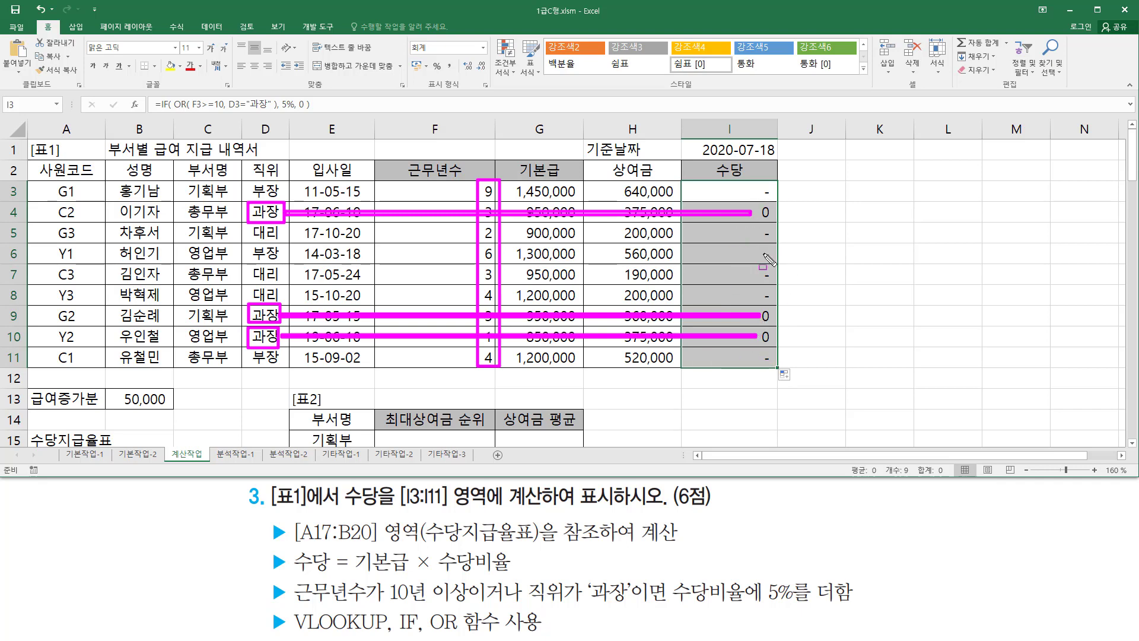
pyautogui.press('Escape')
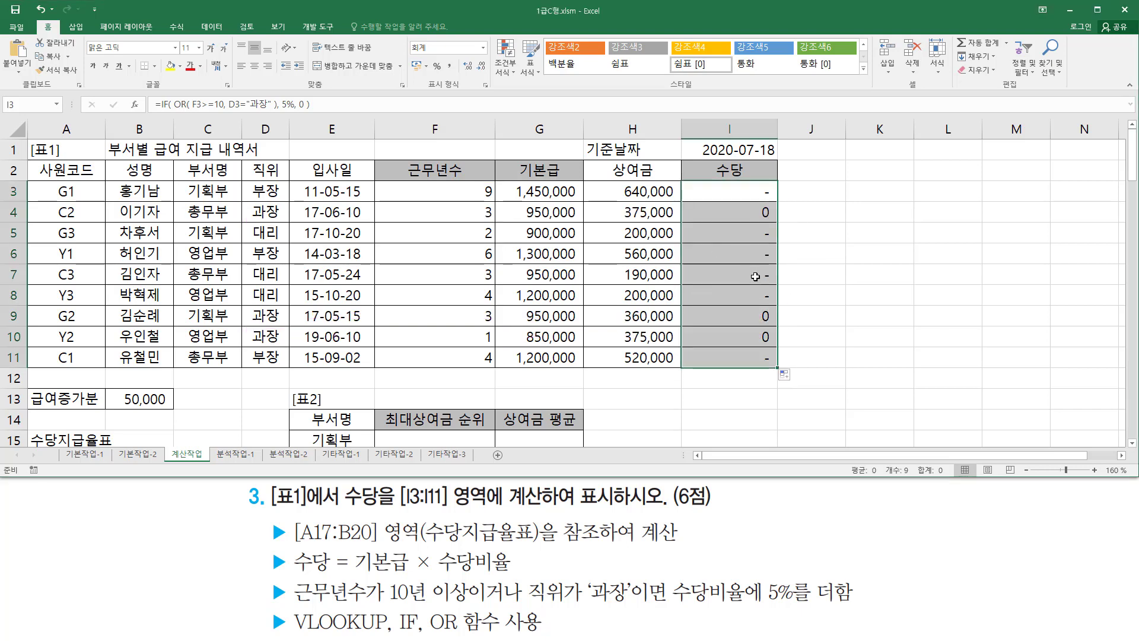
pyautogui.hotkey('ctrl', '1')
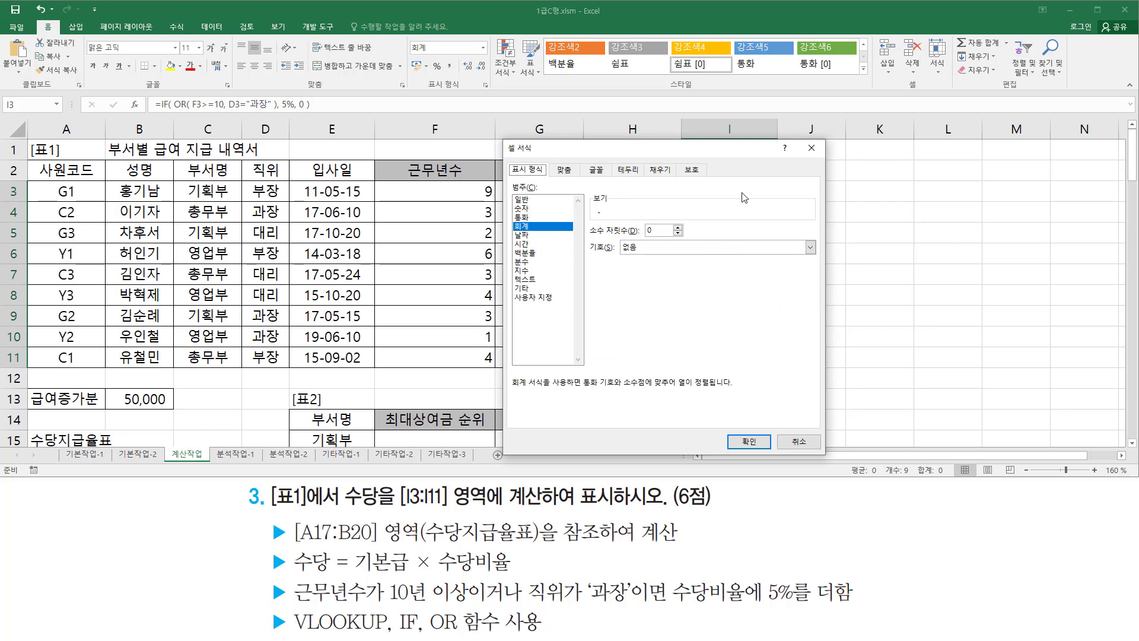
pyautogui.click(810, 152)
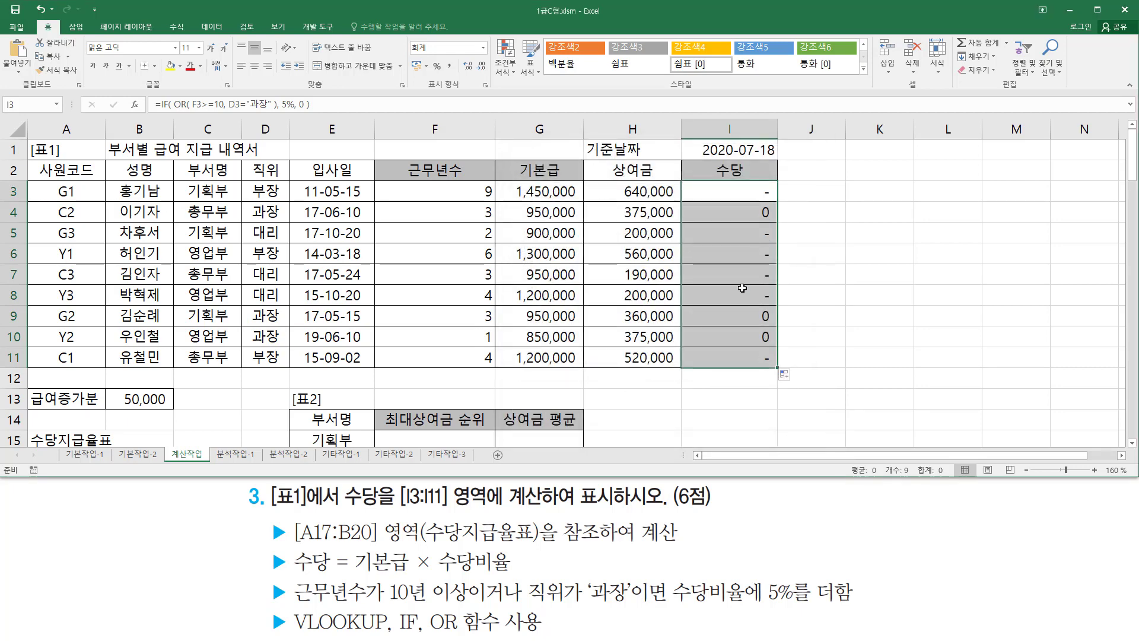
# - Review the OR test and the 5% and 0 results in I3's IF formula, and clear the formula from the cell
pyautogui.click(757, 192)
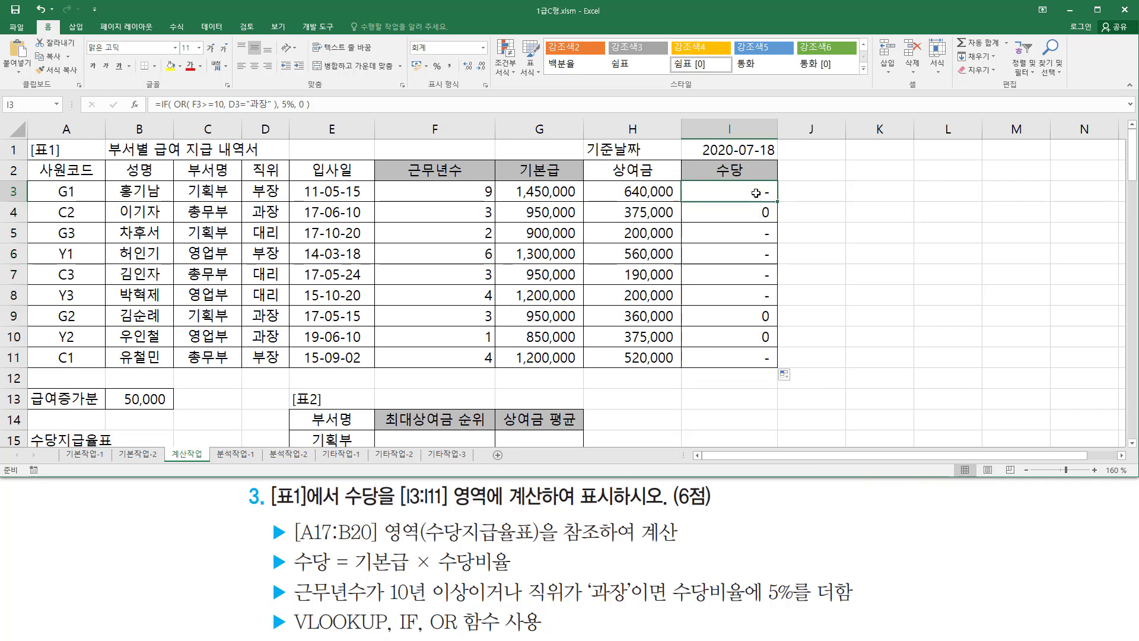
pyautogui.doubleClick(756, 193)
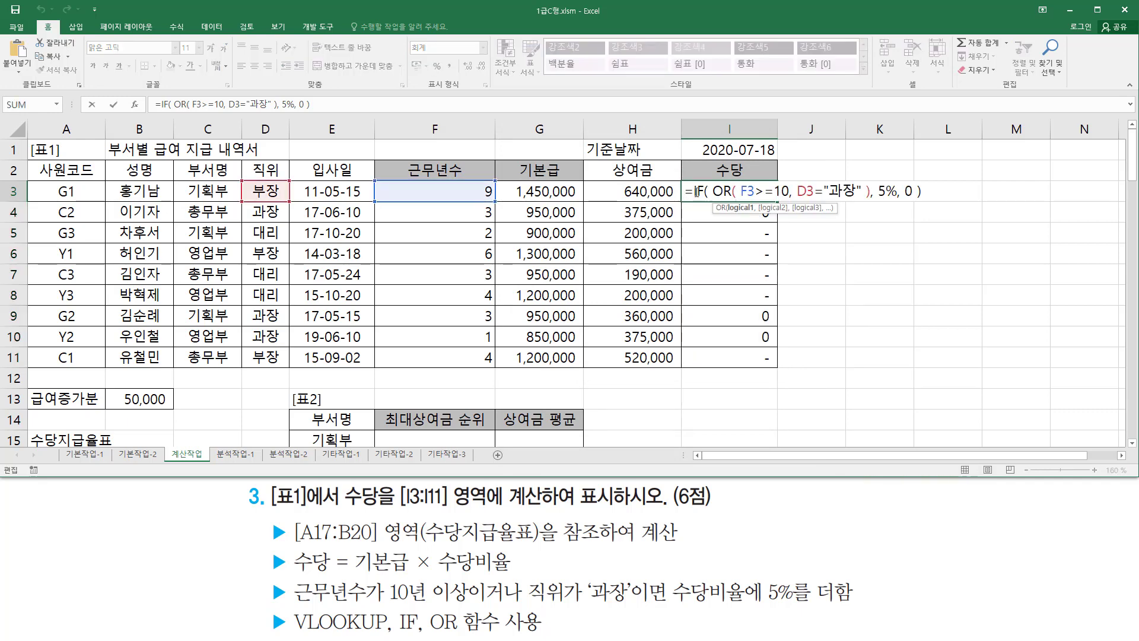
pyautogui.moveTo(694, 191); pyautogui.dragTo(949, 191)
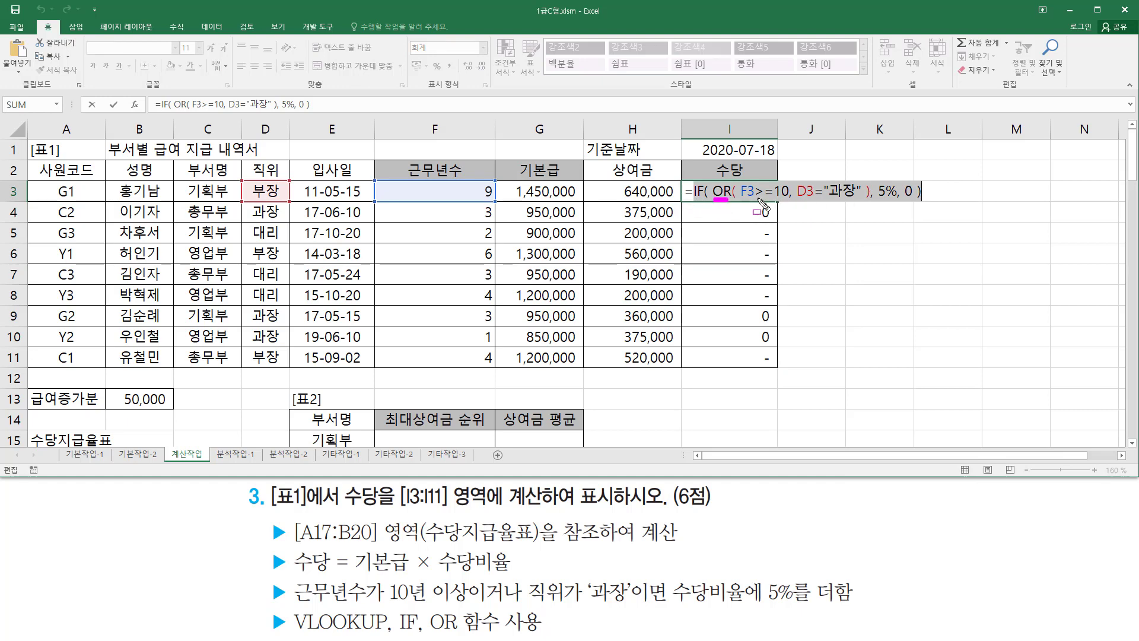
pyautogui.moveTo(713, 201); pyautogui.dragTo(866, 202)
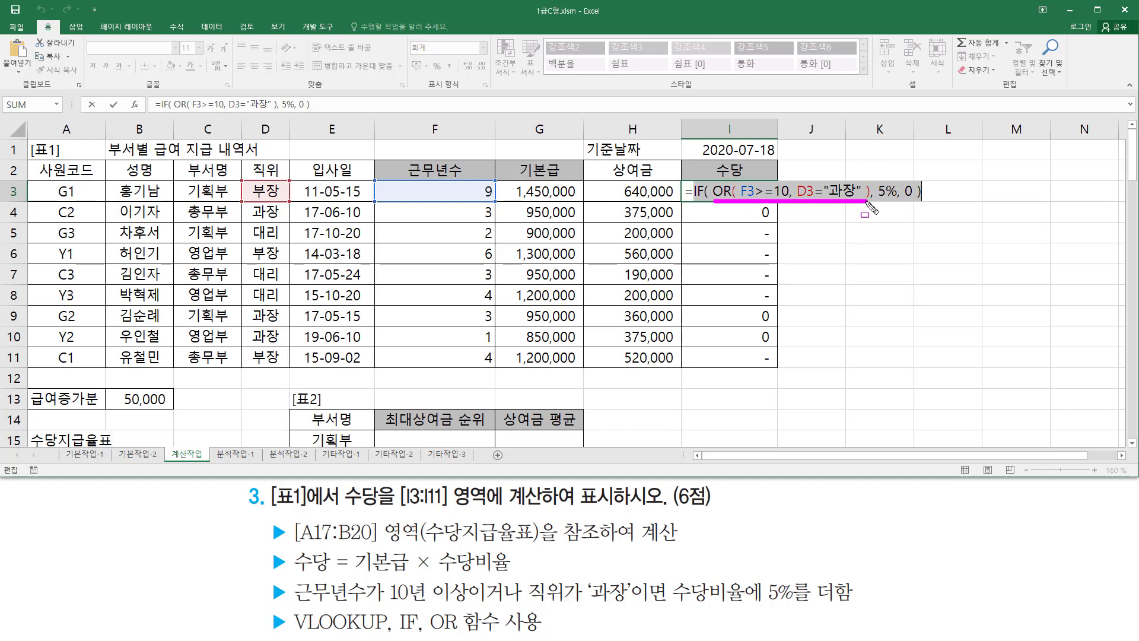
pyautogui.moveTo(877, 201); pyautogui.dragTo(919, 201)
pyautogui.press('Escape')
pyautogui.keyDown('shift'); pyautogui.click(695, 191); pyautogui.keyUp('shift')
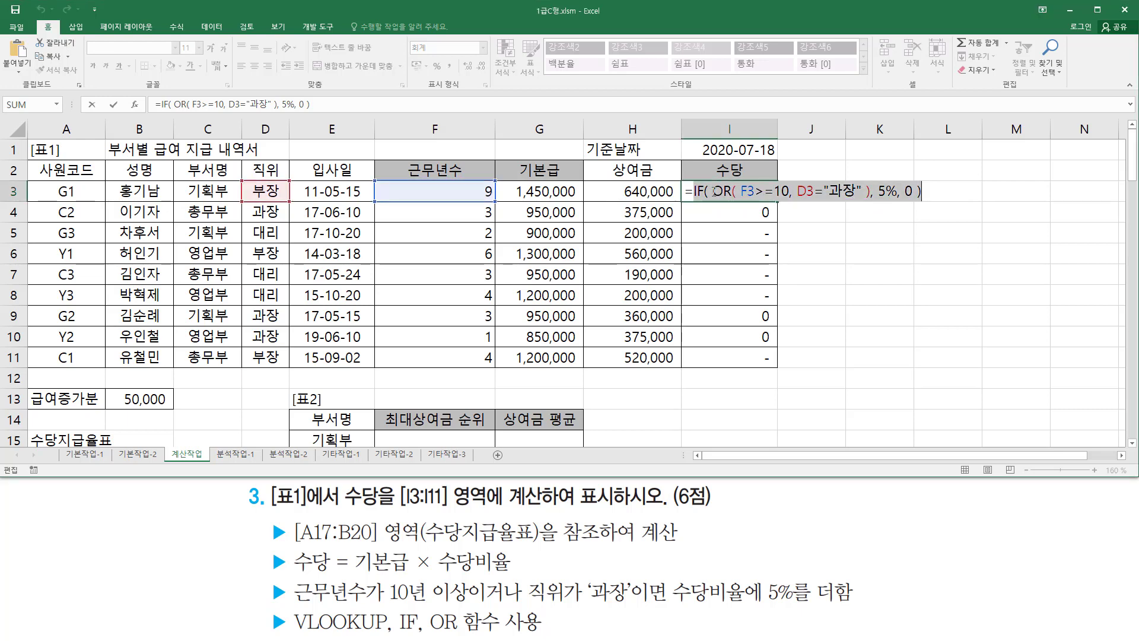
pyautogui.press('BackSpace')
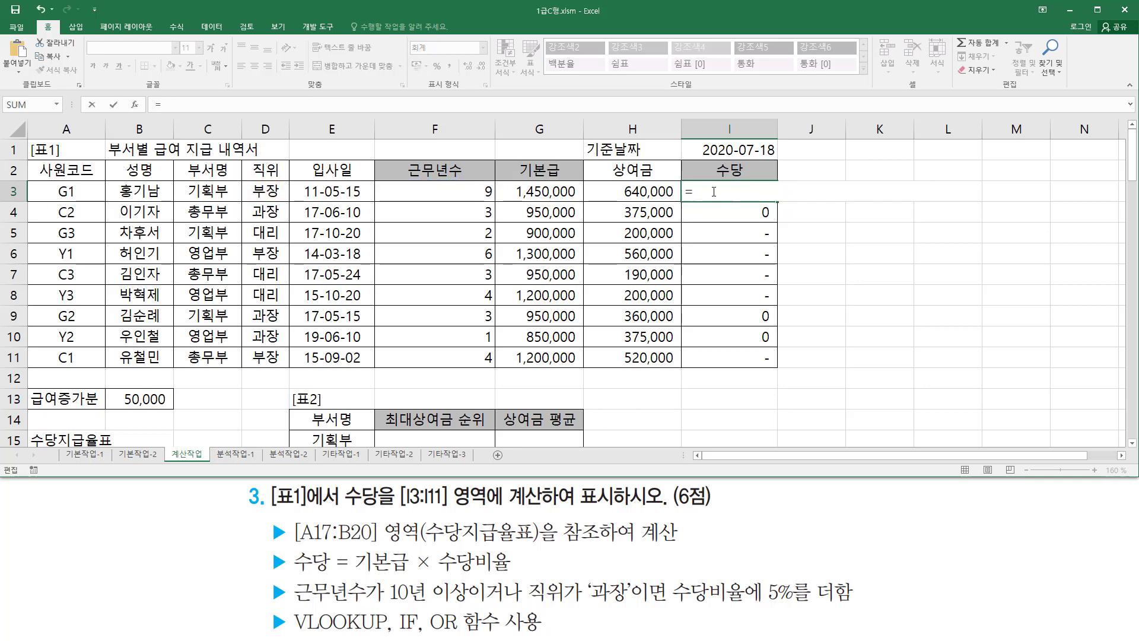
pyautogui.press('BackSpace')
pyautogui.press('Escape')
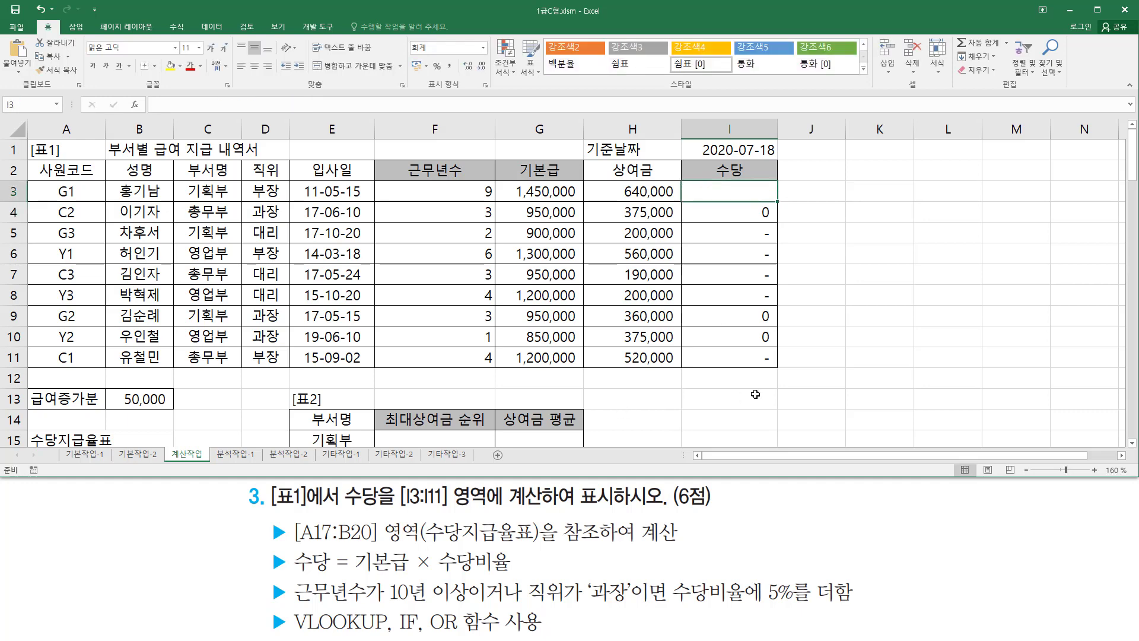
# - Enter the syntax note "vlookup( 찾을값 , 참조범위 , 열번호 , 옵션 )" in I13
pyautogui.click(699, 400)
pyautogui.write('피ㅐ')
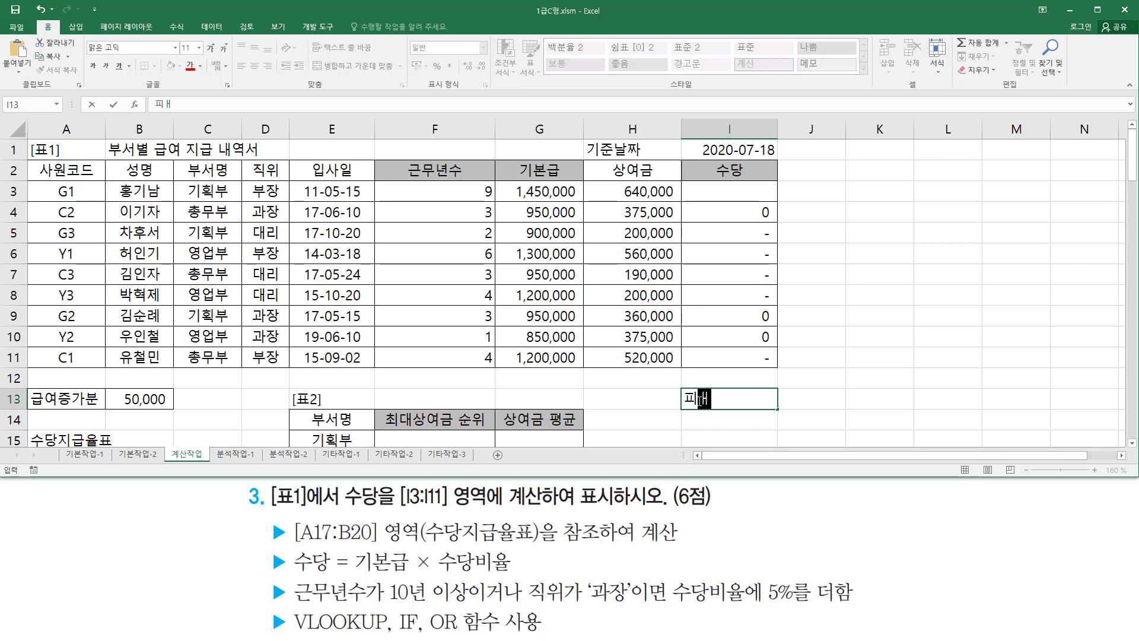
pyautogui.press('BackSpace')
pyautogui.press('BackSpace')
pyautogui.write('vlkoo')
pyautogui.press('BackSpace')
pyautogui.press('BackSpace')
pyautogui.press('BackSpace')
pyautogui.write('l')
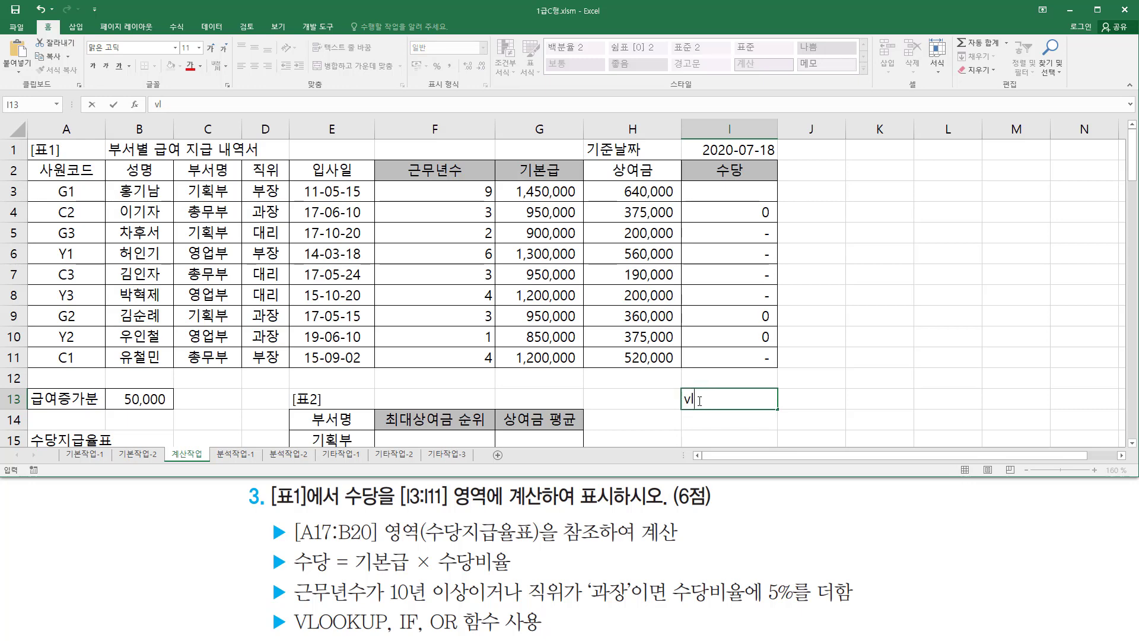
pyautogui.write('ookup( 찾을값 ,')
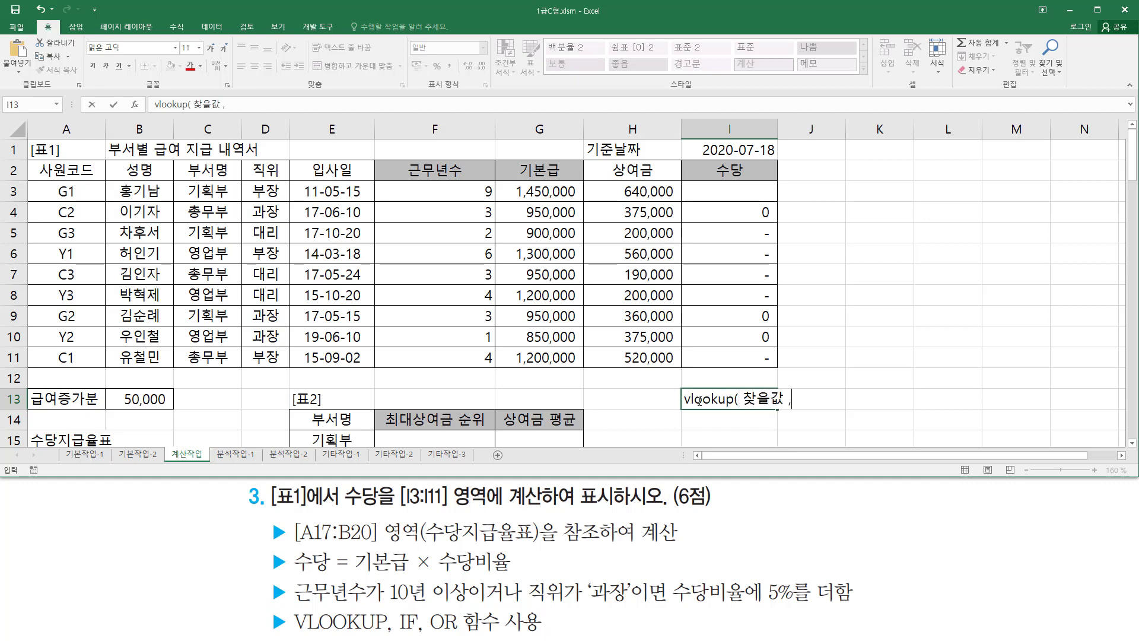
pyautogui.write(' 참조범위 ')
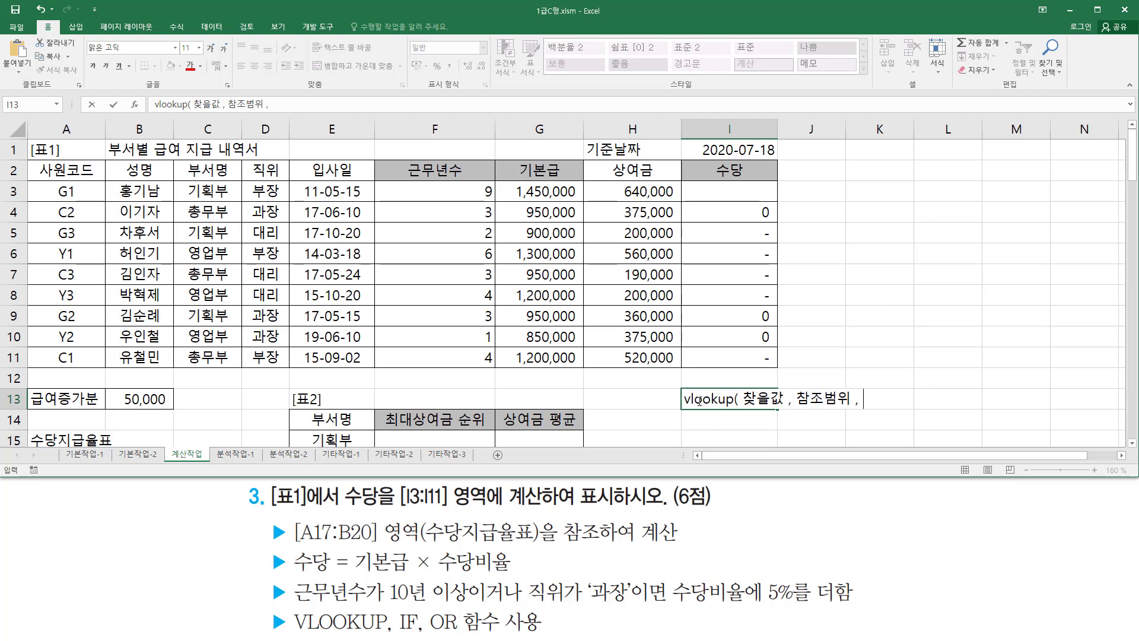
pyautogui.write(', 열번호 , 옵셔')
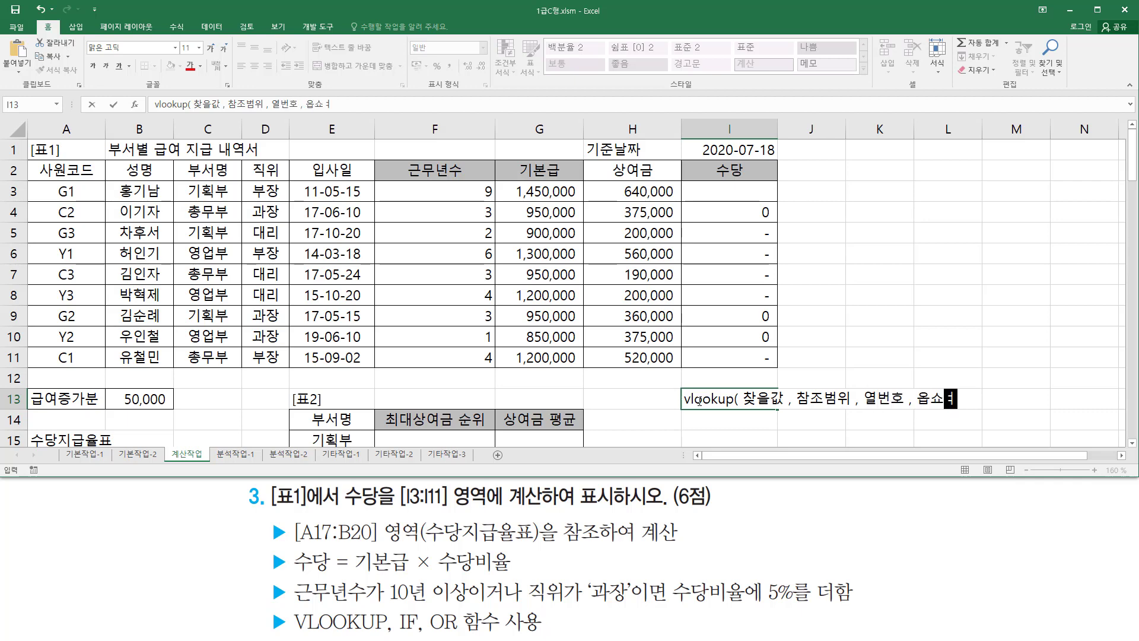
pyautogui.write('ㄴ')
pyautogui.write(' )')
pyautogui.press('Return')
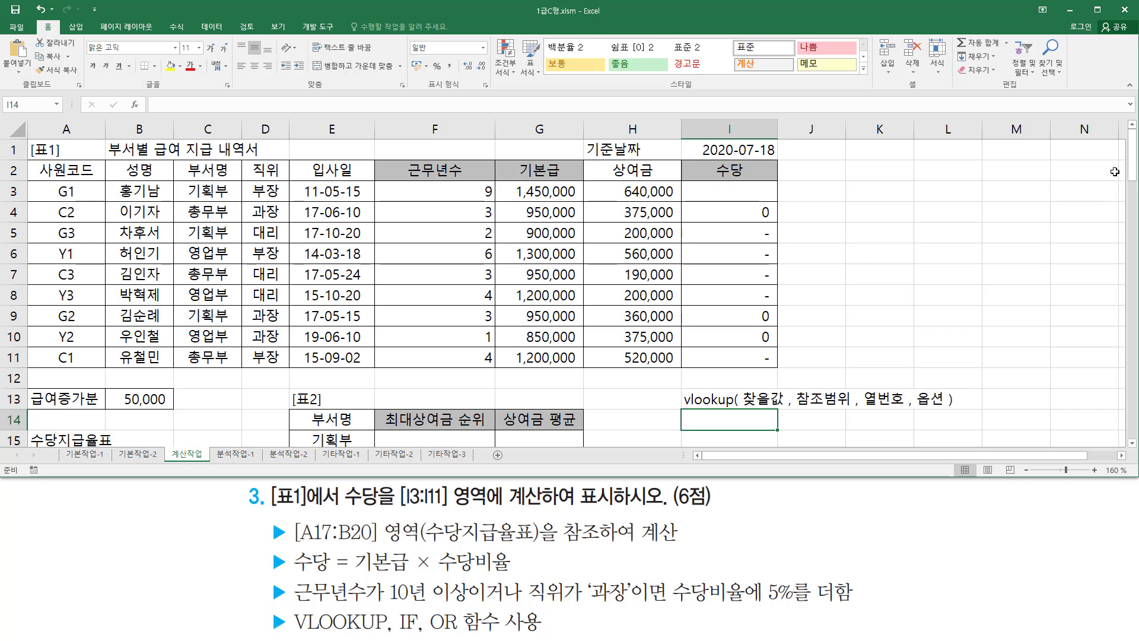
# - List the VLOOKUP option values below the syntax note, with "true(생략)" in I14 and FALSE in I15
pyautogui.write('tru')
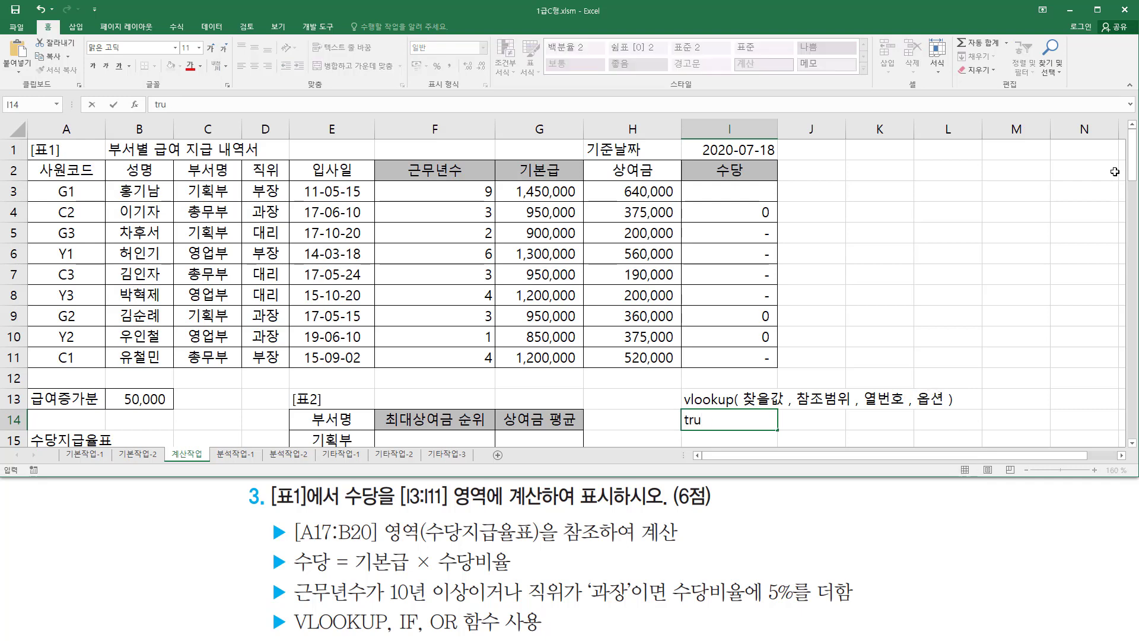
pyautogui.write('e(생략)')
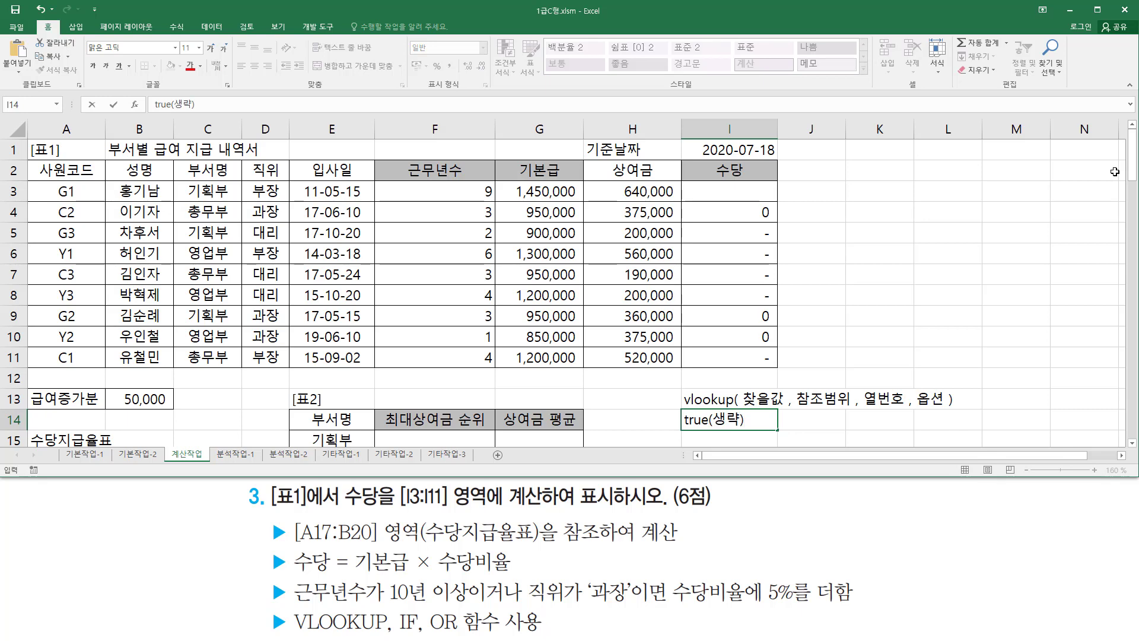
pyautogui.press('Return')
pyautogui.write('vf')
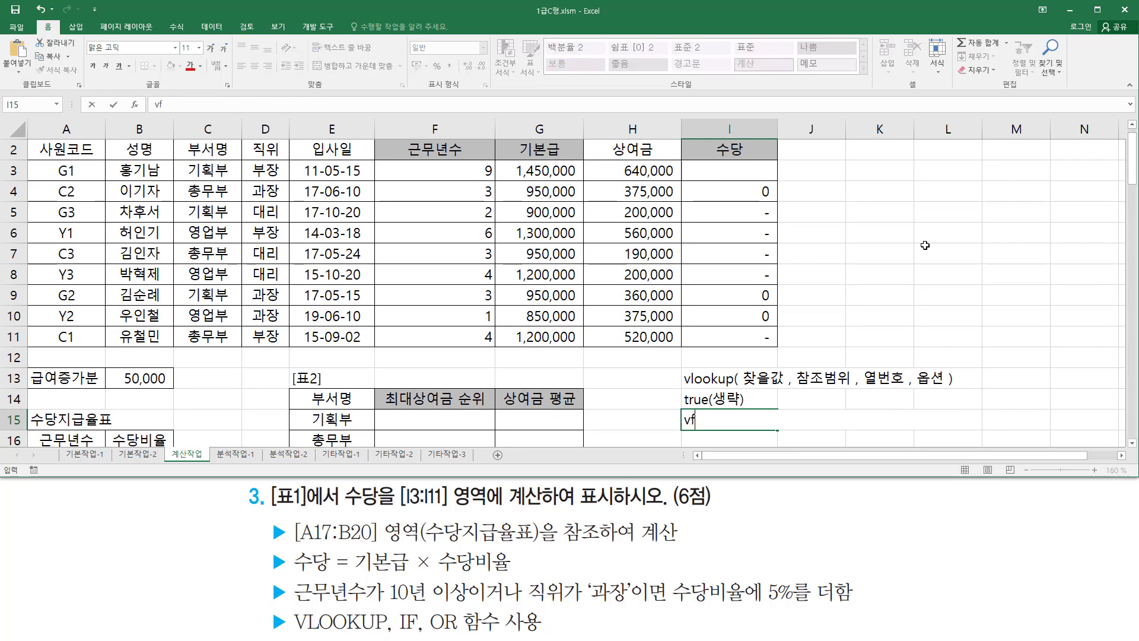
pyautogui.press('BackSpace')
pyautogui.press('BackSpace')
pyautogui.write('false')
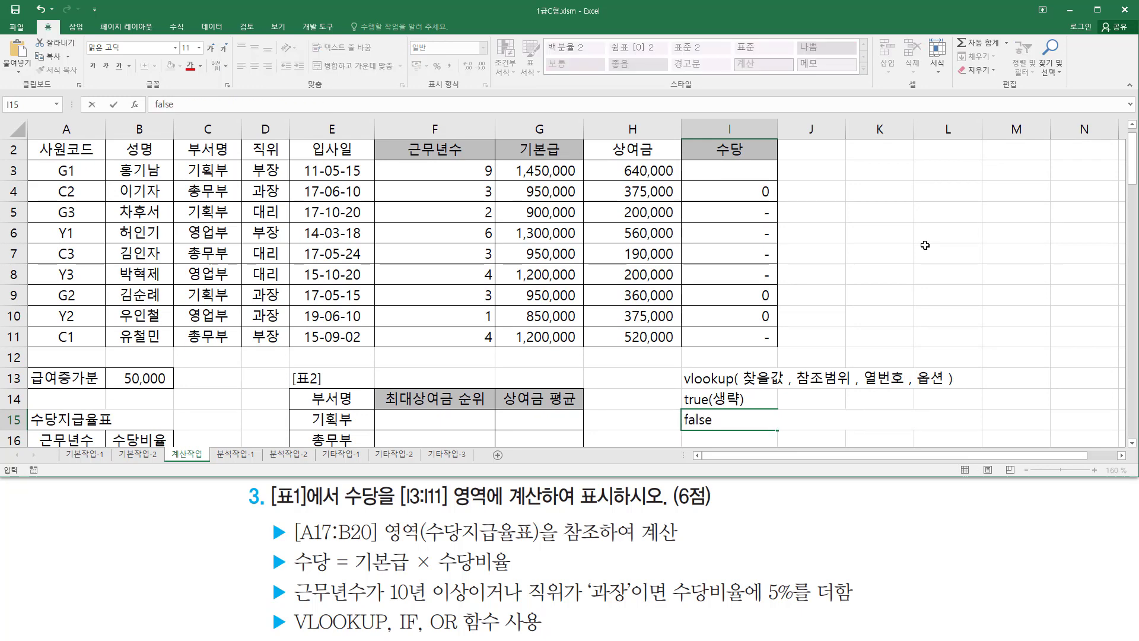
pyautogui.press('Tab')
pyautogui.press('Up')
pyautogui.press('Left')
pyautogui.press('Right')
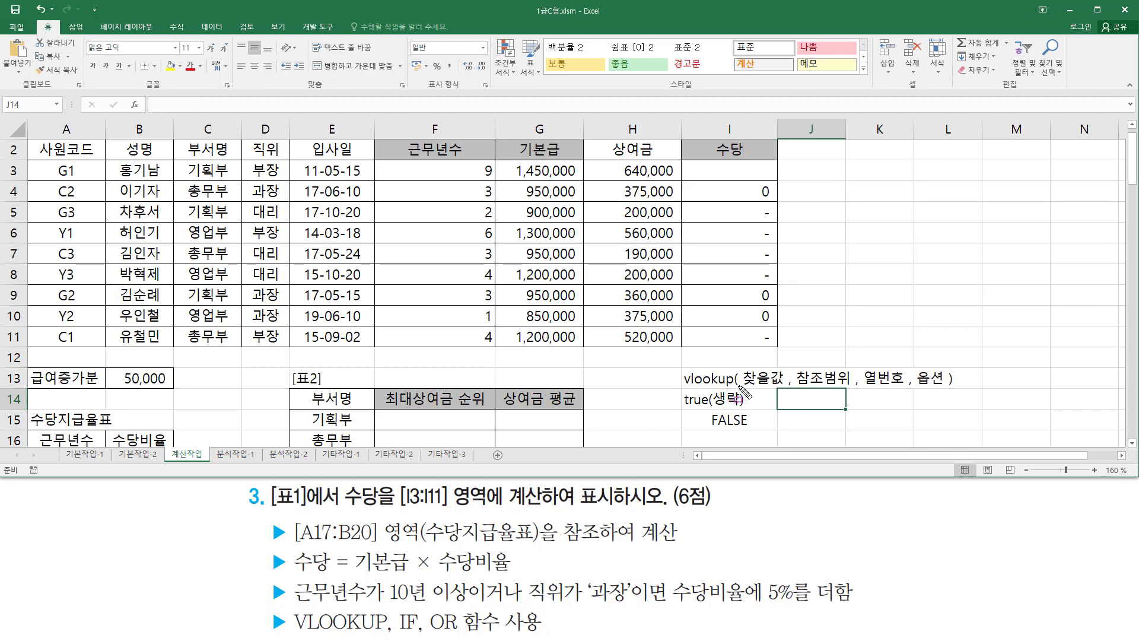
# - Describe the two option values with "근사값" in J14 and "정확하게 일치하는 값" in J15
pyautogui.moveTo(742, 386)
pyautogui.mouseDown()
pyautogui.moveTo(848, 365)
pyautogui.moveTo(849, 386)
pyautogui.mouseUp()
pyautogui.press('Escape')
pyautogui.click(800, 392)
pyautogui.write('근')
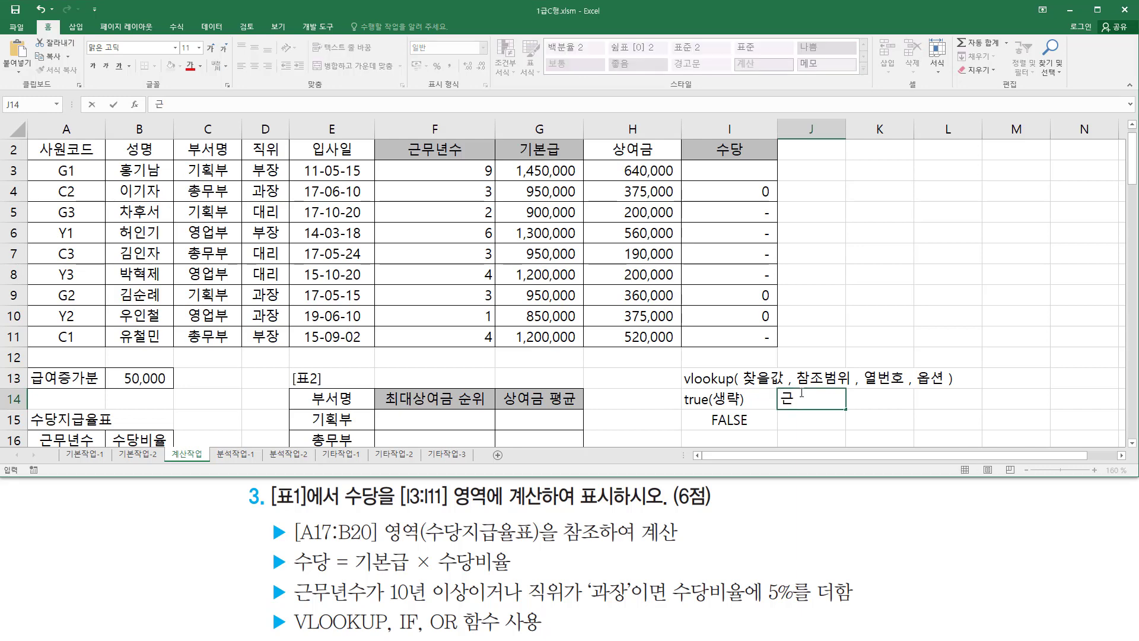
pyautogui.write('사가ㅄ')
pyautogui.press('Return')
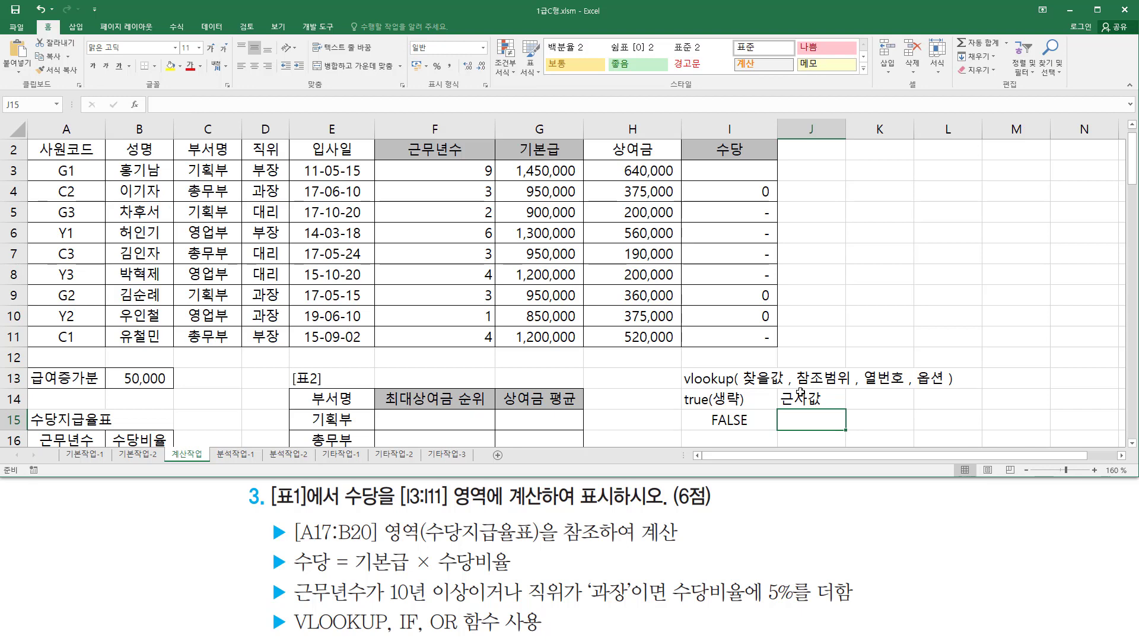
pyautogui.write('정확하게 ')
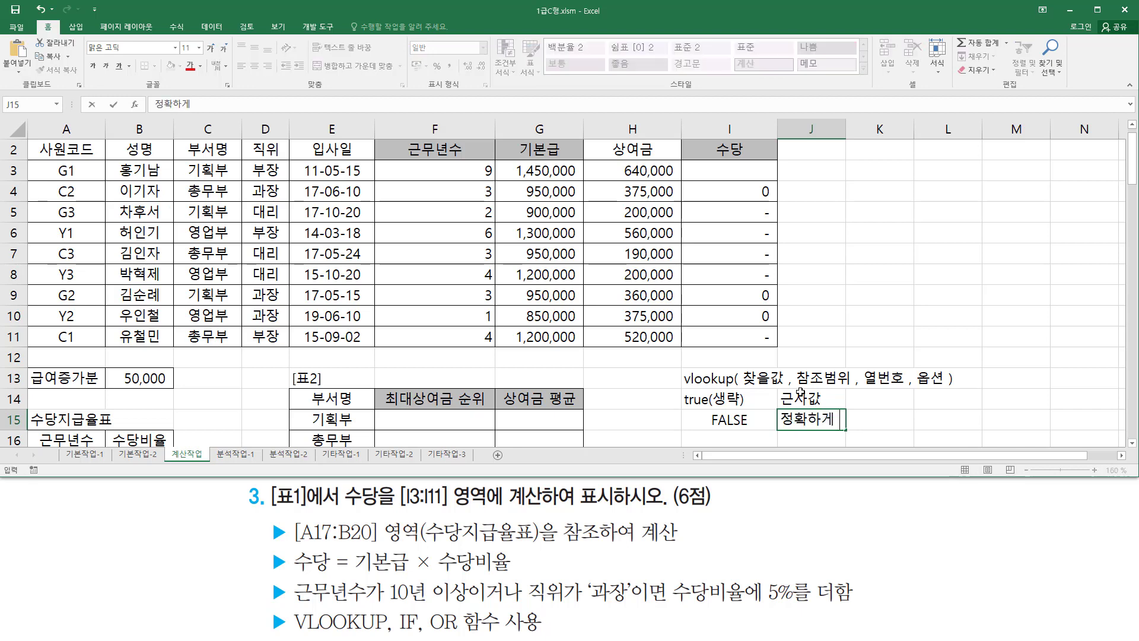
pyautogui.write('일ㅊㅣ하는 값')
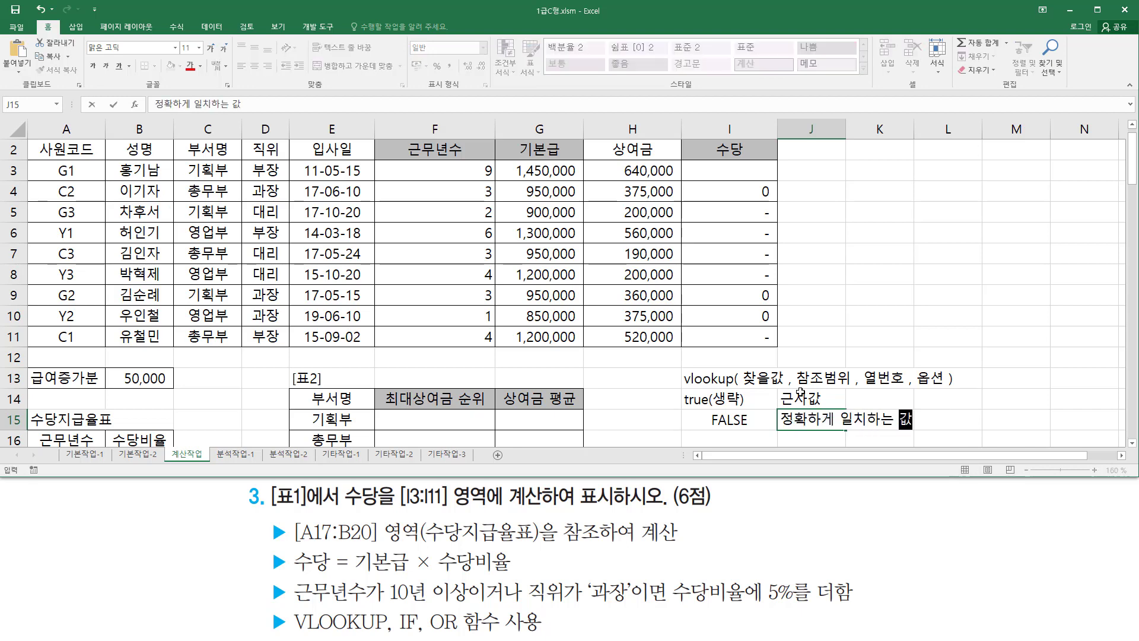
pyautogui.press('Return')
# - Center the option notes in I14:J15, and set the descriptions in J15 and J14 back to left alignment
pyautogui.moveTo(712, 378); pyautogui.dragTo(813, 398)
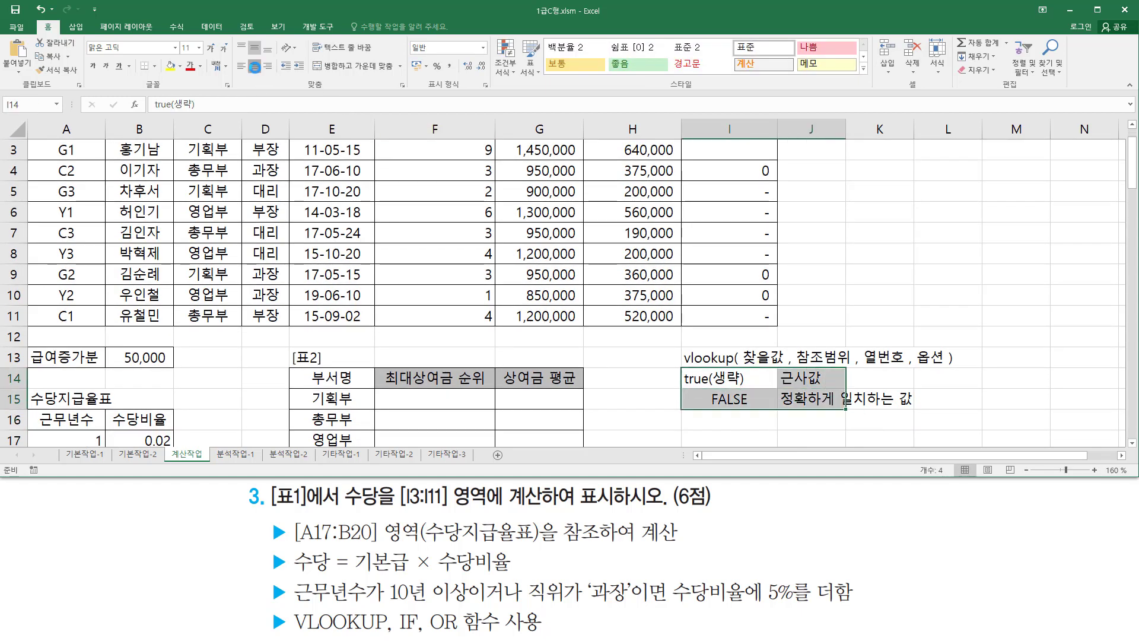
pyautogui.click(255, 66)
pyautogui.click(826, 393)
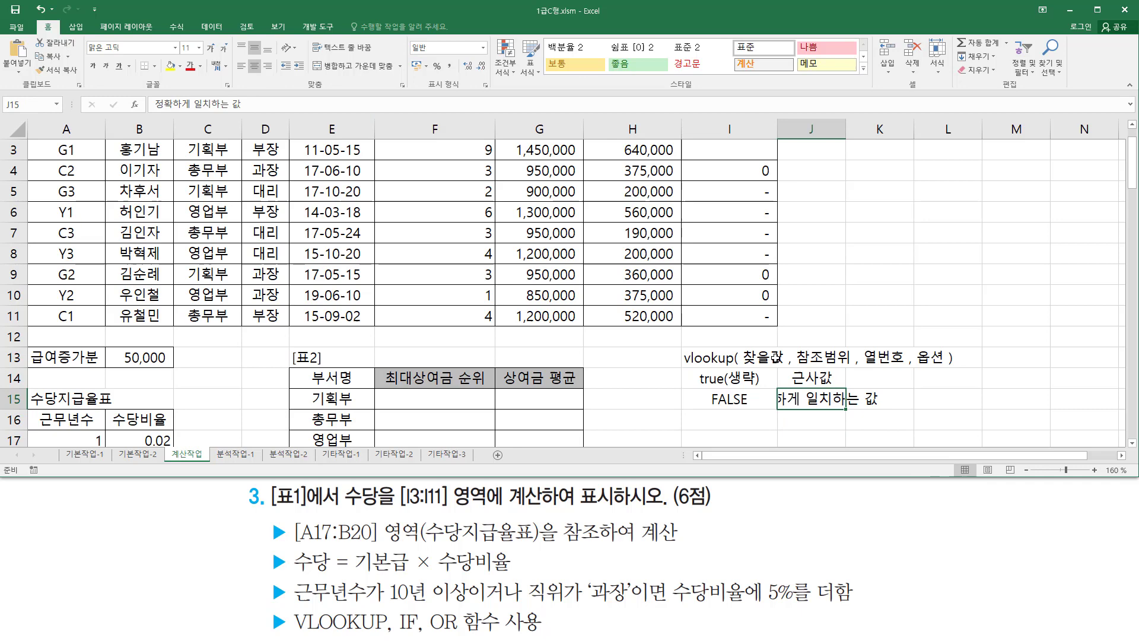
pyautogui.click(240, 66)
pyautogui.click(810, 375)
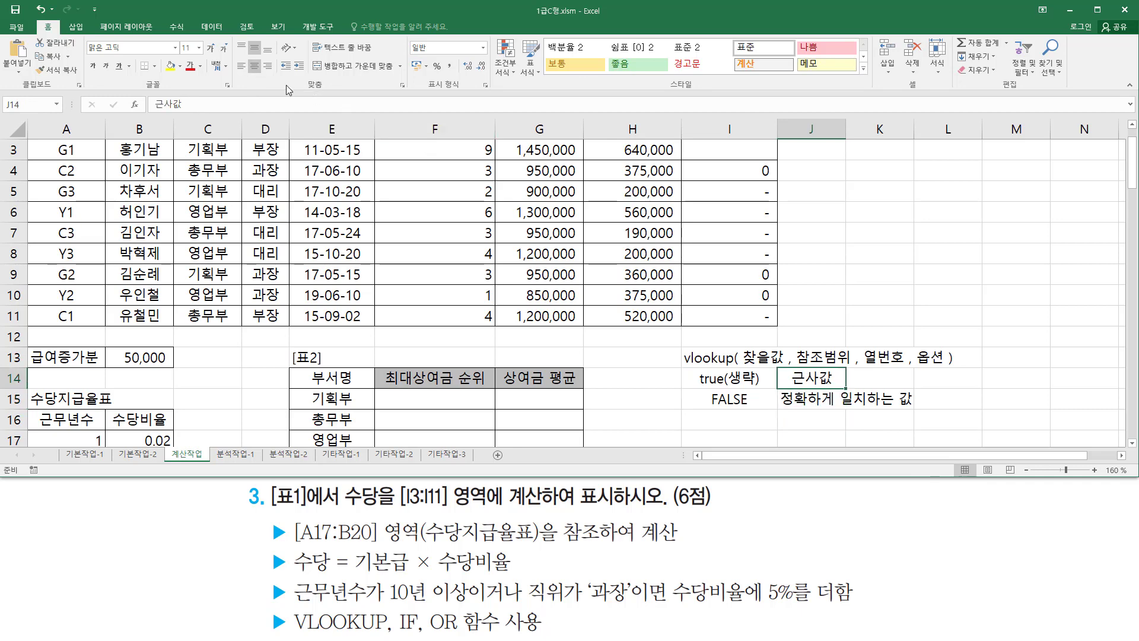
pyautogui.click(240, 66)
# - Examine the 근무년수 and 수당비율 columns of the 수당지급율표 in A17:B20 against the 근무년수 values in 표1
pyautogui.scroll(-3, 335, 309)
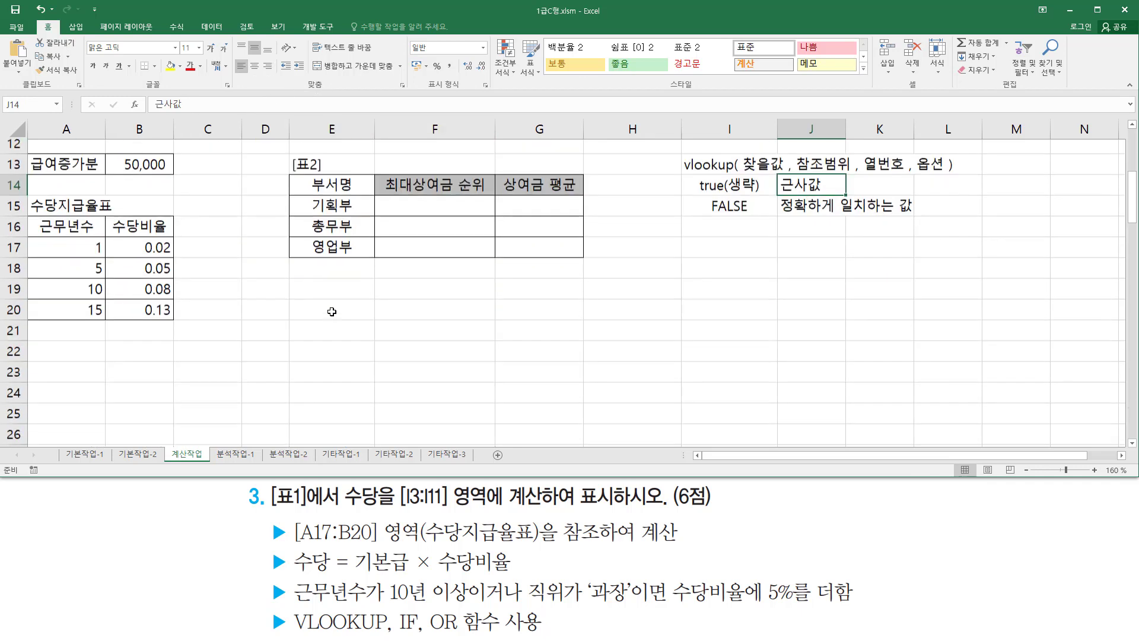
pyautogui.moveTo(128, 230); pyautogui.dragTo(174, 308)
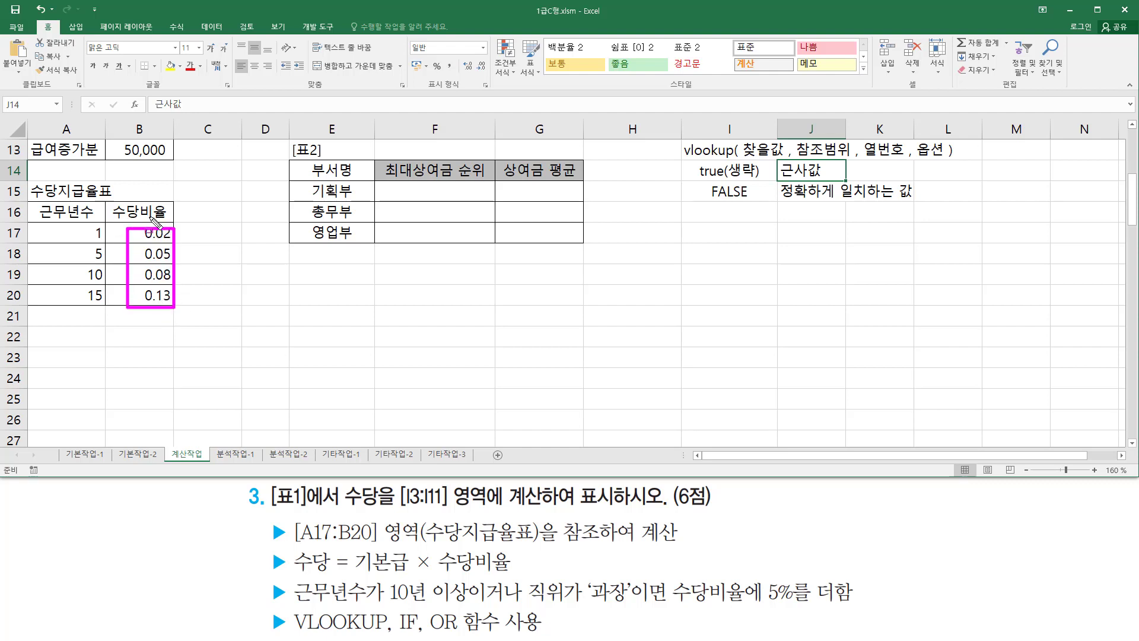
pyautogui.moveTo(86, 222)
pyautogui.mouseDown()
pyautogui.moveTo(86, 258)
pyautogui.moveTo(110, 308)
pyautogui.mouseUp()
pyautogui.press('Escape')
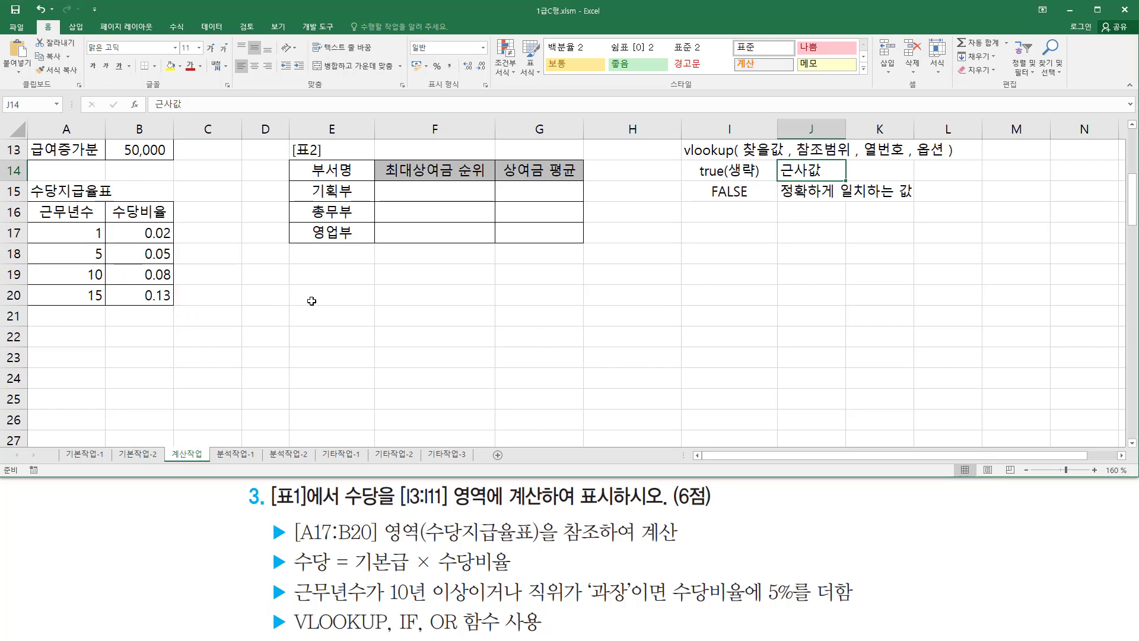
pyautogui.scroll(3, 312, 300)
pyautogui.scroll(2, 502, 245)
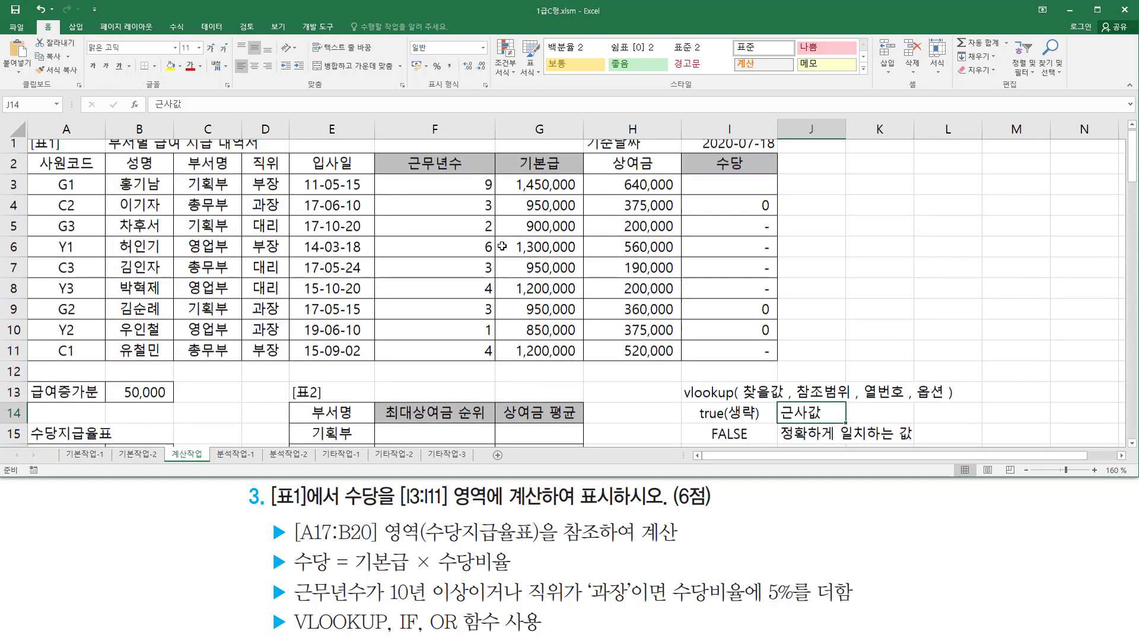
# - Examine the 근무년수 column, the 수당지급율표 in A17:B20 and the notes on the VLOOKUP match options
pyautogui.moveTo(474, 182)
pyautogui.mouseDown()
pyautogui.moveTo(496, 181)
pyautogui.moveTo(475, 221)
pyautogui.moveTo(497, 244)
pyautogui.moveTo(498, 269)
pyautogui.mouseUp()
pyautogui.press('Escape')
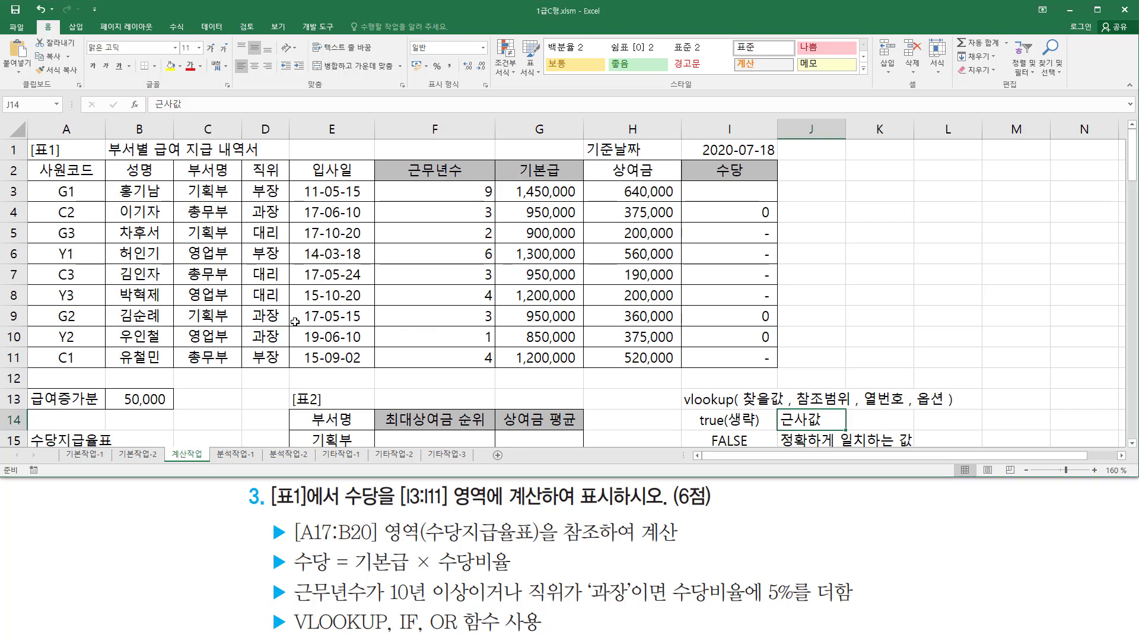
pyautogui.scroll(-3, 294, 322)
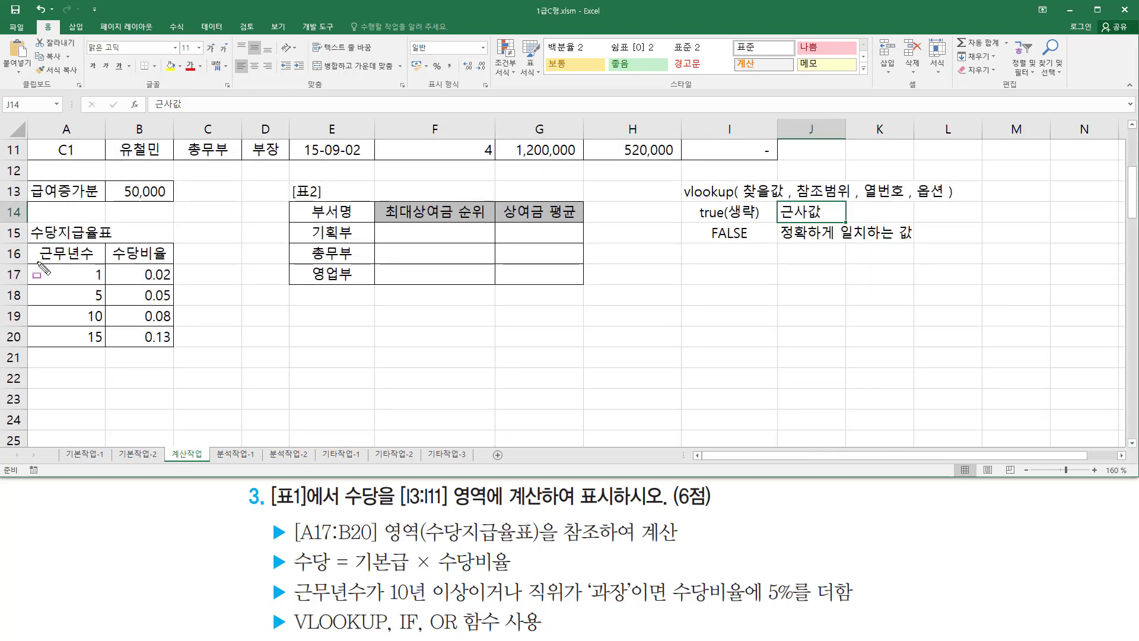
pyautogui.moveTo(37, 262)
pyautogui.mouseDown()
pyautogui.moveTo(167, 337)
pyautogui.moveTo(179, 363)
pyautogui.mouseUp()
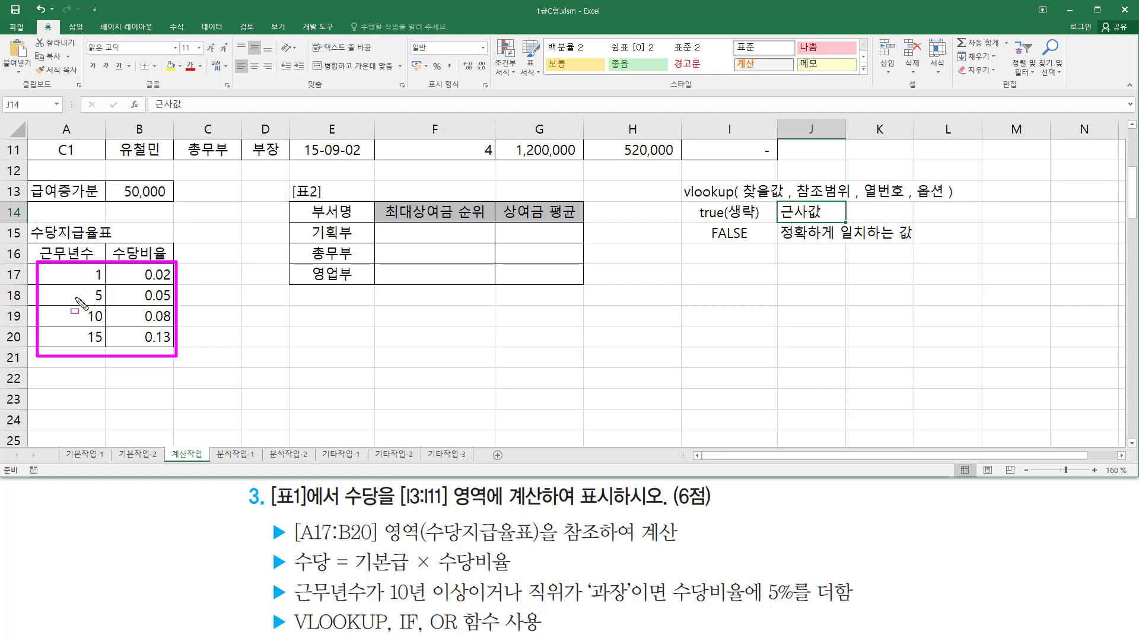
pyautogui.press('Escape')
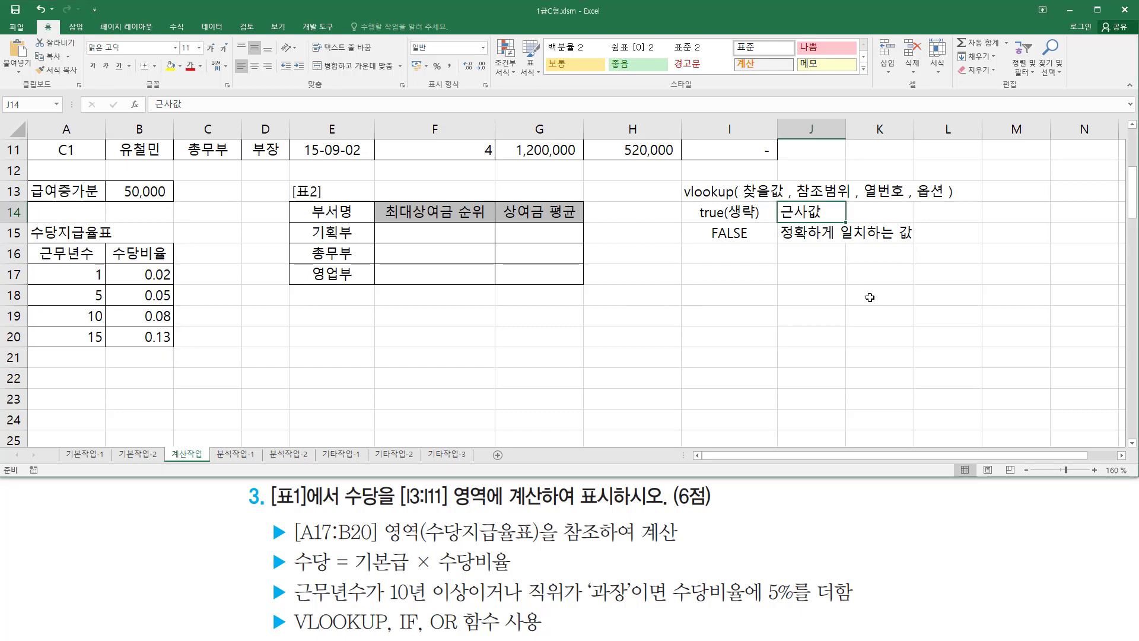
pyautogui.scroll(4, 1008, 300)
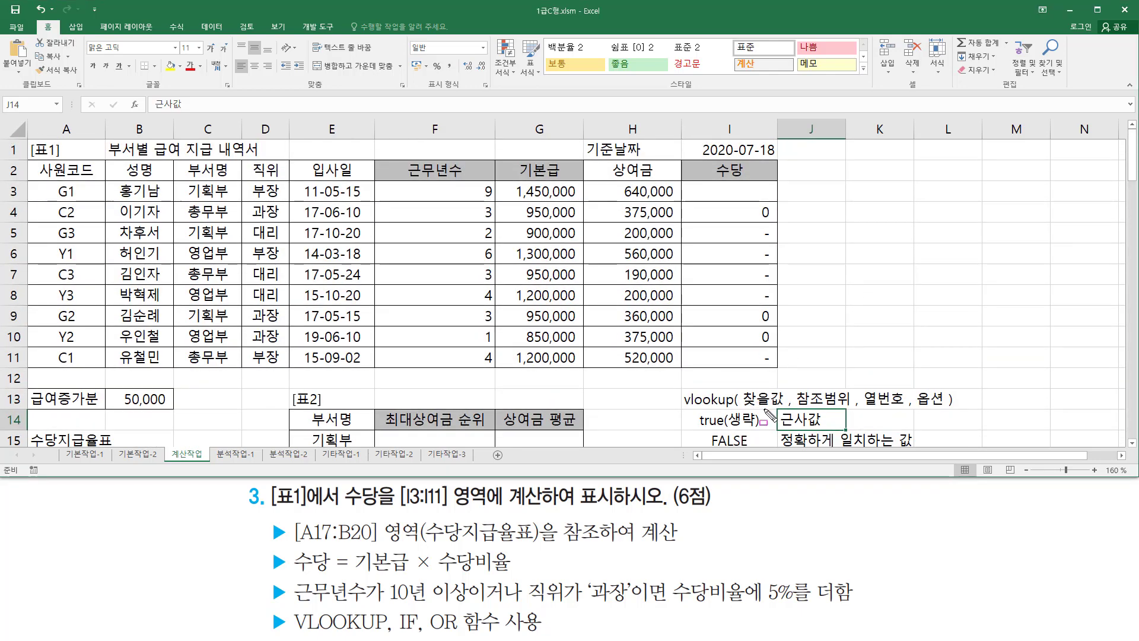
pyautogui.press('Escape')
pyautogui.hotkey('ctrl', '2')
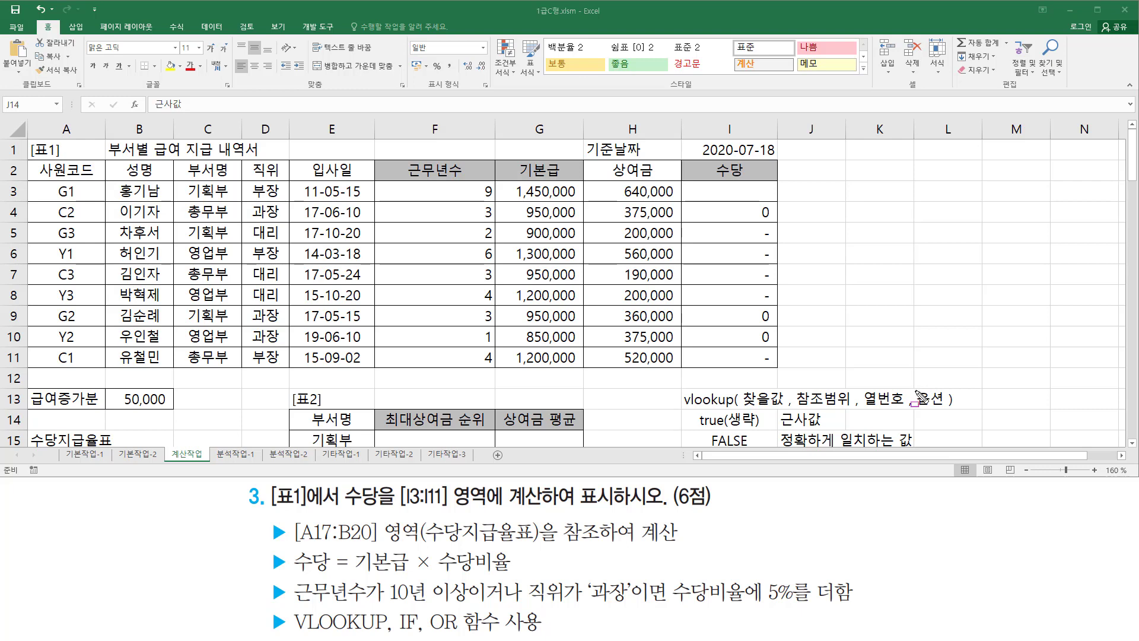
pyautogui.moveTo(914, 385); pyautogui.dragTo(948, 412)
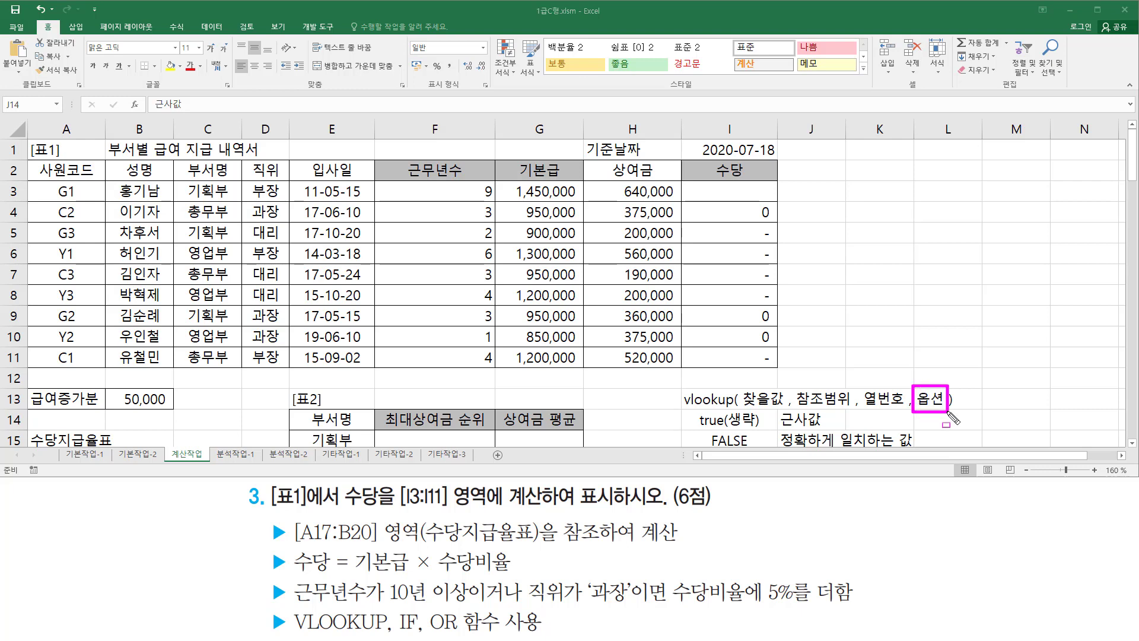
pyautogui.moveTo(692, 429); pyautogui.dragTo(846, 429)
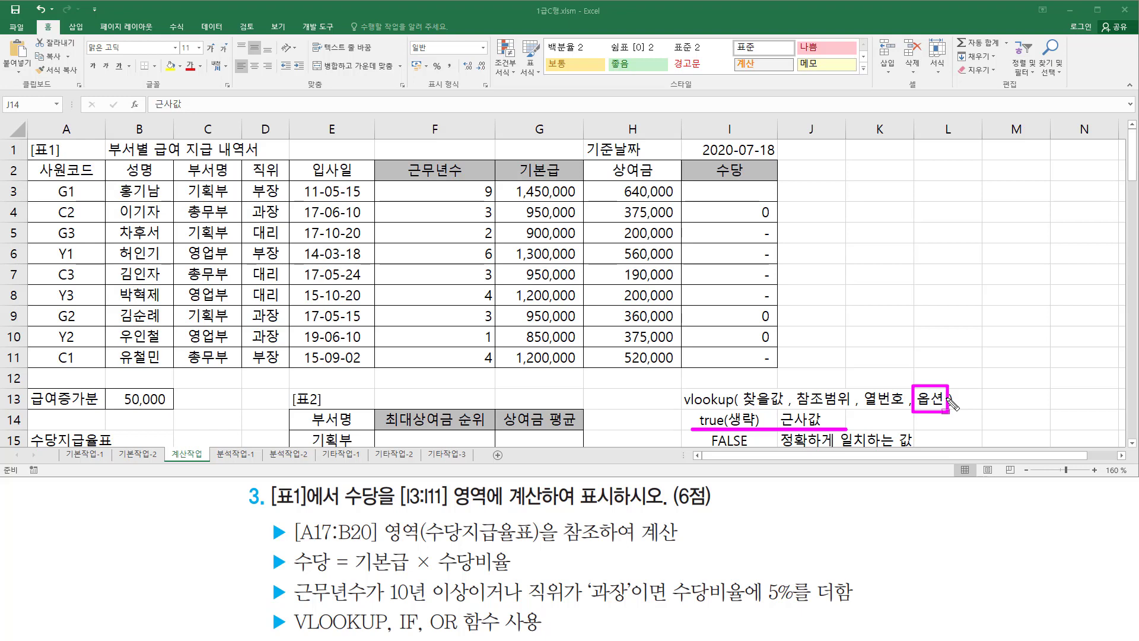
pyautogui.press('Escape')
# - Start a VLOOKUP formula in I3 with F3 as the lookup value and the absolute range $A$17:$B$20 as the table
pyautogui.click(735, 193)
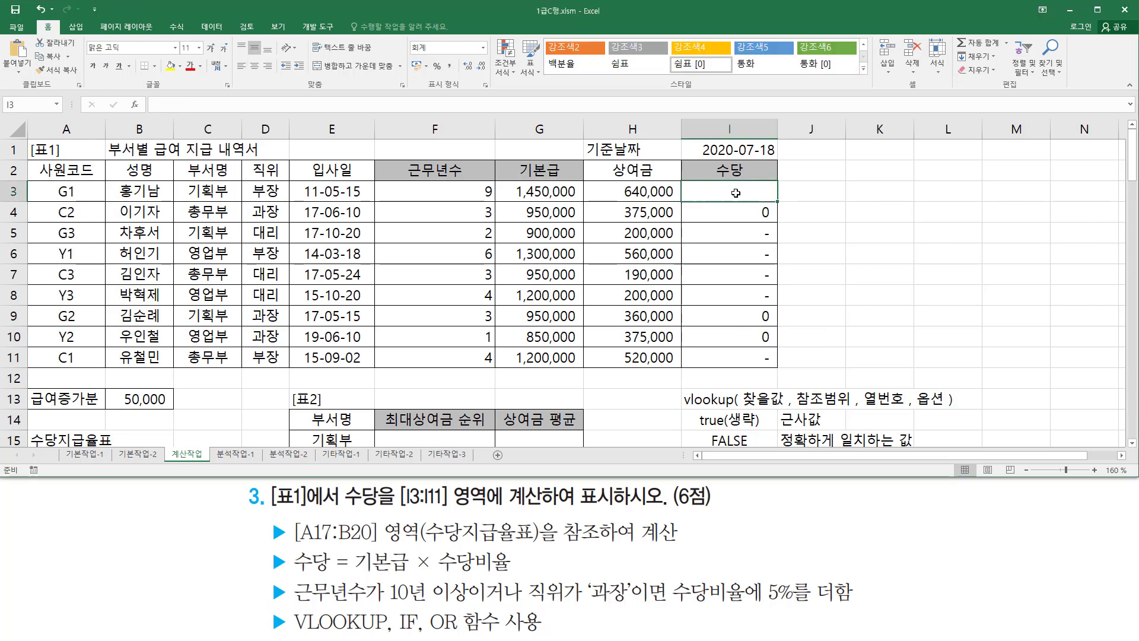
pyautogui.write('=vl')
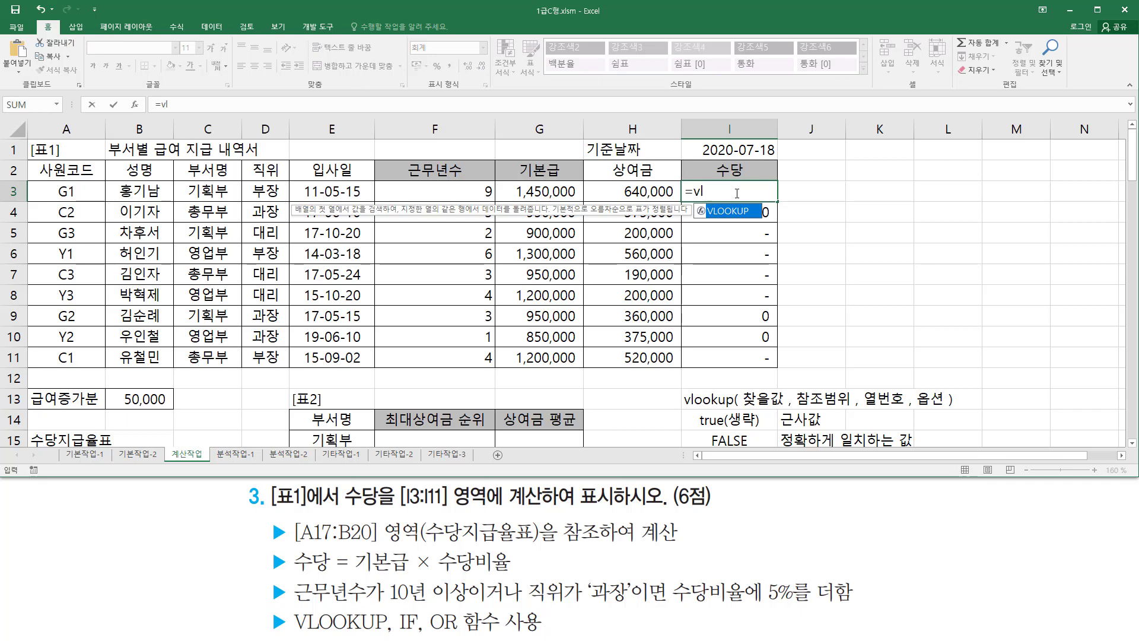
pyautogui.press('Tab')
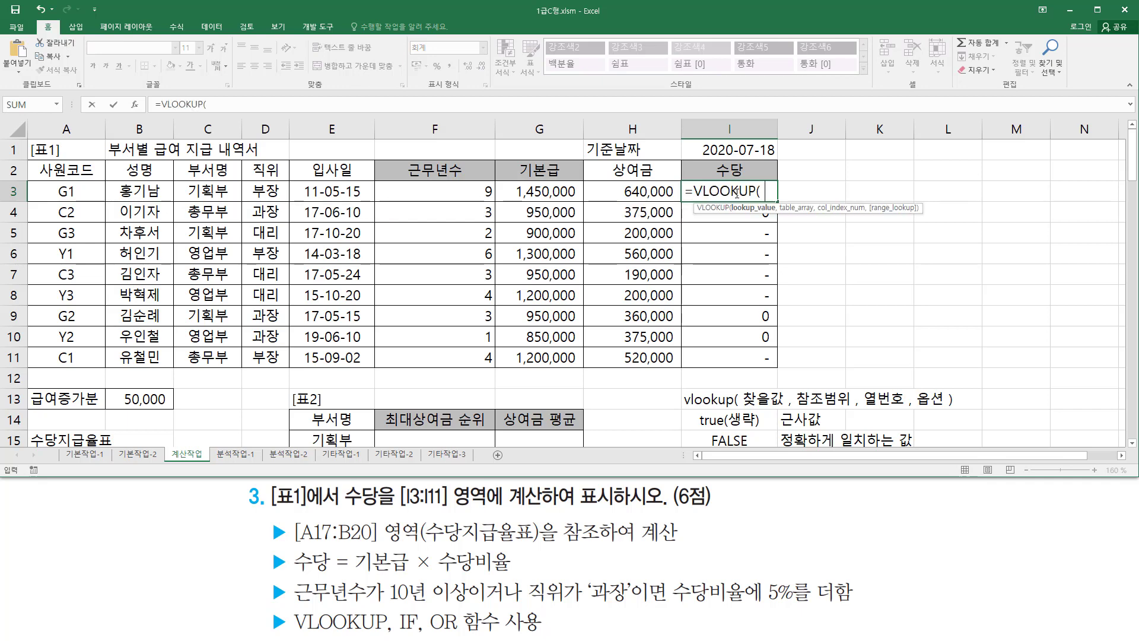
pyautogui.click(446, 198)
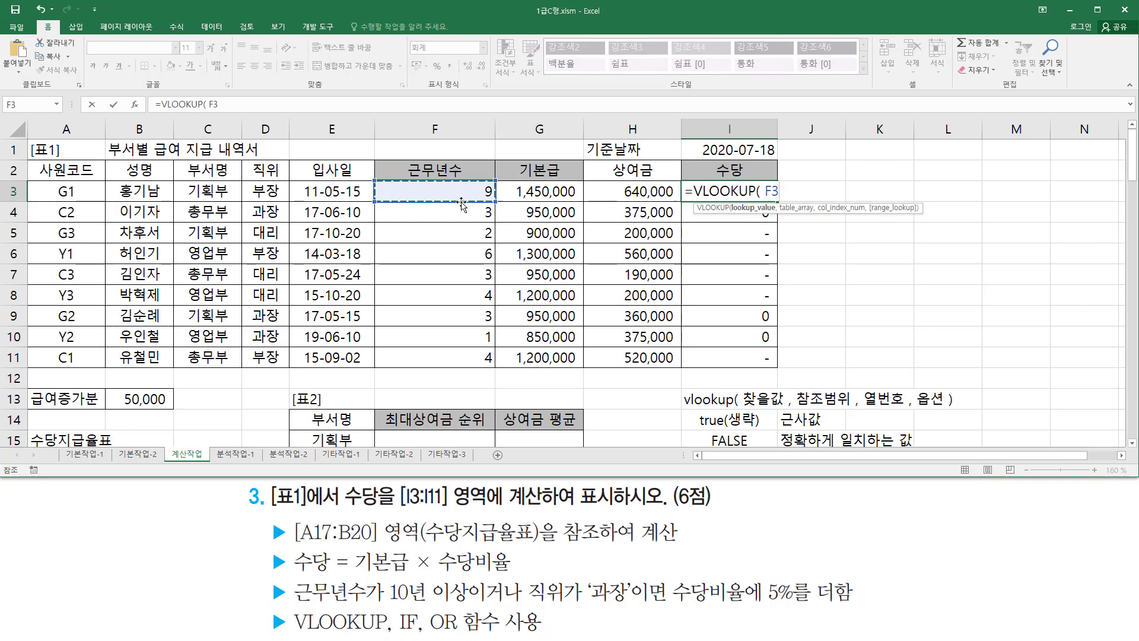
pyautogui.write(',')
pyautogui.scroll(-3, 178, 267)
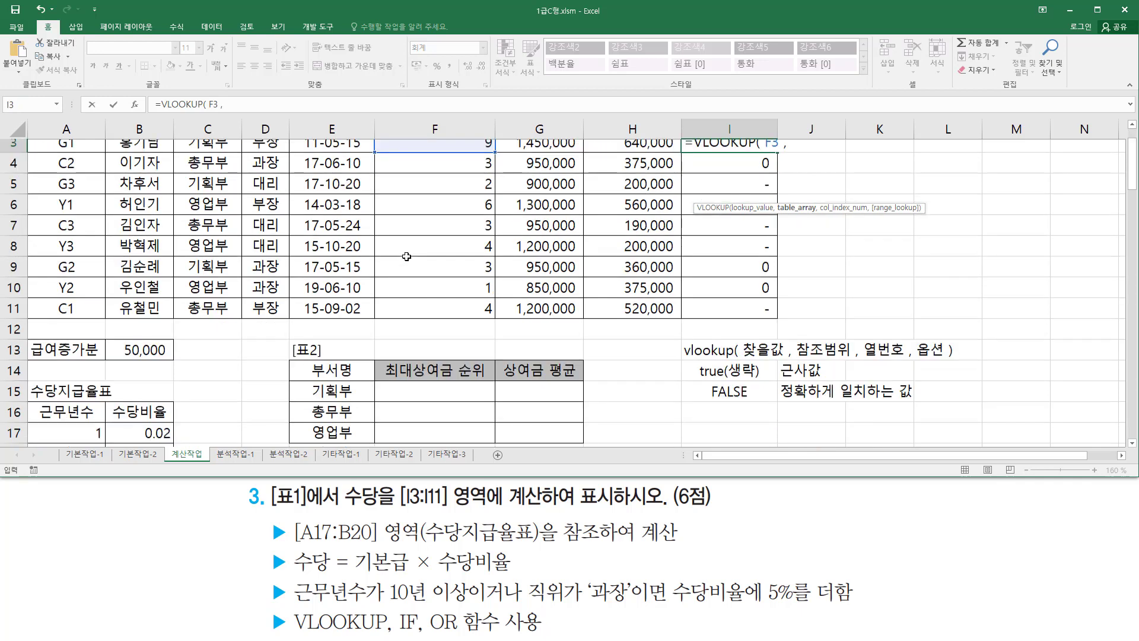
pyautogui.moveTo(90, 273); pyautogui.dragTo(131, 336)
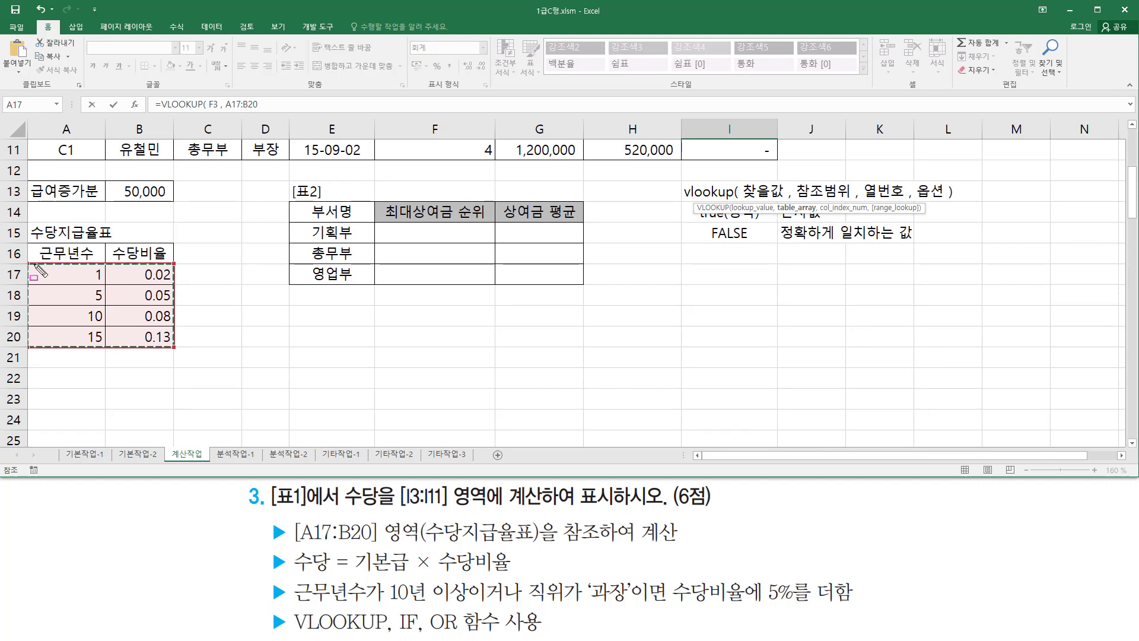
pyautogui.moveTo(35, 267)
pyautogui.mouseDown()
pyautogui.moveTo(49, 328)
pyautogui.moveTo(175, 349)
pyautogui.mouseUp()
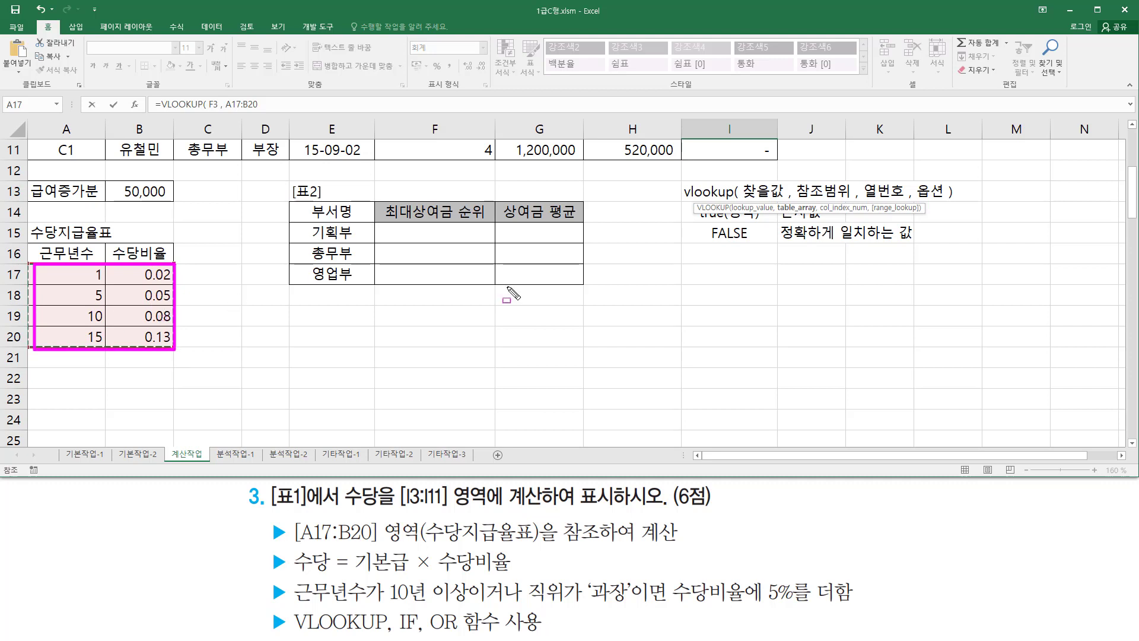
pyautogui.press('Escape')
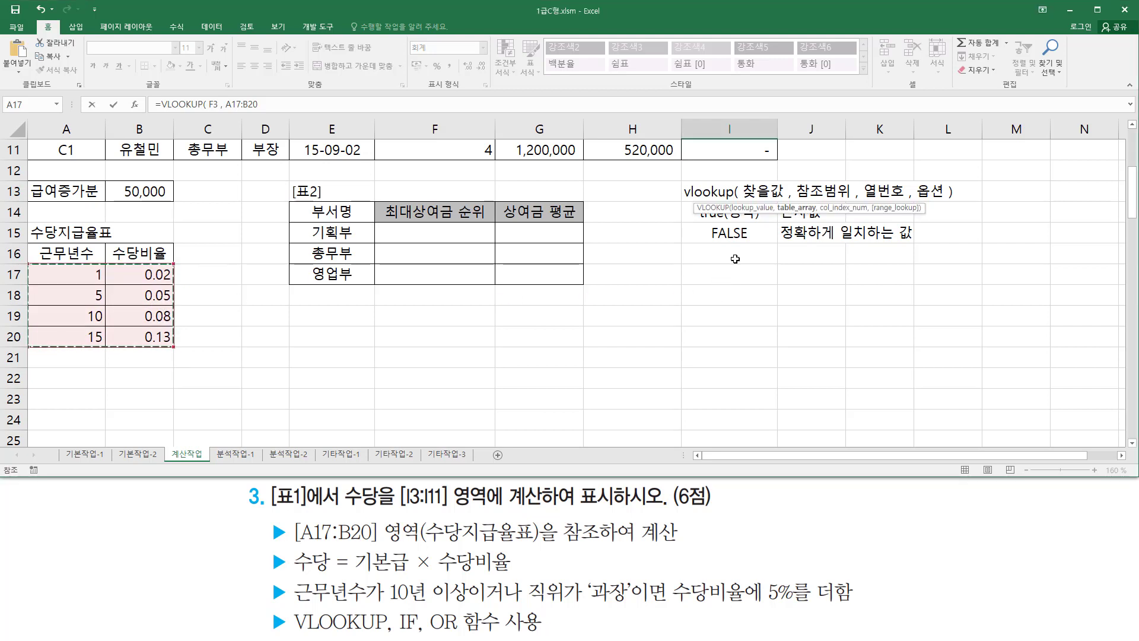
pyautogui.scroll(4, 738, 264)
pyautogui.press('F4')
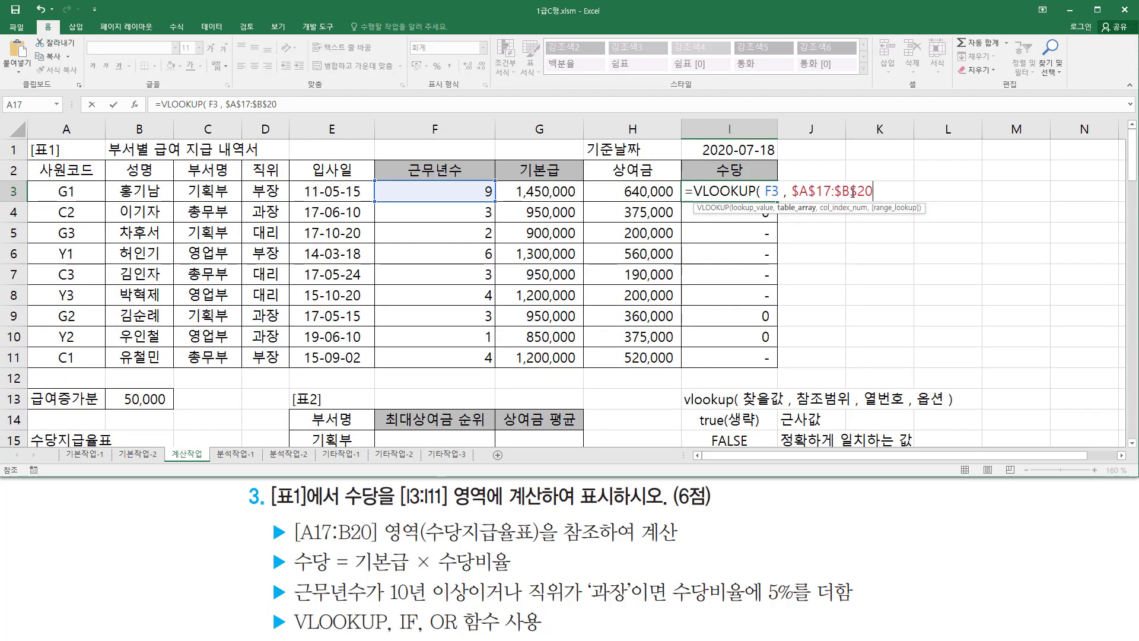
# - Complete the VLOOKUP in I3 with column index 2 and leave out the match option
pyautogui.write(',')
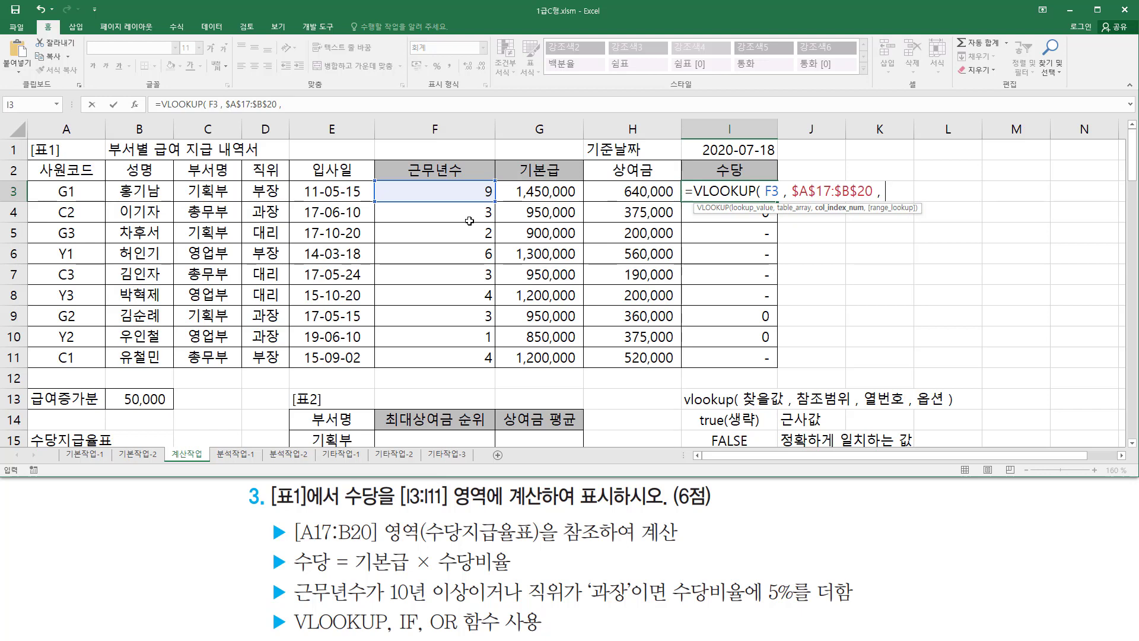
pyautogui.scroll(-3, 401, 245)
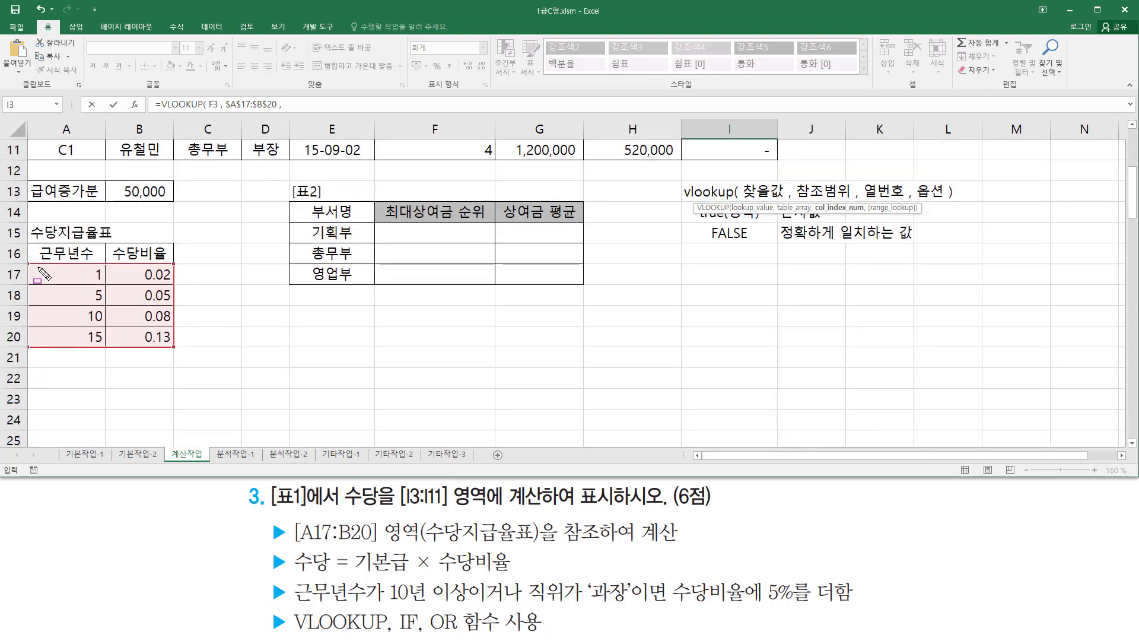
pyautogui.moveTo(45, 273)
pyautogui.mouseDown()
pyautogui.moveTo(89, 317)
pyautogui.moveTo(175, 348)
pyautogui.mouseUp()
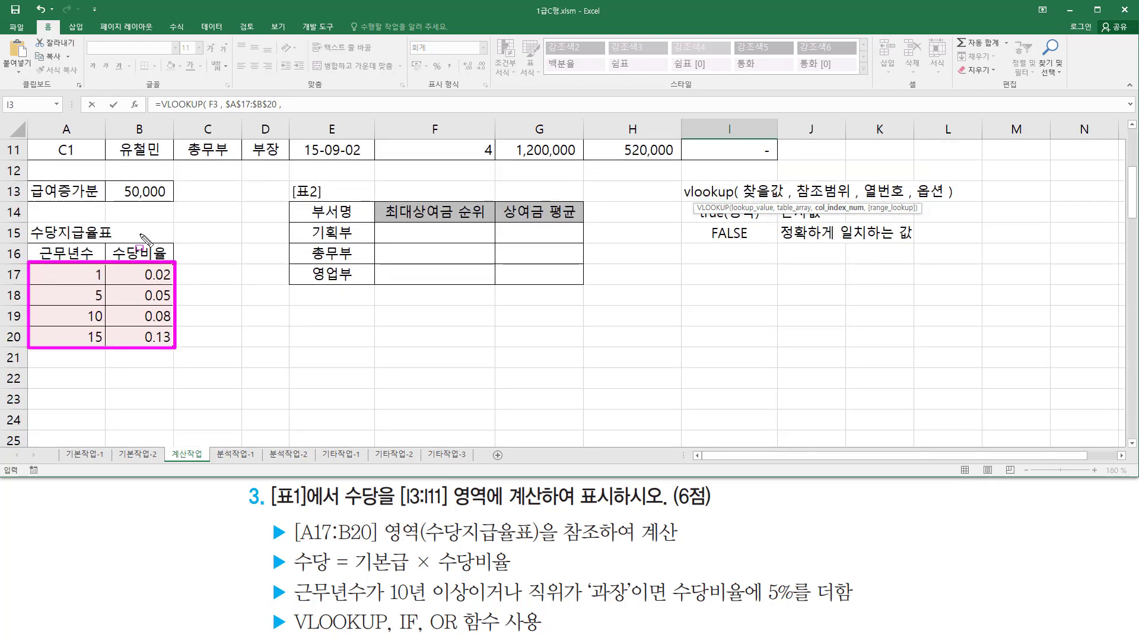
pyautogui.moveTo(149, 219); pyautogui.dragTo(148, 341)
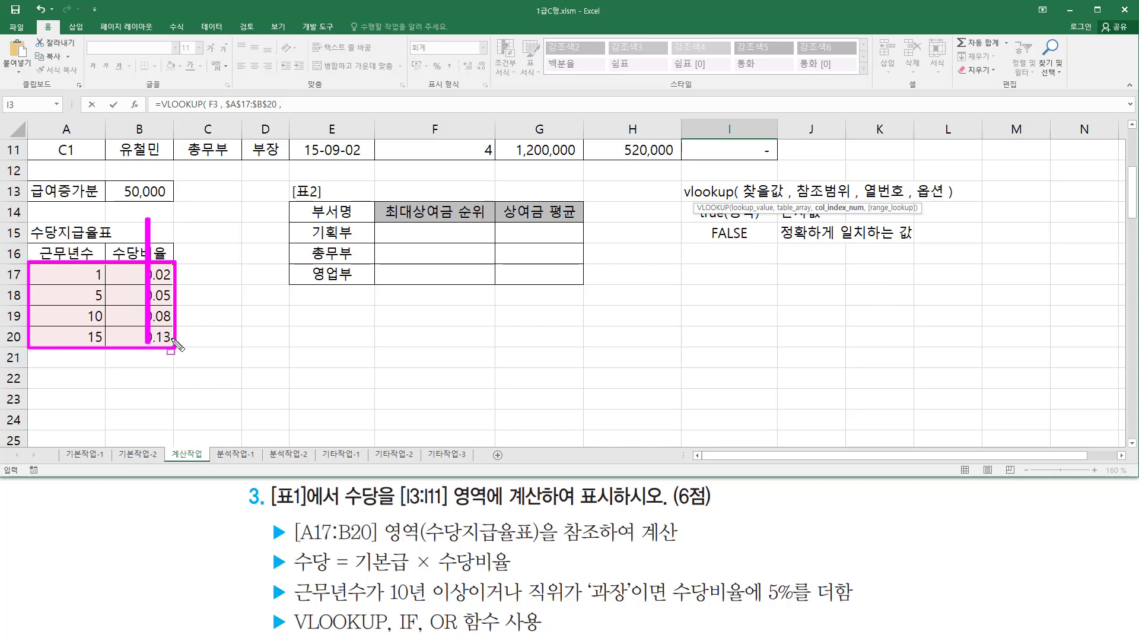
pyautogui.press('Escape')
pyautogui.scroll(4, 953, 268)
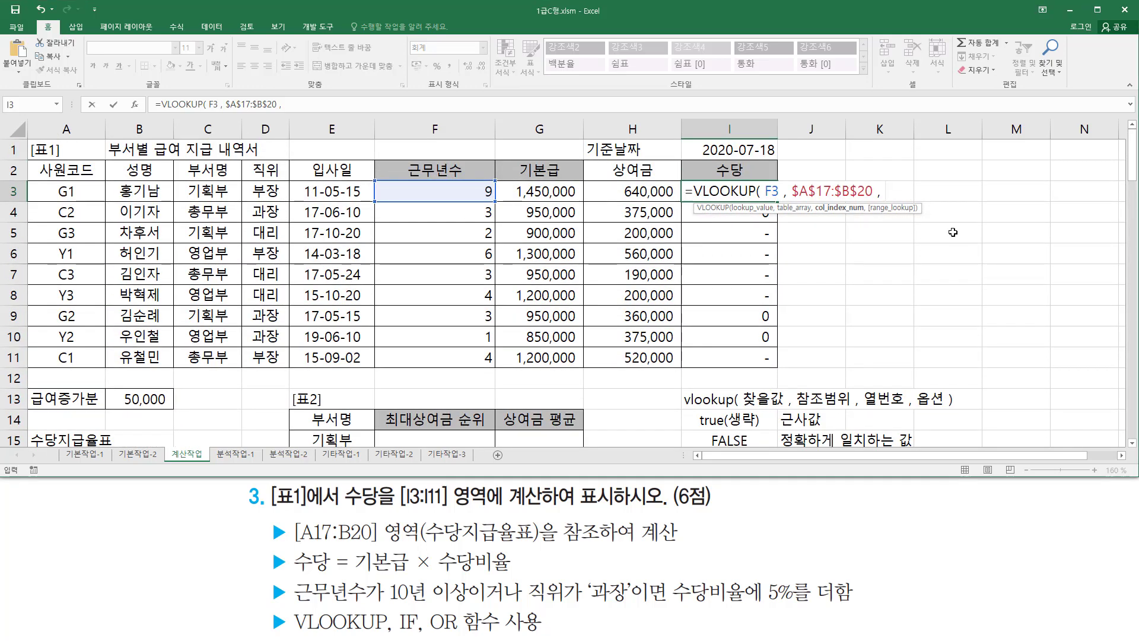
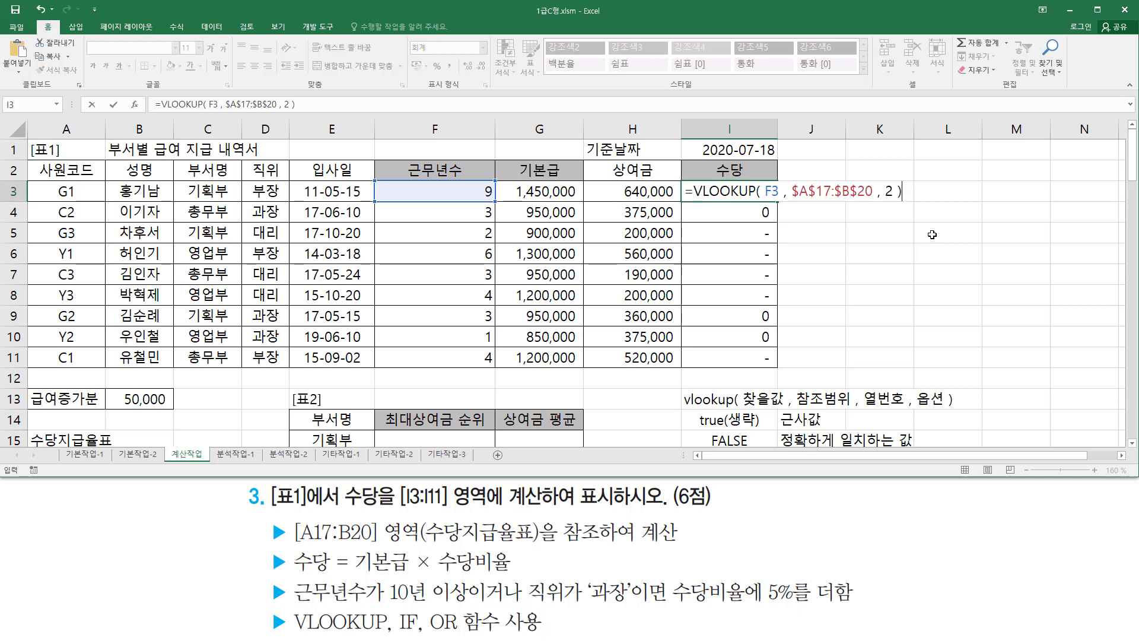
# - Insert "G3 *" ahead of VLOOKUP in the I3 formula to multiply the 기본급 by the allowance rate
pyautogui.moveTo(441, 571); pyautogui.dragTo(516, 573)
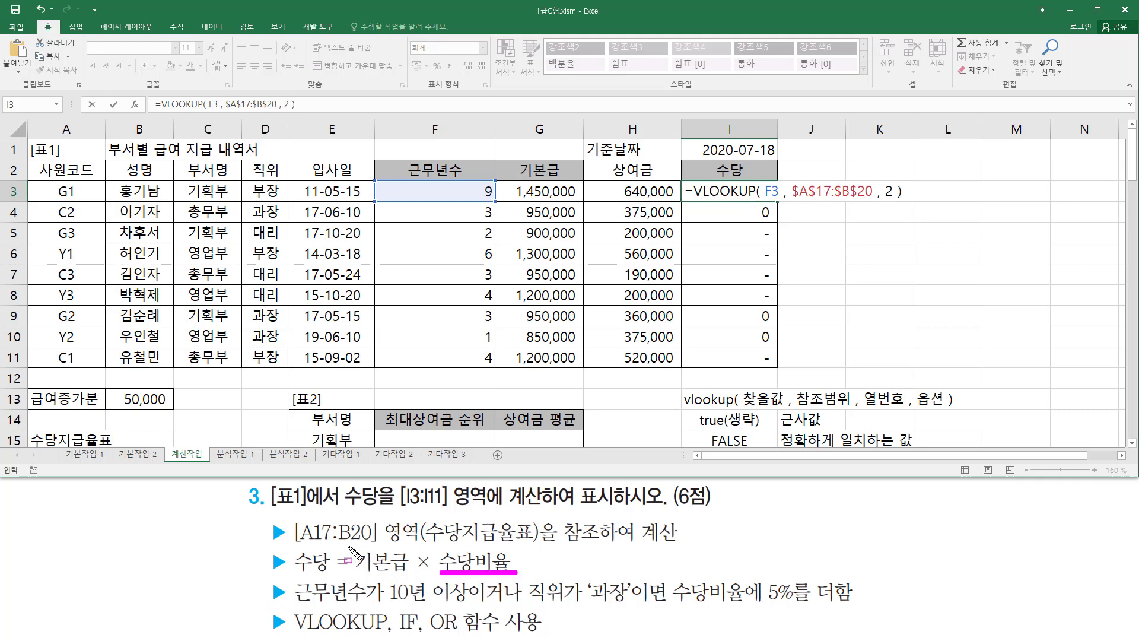
pyautogui.moveTo(349, 546); pyautogui.dragTo(437, 579)
pyautogui.press('Escape')
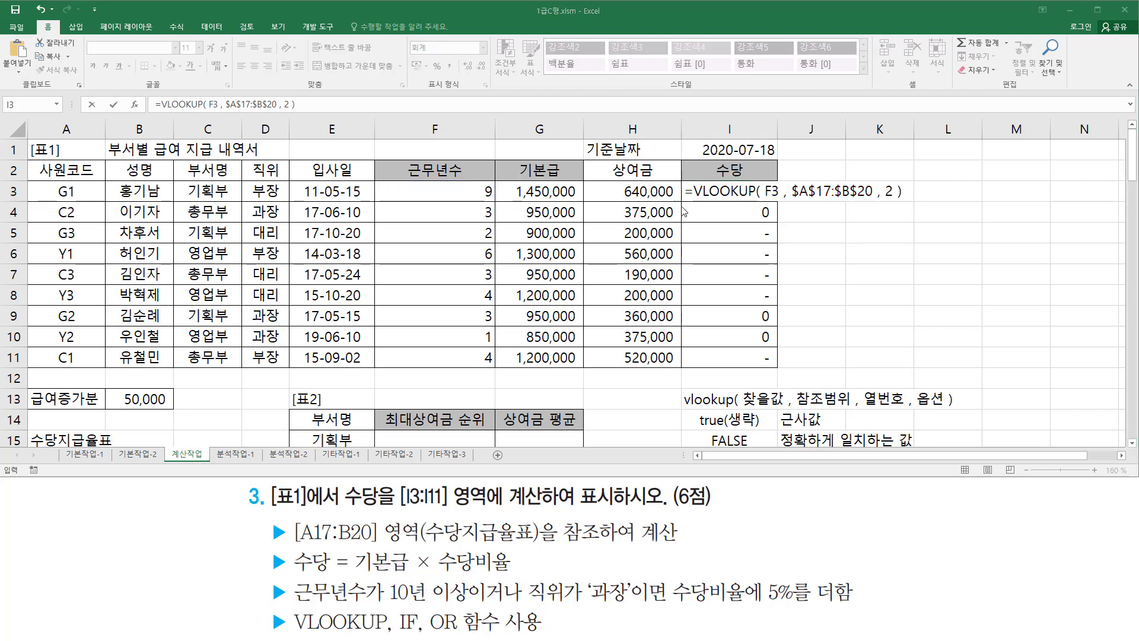
pyautogui.press('F2')
pyautogui.click(697, 192)
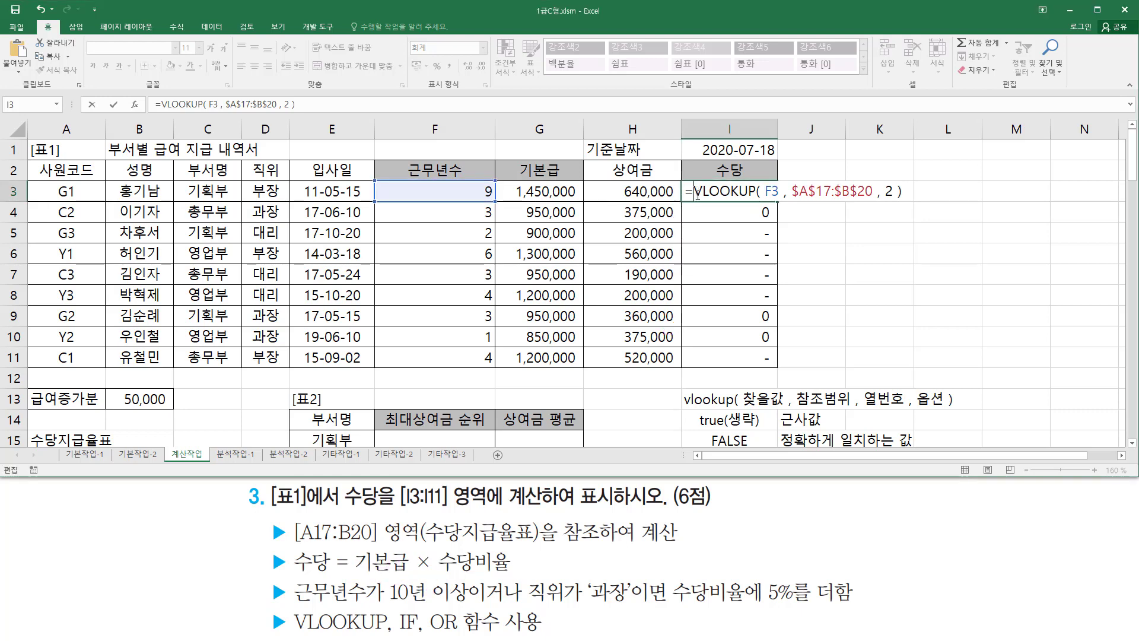
pyautogui.click(550, 189)
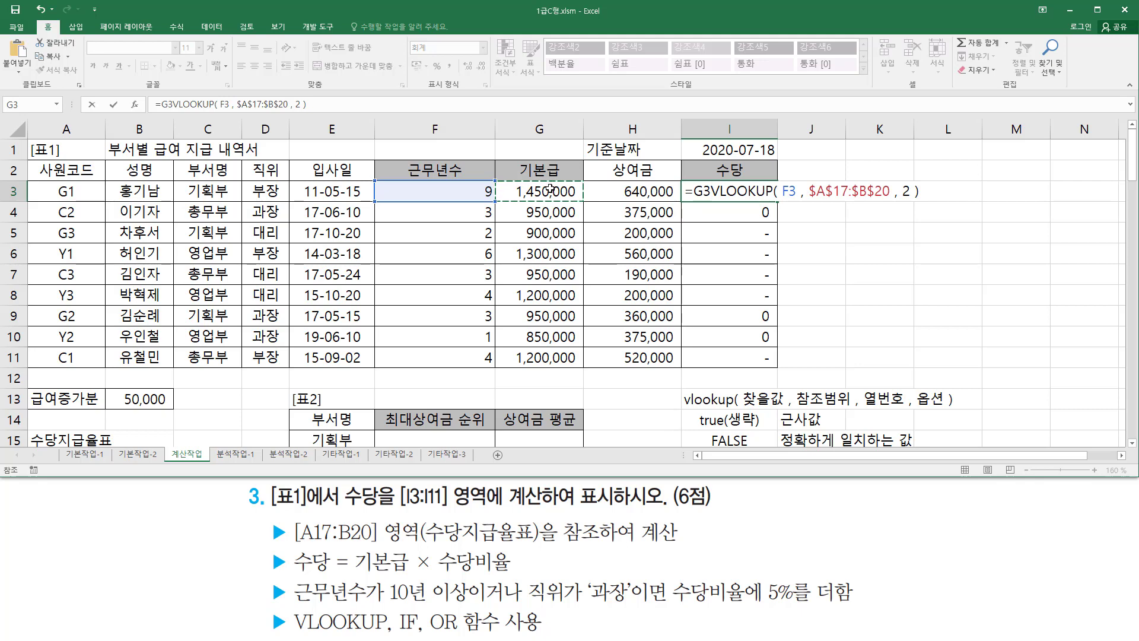
pyautogui.write('*')
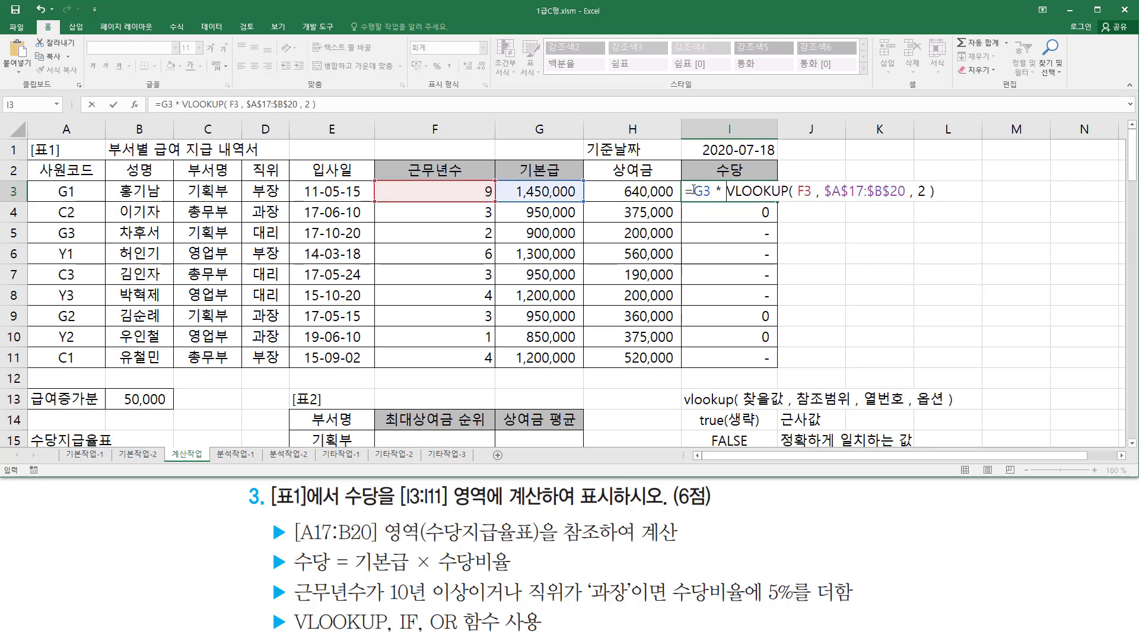
pyautogui.click(693, 191)
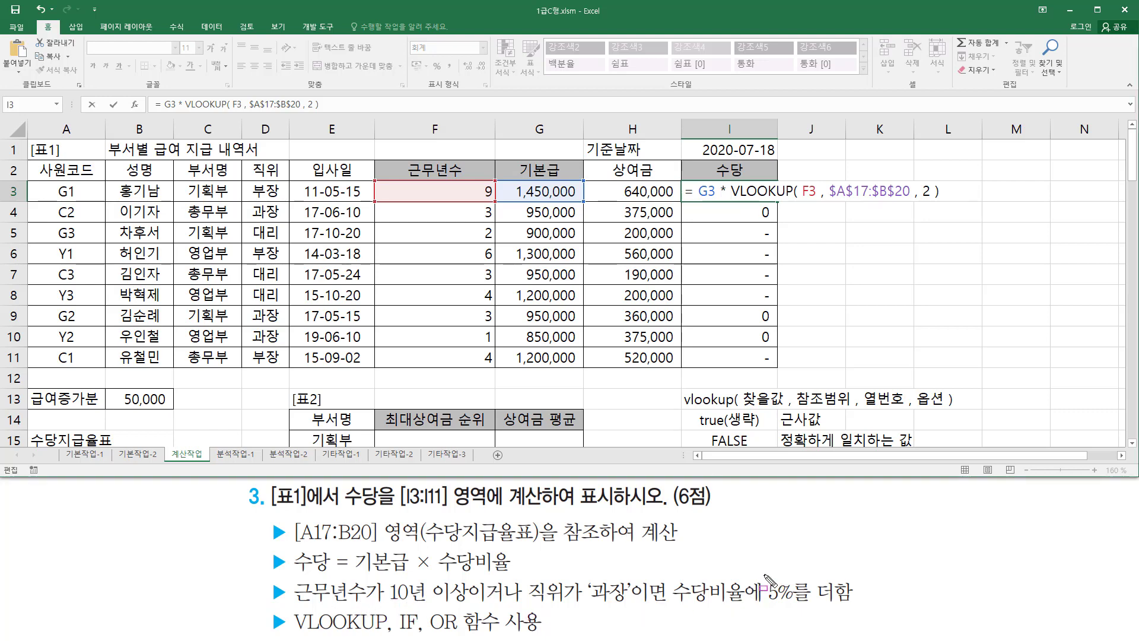
# - Append + IF( OR( F3>=10, D3="과장" ), 5%, 0 ) to the I3 formula for the extra allowance rate
pyautogui.moveTo(765, 575)
pyautogui.mouseDown()
pyautogui.moveTo(830, 621)
pyautogui.moveTo(873, 620)
pyautogui.moveTo(864, 614)
pyautogui.mouseUp()
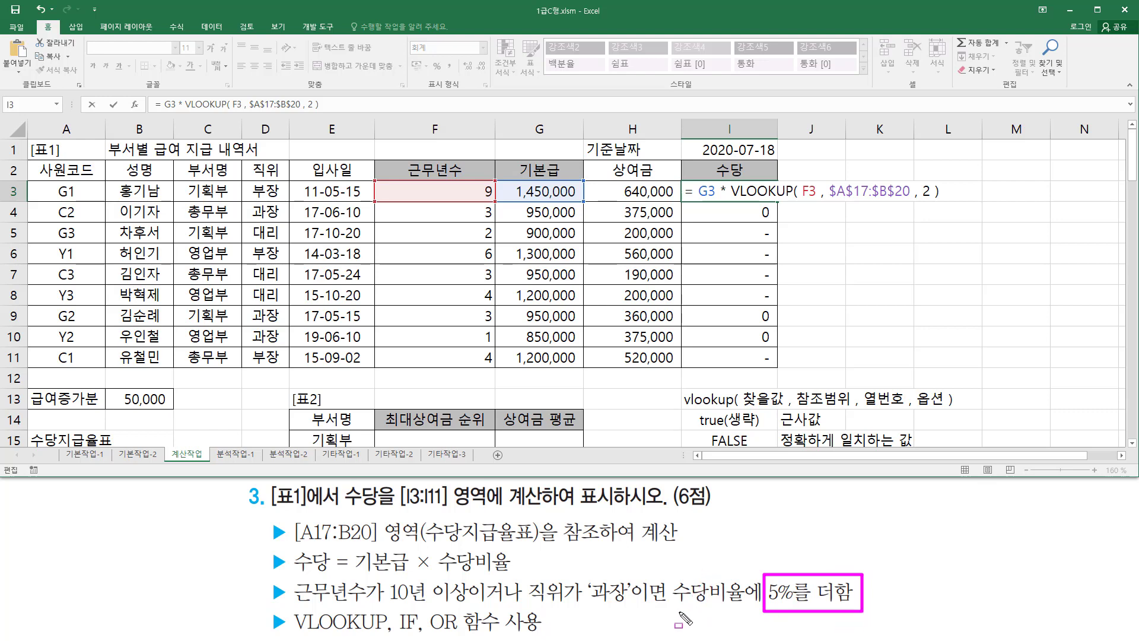
pyautogui.moveTo(676, 609); pyautogui.dragTo(765, 609)
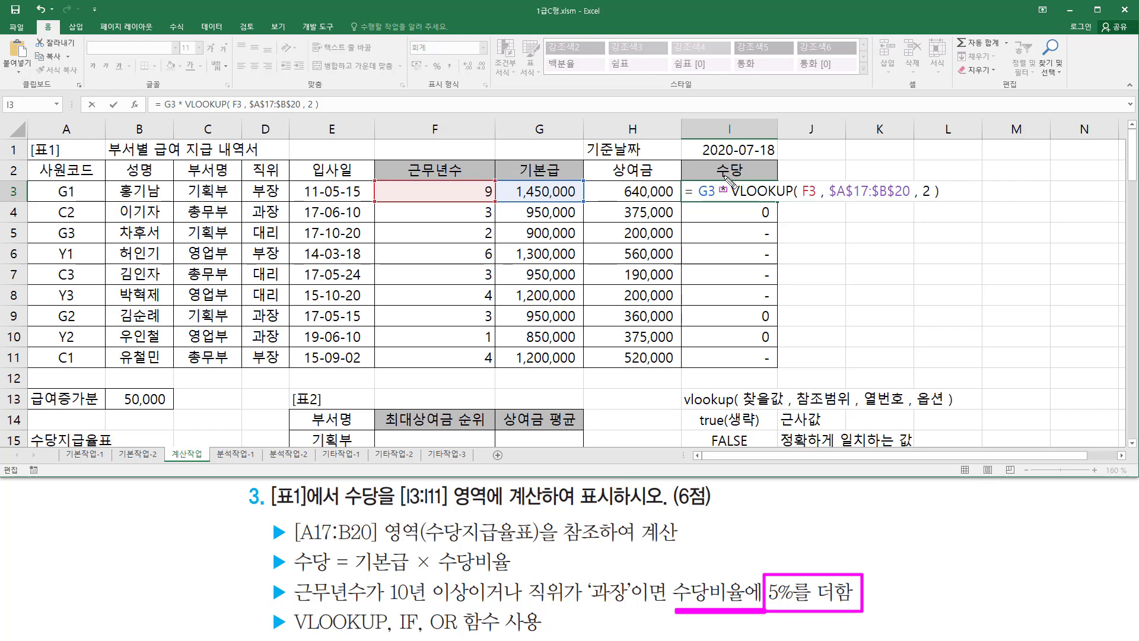
pyautogui.moveTo(735, 201); pyautogui.dragTo(943, 202)
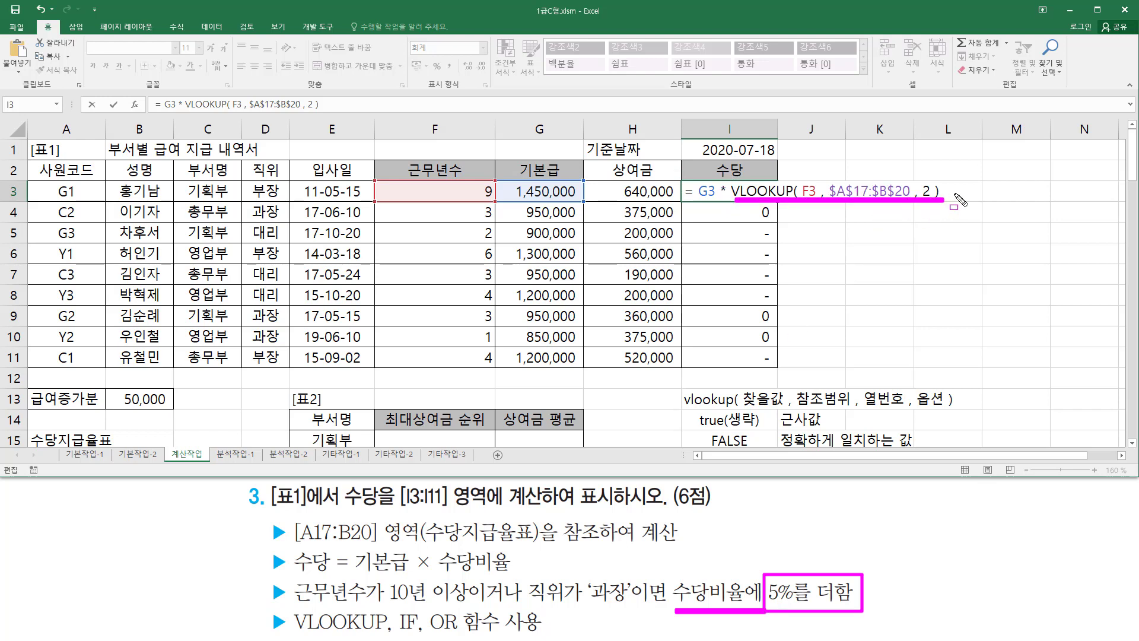
pyautogui.press('Escape')
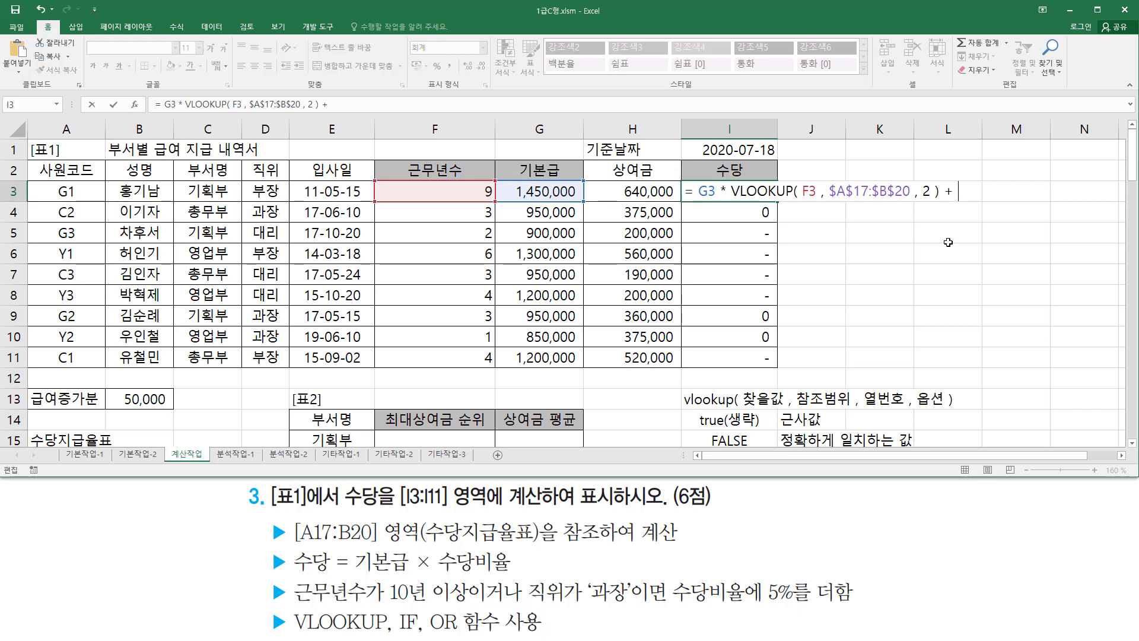
pyautogui.write('IF( OR( F3>=10, D3="과장" ), 5%, 0 )')
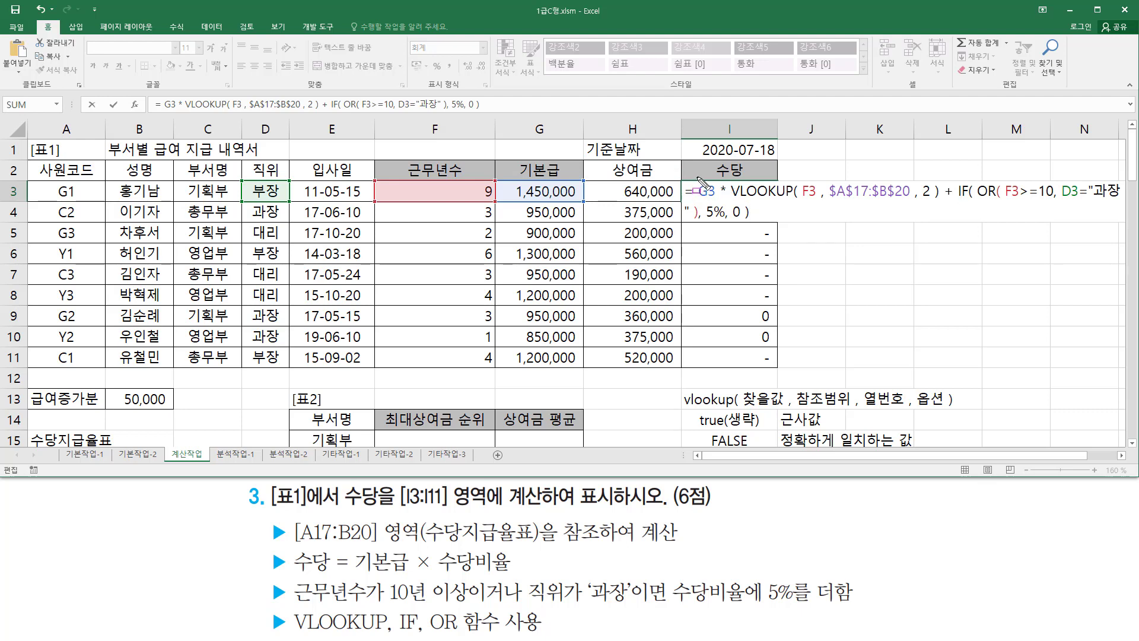
pyautogui.moveTo(696, 177); pyautogui.dragTo(729, 199)
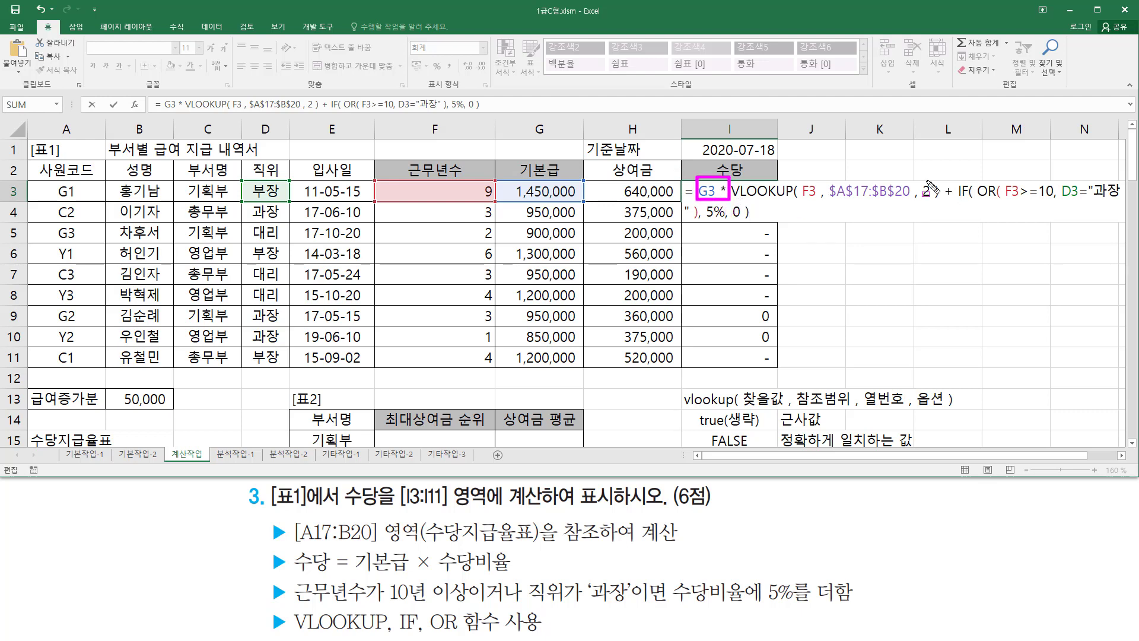
# - Enclose the VLOOKUP + IF sum in the I3 formula in parentheses so G3 multiplies the whole rate, and commit the formula
pyautogui.press('Escape')
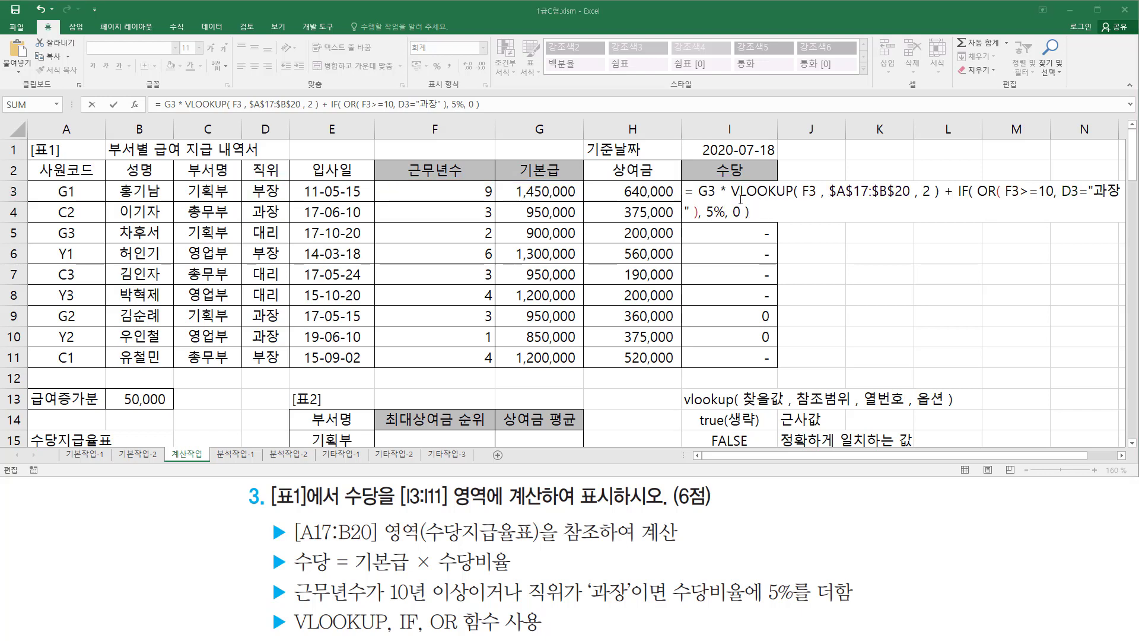
pyautogui.moveTo(706, 221); pyautogui.dragTo(741, 222)
pyautogui.press('Escape')
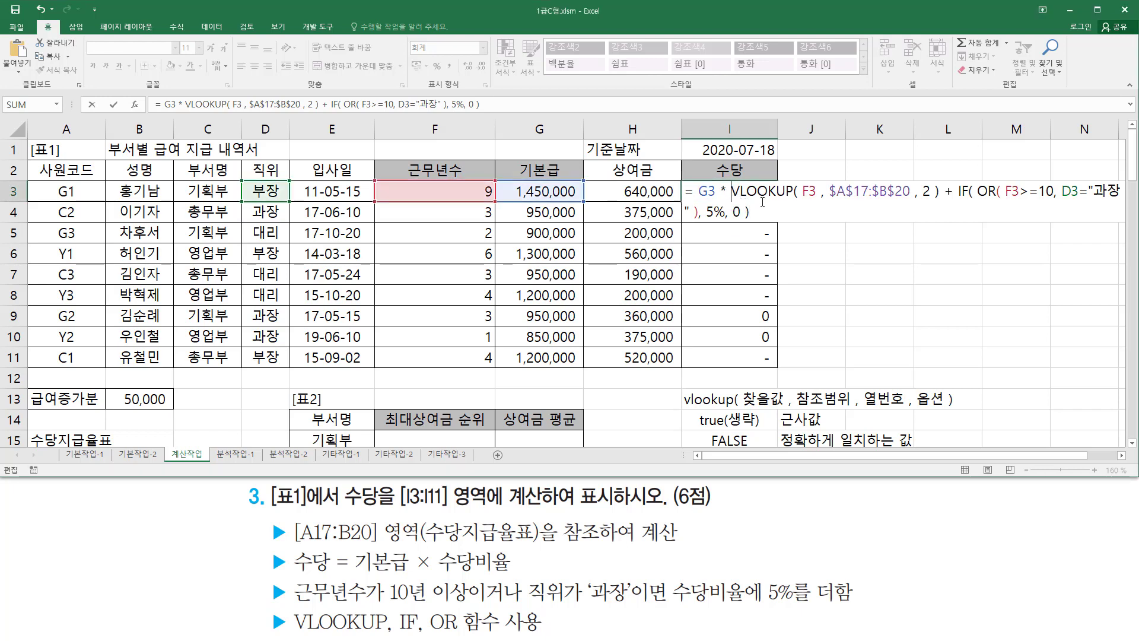
pyautogui.write('(')
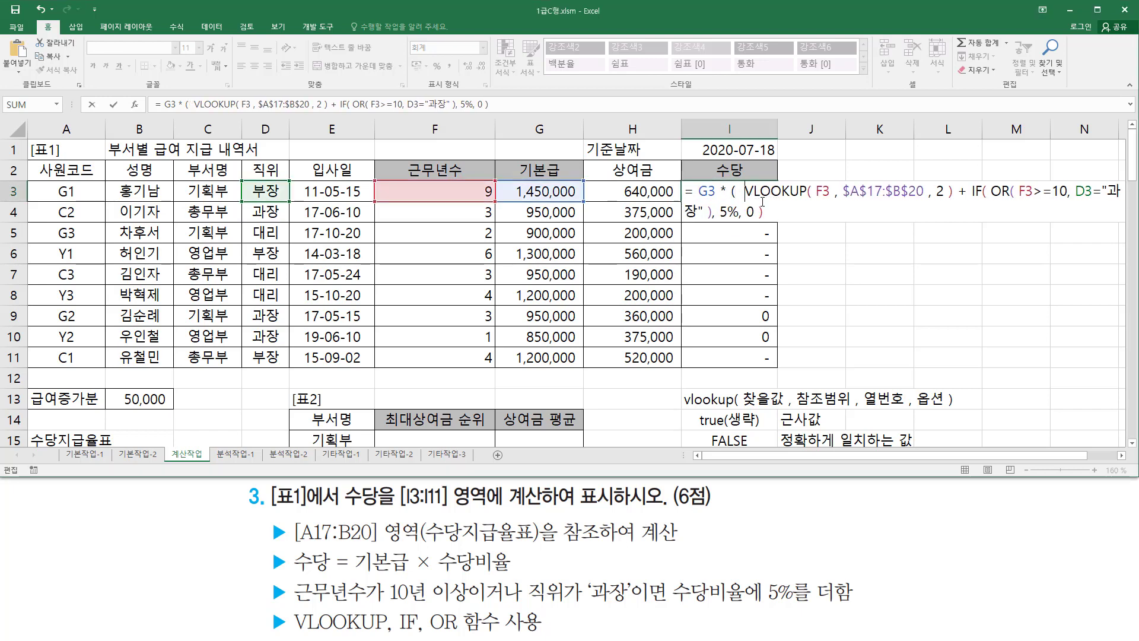
pyautogui.press('Down')
pyautogui.press('End')
pyautogui.moveTo(735, 179)
pyautogui.mouseDown()
pyautogui.moveTo(761, 200)
pyautogui.moveTo(1138, 200)
pyautogui.mouseUp()
pyautogui.moveTo(681, 224); pyautogui.dragTo(760, 223)
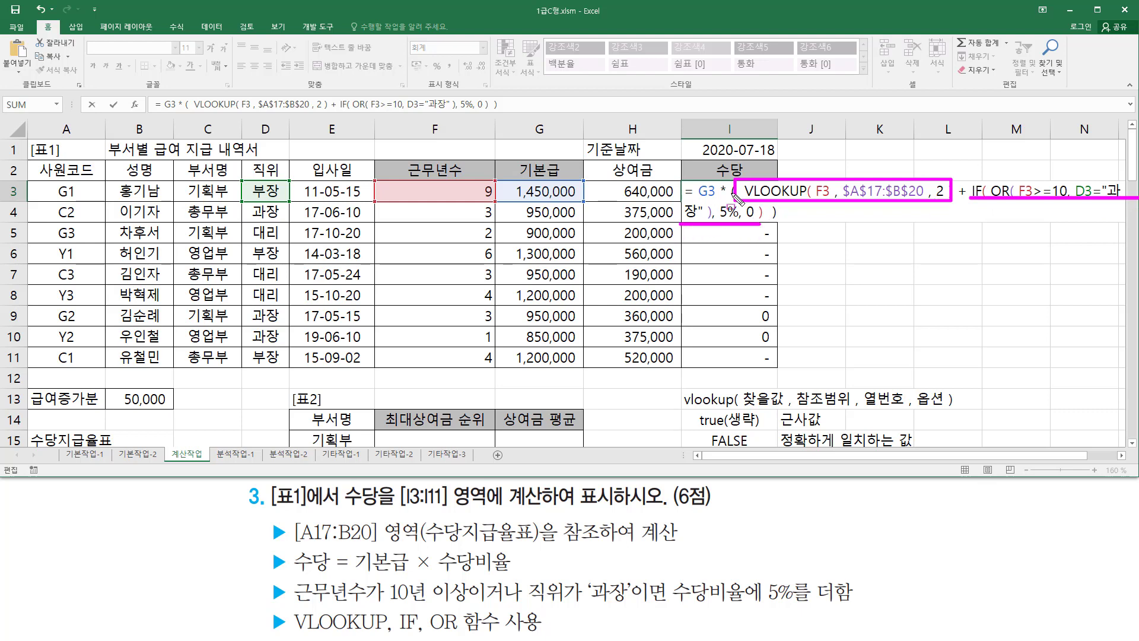
pyautogui.moveTo(733, 178); pyautogui.dragTo(731, 155)
pyautogui.moveTo(773, 234); pyautogui.dragTo(774, 243)
pyautogui.moveTo(698, 200); pyautogui.dragTo(724, 200)
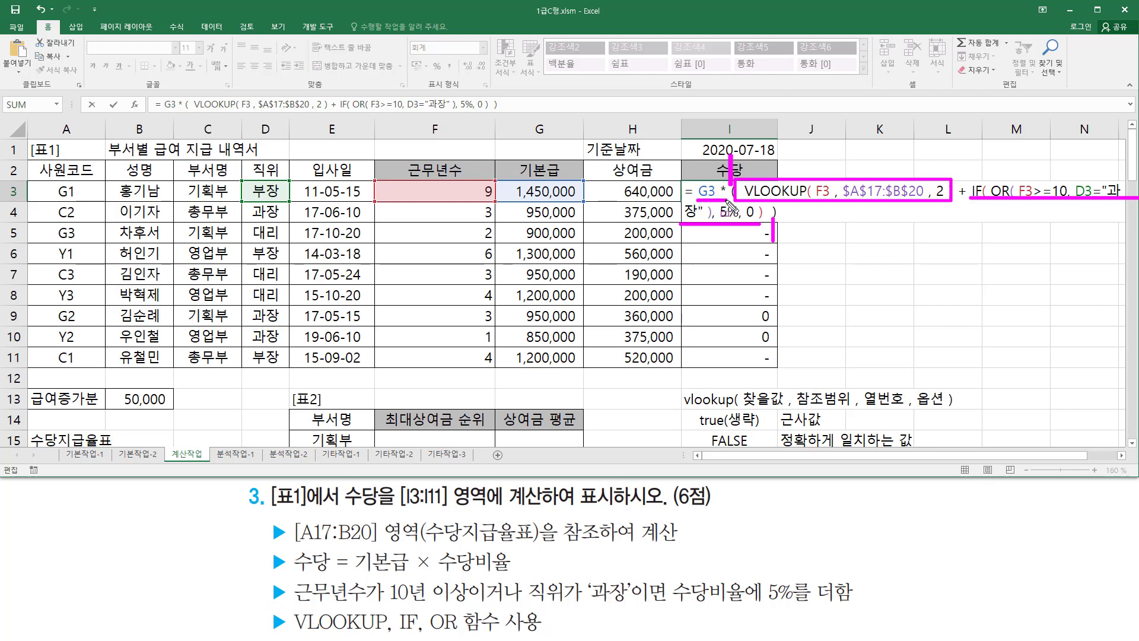
pyautogui.press('Escape')
pyautogui.click(771, 191)
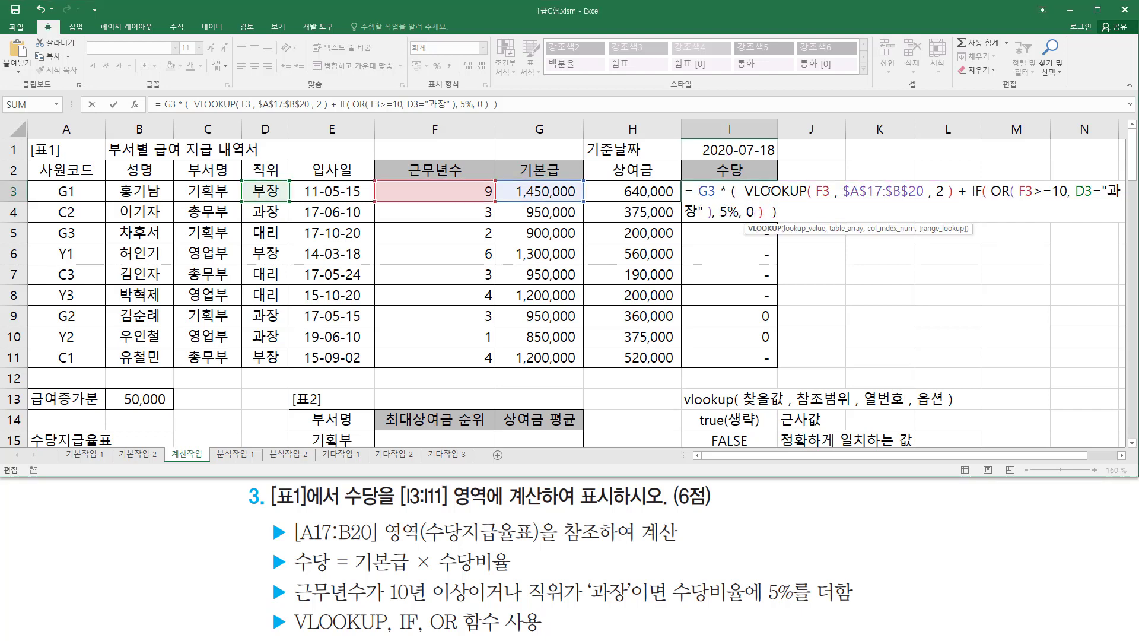
pyautogui.press('Return')
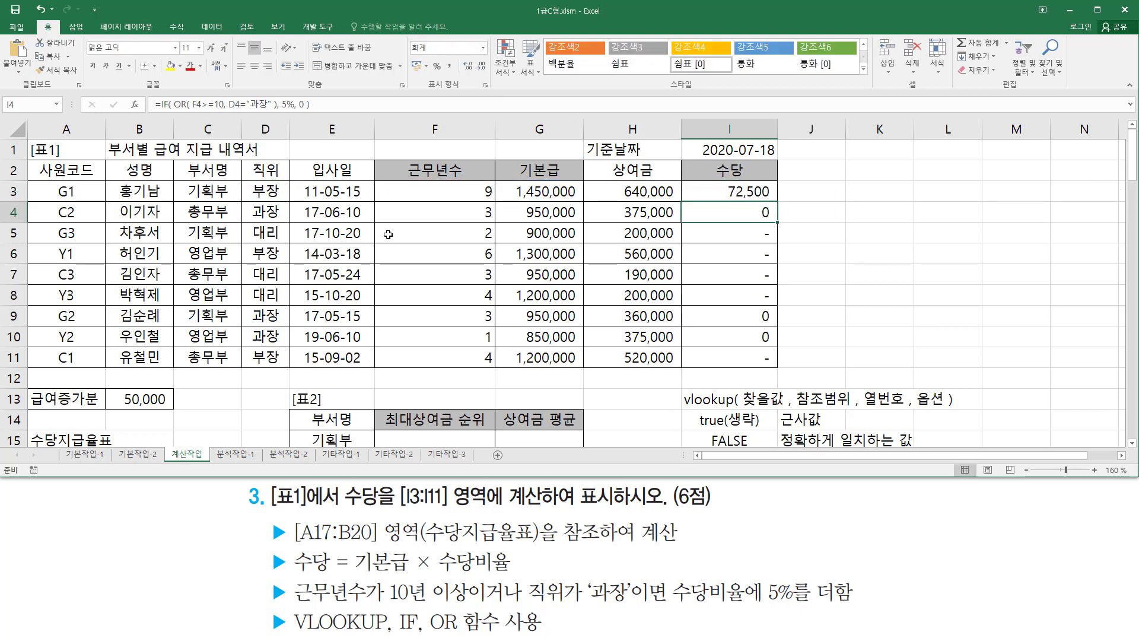
# - Copy the 수당 formula from I3 down through I11
pyautogui.hotkey('ctrl', '2')
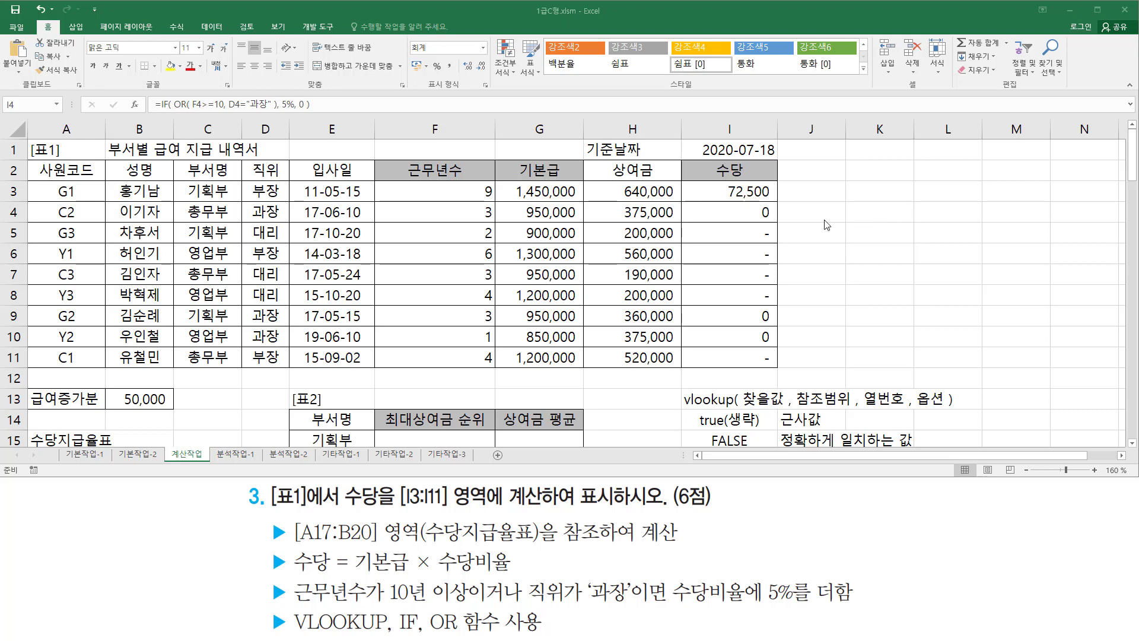
pyautogui.click(767, 191)
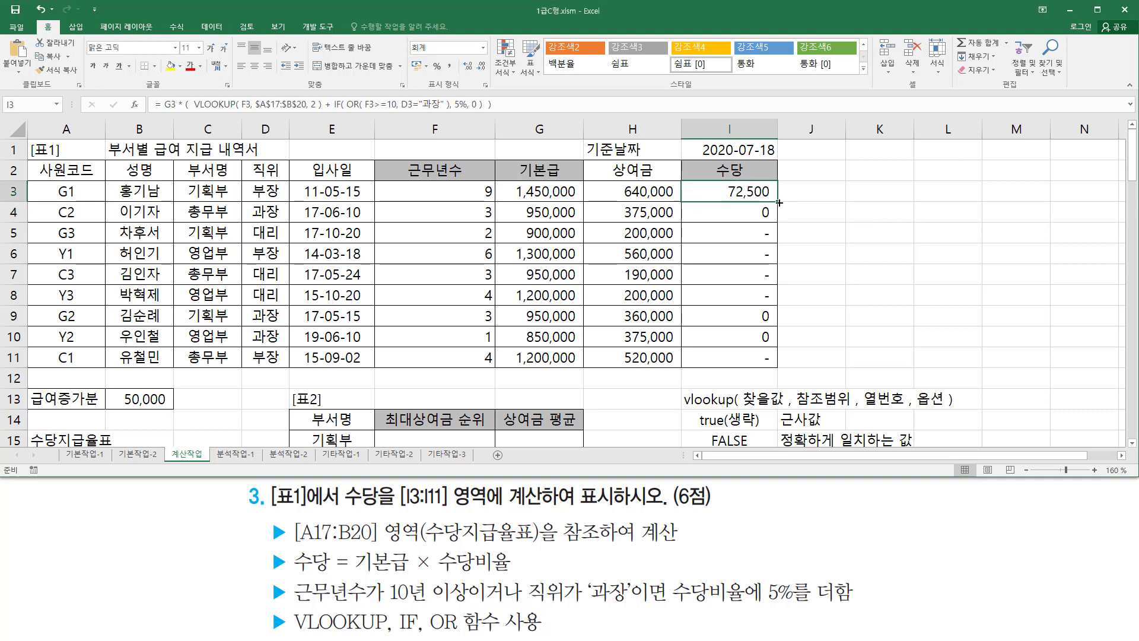
pyautogui.moveTo(779, 202); pyautogui.dragTo(790, 364)
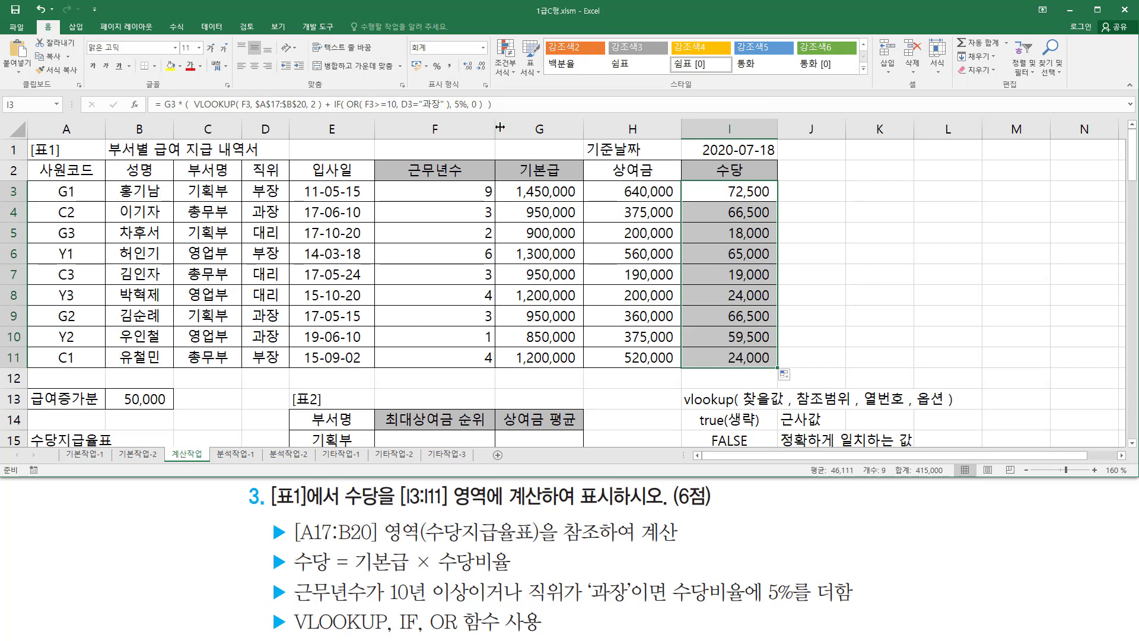
# - Write out the complete I3 formula as a reference note in G12, below Table 1
pyautogui.click(539, 376)
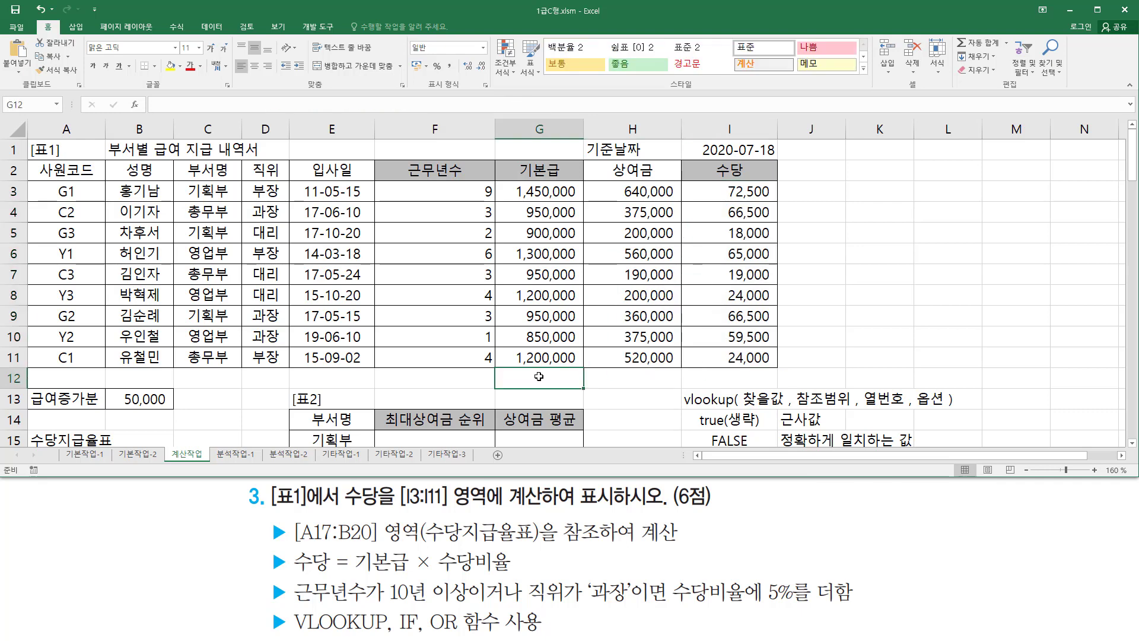
pyautogui.write('= G3 *( VLOOKUP( F3, $A$17:$B$20, 2 ) + IF( OR( F3>=10, D3="과장" ), 5%, 0 ) )')
pyautogui.press('Return')
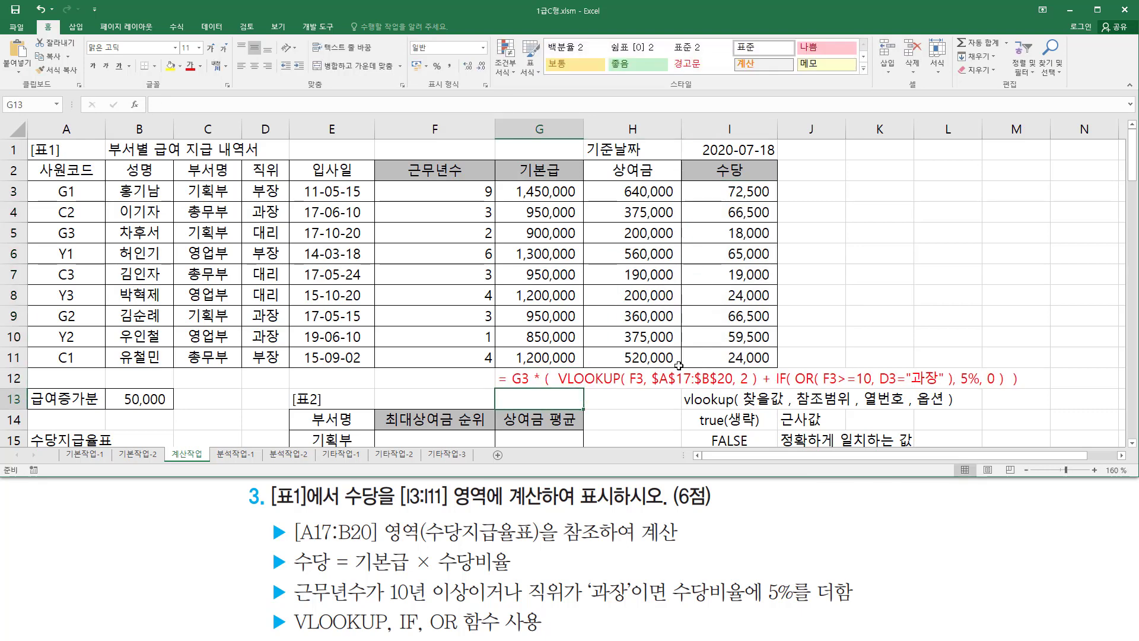
pyautogui.click(980, 300)
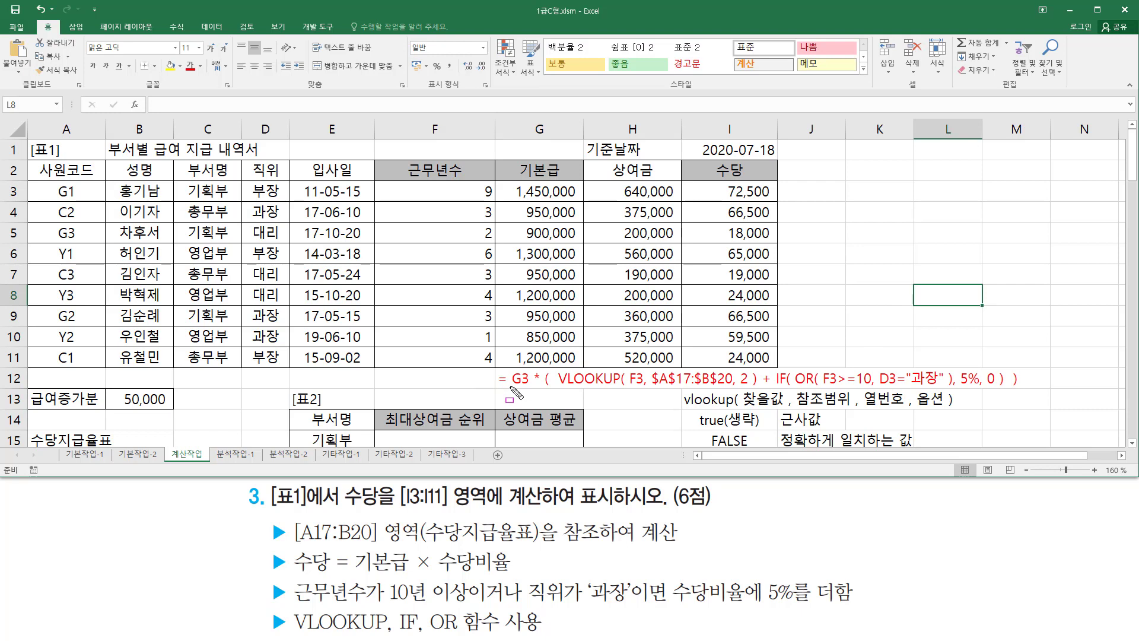
pyautogui.moveTo(509, 388); pyautogui.dragTo(540, 389)
pyautogui.moveTo(558, 389); pyautogui.dragTo(757, 390)
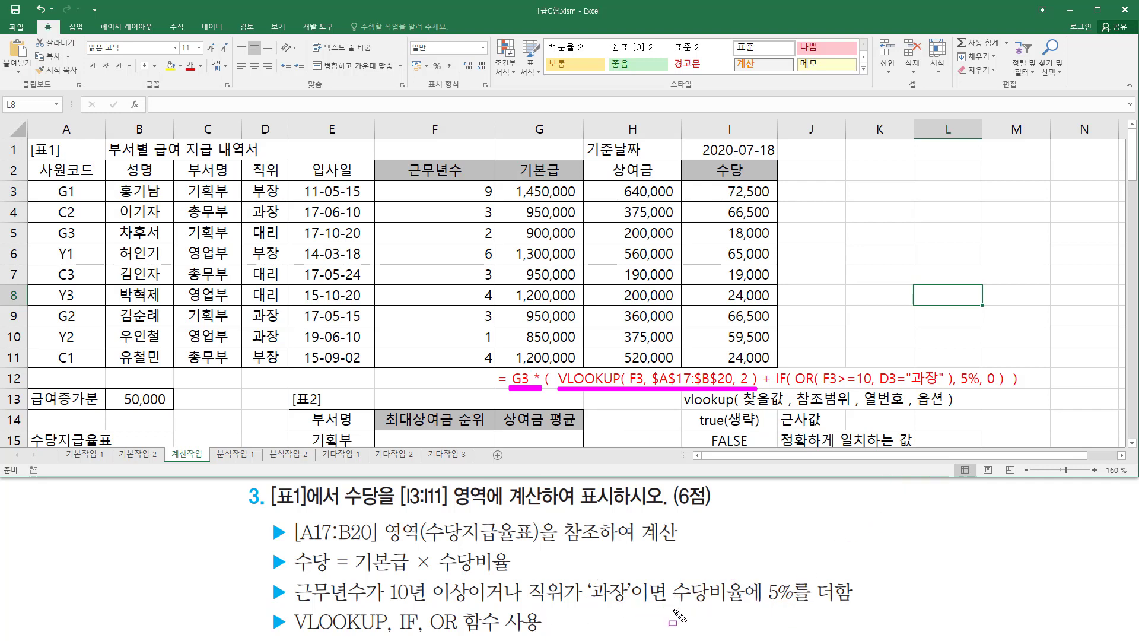
pyautogui.moveTo(673, 606); pyautogui.dragTo(852, 605)
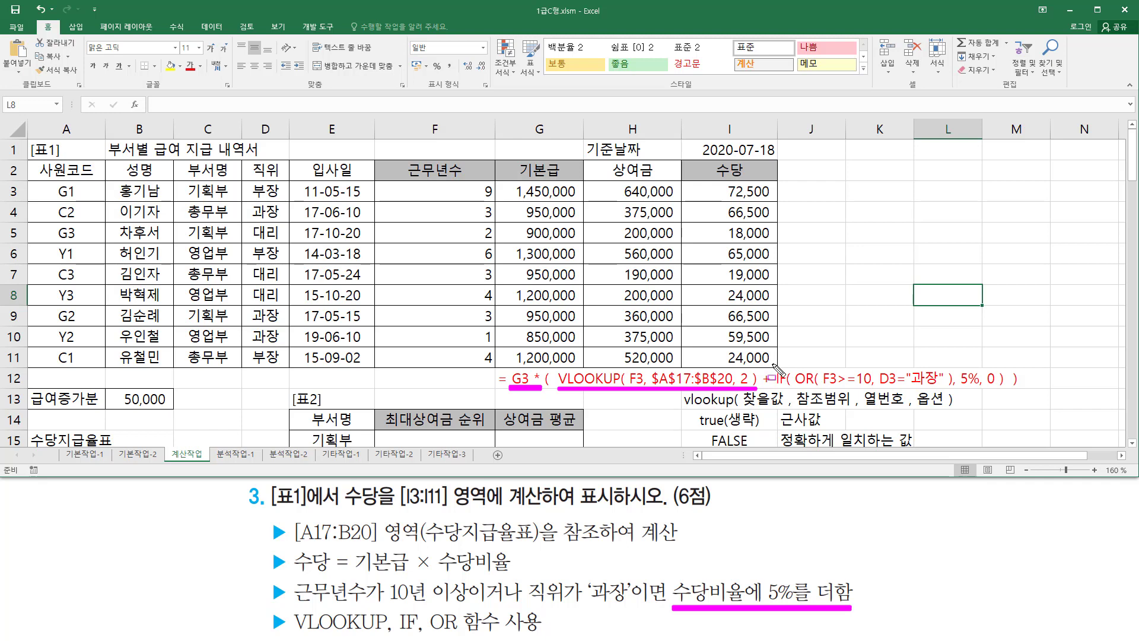
pyautogui.moveTo(772, 365)
pyautogui.mouseDown()
pyautogui.moveTo(802, 399)
pyautogui.moveTo(1007, 393)
pyautogui.mouseUp()
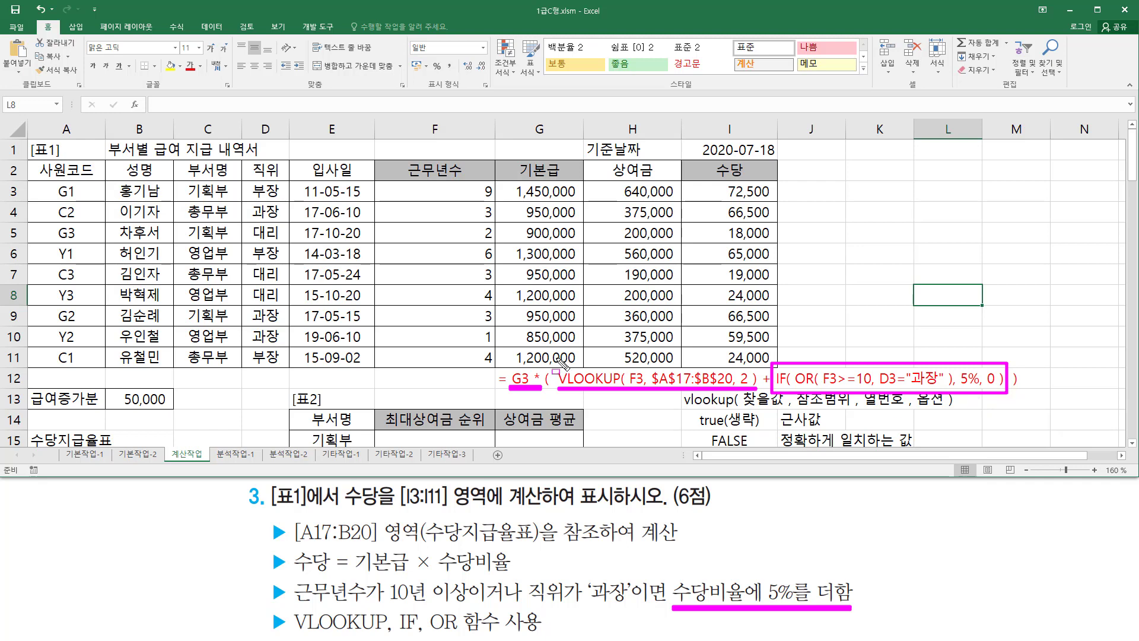
pyautogui.moveTo(555, 352)
pyautogui.mouseDown()
pyautogui.moveTo(588, 411)
pyautogui.moveTo(1016, 423)
pyautogui.moveTo(1011, 396)
pyautogui.mouseUp()
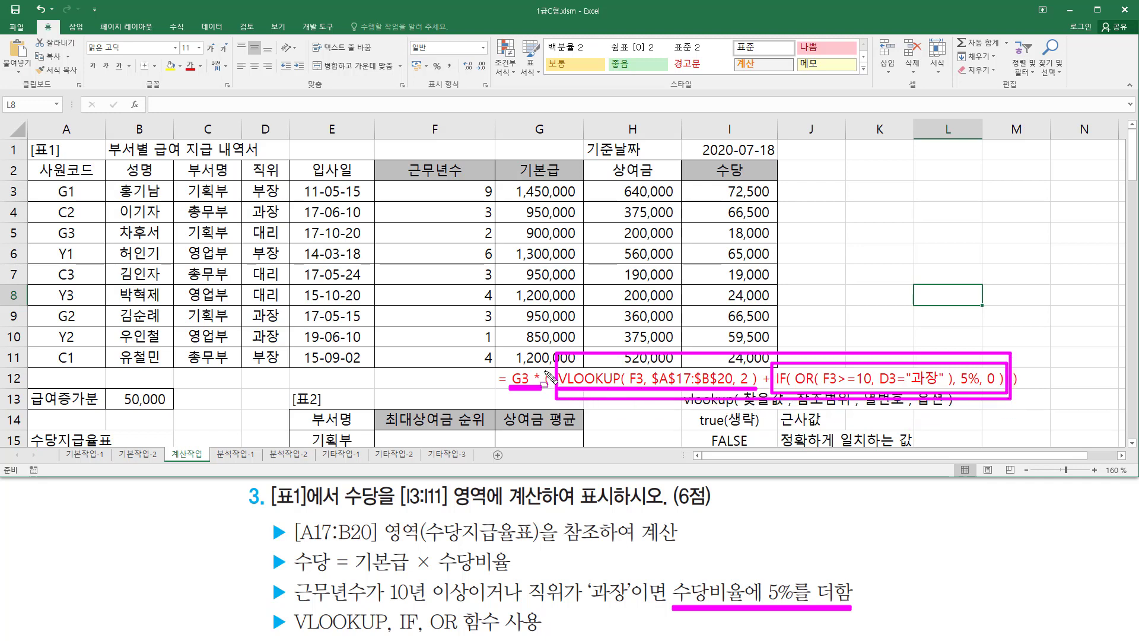
pyautogui.moveTo(547, 373); pyautogui.dragTo(545, 301)
pyautogui.moveTo(1019, 375); pyautogui.dragTo(1018, 316)
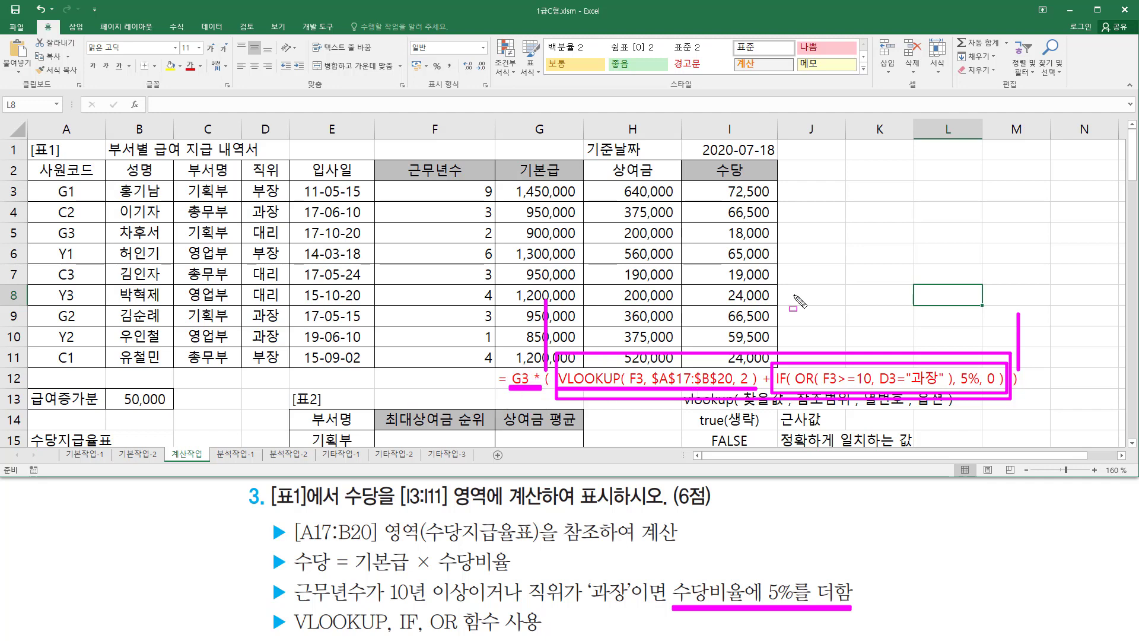
pyautogui.press('Escape')
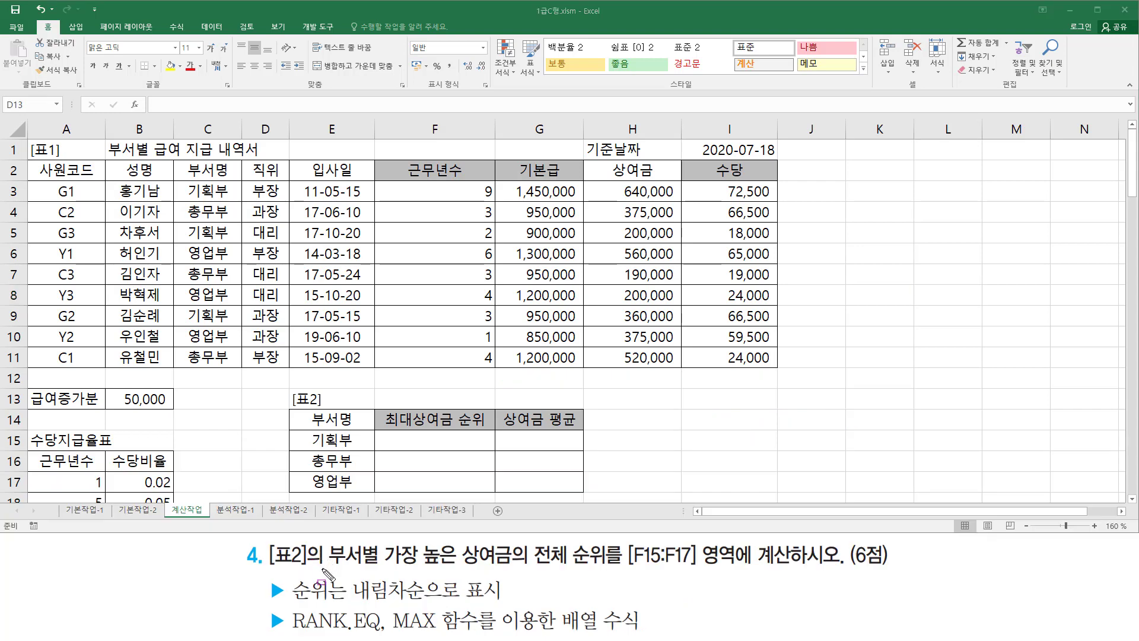
pyautogui.moveTo(271, 571); pyautogui.dragTo(323, 570)
pyautogui.moveTo(283, 385)
pyautogui.mouseDown()
pyautogui.moveTo(554, 472)
pyautogui.moveTo(587, 497)
pyautogui.mouseUp()
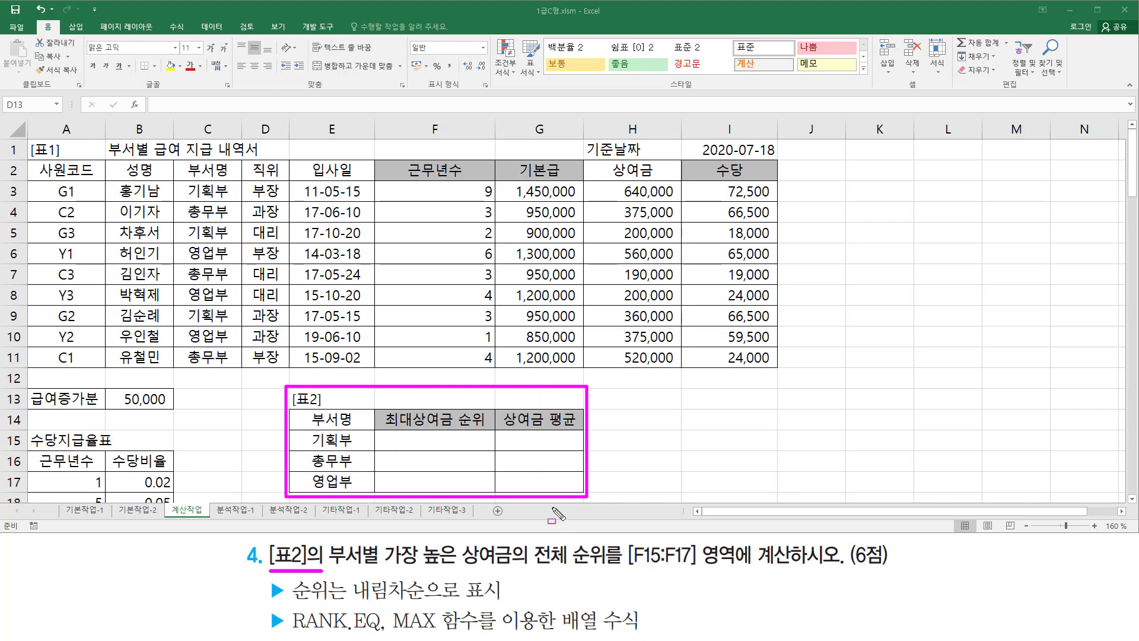
pyautogui.moveTo(331, 571); pyautogui.dragTo(703, 571)
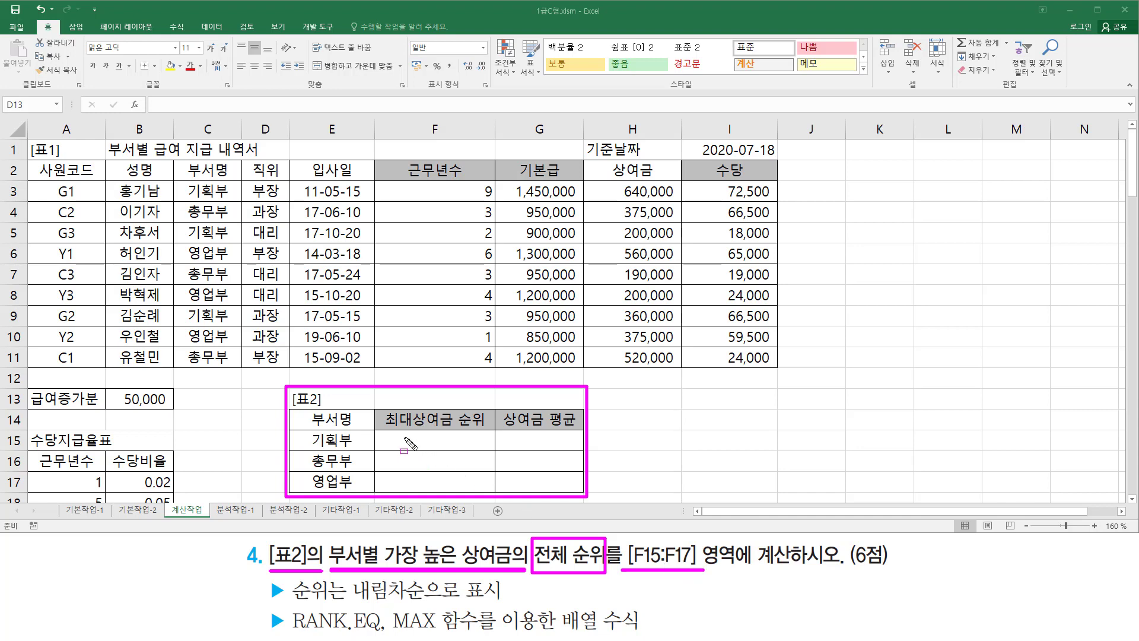
pyautogui.moveTo(403, 436); pyautogui.dragTo(465, 492)
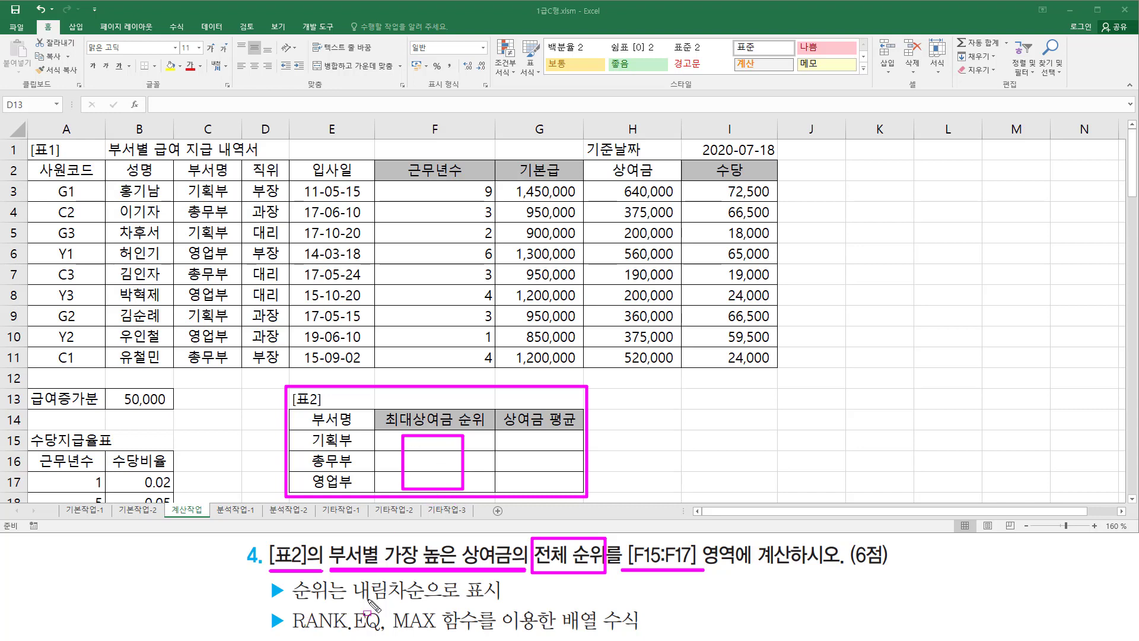
pyautogui.moveTo(353, 601); pyautogui.dragTo(422, 601)
pyautogui.moveTo(383, 539)
pyautogui.mouseDown()
pyautogui.moveTo(523, 580)
pyautogui.moveTo(513, 568)
pyautogui.mouseUp()
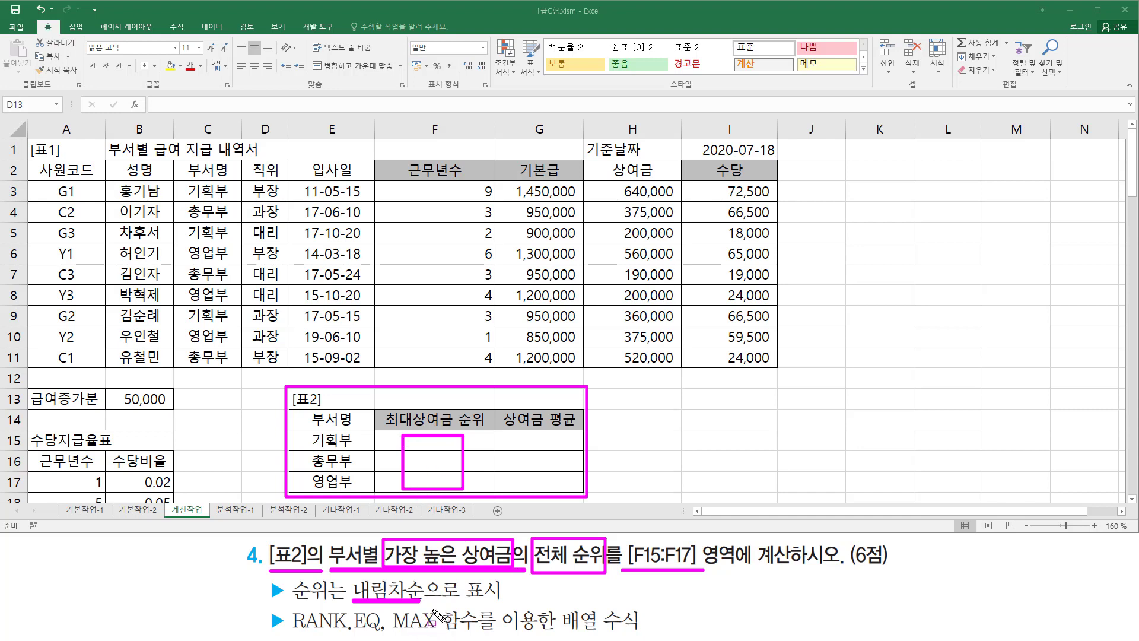
pyautogui.press('Escape')
# - In F15, build a MAX formula that multiplies the department condition (C3:C11=E15) by the 상여금 range H3:H11
pyautogui.click(420, 445)
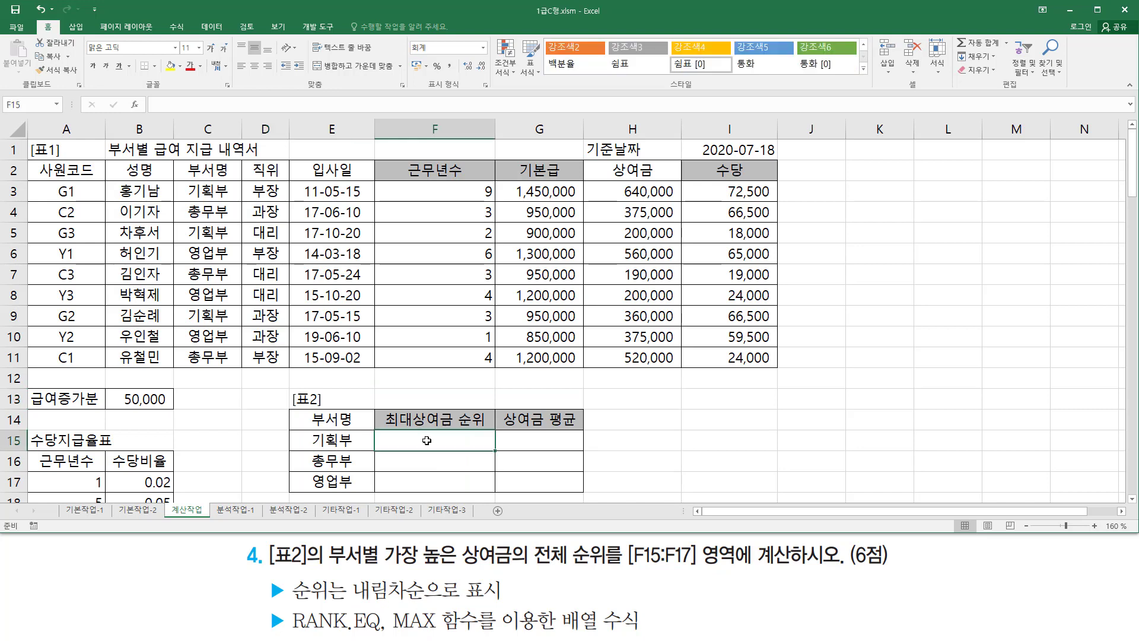
pyautogui.moveTo(308, 431); pyautogui.dragTo(355, 451)
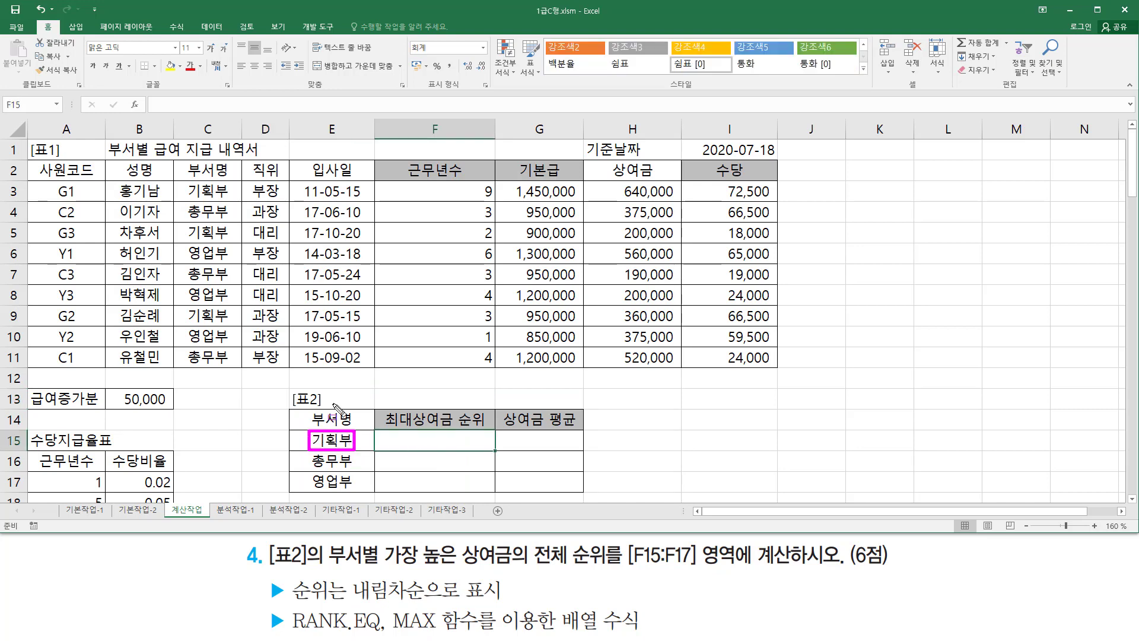
pyautogui.press('Escape')
pyautogui.write('=m')
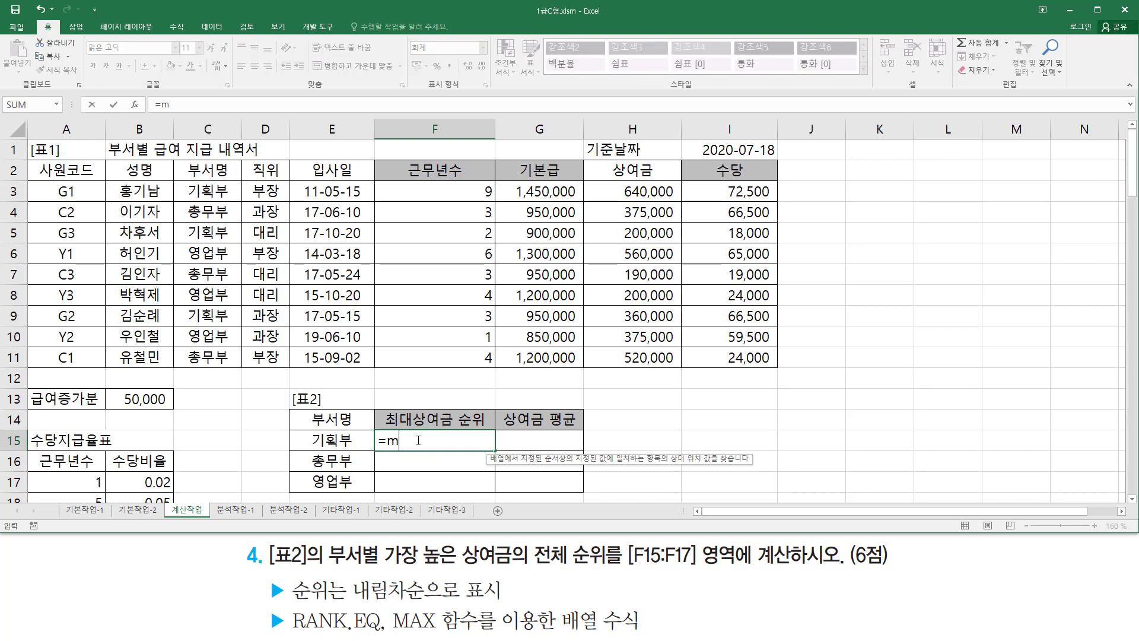
pyautogui.write('ax(')
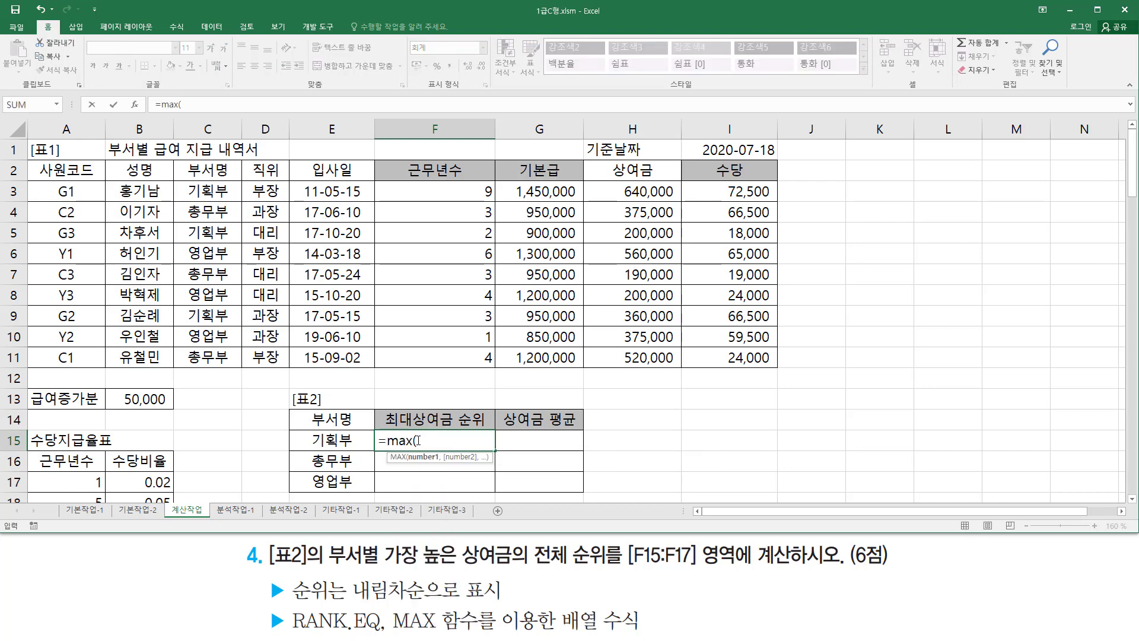
pyautogui.write('  (')
pyautogui.moveTo(215, 195); pyautogui.dragTo(212, 358)
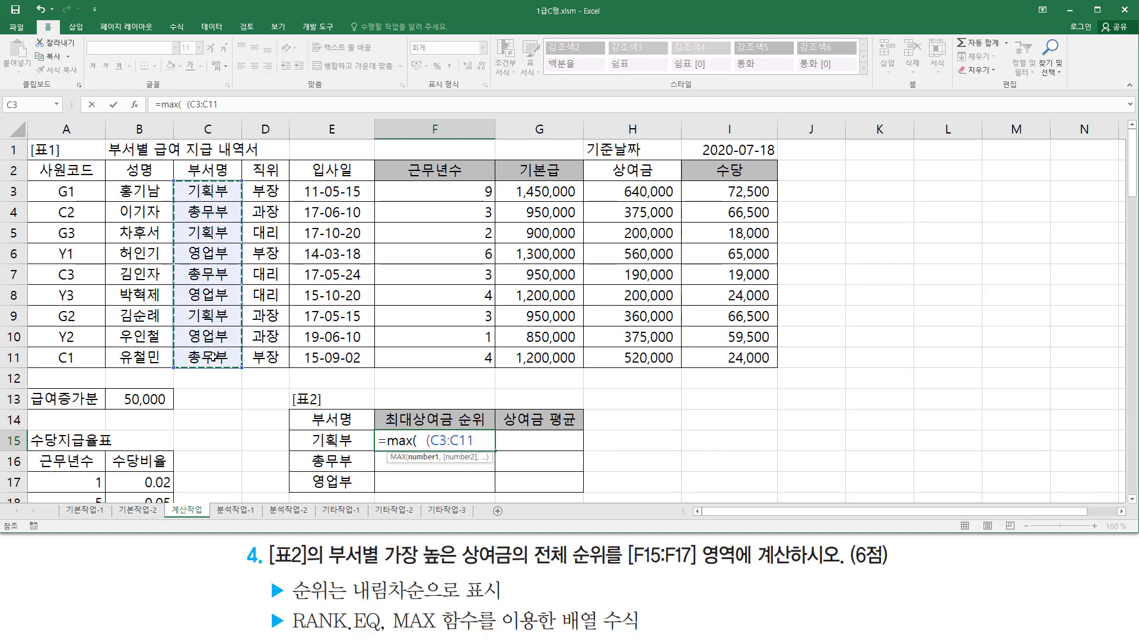
pyautogui.write('=')
pyautogui.click(332, 439)
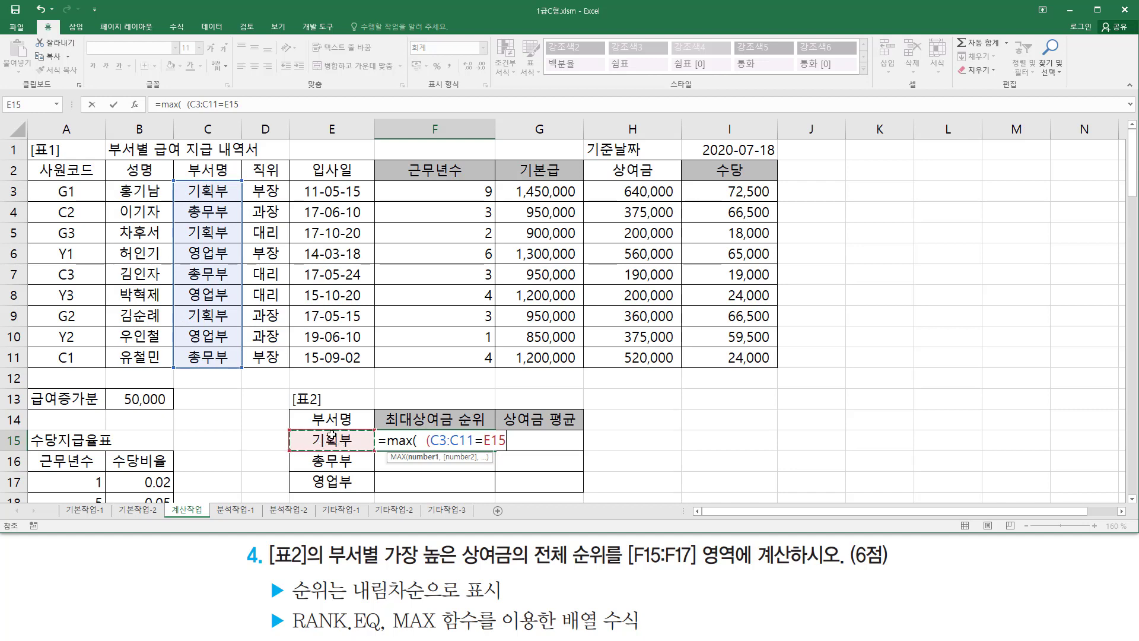
pyautogui.write(') *')
pyautogui.moveTo(634, 192); pyautogui.dragTo(635, 360)
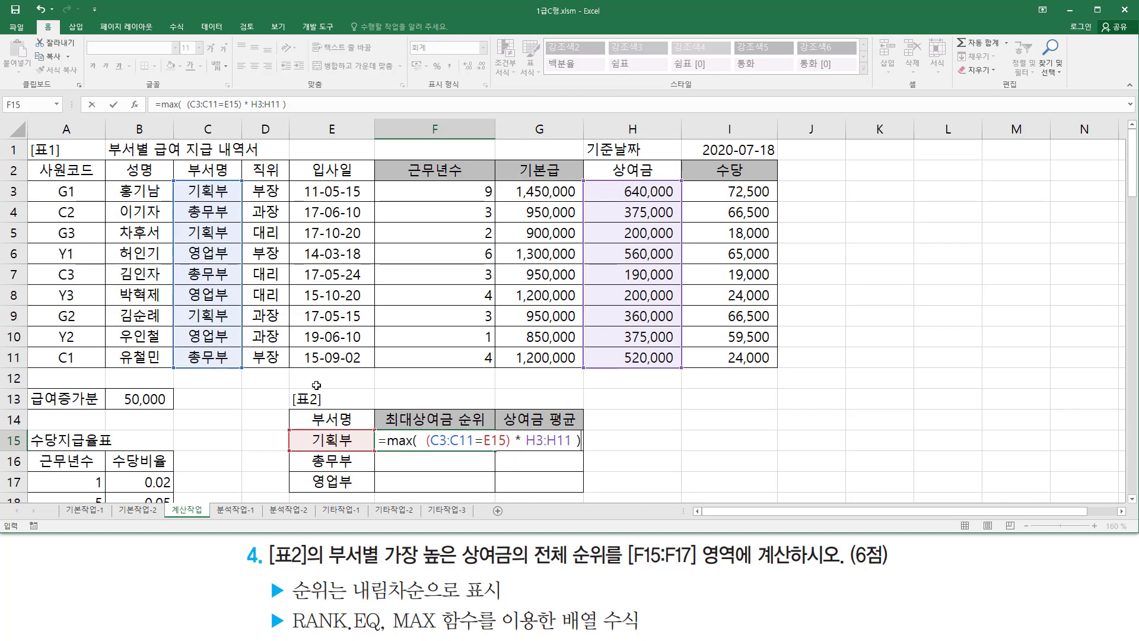
# - Make the ranges C3:C11 and H3:H11 in the F15 MAX formula absolute, as $C$3:$C$11 and $H$3:$H$11
pyautogui.moveTo(183, 182); pyautogui.dragTo(237, 367)
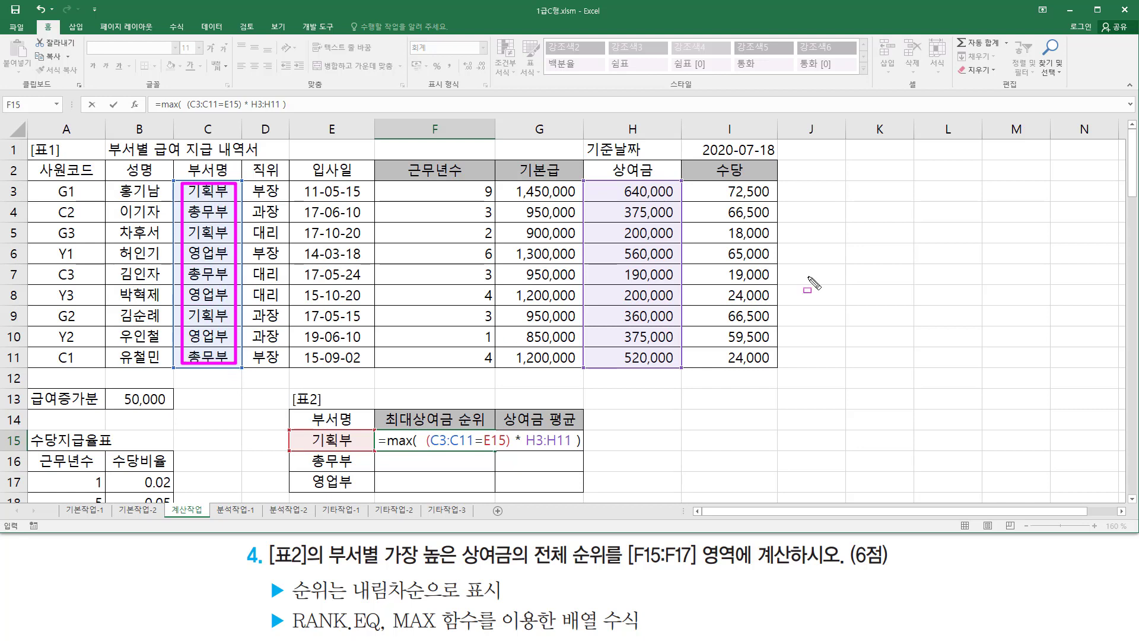
pyautogui.moveTo(601, 183); pyautogui.dragTo(678, 369)
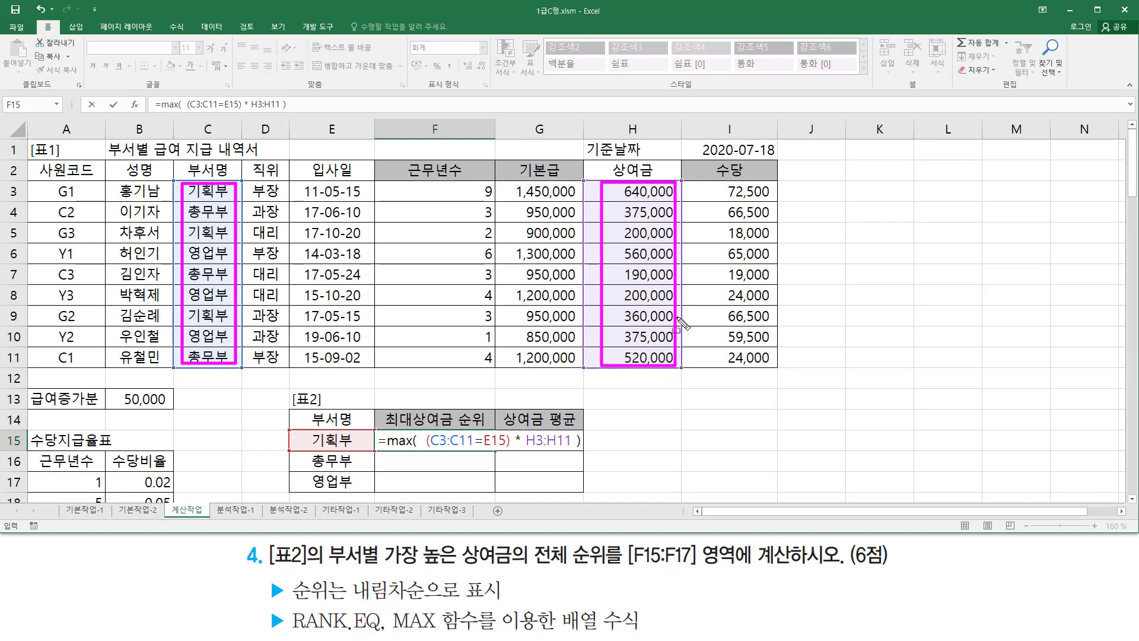
pyautogui.press('Escape')
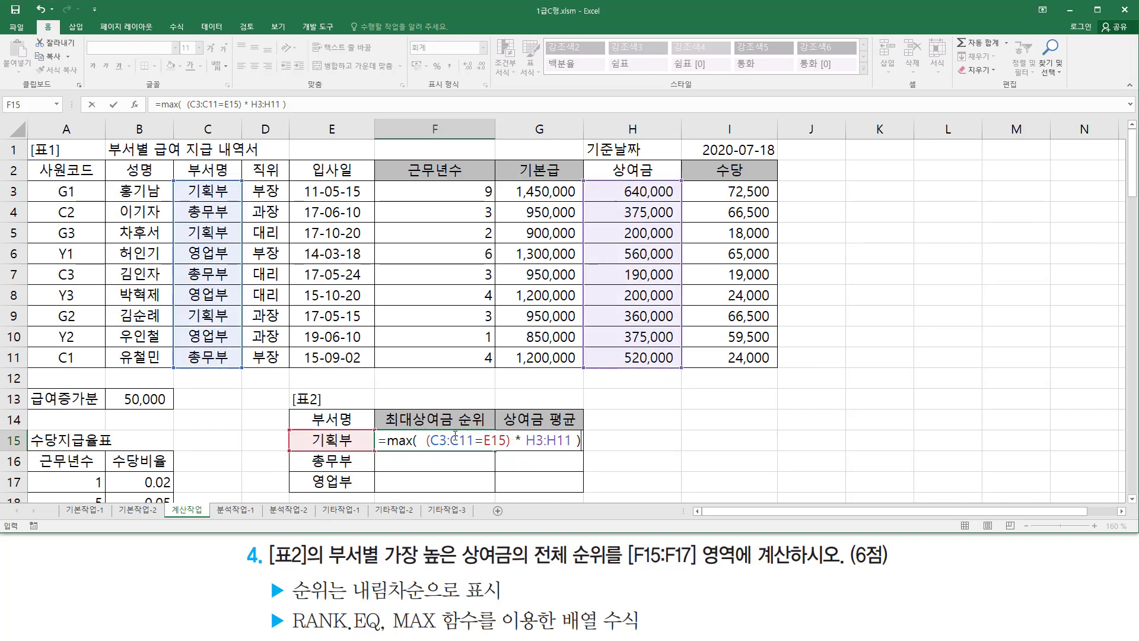
pyautogui.moveTo(431, 440); pyautogui.dragTo(474, 441)
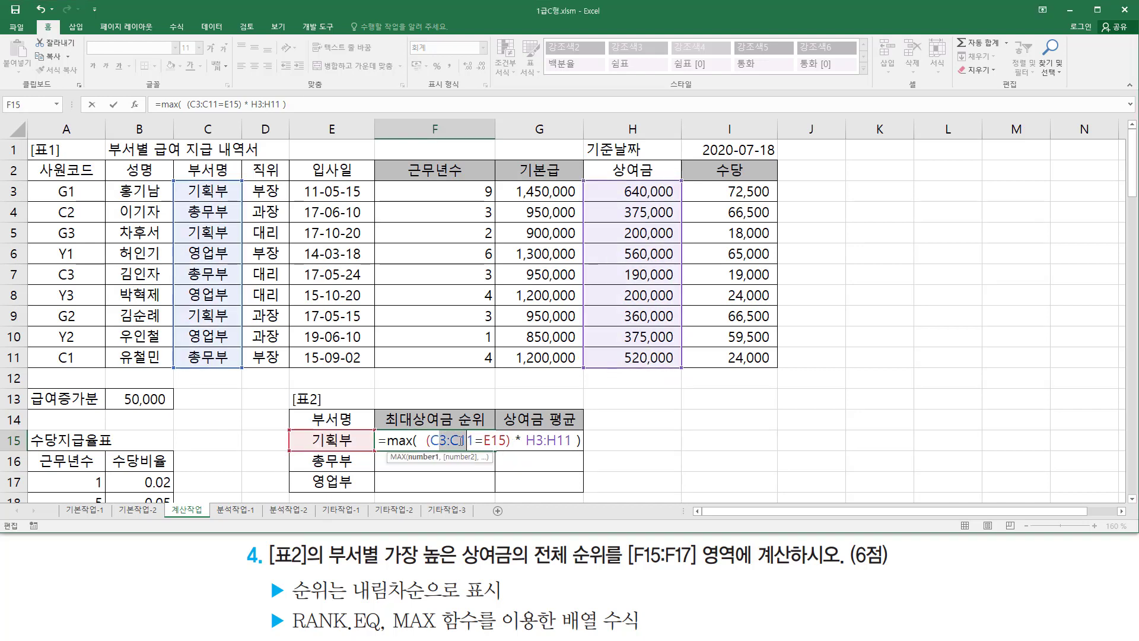
pyautogui.press('F4')
pyautogui.moveTo(558, 441); pyautogui.dragTo(603, 441)
pyautogui.press('F4')
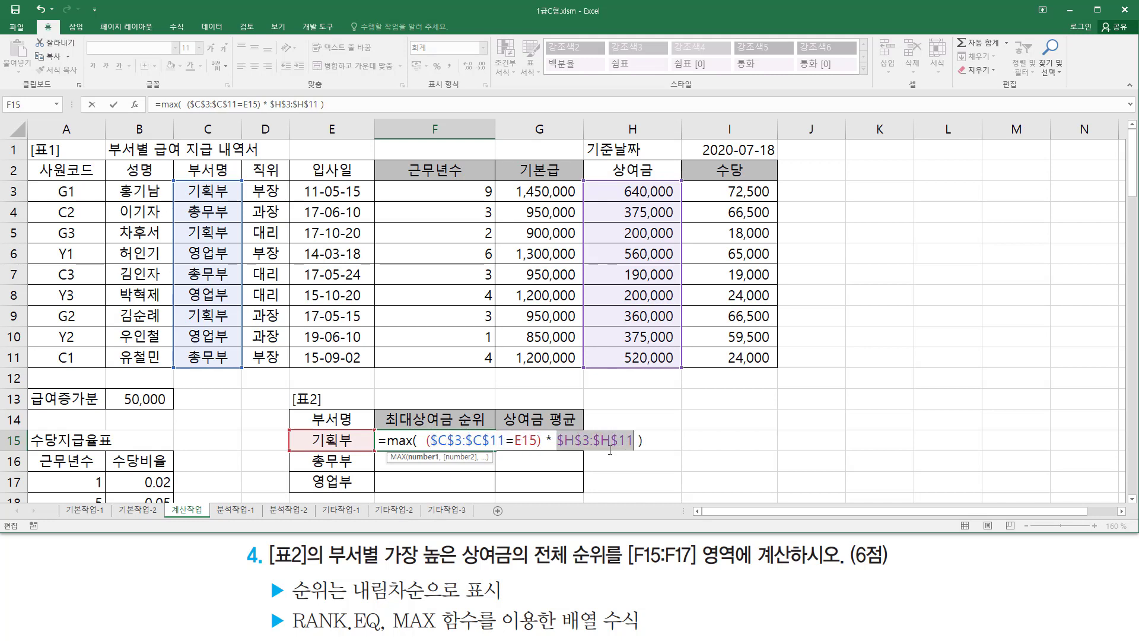
pyautogui.click(524, 442)
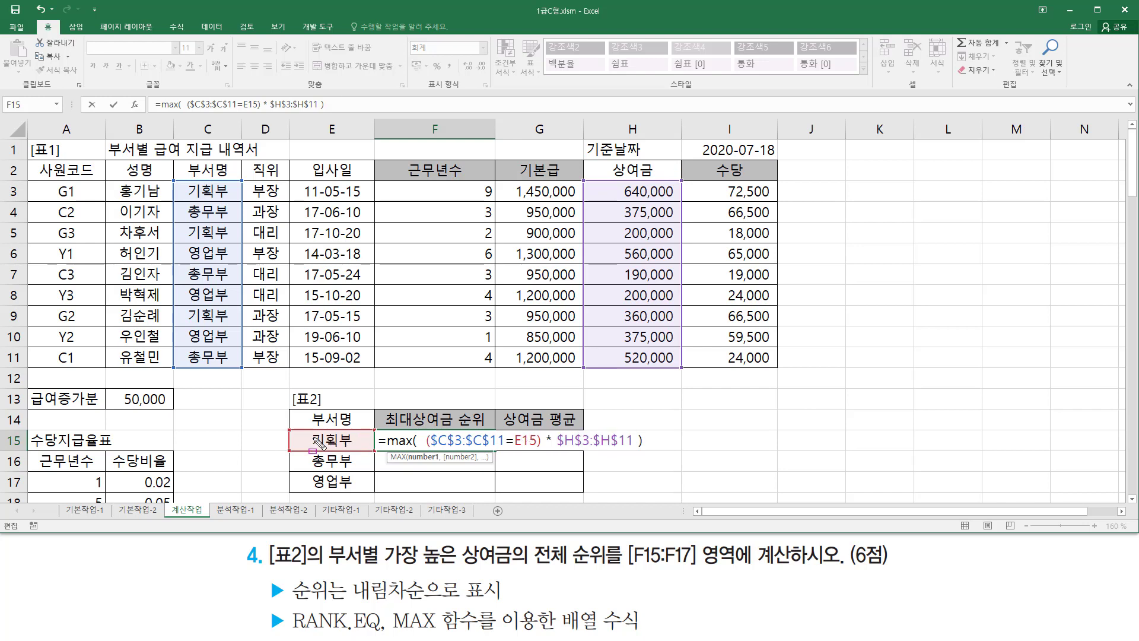
pyautogui.moveTo(313, 445); pyautogui.dragTo(356, 445)
pyautogui.moveTo(416, 456); pyautogui.dragTo(437, 463)
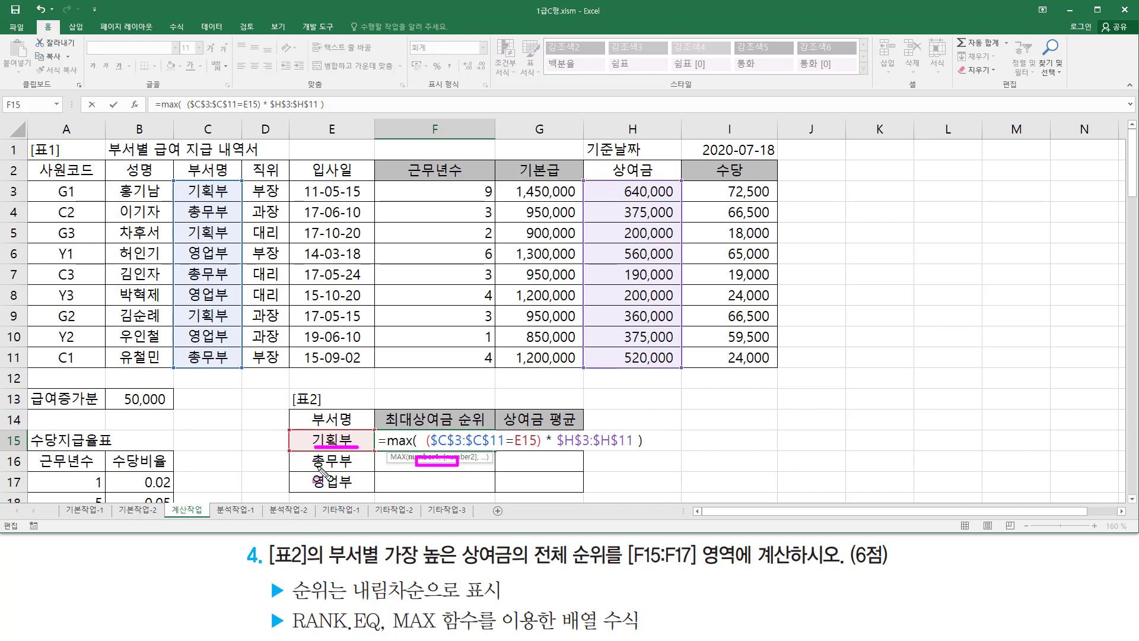
pyautogui.moveTo(309, 469); pyautogui.dragTo(451, 484)
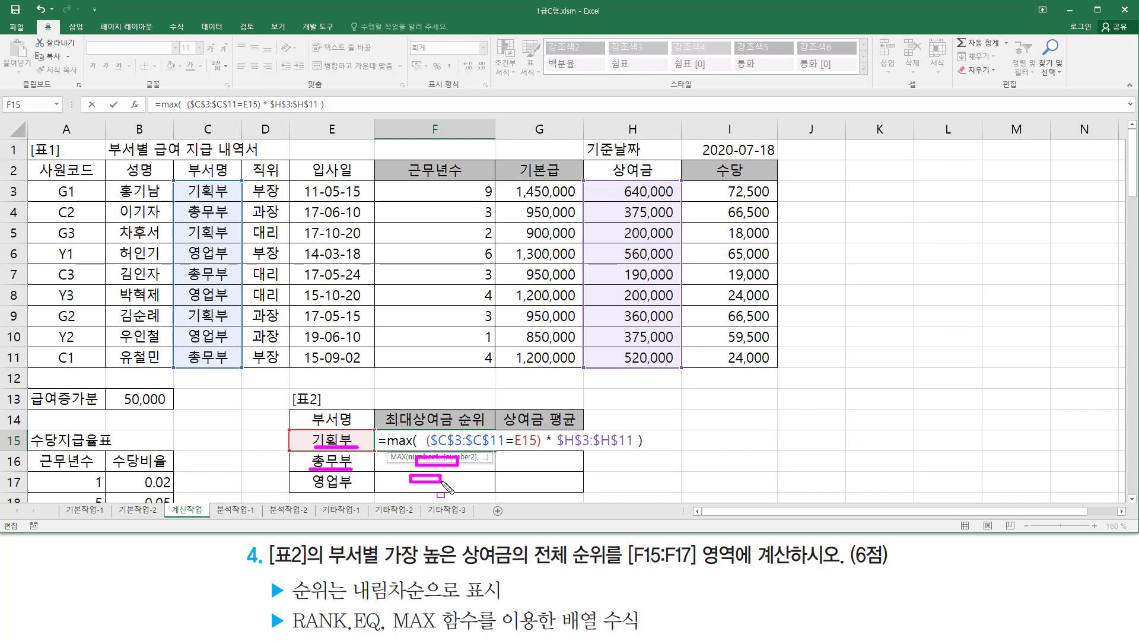
pyautogui.moveTo(313, 490); pyautogui.dragTo(351, 489)
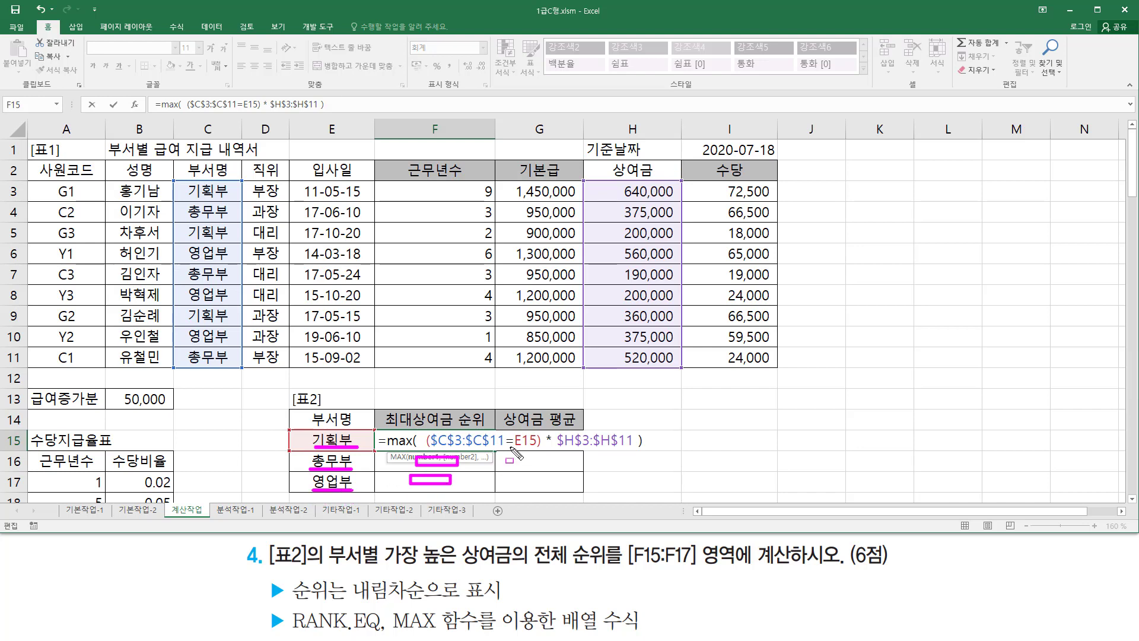
pyautogui.moveTo(511, 449); pyautogui.dragTo(539, 451)
pyautogui.press('Escape')
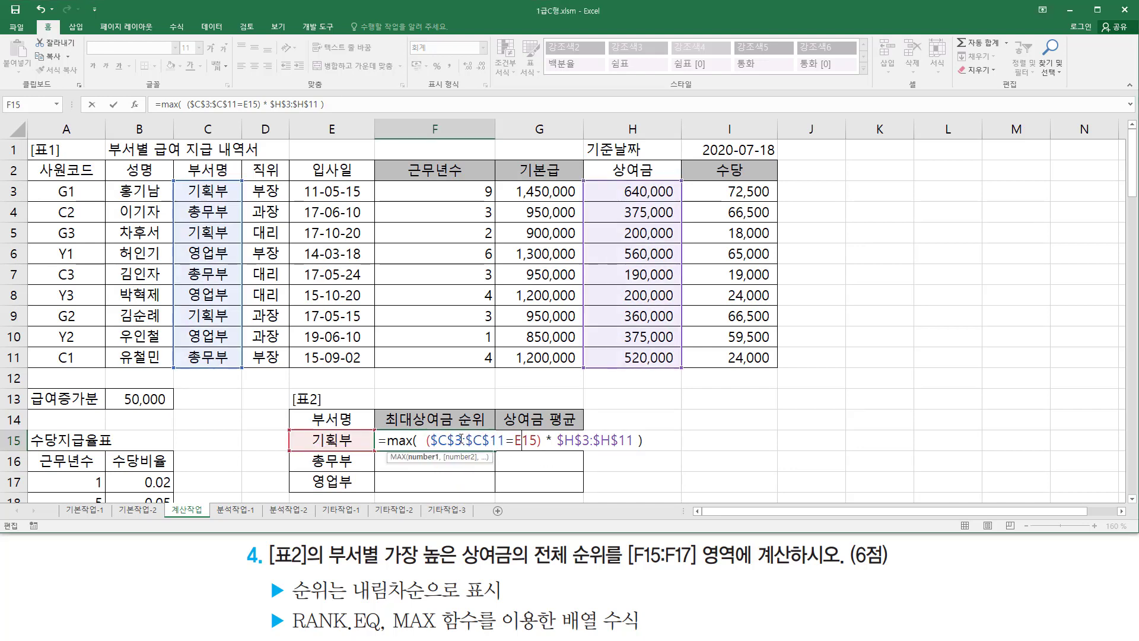
# - Commit the F15 MAX formula as an array formula and copy it down through F17
pyautogui.hotkey('ctrl', 'shift', 'Return')
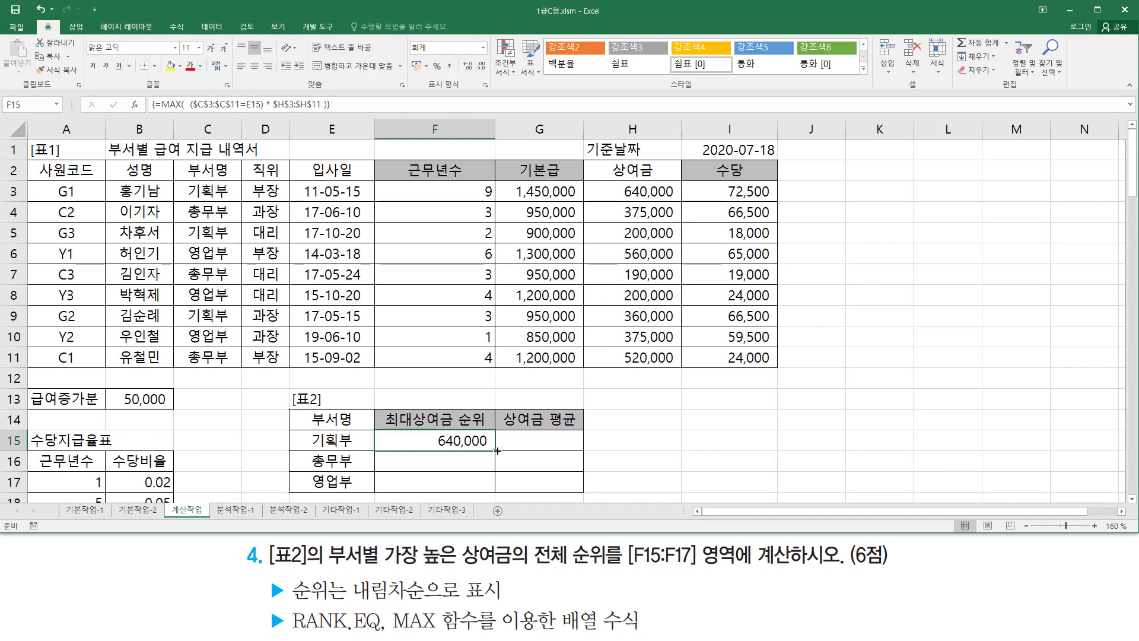
pyautogui.moveTo(500, 450); pyautogui.dragTo(502, 493)
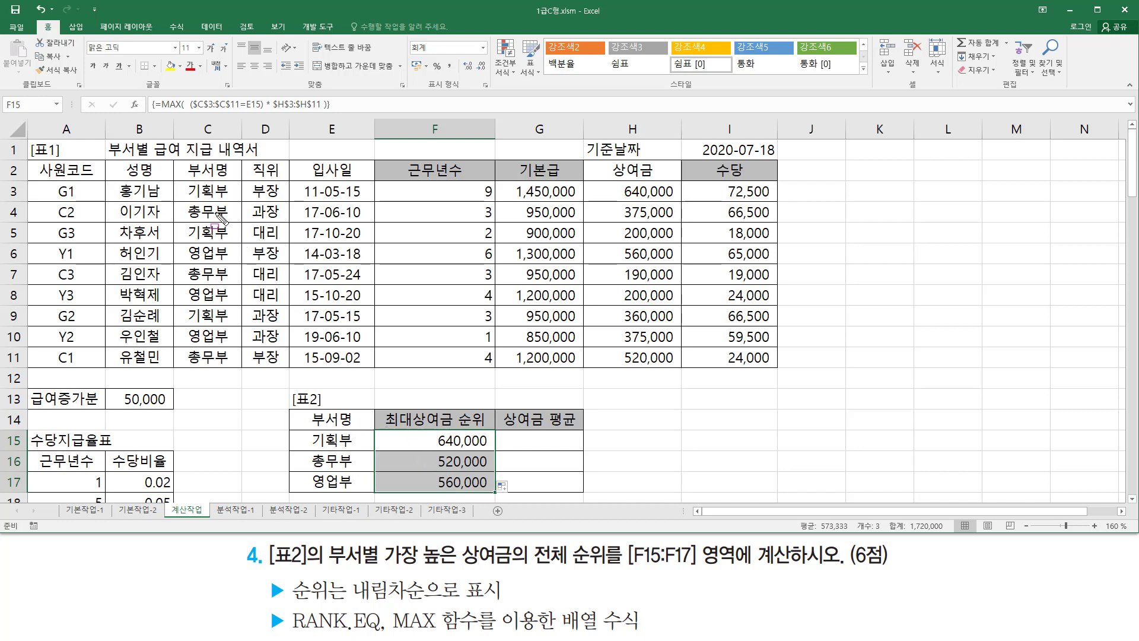
# - Check the 기획부, 총무부 and 영업부 maximums in F15:F17 against each department's 상여금 values in Table 1
pyautogui.moveTo(185, 180)
pyautogui.mouseDown()
pyautogui.moveTo(236, 200)
pyautogui.moveTo(197, 237)
pyautogui.moveTo(232, 240)
pyautogui.mouseUp()
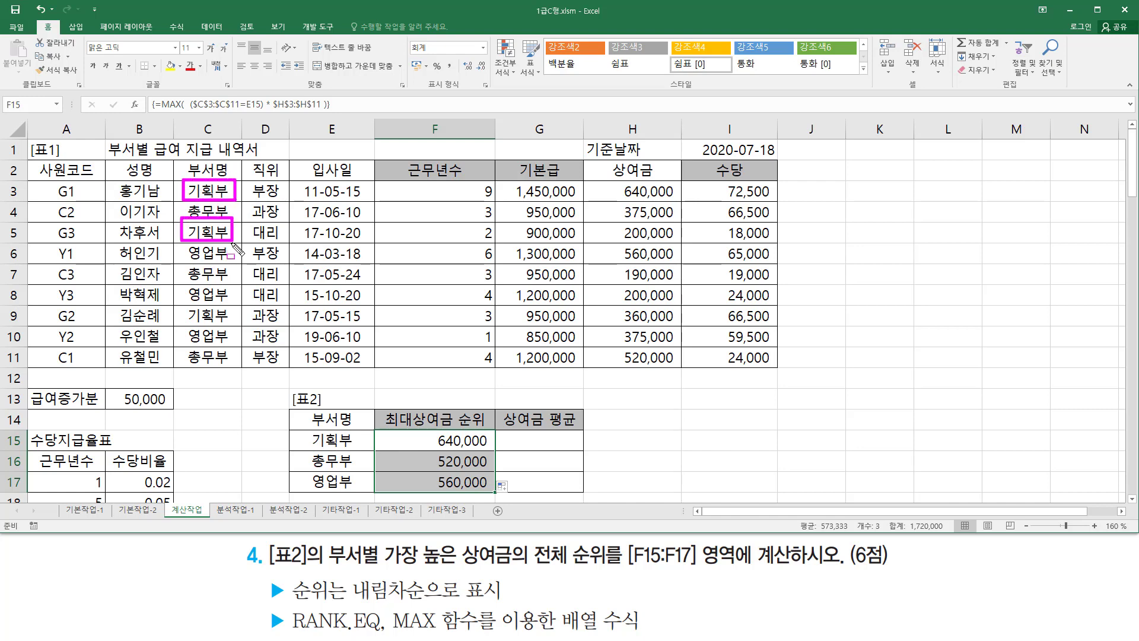
pyautogui.moveTo(184, 305)
pyautogui.mouseDown()
pyautogui.moveTo(232, 325)
pyautogui.moveTo(613, 314)
pyautogui.mouseUp()
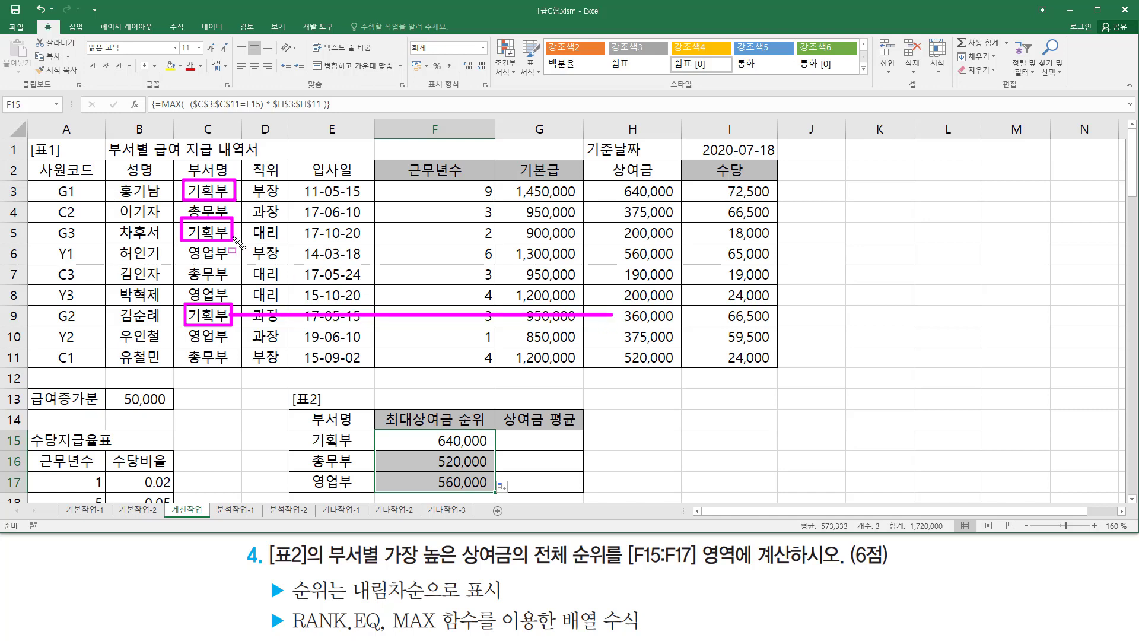
pyautogui.moveTo(231, 233); pyautogui.dragTo(611, 232)
pyautogui.moveTo(236, 188)
pyautogui.mouseDown()
pyautogui.moveTo(620, 188)
pyautogui.moveTo(680, 204)
pyautogui.mouseUp()
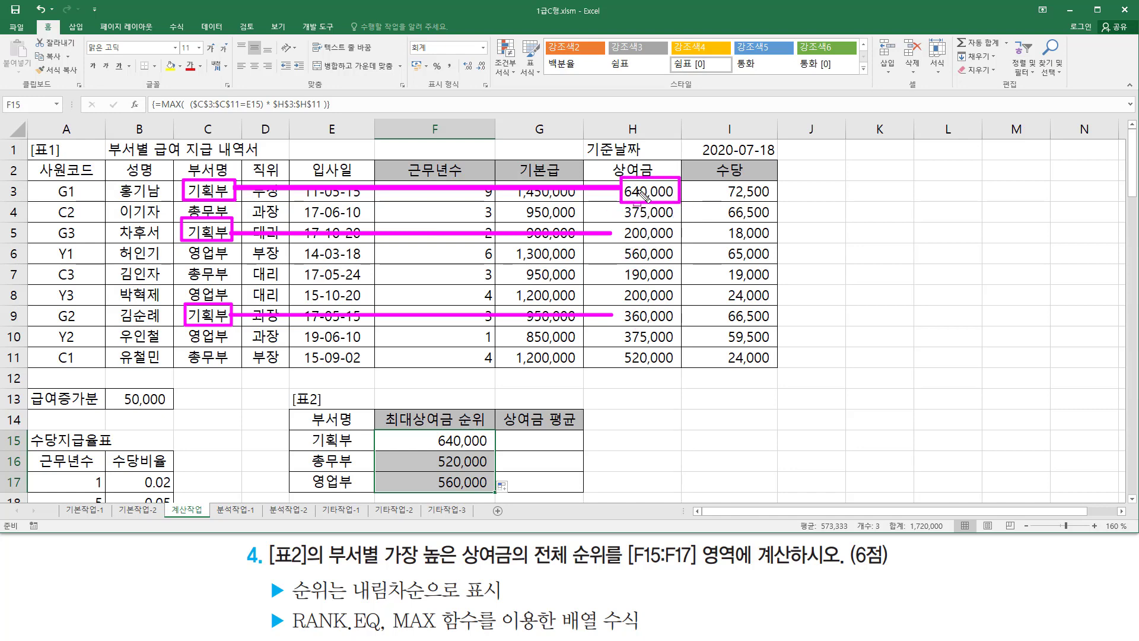
pyautogui.moveTo(436, 446); pyautogui.dragTo(487, 447)
pyautogui.press('Escape')
pyautogui.hotkey('ctrl', '2')
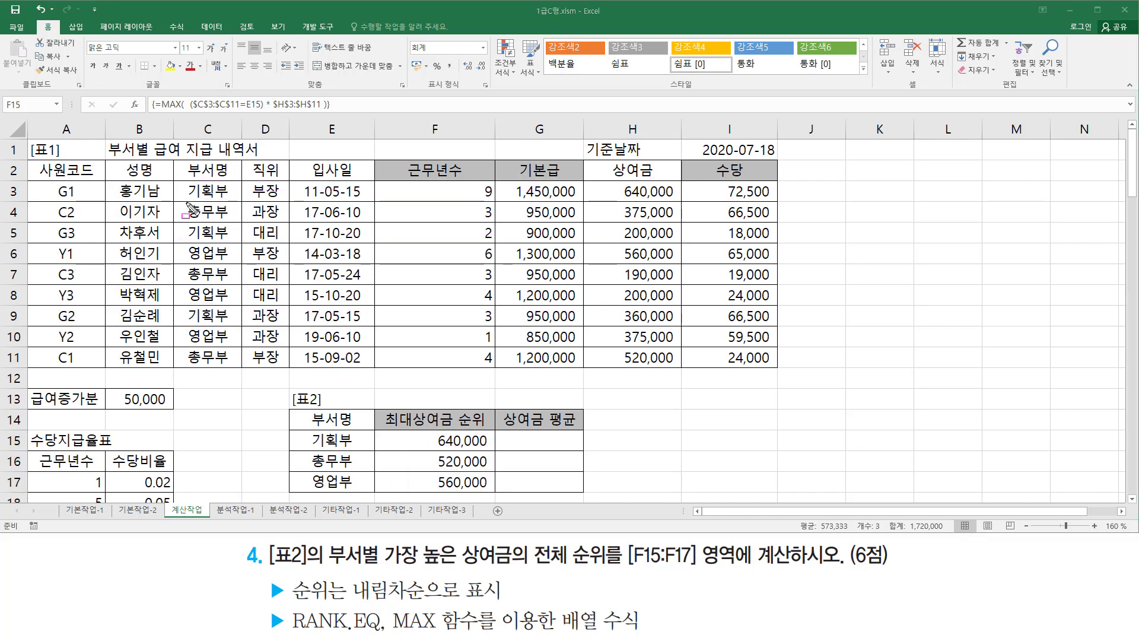
pyautogui.moveTo(186, 203); pyautogui.dragTo(239, 222)
pyautogui.moveTo(186, 265); pyautogui.dragTo(238, 285)
pyautogui.moveTo(186, 348)
pyautogui.mouseDown()
pyautogui.moveTo(214, 368)
pyautogui.moveTo(238, 367)
pyautogui.mouseUp()
pyautogui.moveTo(239, 214); pyautogui.dragTo(612, 214)
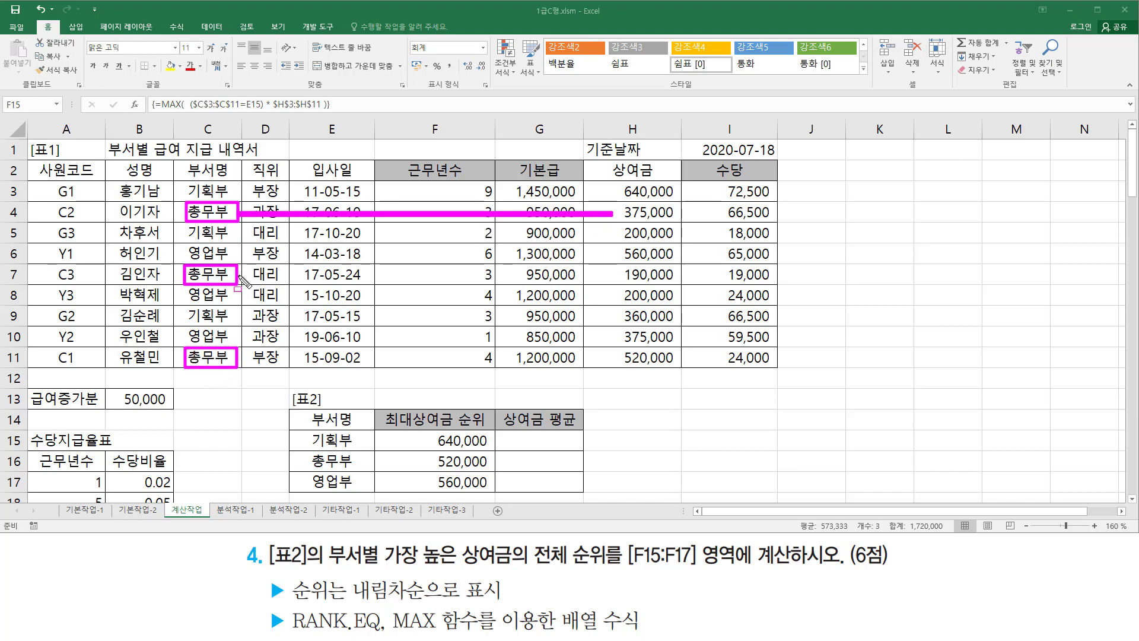
pyautogui.moveTo(237, 275); pyautogui.dragTo(620, 275)
pyautogui.moveTo(239, 358)
pyautogui.mouseDown()
pyautogui.moveTo(620, 358)
pyautogui.moveTo(682, 371)
pyautogui.mouseUp()
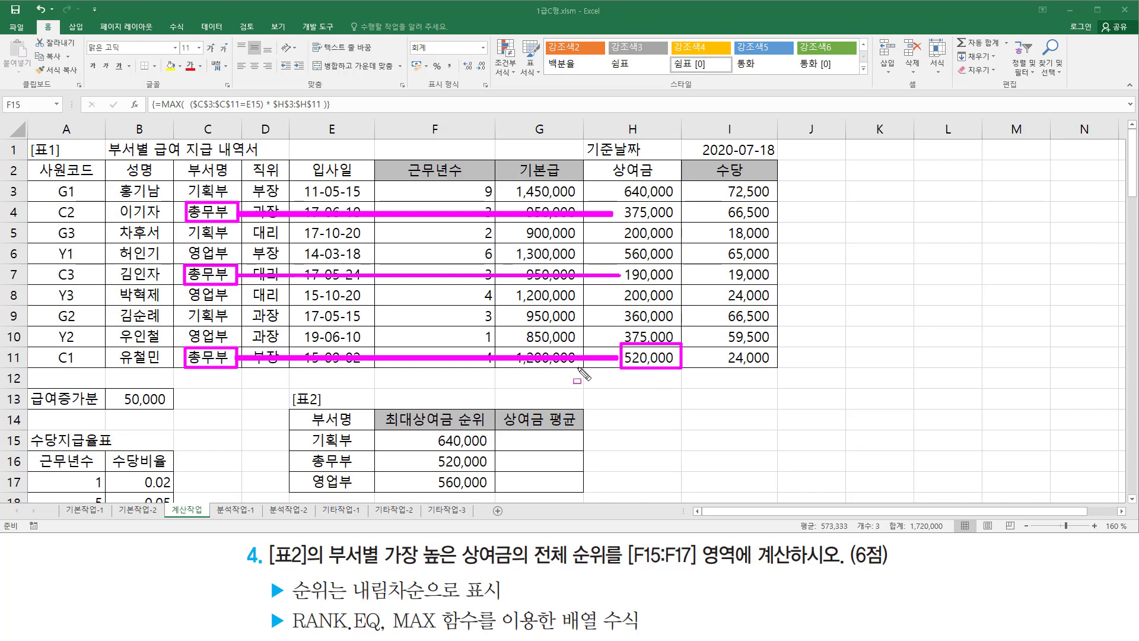
pyautogui.press('Delete')
pyautogui.moveTo(184, 241)
pyautogui.mouseDown()
pyautogui.moveTo(233, 262)
pyautogui.moveTo(234, 300)
pyautogui.moveTo(205, 335)
pyautogui.moveTo(234, 346)
pyautogui.moveTo(610, 336)
pyautogui.mouseUp()
pyautogui.moveTo(230, 291); pyautogui.dragTo(614, 290)
pyautogui.moveTo(234, 252)
pyautogui.mouseDown()
pyautogui.moveTo(622, 254)
pyautogui.moveTo(629, 241)
pyautogui.moveTo(688, 267)
pyautogui.mouseUp()
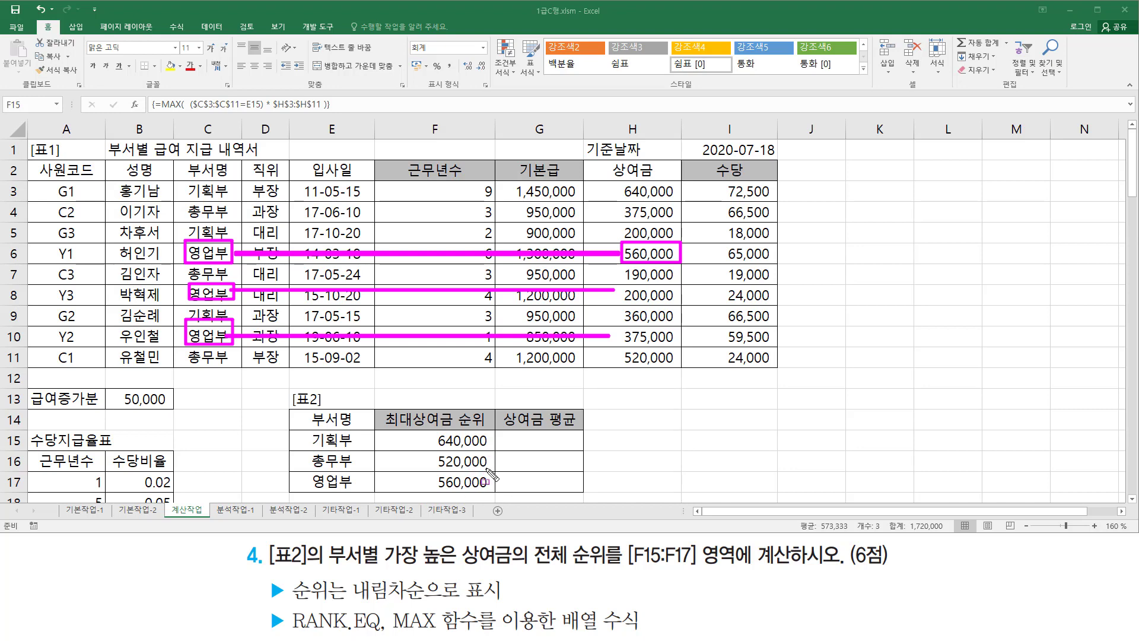
pyautogui.press('Escape')
pyautogui.click(461, 441)
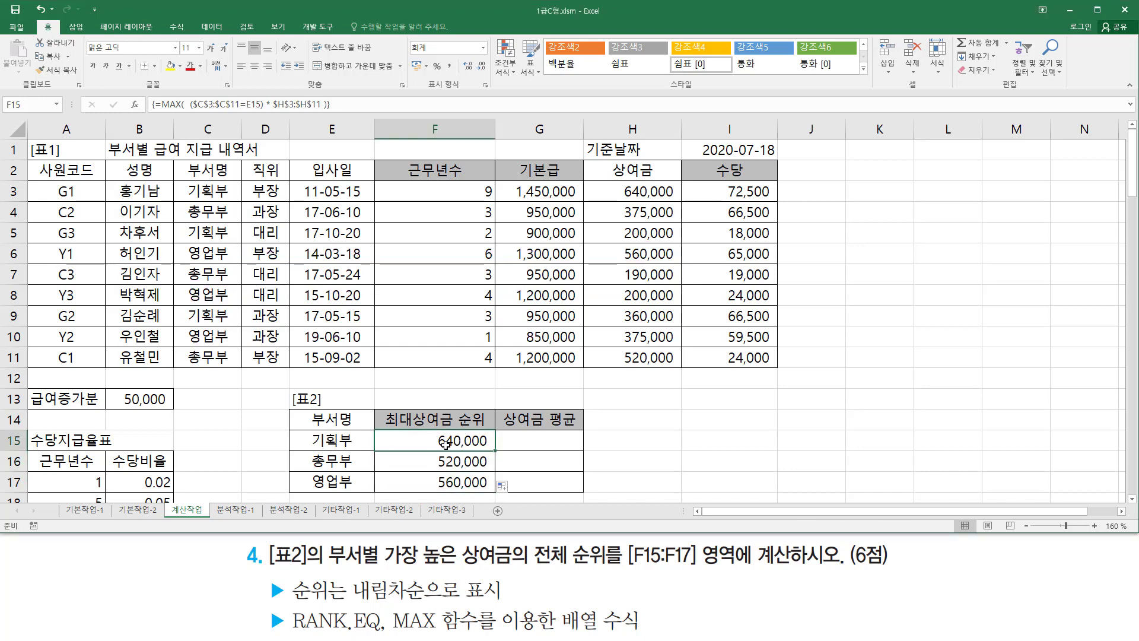
pyautogui.moveTo(428, 432); pyautogui.dragTo(492, 454)
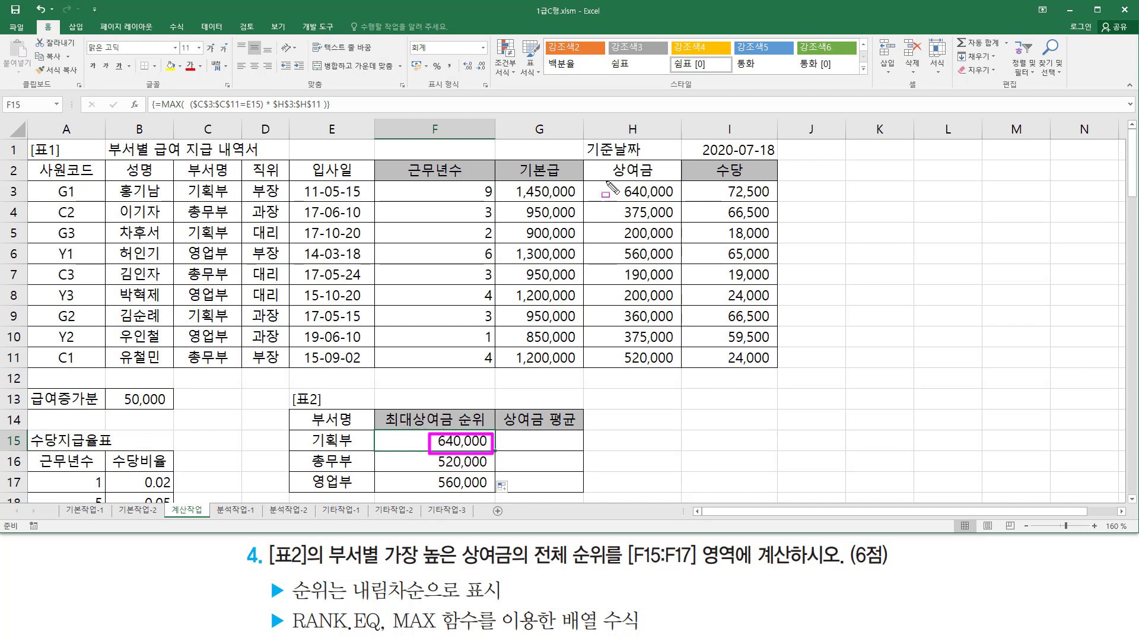
pyautogui.moveTo(606, 181)
pyautogui.mouseDown()
pyautogui.moveTo(650, 327)
pyautogui.moveTo(679, 368)
pyautogui.mouseUp()
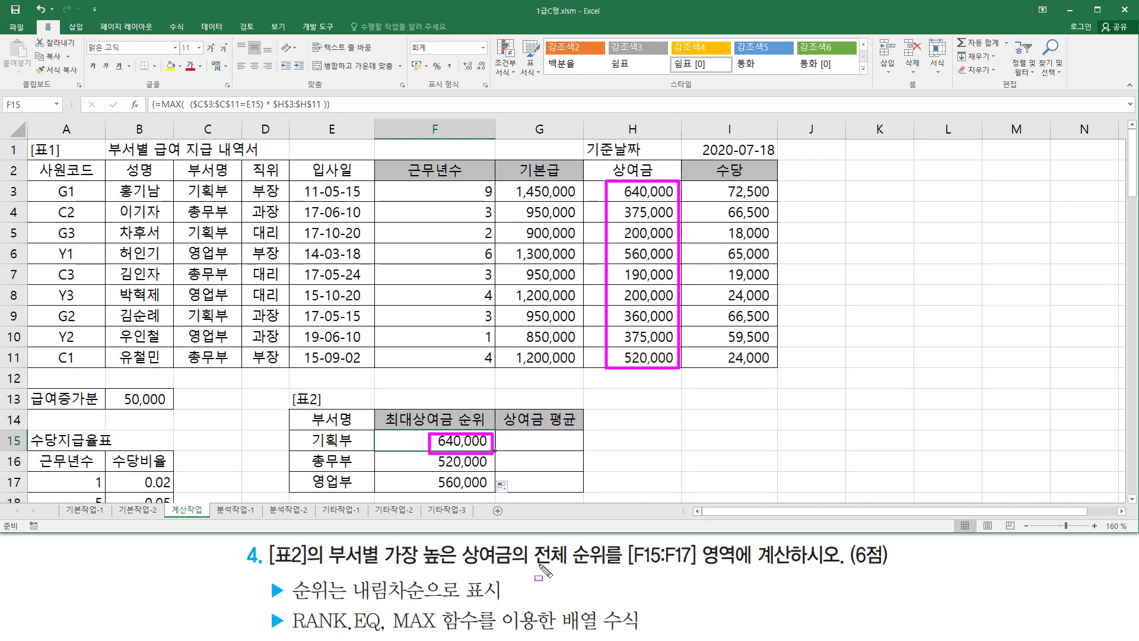
pyautogui.moveTo(535, 568); pyautogui.dragTo(621, 568)
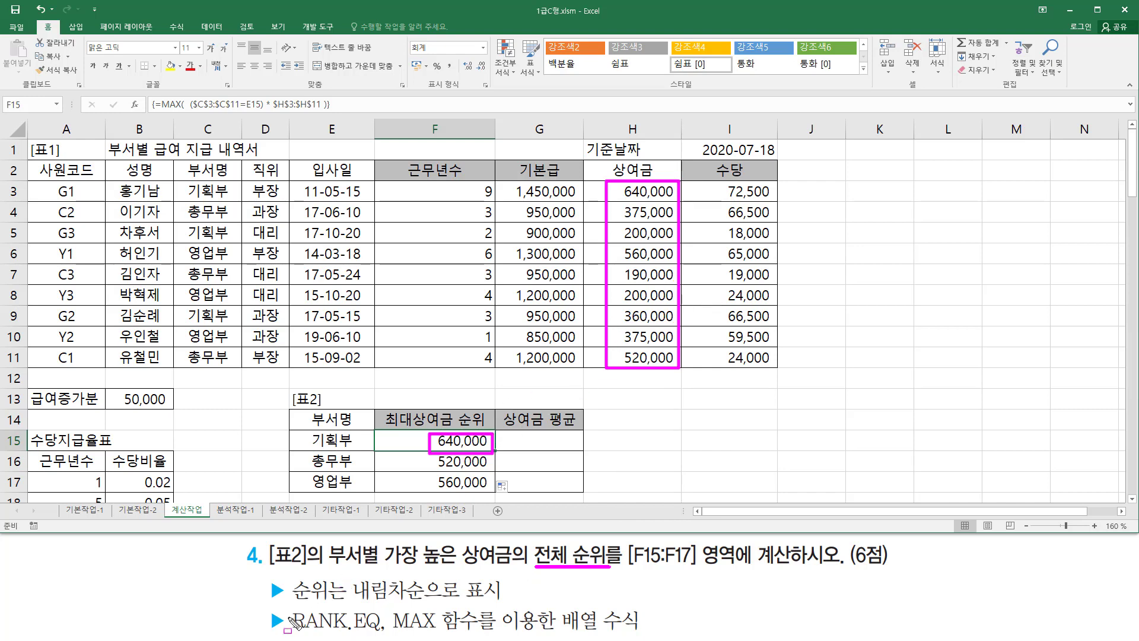
pyautogui.moveTo(291, 608); pyautogui.dragTo(387, 633)
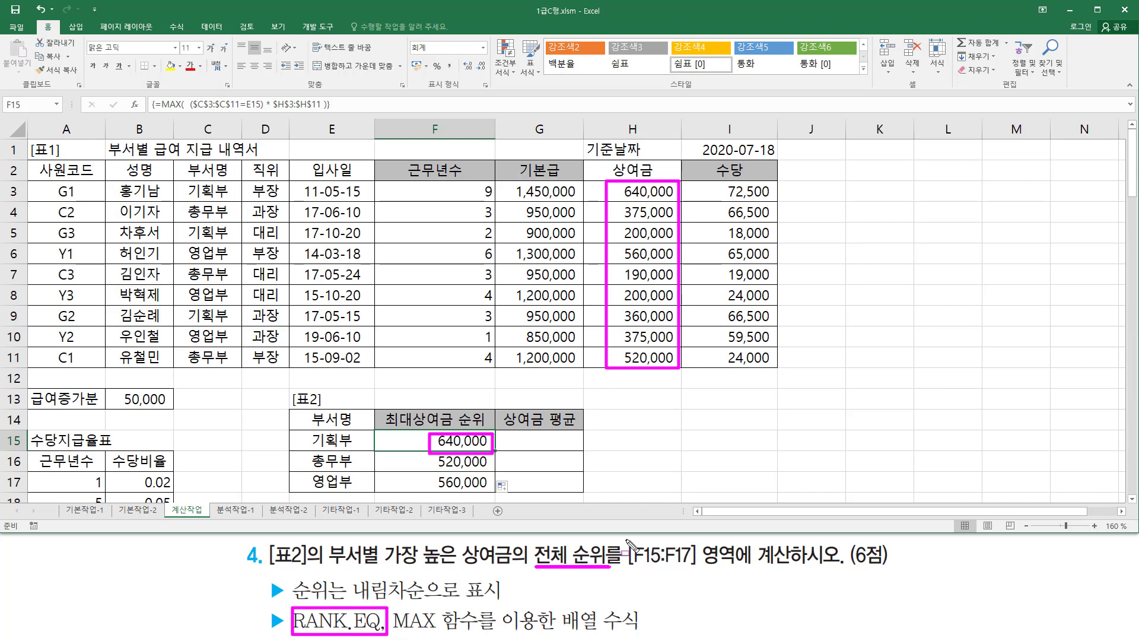
pyautogui.press('Escape')
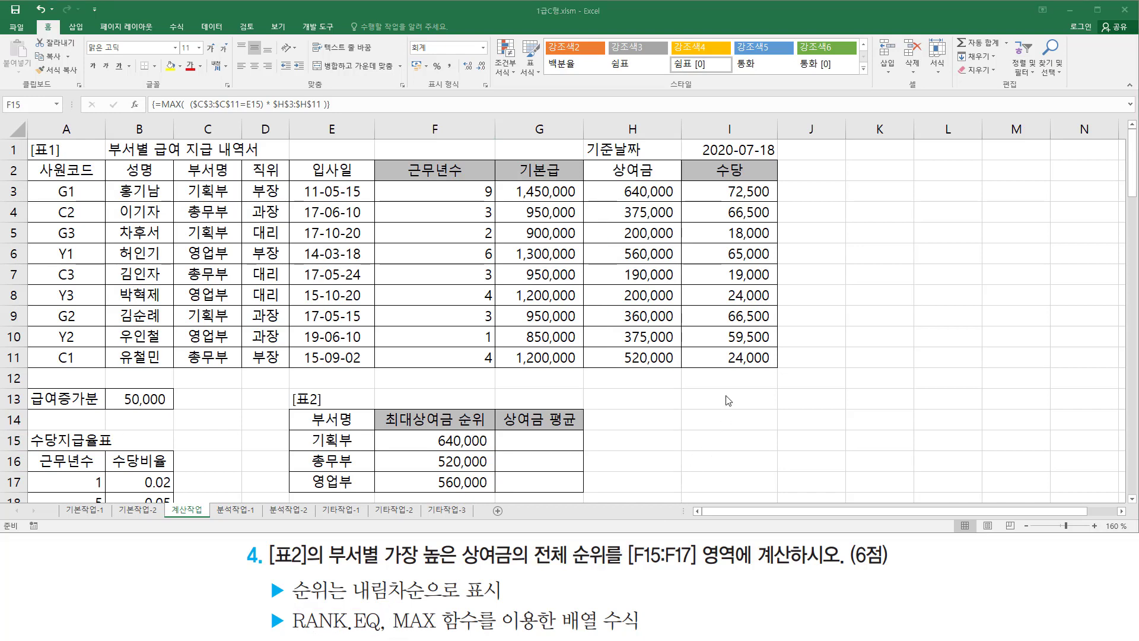
# - Write the syntax note "rank.eq( 인수 , 범위 , 옵션 )" in I13, beside Table 2
pyautogui.click(721, 397)
pyautogui.write('r')
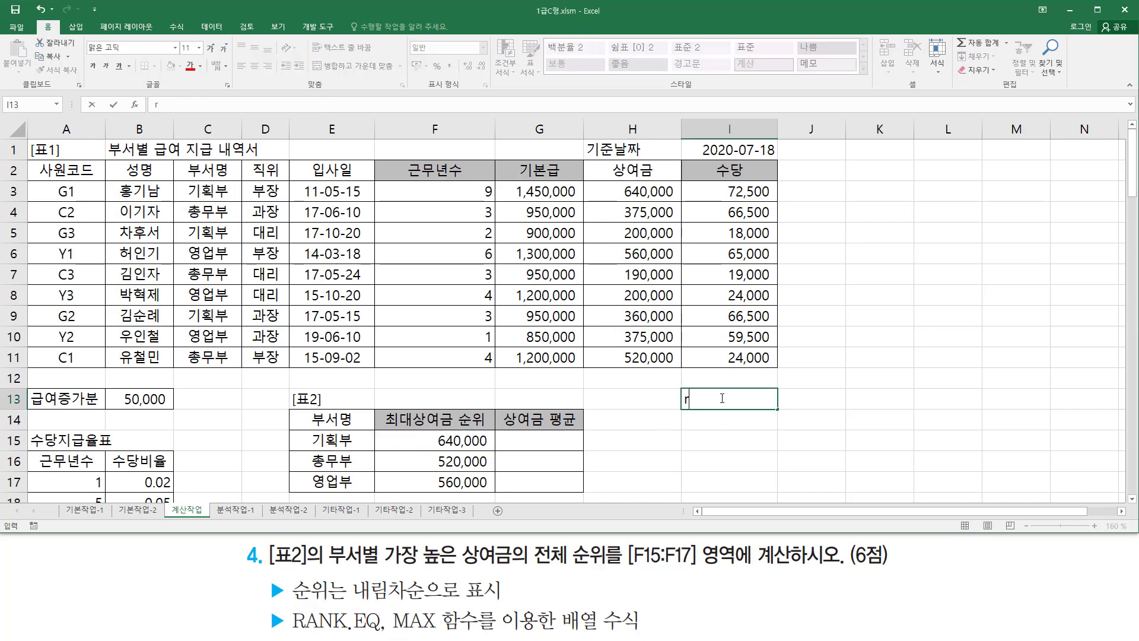
pyautogui.write('ank.eq( 인수 ')
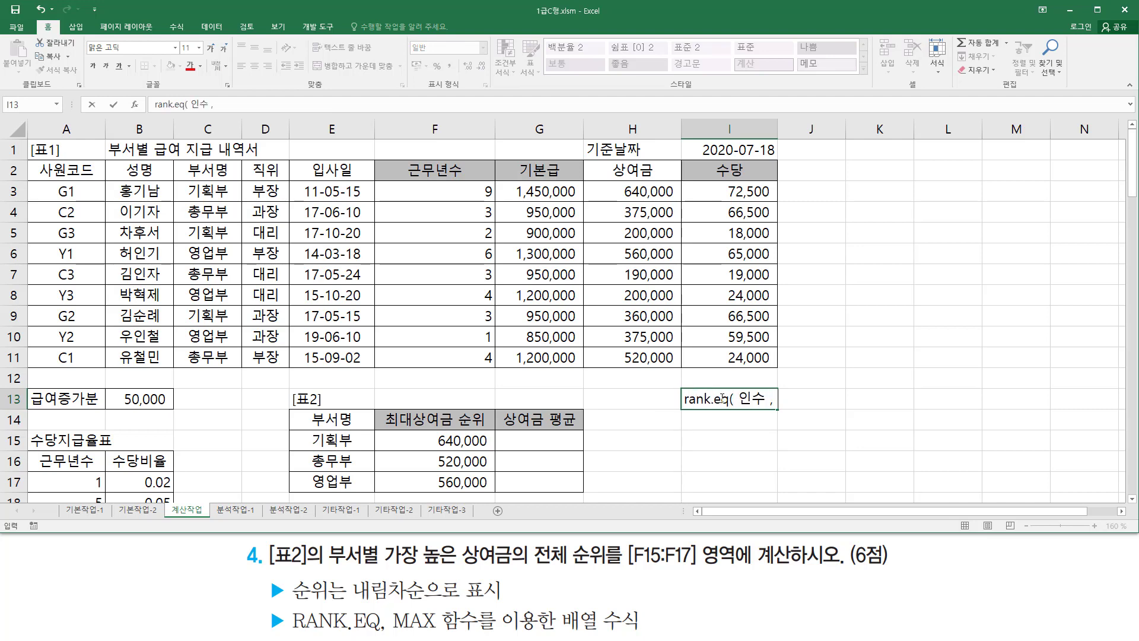
pyautogui.write(', 범우')
pyautogui.write(' , 옵션')
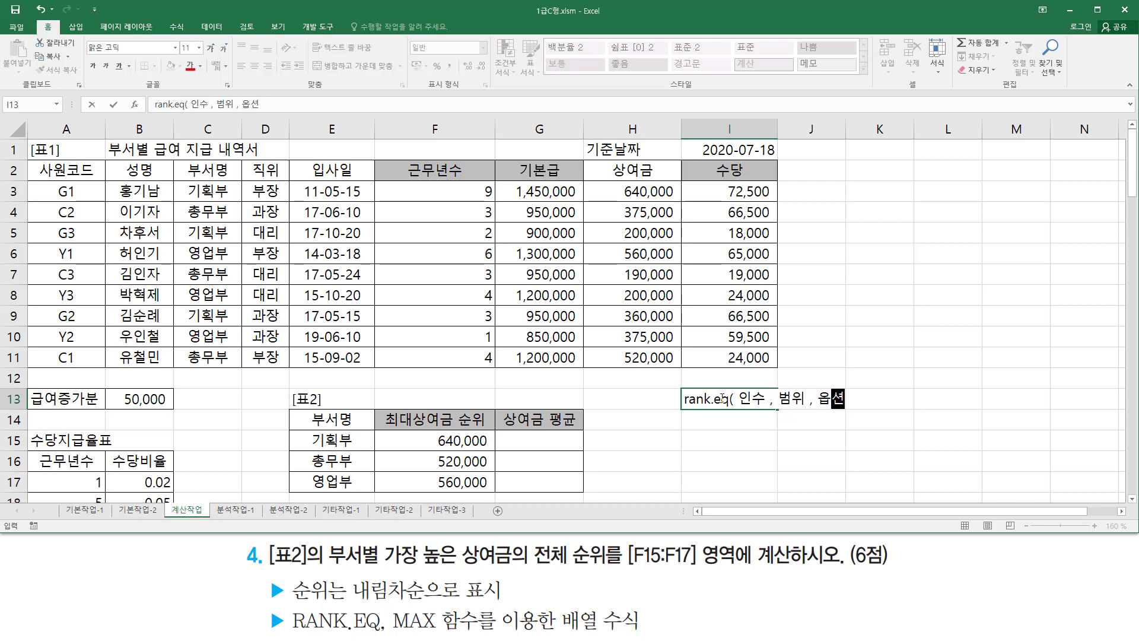
pyautogui.write(' )')
pyautogui.press('Return')
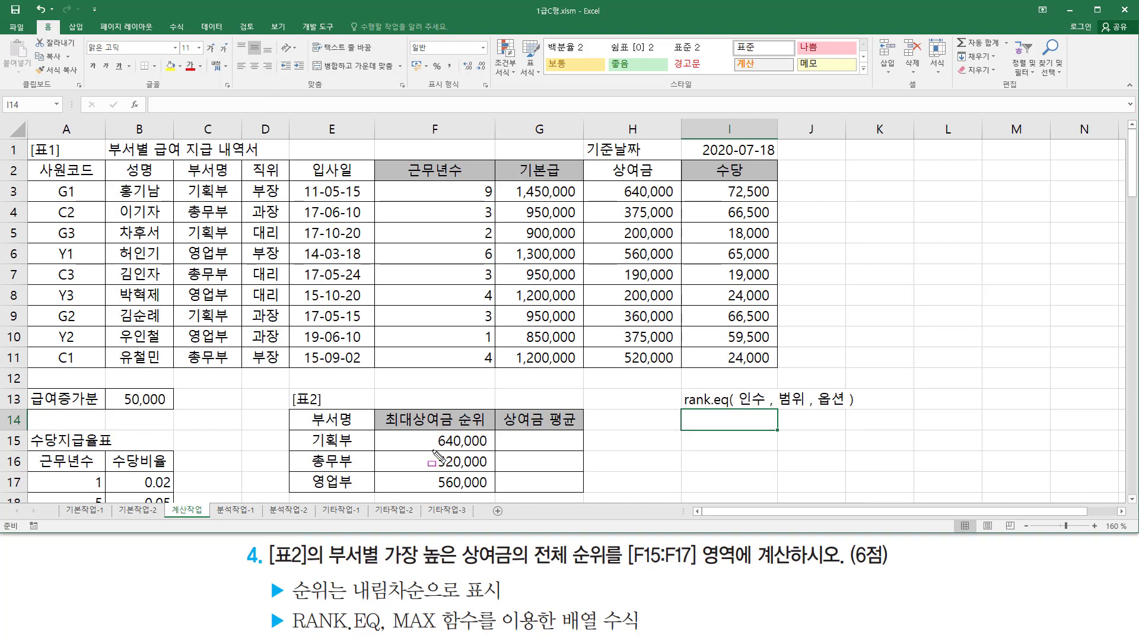
pyautogui.moveTo(430, 449); pyautogui.dragTo(488, 450)
pyautogui.moveTo(606, 180); pyautogui.dragTo(678, 370)
pyautogui.press('Escape')
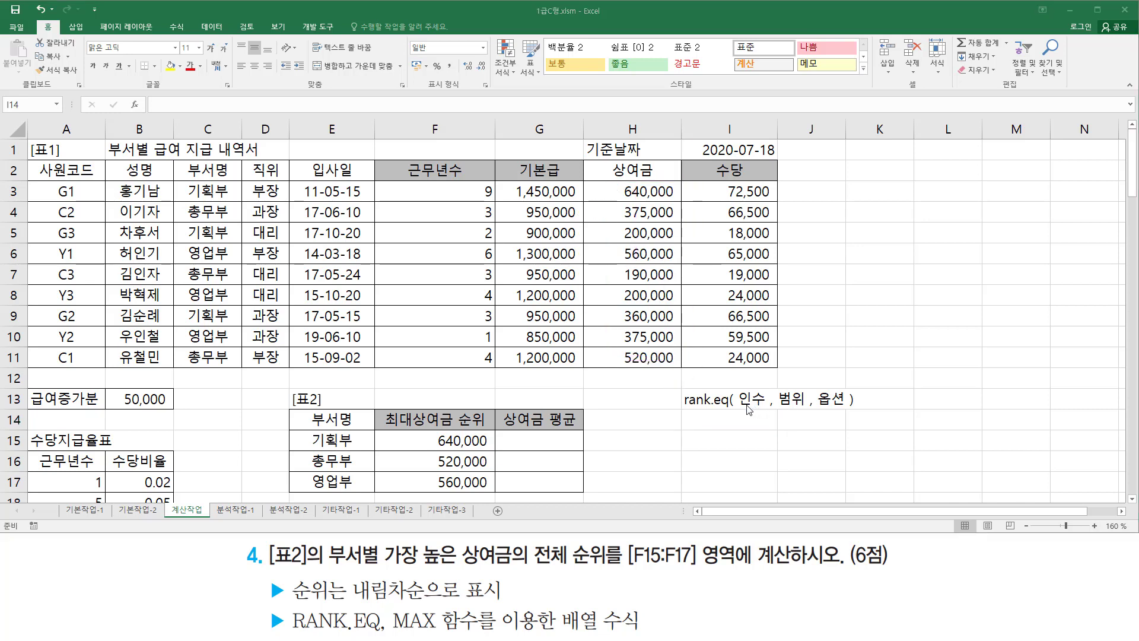
# - Replace the first argument 인수 in the I13 rank.eq note with 내점수
pyautogui.doubleClick(744, 399)
pyautogui.moveTo(739, 399); pyautogui.dragTo(765, 398)
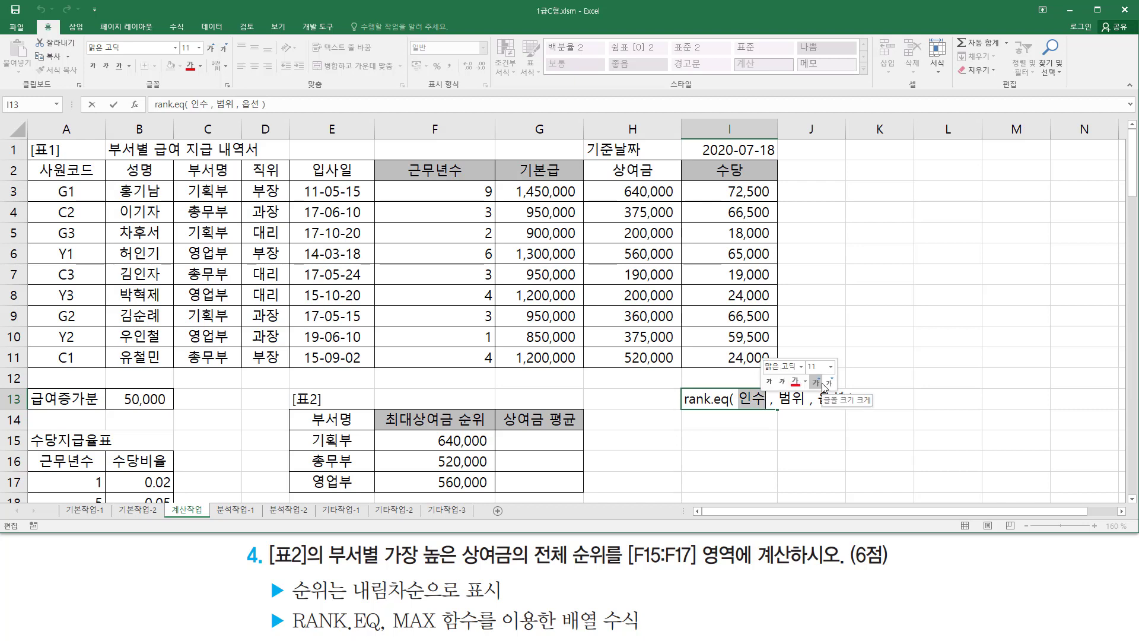
pyautogui.write('내꺼')
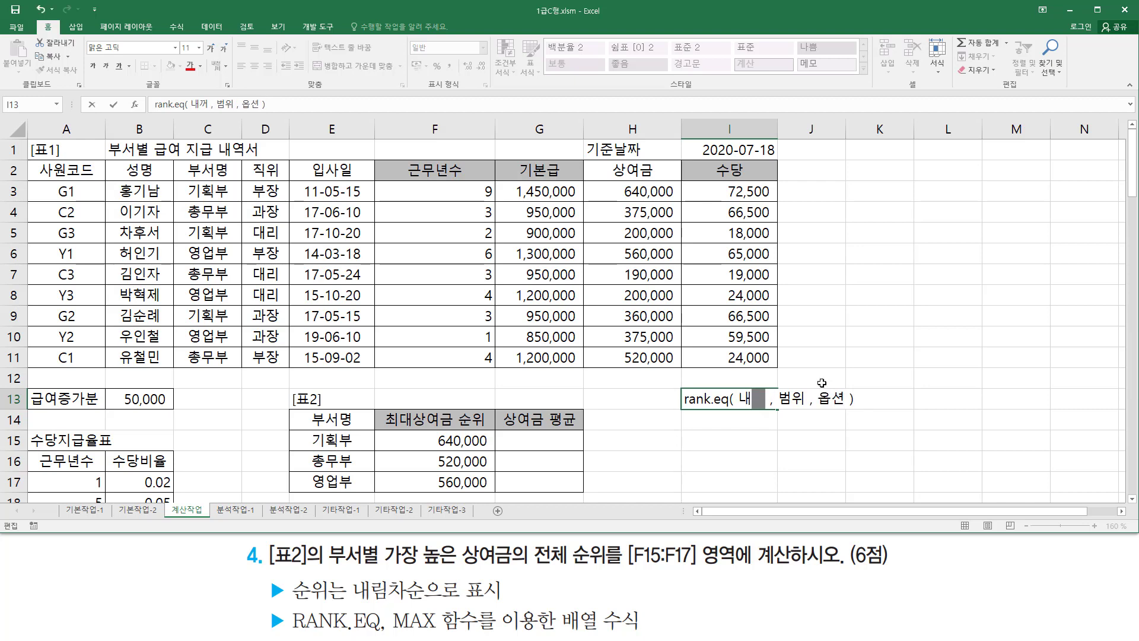
pyautogui.press('BackSpace')
pyautogui.press('BackSpace')
pyautogui.write('점수')
pyautogui.press('Return')
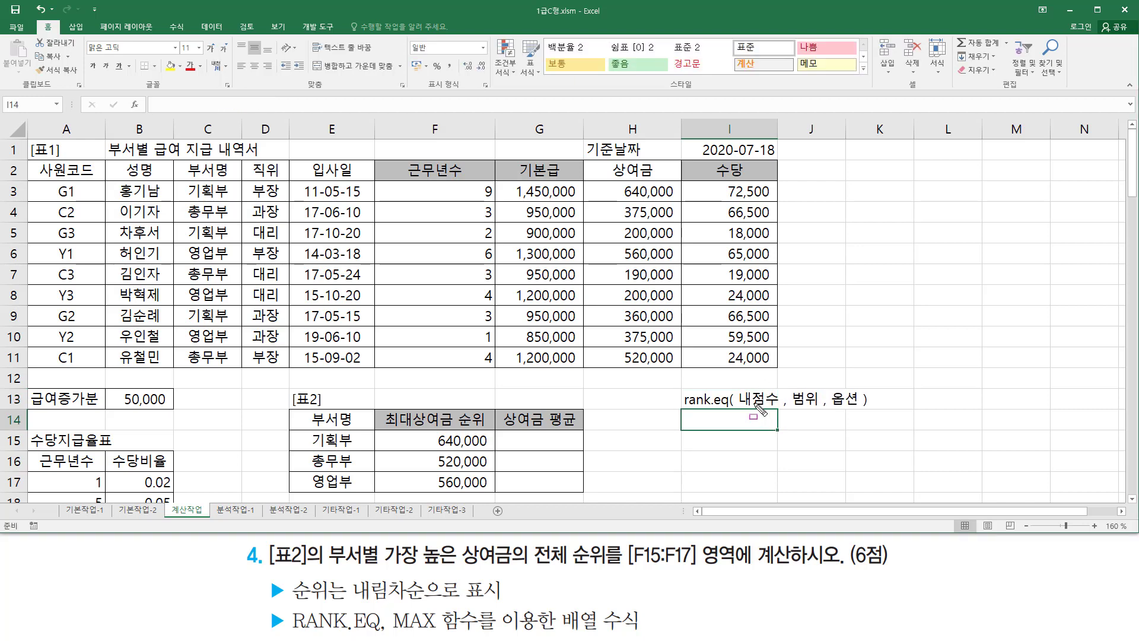
pyautogui.moveTo(741, 408); pyautogui.dragTo(859, 408)
pyautogui.press('Escape')
# - List the two RANK.EQ option values below the syntax note: 0 in I14 and 1 in I15
pyautogui.click(747, 423)
pyautogui.write('0')
pyautogui.press('Return')
pyautogui.write('1')
pyautogui.press('Return')
# - Extend the option note in I14 so it reads "0(생략)"
pyautogui.press('Up')
pyautogui.press('Up')
pyautogui.press('F2')
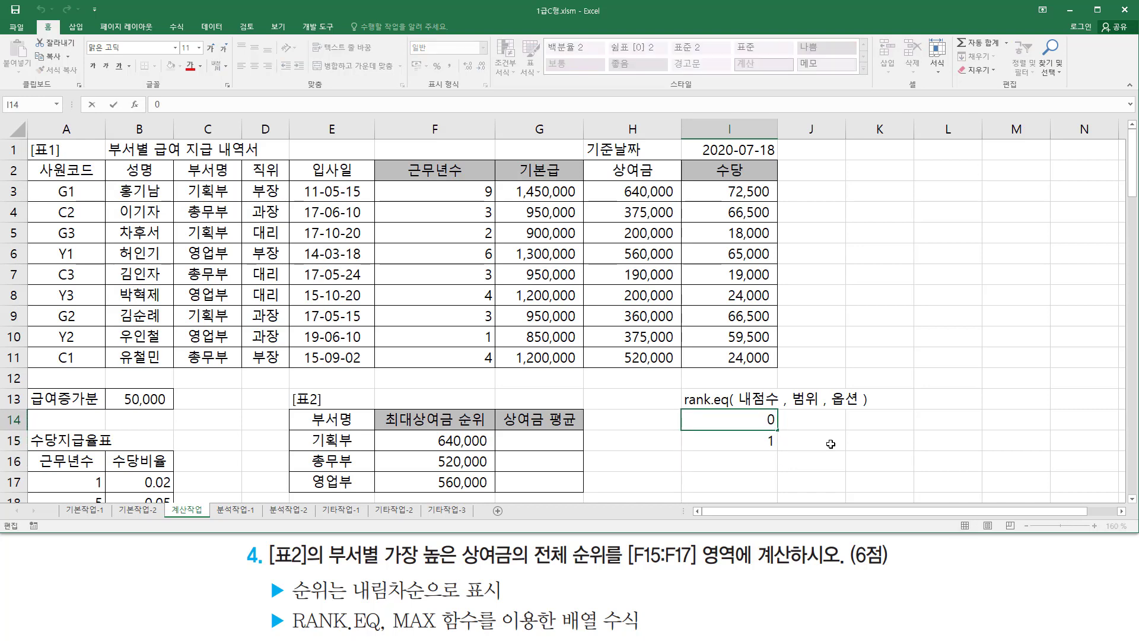
pyautogui.write('(생략)')
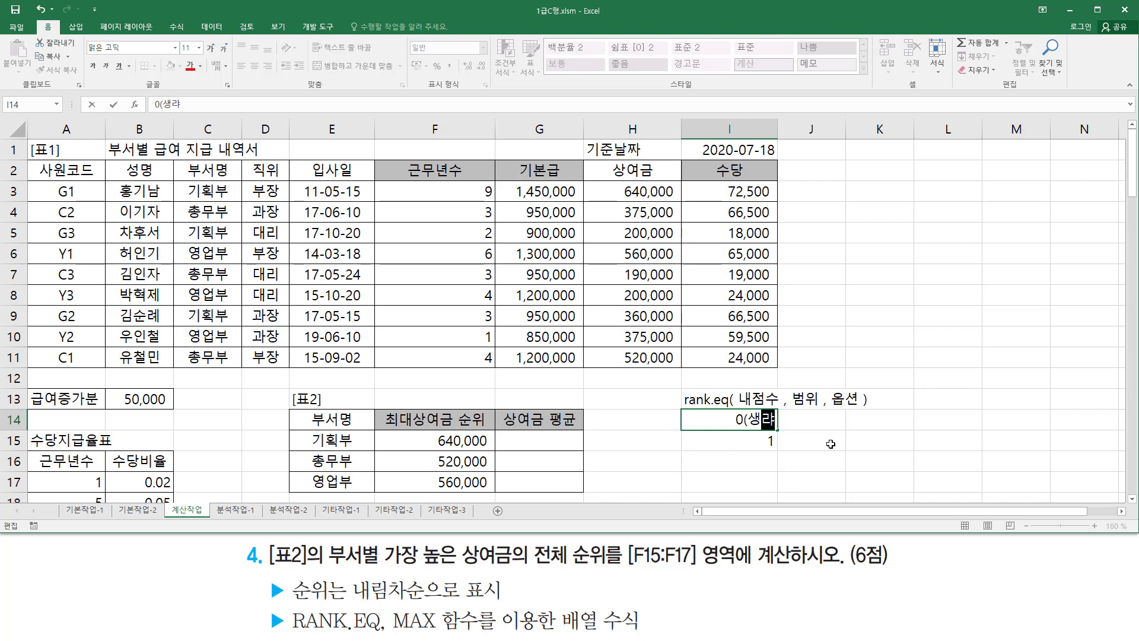
pyautogui.press('Return')
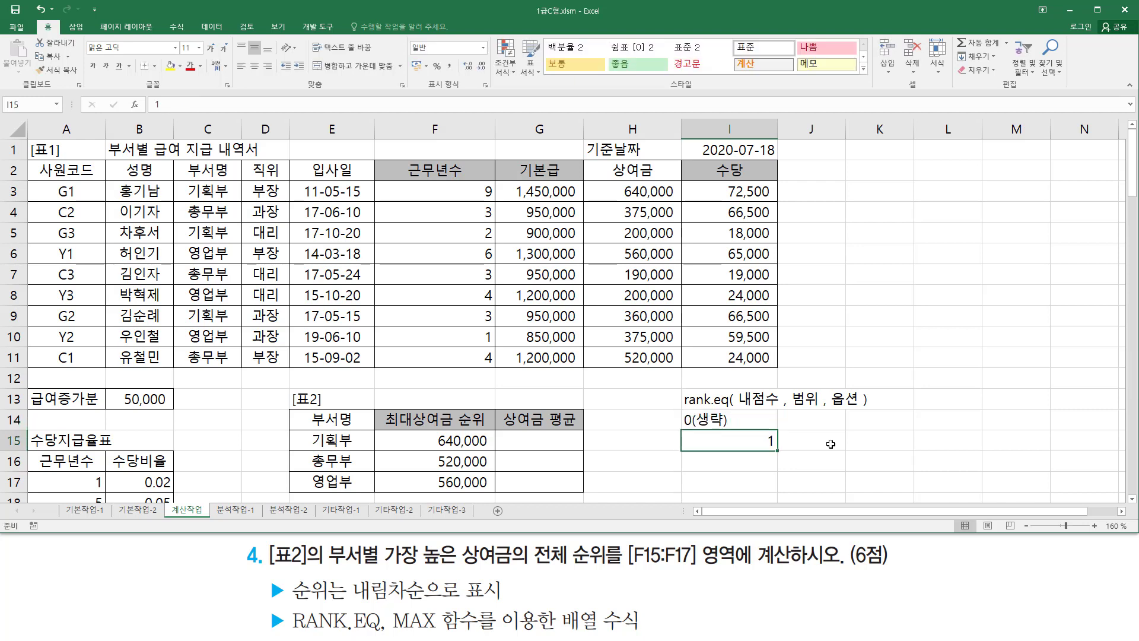
# - Extend the option note in I15 so it reads "1(0이외의 값)"
pyautogui.press('F2')
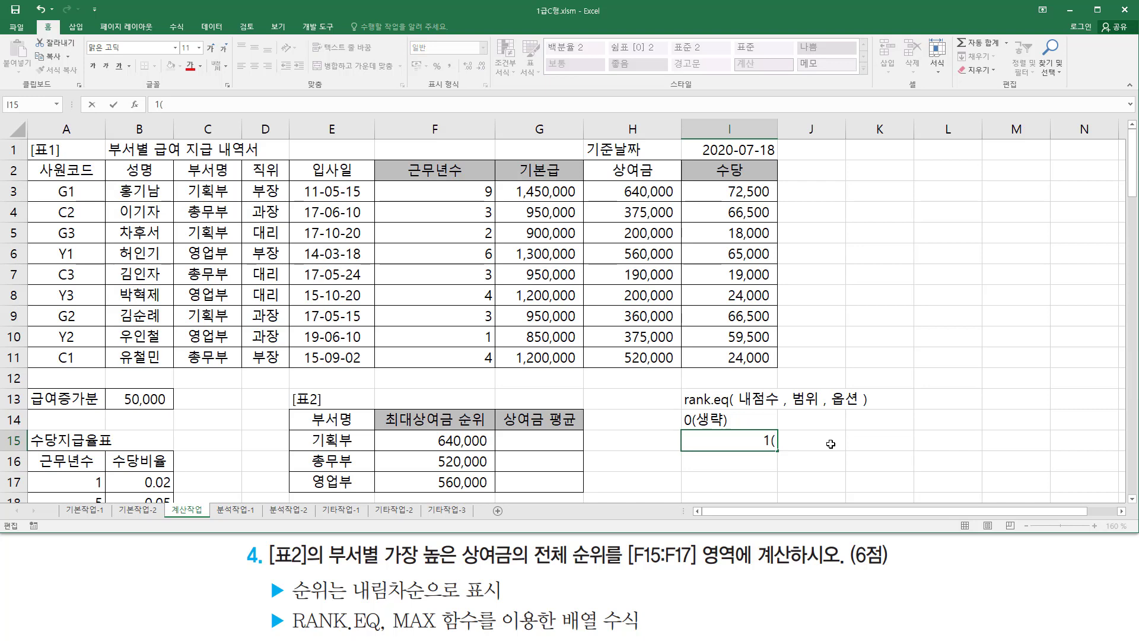
pyautogui.write('(0이외의')
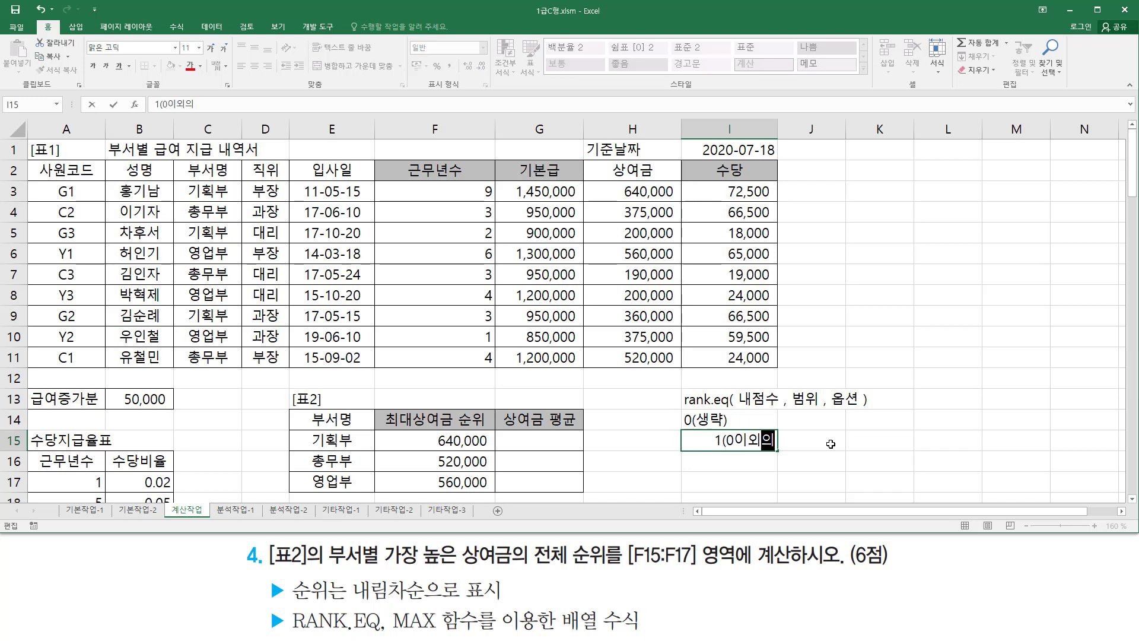
pyautogui.write(' 갑)')
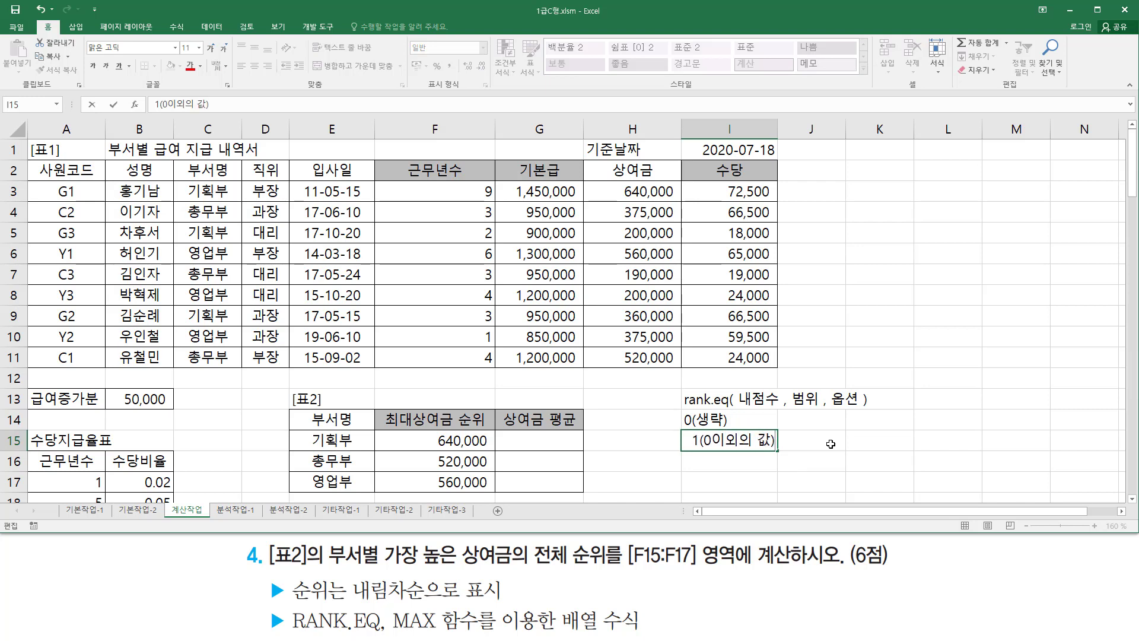
pyautogui.hotkey('ctrl', 'Return')
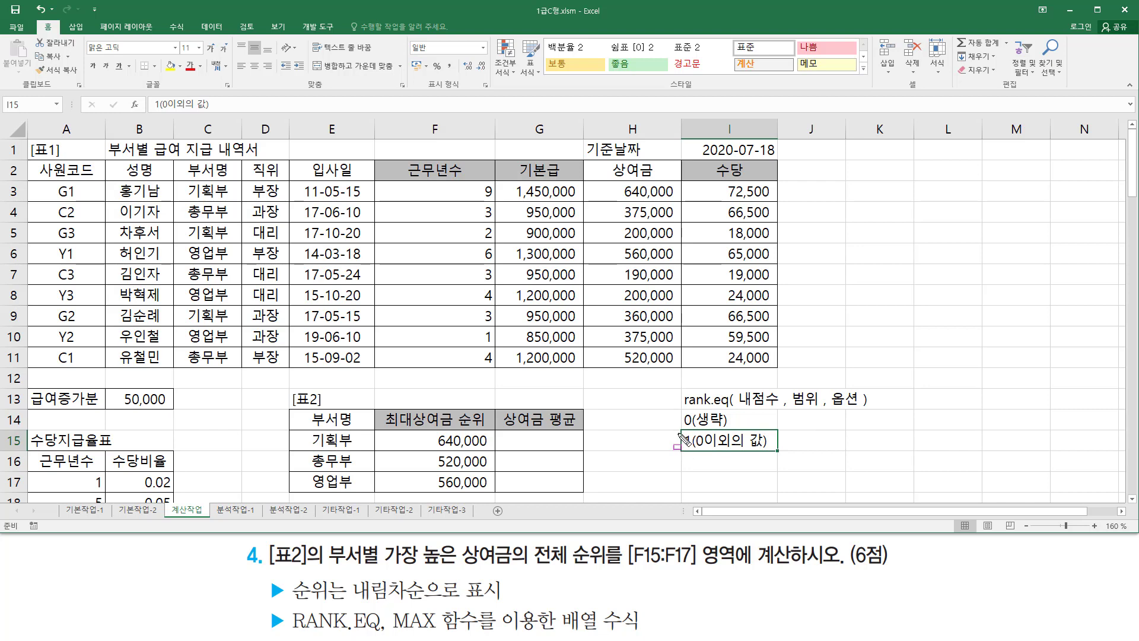
pyautogui.moveTo(679, 430); pyautogui.dragTo(693, 453)
pyautogui.press('Escape')
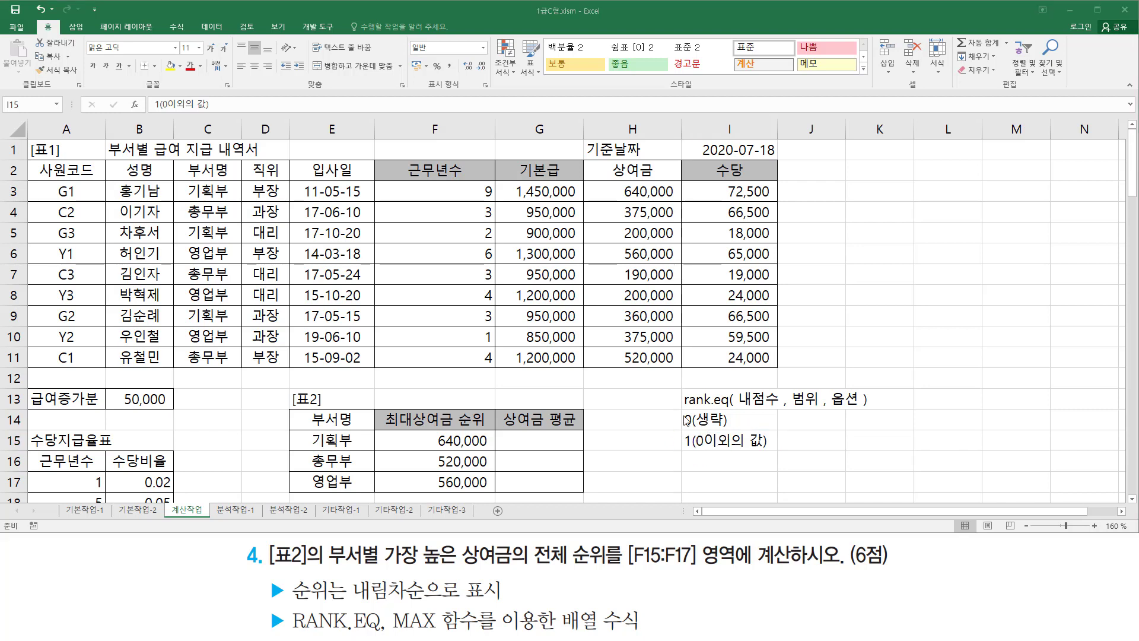
# - Label the RANK.EQ option values with their sort order: 내림차순 in J14 and 오름차순 in J15
pyautogui.click(814, 423)
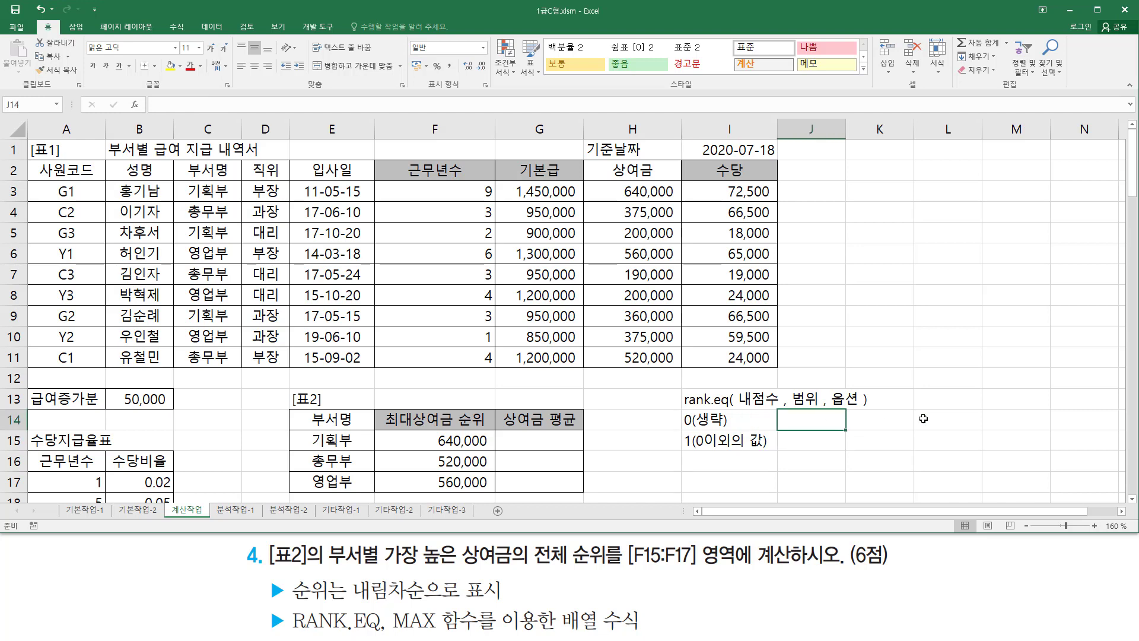
pyautogui.write('내림차순')
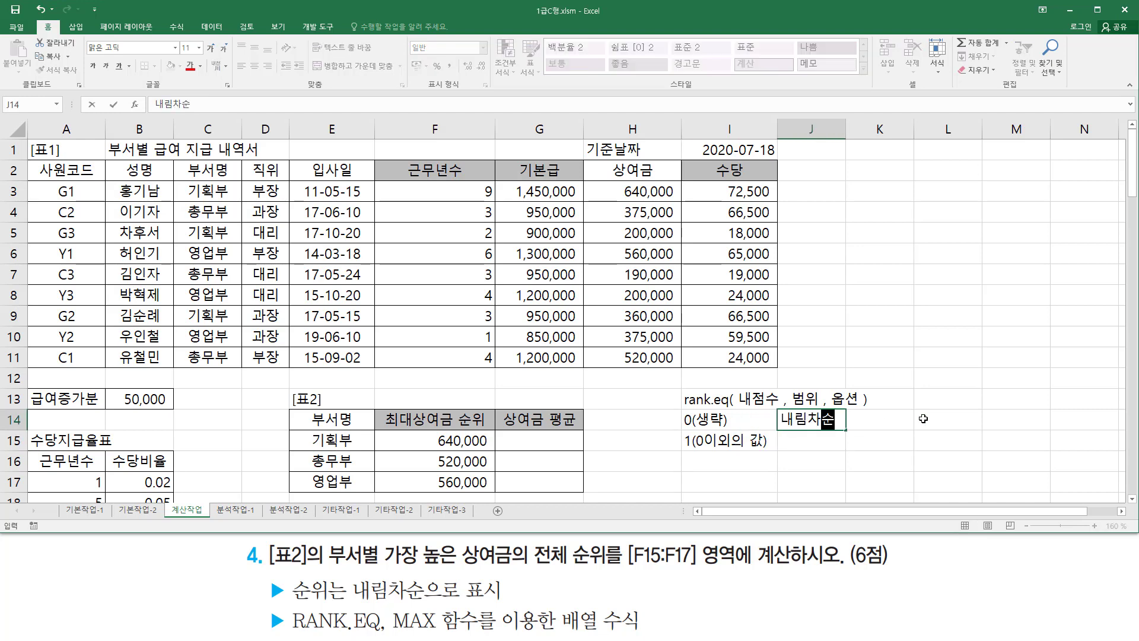
pyautogui.press('Return')
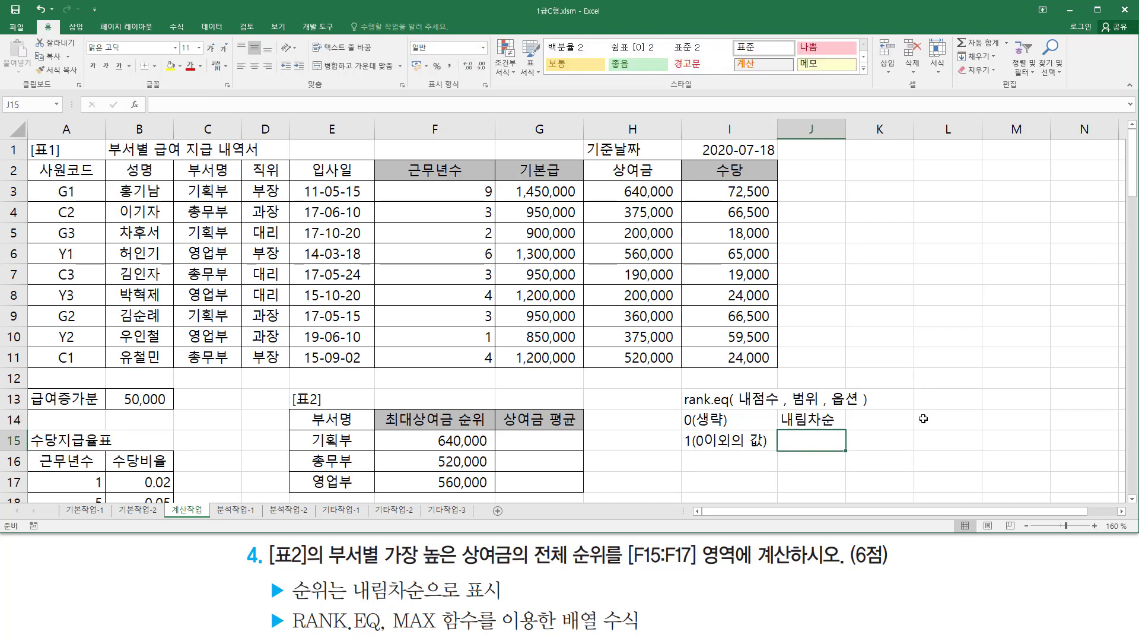
pyautogui.write('오름차수')
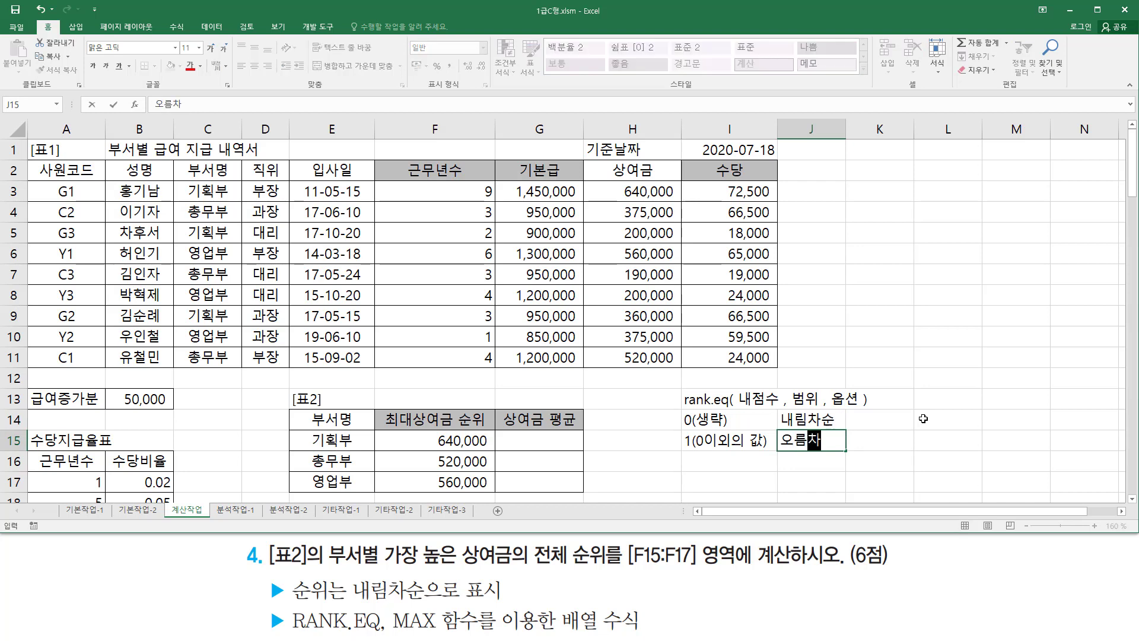
pyautogui.press('Return')
# - Add the ranking meaning beside each sort order: "높은수 1등" in K14 and "낮은수 1등" in K15
pyautogui.press('Up')
pyautogui.press('Up')
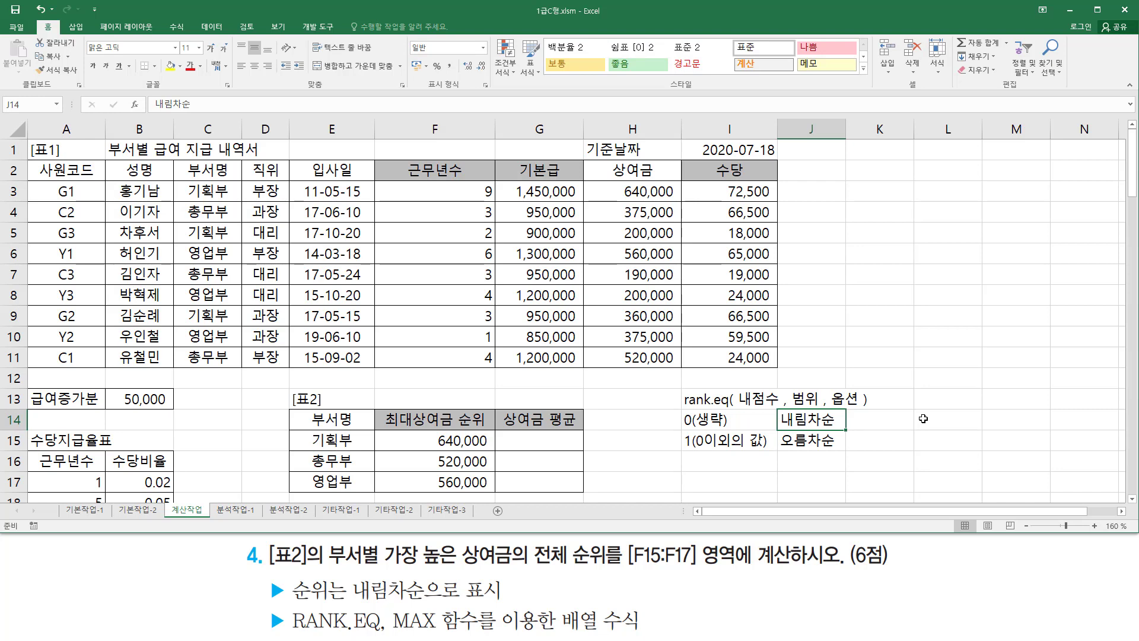
pyautogui.press('Right')
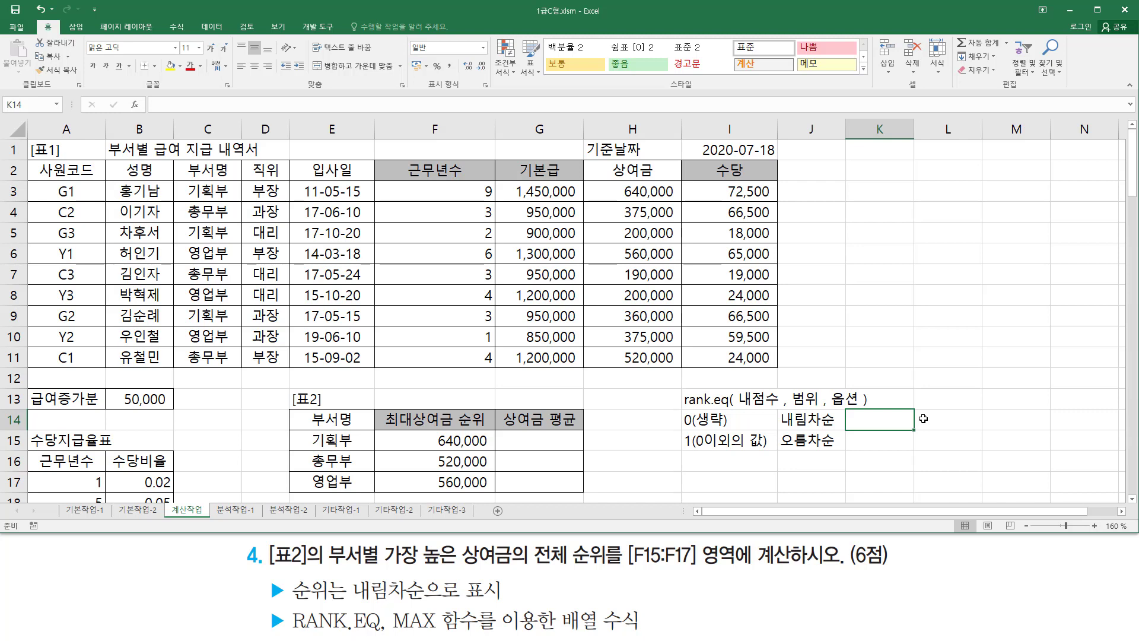
pyautogui.write('높ㅇ')
pyautogui.write('은수 1드')
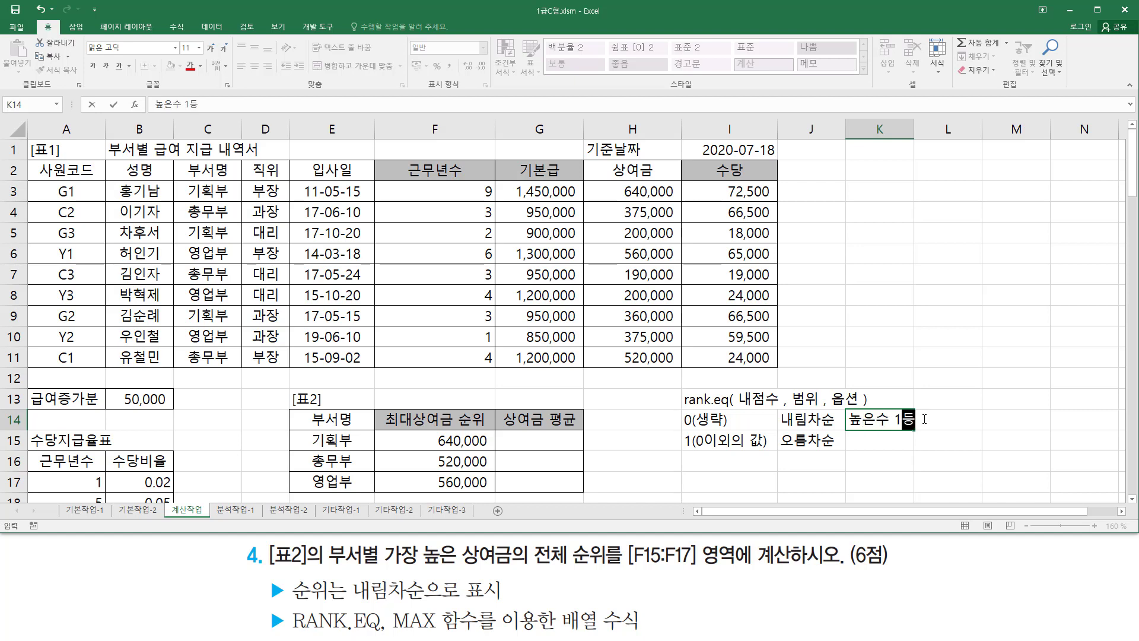
pyautogui.press('Return')
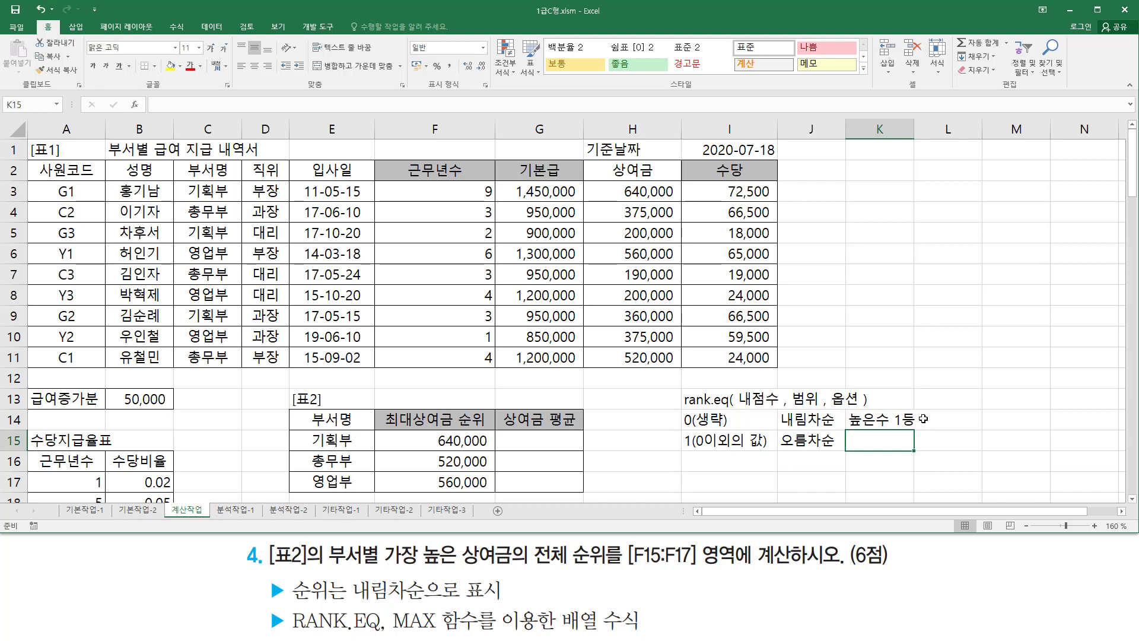
pyautogui.write('낮')
pyautogui.write('은수 1')
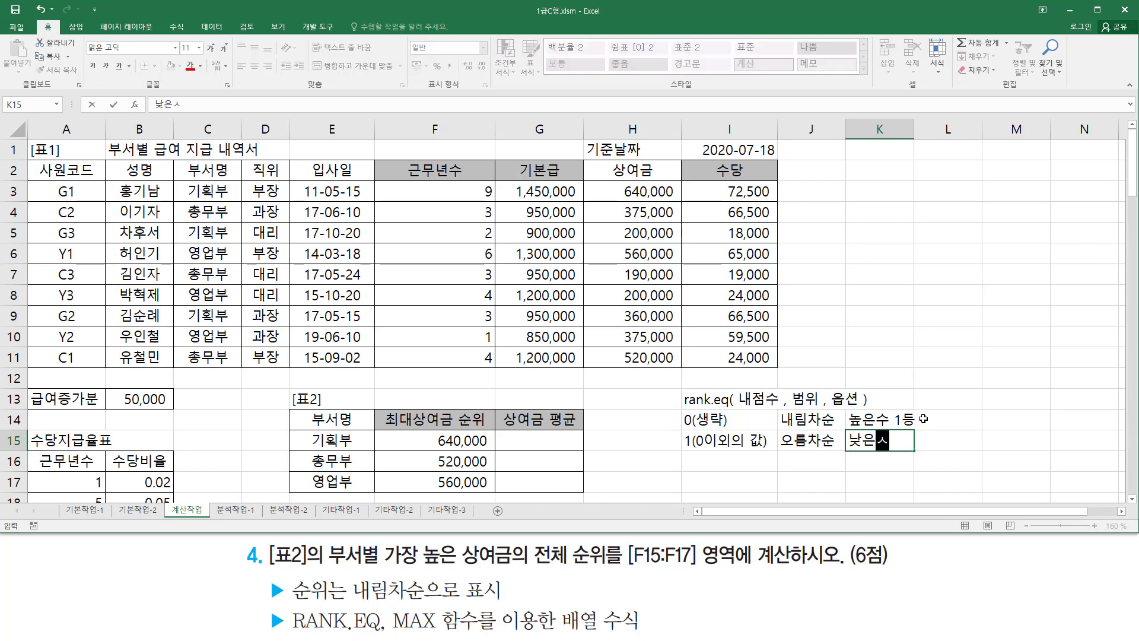
pyautogui.write('등')
pyautogui.press('Return')
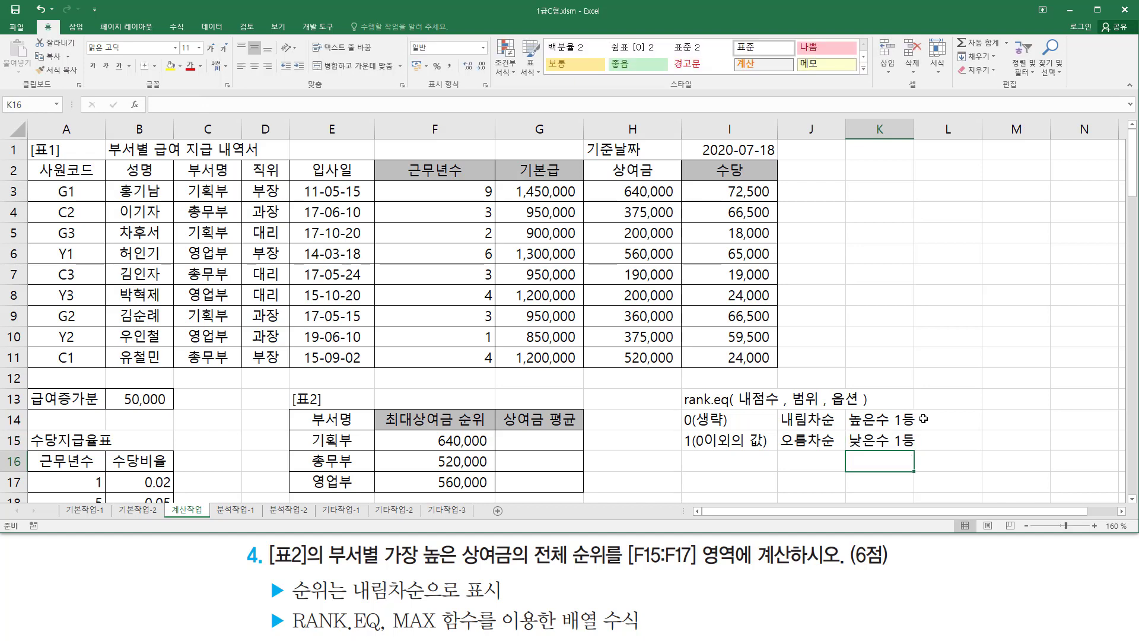
pyautogui.moveTo(779, 452); pyautogui.dragTo(836, 453)
pyautogui.moveTo(353, 601); pyautogui.dragTo(425, 601)
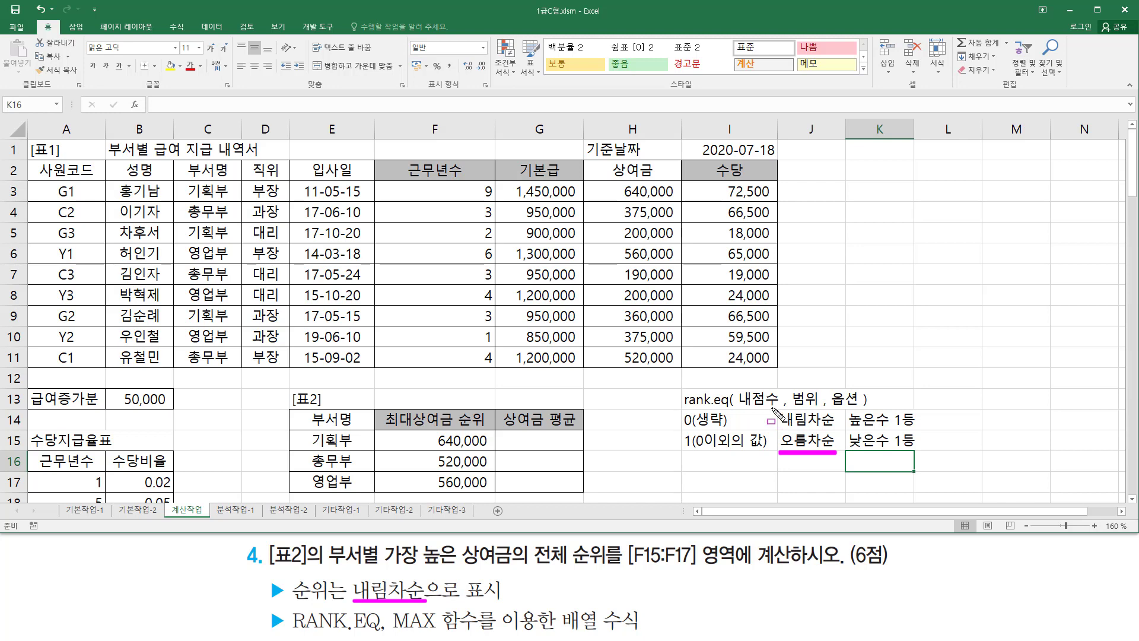
pyautogui.moveTo(772, 408)
pyautogui.mouseDown()
pyautogui.moveTo(839, 431)
pyautogui.moveTo(928, 429)
pyautogui.mouseUp()
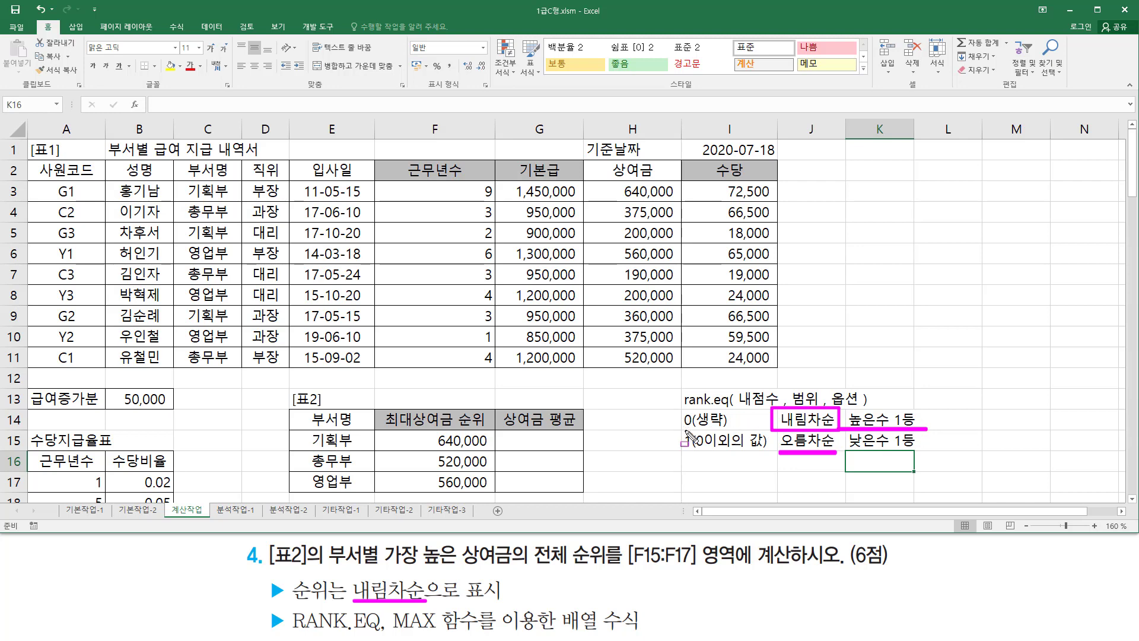
pyautogui.moveTo(682, 427); pyautogui.dragTo(731, 428)
pyautogui.moveTo(833, 399); pyautogui.dragTo(859, 399)
pyautogui.press('Escape')
# - Wrap the existing MAX expression in F15 in a RANK.EQ function, keeping it as the first argument
pyautogui.click(446, 440)
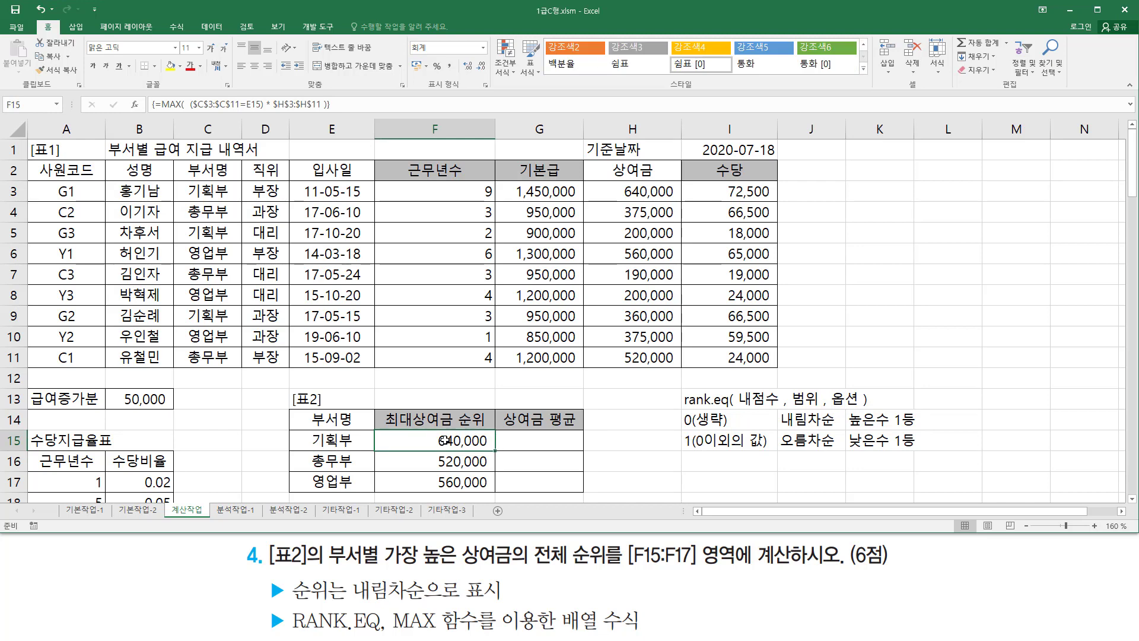
pyautogui.doubleClick(446, 440)
pyautogui.moveTo(388, 440); pyautogui.dragTo(650, 440)
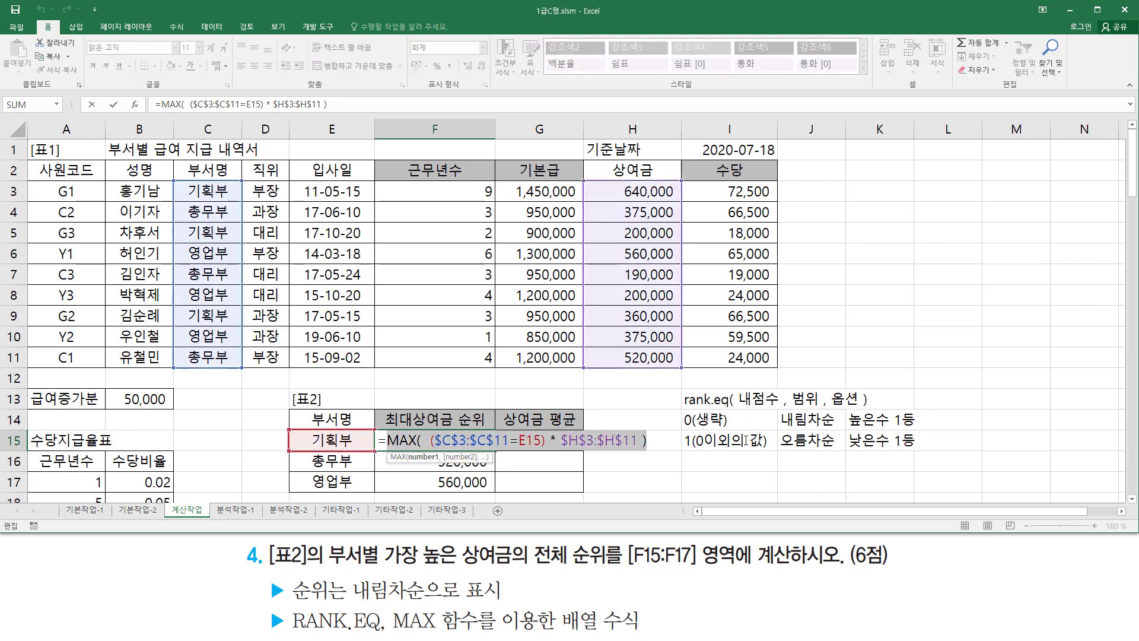
pyautogui.press('BackSpace')
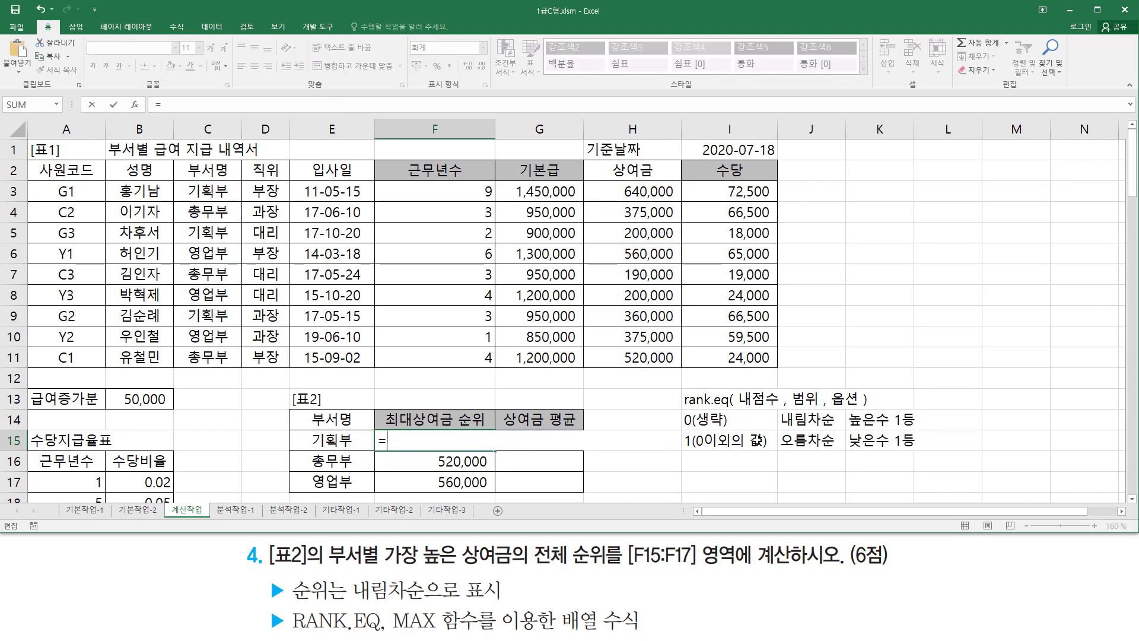
pyautogui.write('ㄱ')
pyautogui.write('rank.w')
pyautogui.press('BackSpace')
pyautogui.write('e')
pyautogui.press('Tab')
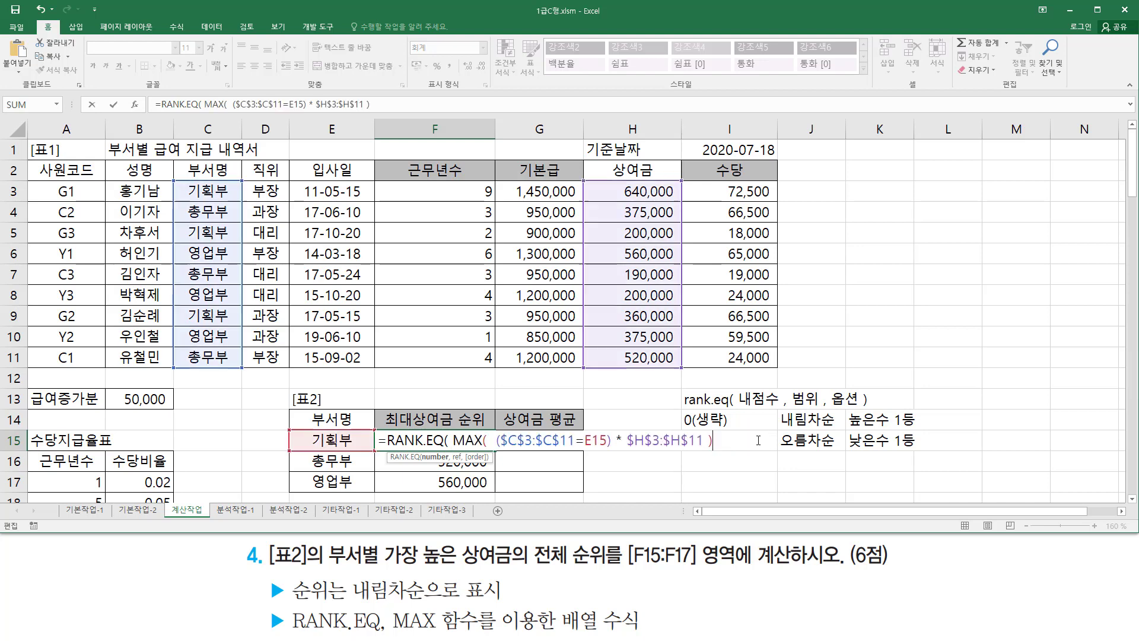
# - Add the absolute range $H$3:$H$11 as RANK.EQ's second argument and enter F15 as an array formula
pyautogui.write(',')
pyautogui.moveTo(632, 192); pyautogui.dragTo(643, 362)
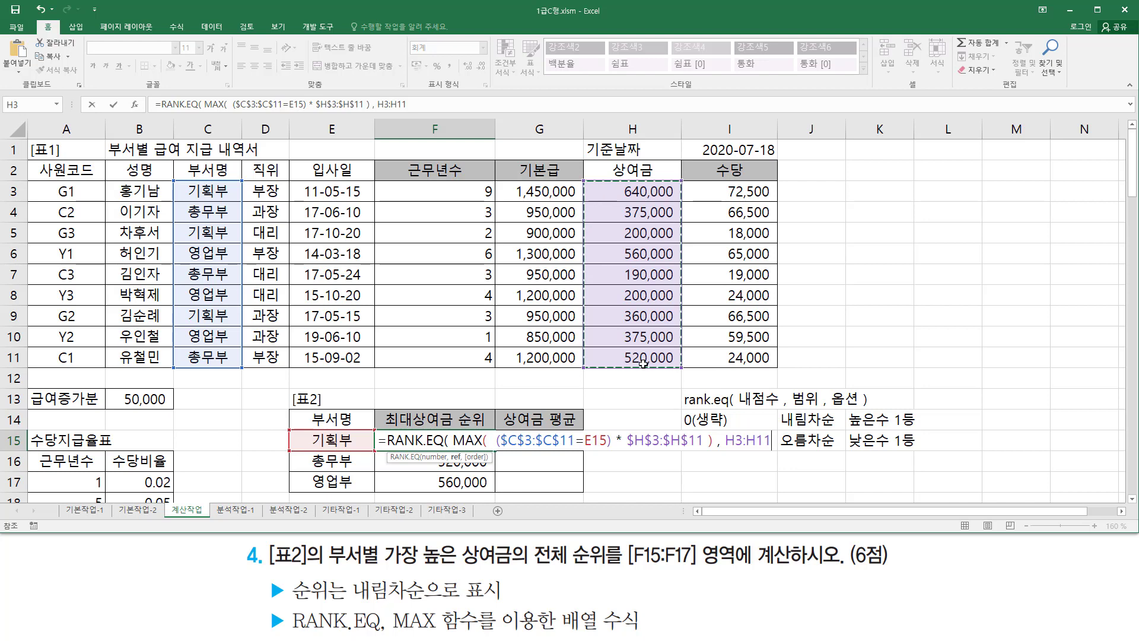
pyautogui.write(')')
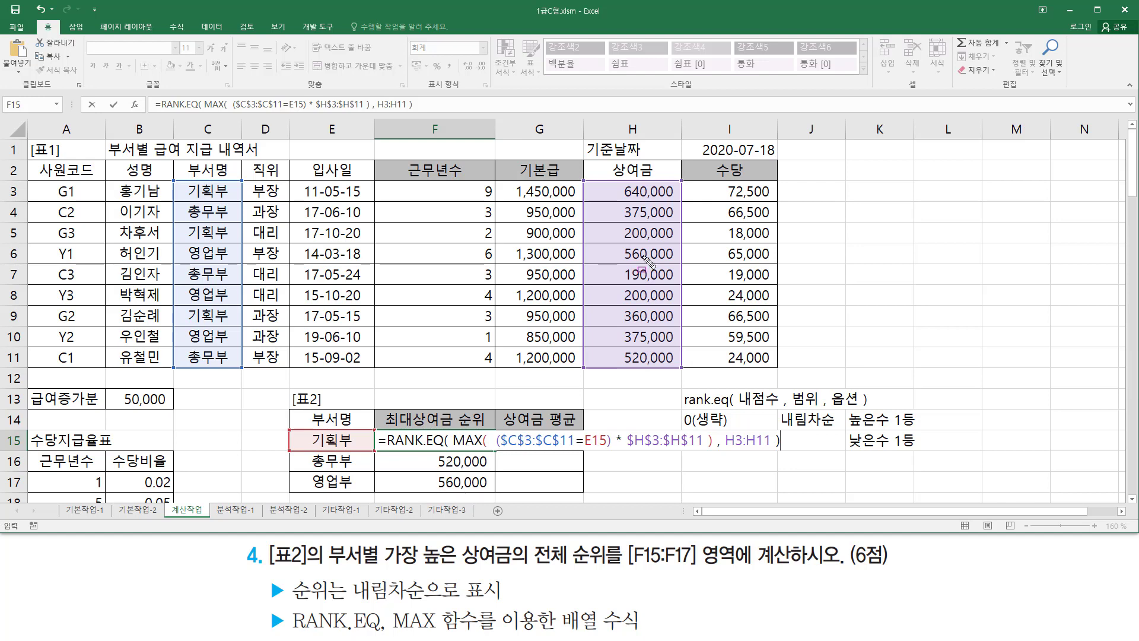
pyautogui.moveTo(587, 187); pyautogui.dragTo(682, 372)
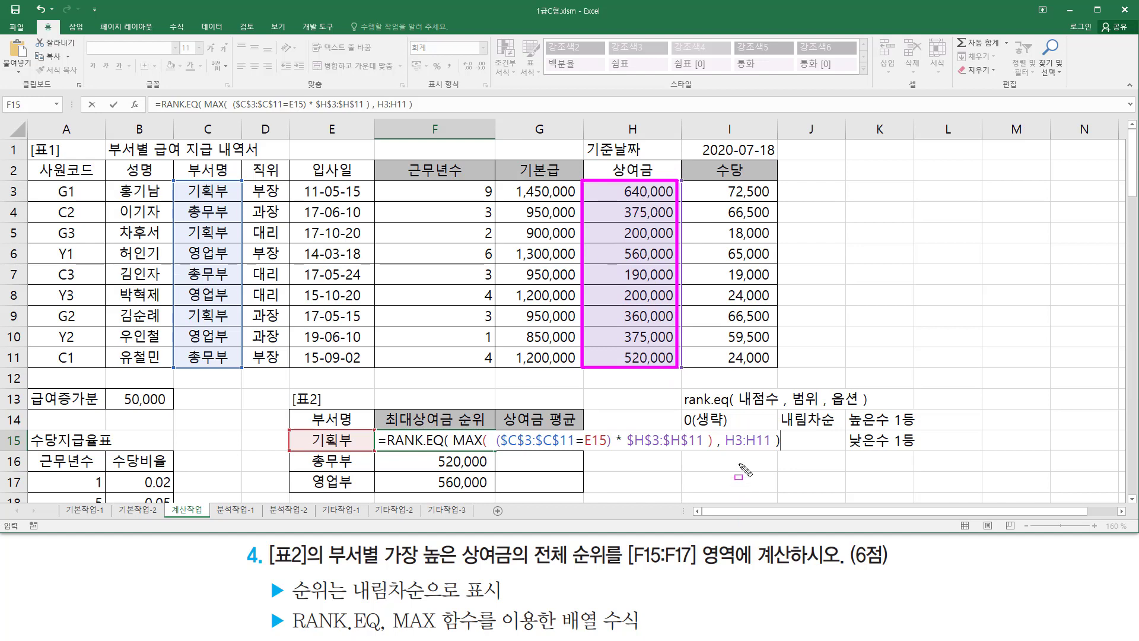
pyautogui.moveTo(724, 447)
pyautogui.mouseDown()
pyautogui.moveTo(773, 448)
pyautogui.moveTo(757, 442)
pyautogui.mouseUp()
pyautogui.press('Escape')
pyautogui.press('F4')
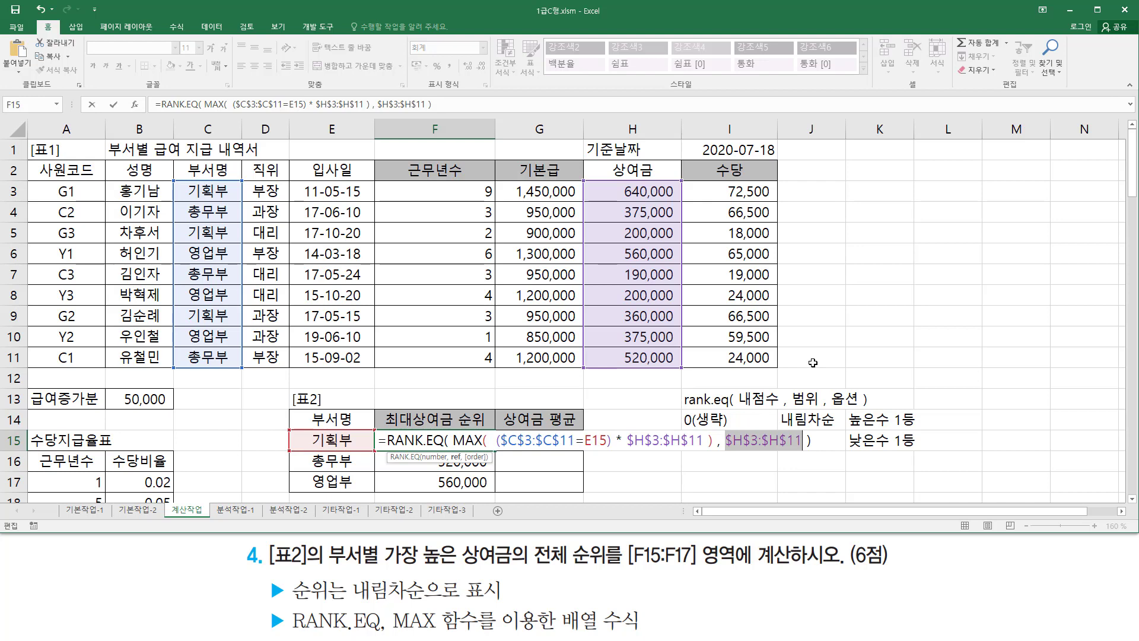
pyautogui.hotkey('ctrl', 'shift', 'Return')
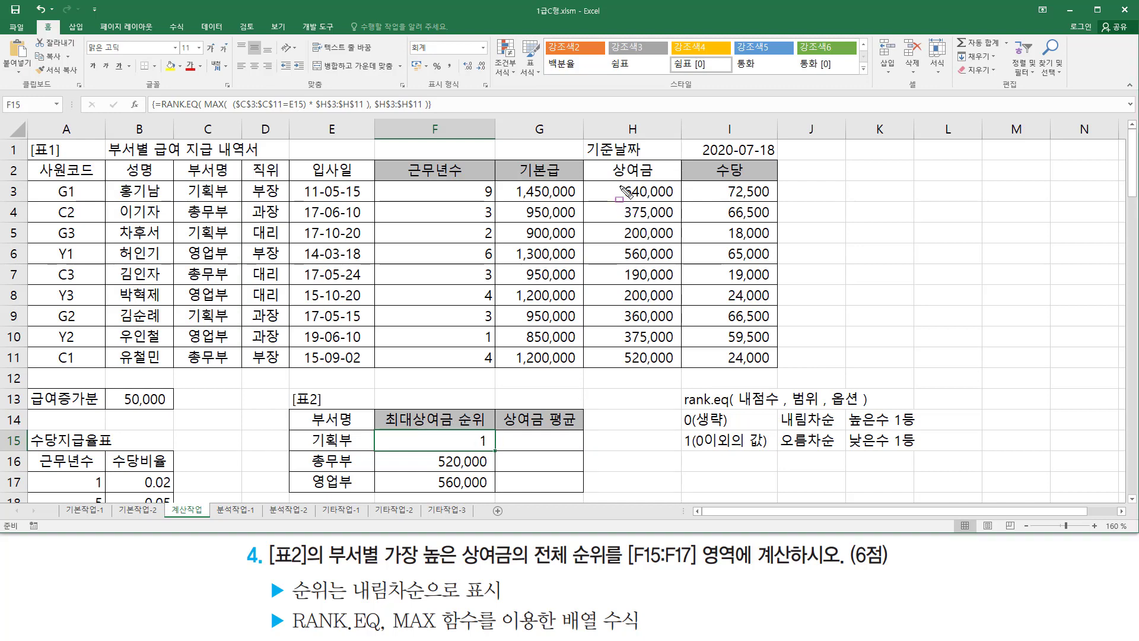
# - Fill the F15 array formula down through F17
pyautogui.moveTo(618, 179)
pyautogui.mouseDown()
pyautogui.moveTo(639, 360)
pyautogui.moveTo(683, 368)
pyautogui.mouseUp()
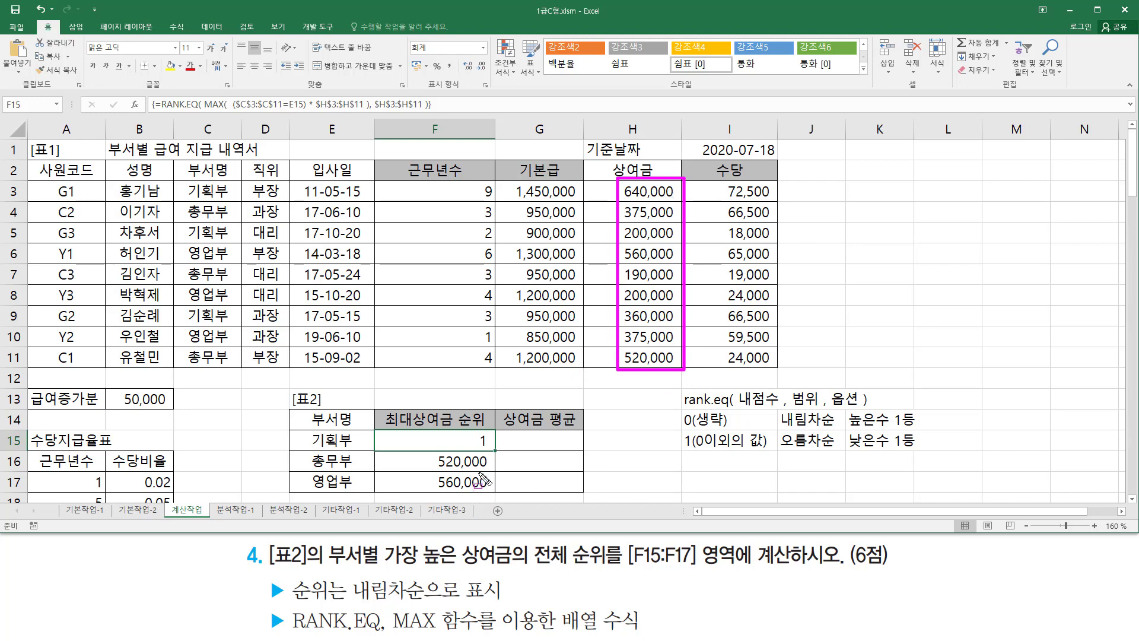
pyautogui.press('Escape')
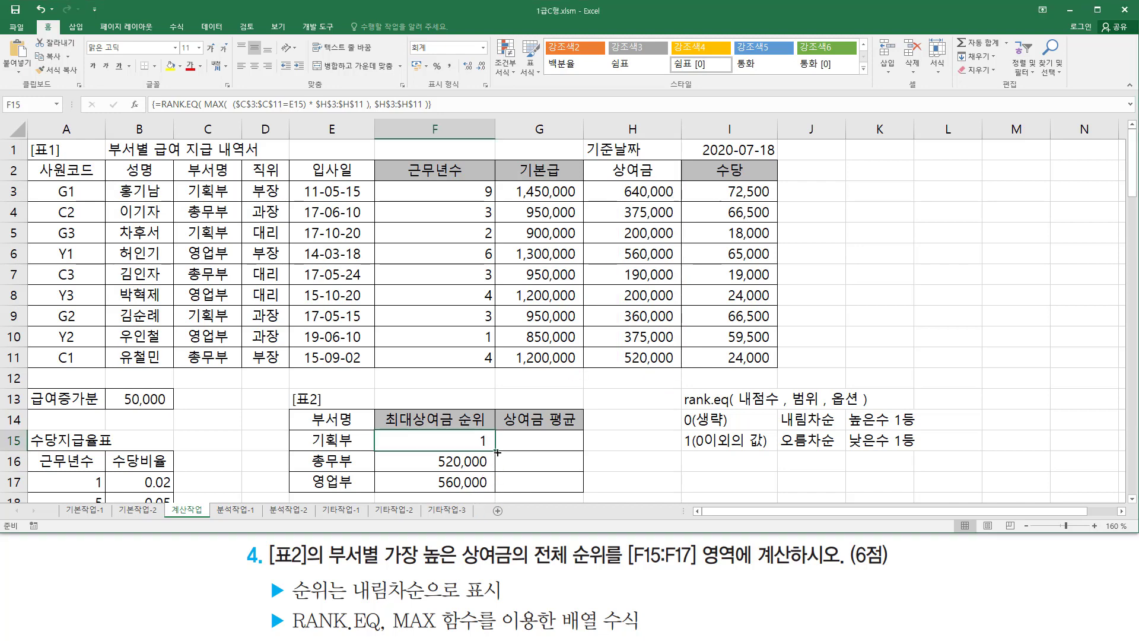
pyautogui.moveTo(497, 452); pyautogui.dragTo(492, 483)
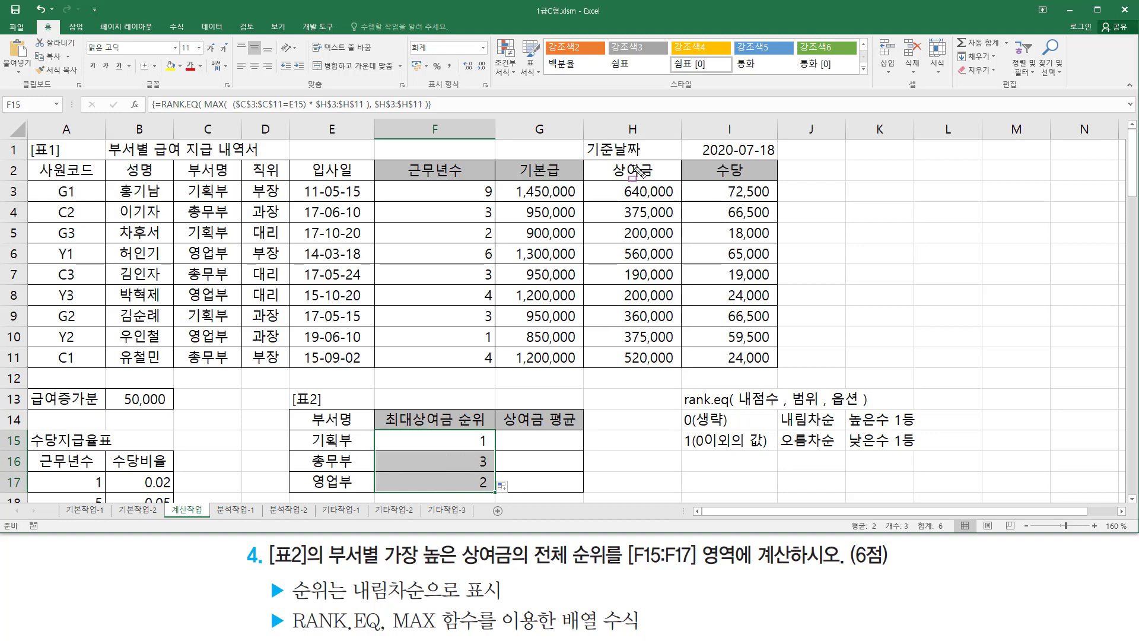
pyautogui.moveTo(608, 182)
pyautogui.mouseDown()
pyautogui.moveTo(683, 369)
pyautogui.moveTo(691, 353)
pyautogui.mouseUp()
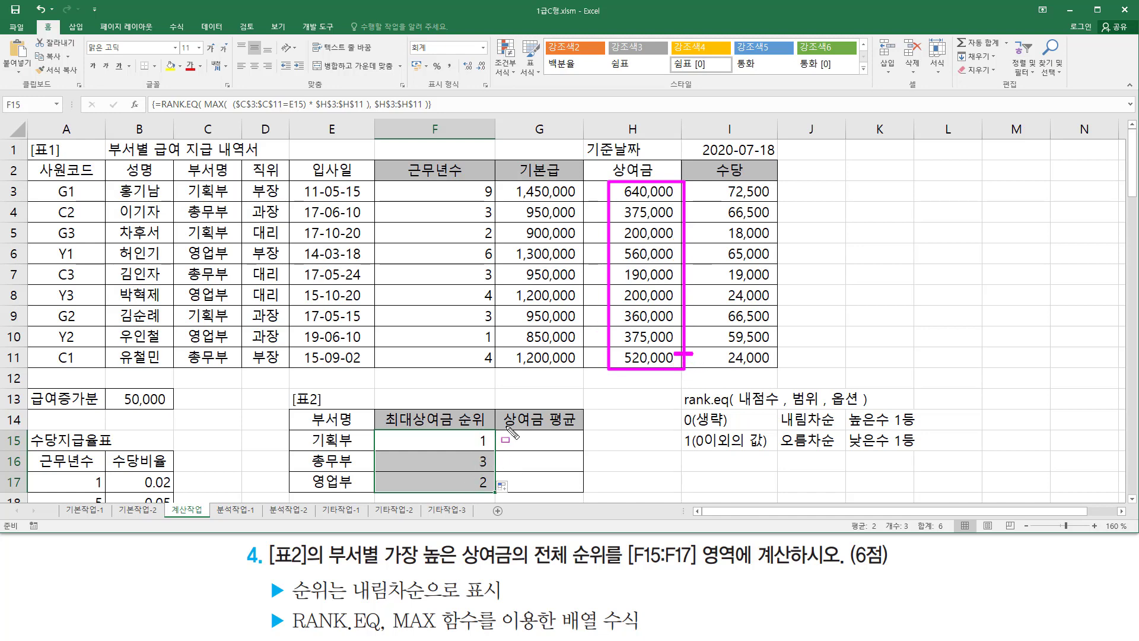
pyautogui.moveTo(620, 200); pyautogui.dragTo(672, 200)
pyautogui.moveTo(625, 259); pyautogui.dragTo(674, 260)
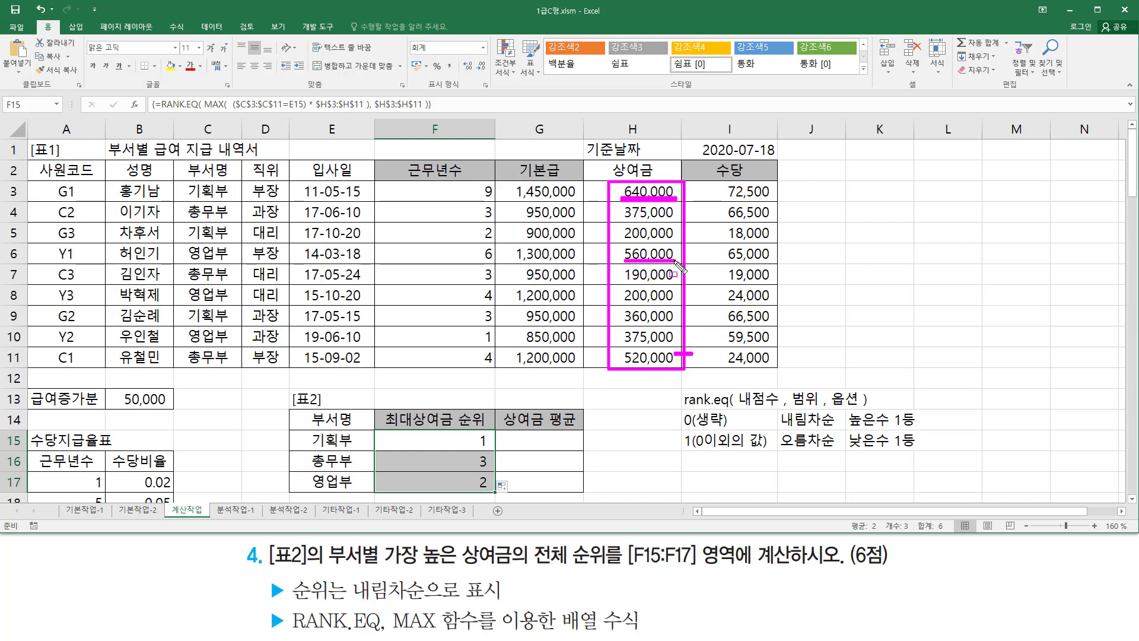
pyautogui.moveTo(624, 365); pyautogui.dragTo(666, 365)
pyautogui.moveTo(475, 467); pyautogui.dragTo(507, 467)
pyautogui.moveTo(675, 253); pyautogui.dragTo(700, 253)
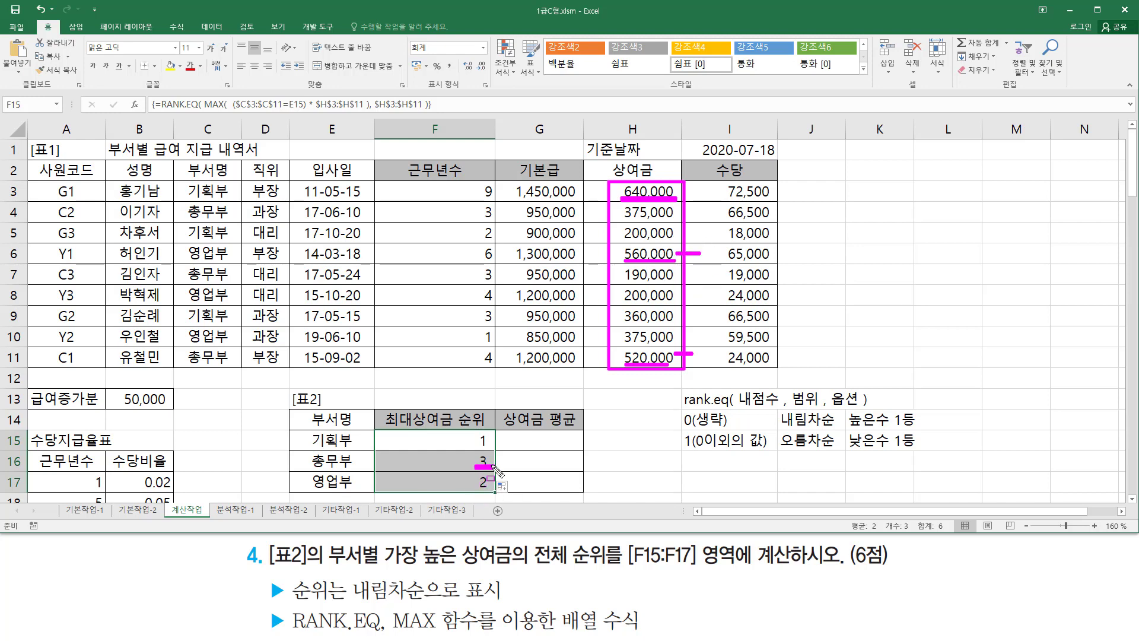
pyautogui.press('Escape')
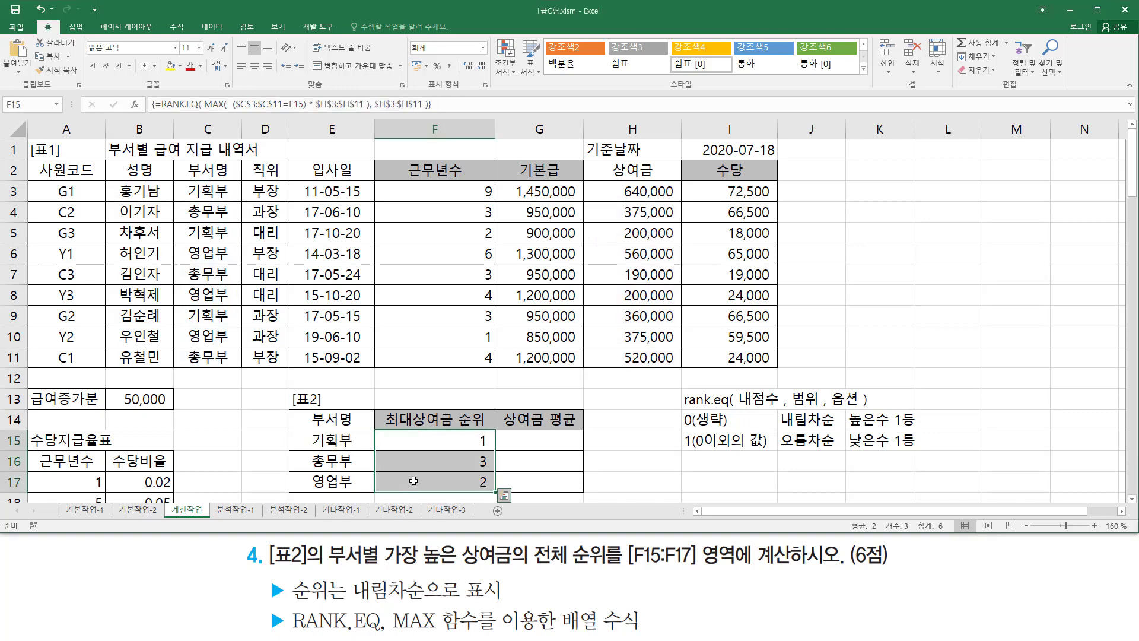
# - Record the F15 formula as plain text in F12: =RANK.EQ( MAX( ($C$3:$C$11=E15) * $H$3:$H$11 ), $H$3:$H$11 )
pyautogui.click(432, 380)
pyautogui.write('=RANK.EQ( MAX( ($C$3:$C$11=E15) * $H$3:$H$11 ), $H$3:$H$11 )')
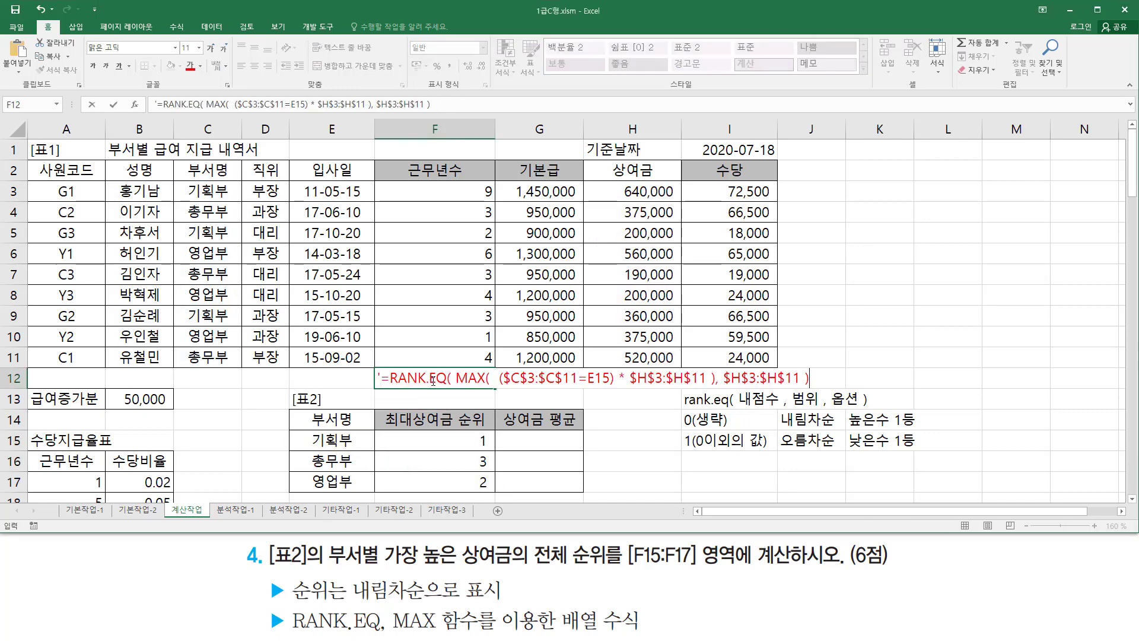
pyautogui.press('Return')
pyautogui.click(624, 497)
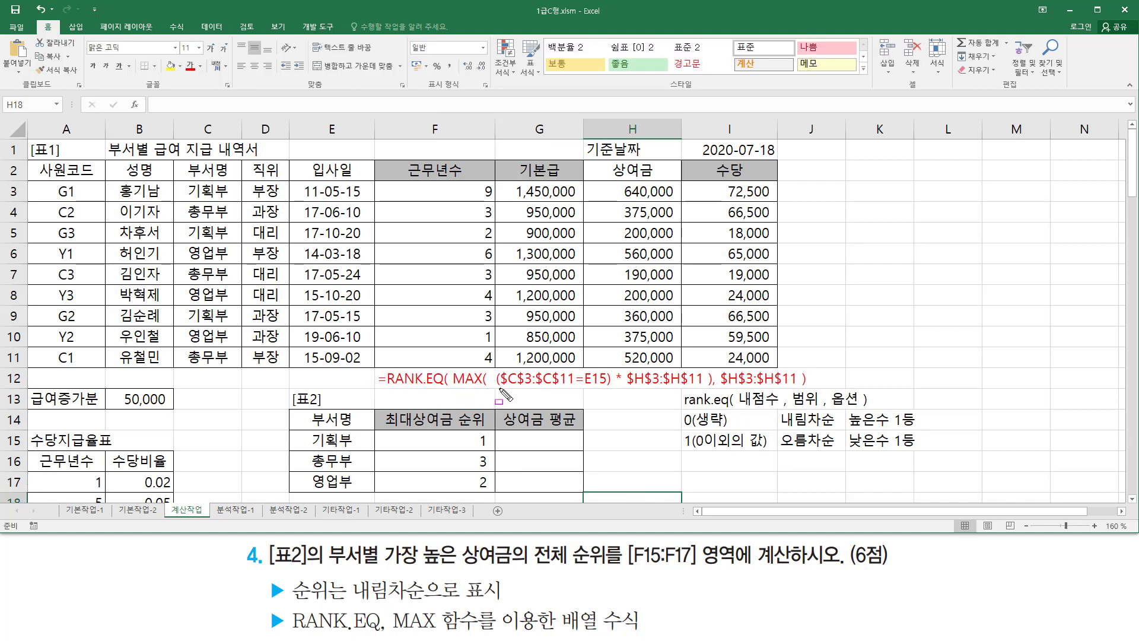
pyautogui.moveTo(499, 389); pyautogui.dragTo(613, 390)
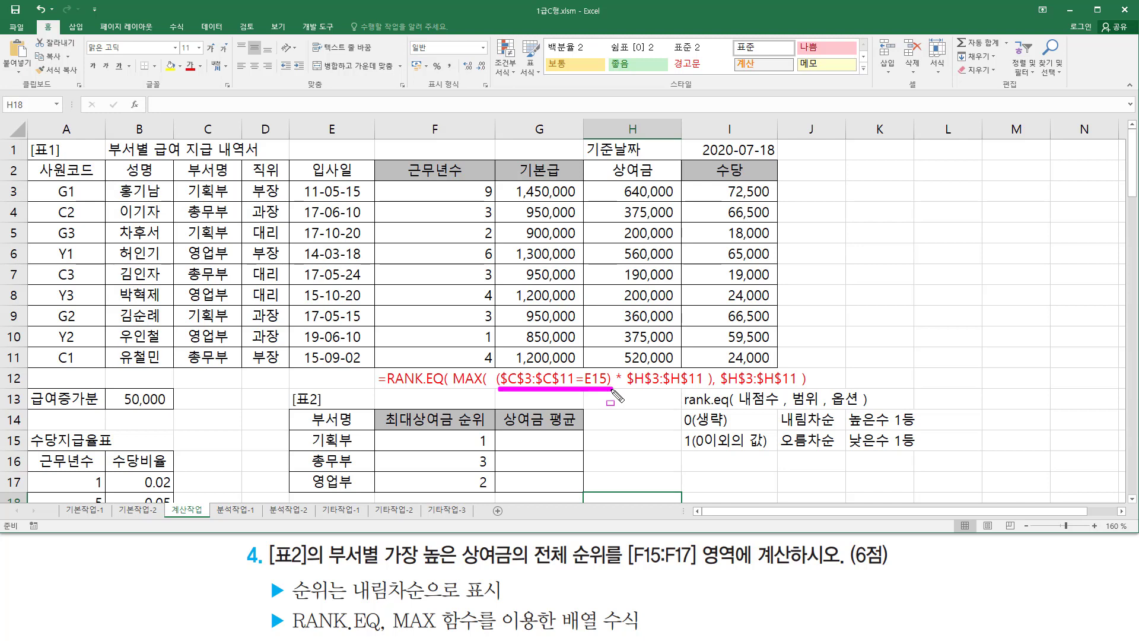
pyautogui.moveTo(622, 390); pyautogui.dragTo(701, 390)
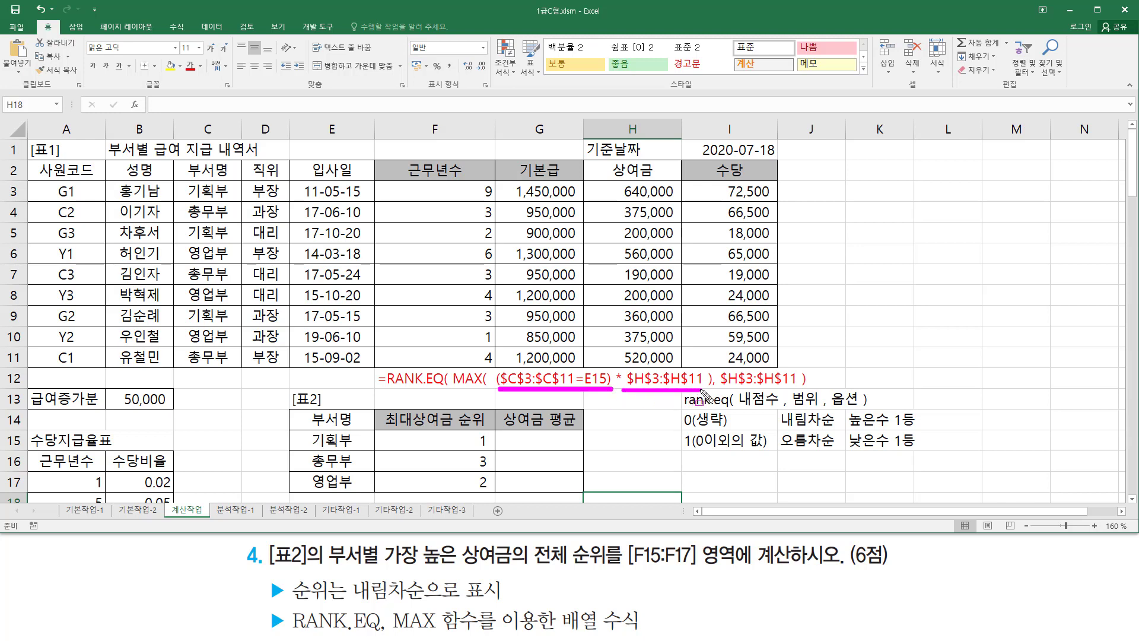
pyautogui.moveTo(455, 360)
pyautogui.mouseDown()
pyautogui.moveTo(504, 396)
pyautogui.moveTo(710, 398)
pyautogui.mouseUp()
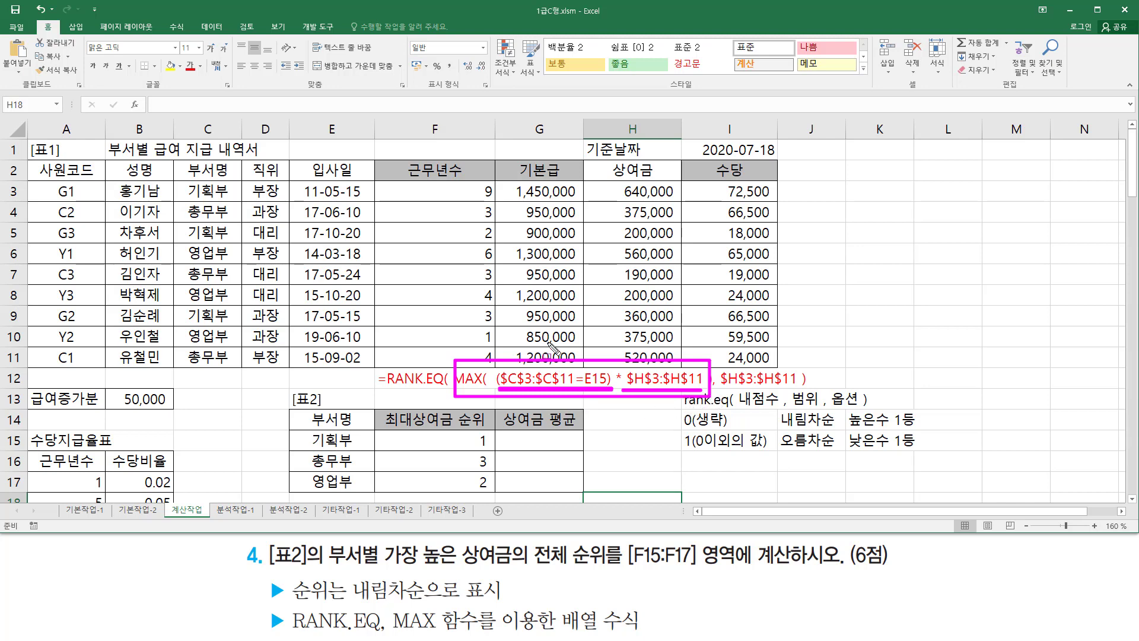
pyautogui.moveTo(719, 385); pyautogui.dragTo(798, 386)
pyautogui.moveTo(613, 180)
pyautogui.mouseDown()
pyautogui.moveTo(682, 329)
pyautogui.moveTo(682, 361)
pyautogui.mouseUp()
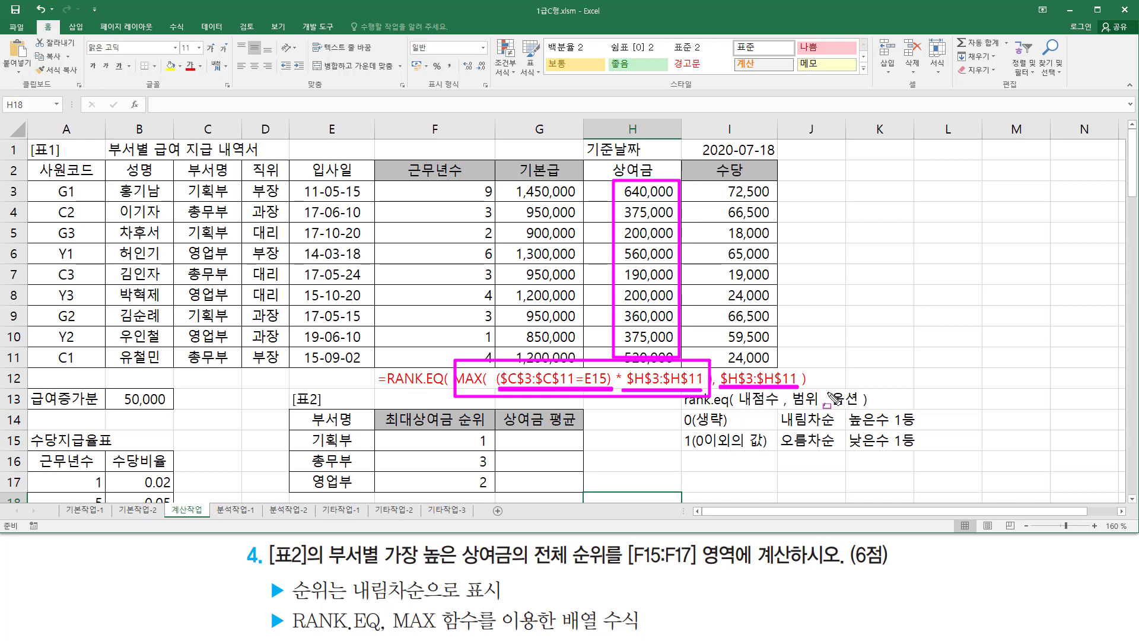
pyautogui.press('Escape')
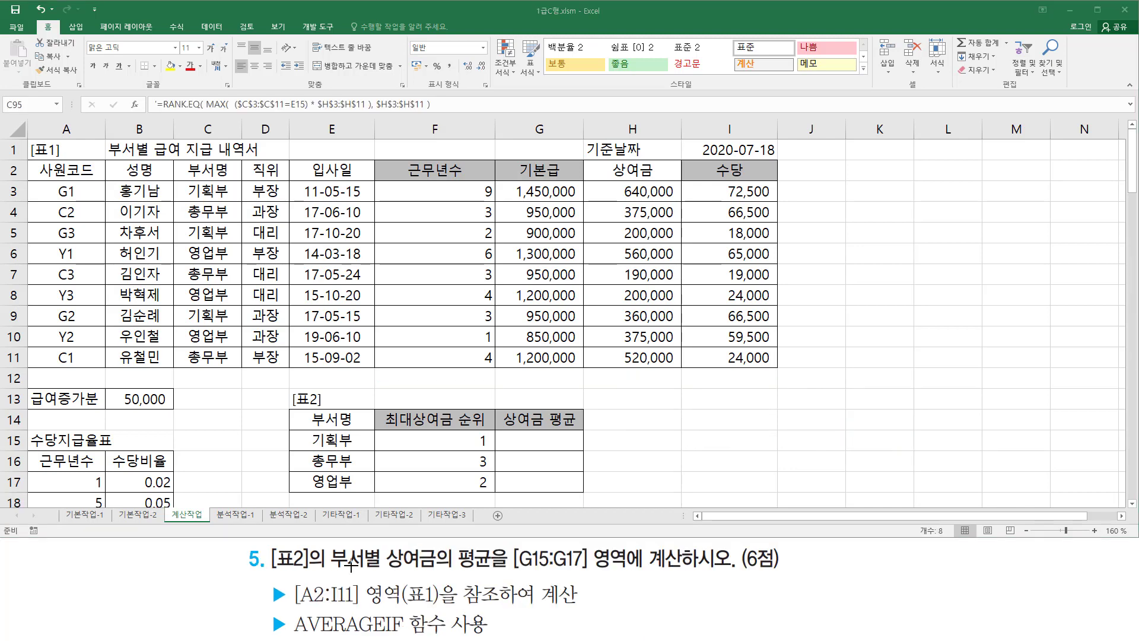
pyautogui.moveTo(270, 573); pyautogui.dragTo(329, 574)
pyautogui.moveTo(287, 386)
pyautogui.mouseDown()
pyautogui.moveTo(288, 412)
pyautogui.moveTo(591, 516)
pyautogui.moveTo(598, 504)
pyautogui.mouseUp()
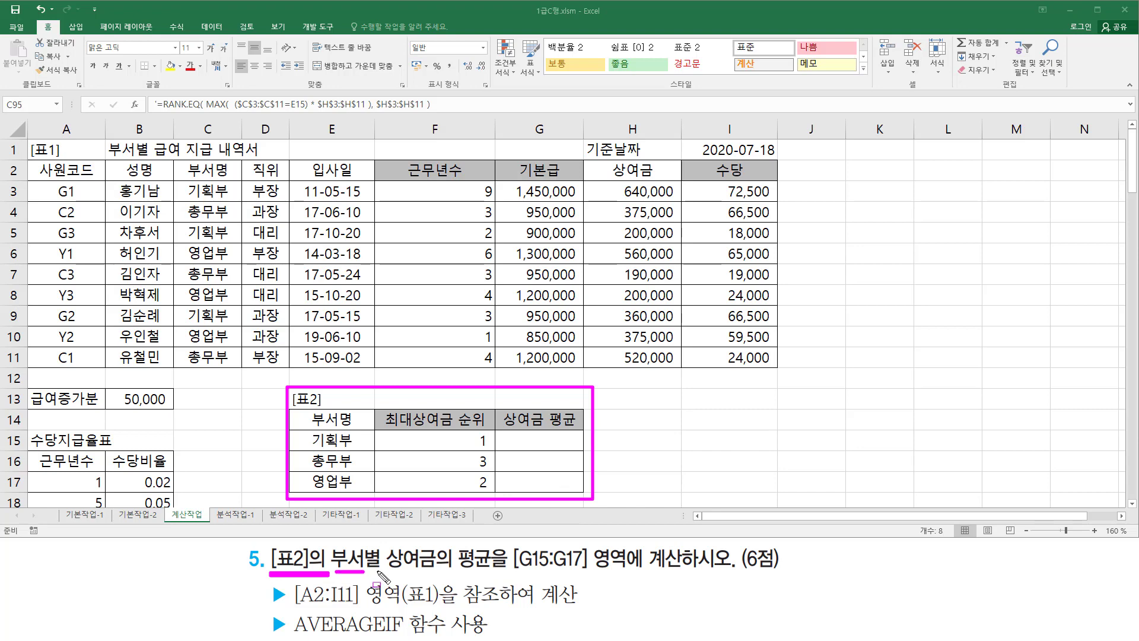
pyautogui.moveTo(335, 573)
pyautogui.mouseDown()
pyautogui.moveTo(380, 543)
pyautogui.moveTo(489, 568)
pyautogui.mouseUp()
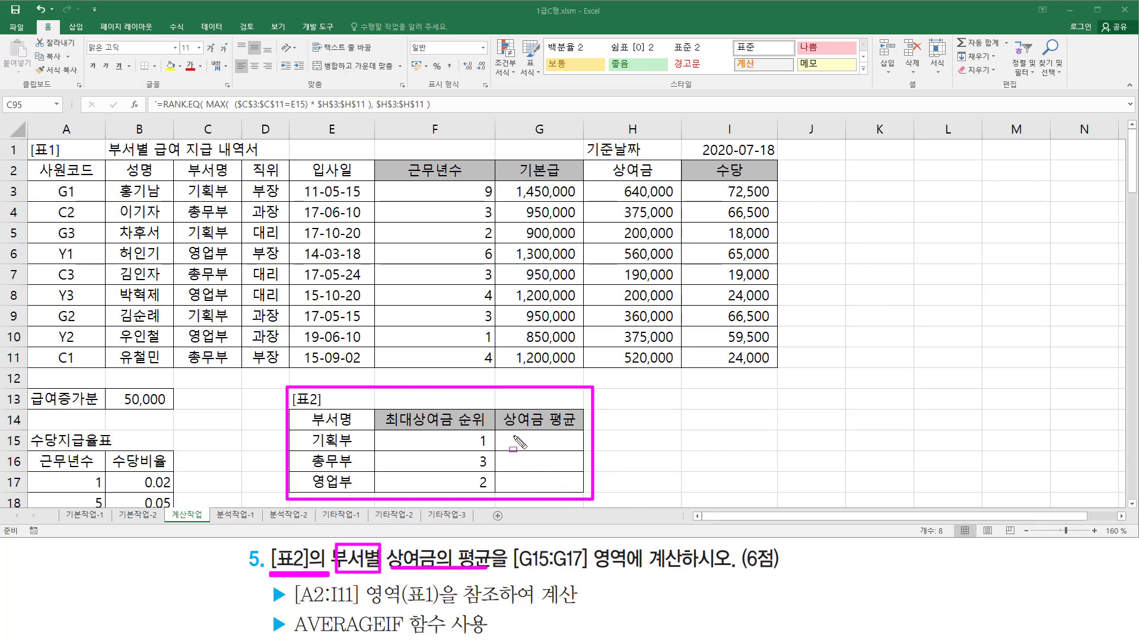
pyautogui.moveTo(514, 436)
pyautogui.mouseDown()
pyautogui.moveTo(571, 491)
pyautogui.moveTo(537, 492)
pyautogui.mouseUp()
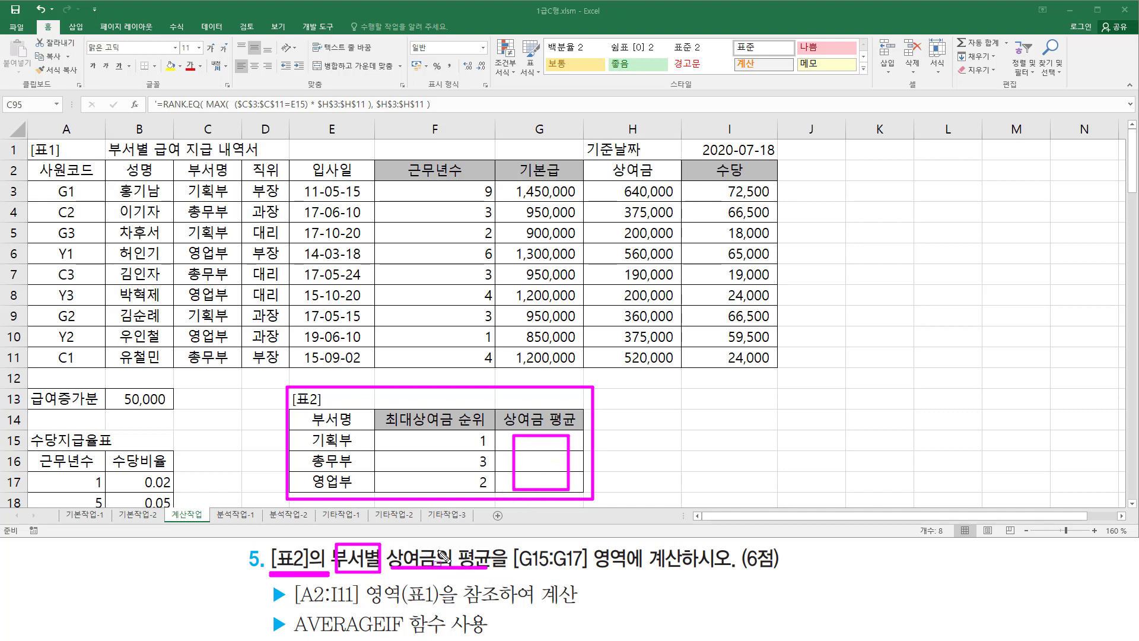
pyautogui.moveTo(308, 449)
pyautogui.mouseDown()
pyautogui.moveTo(360, 431)
pyautogui.moveTo(358, 468)
pyautogui.moveTo(325, 490)
pyautogui.moveTo(358, 489)
pyautogui.mouseUp()
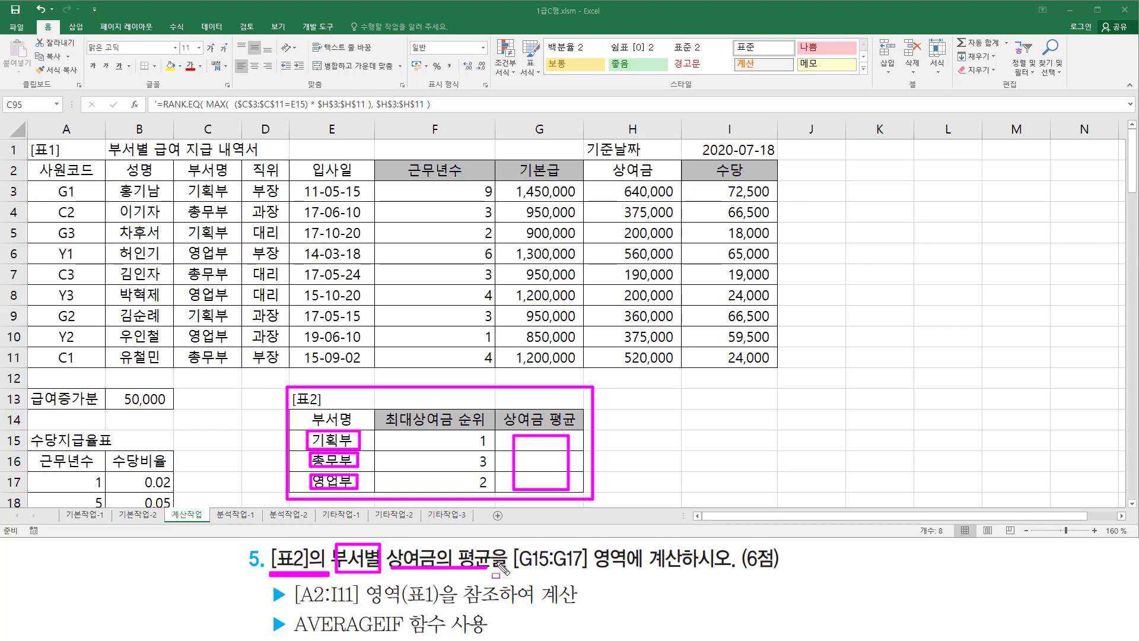
pyautogui.moveTo(296, 635); pyautogui.dragTo(475, 634)
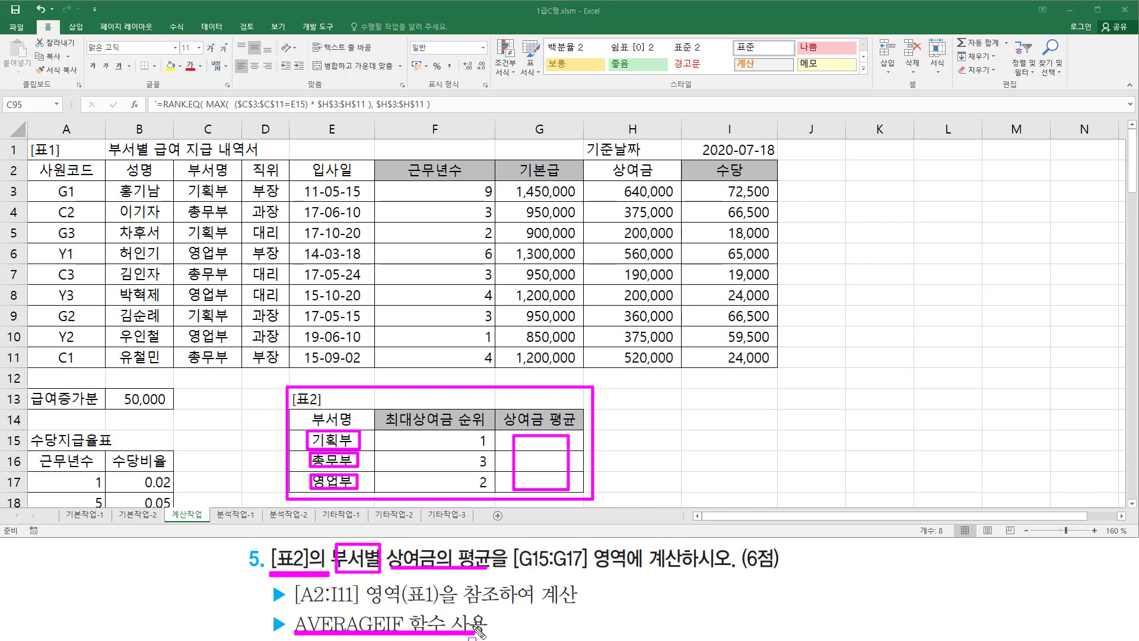
pyautogui.press('Escape')
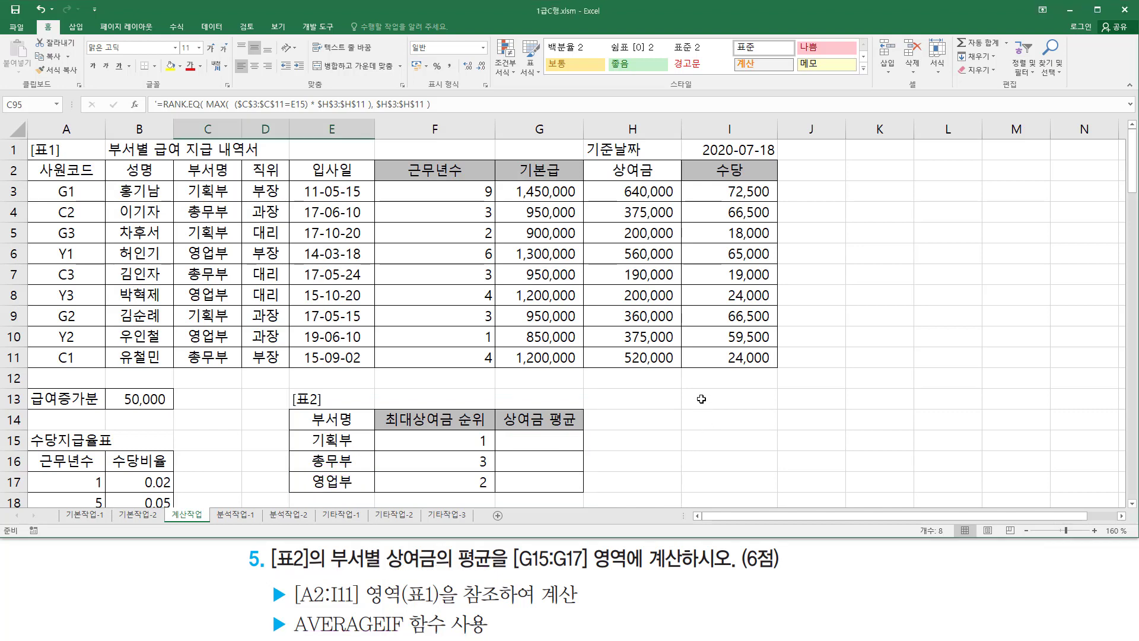
# - Record the AVERAGEIF syntax as a text note in I14: averageif( 조건범위 , "조건" , 계산범위 )
pyautogui.click(704, 419)
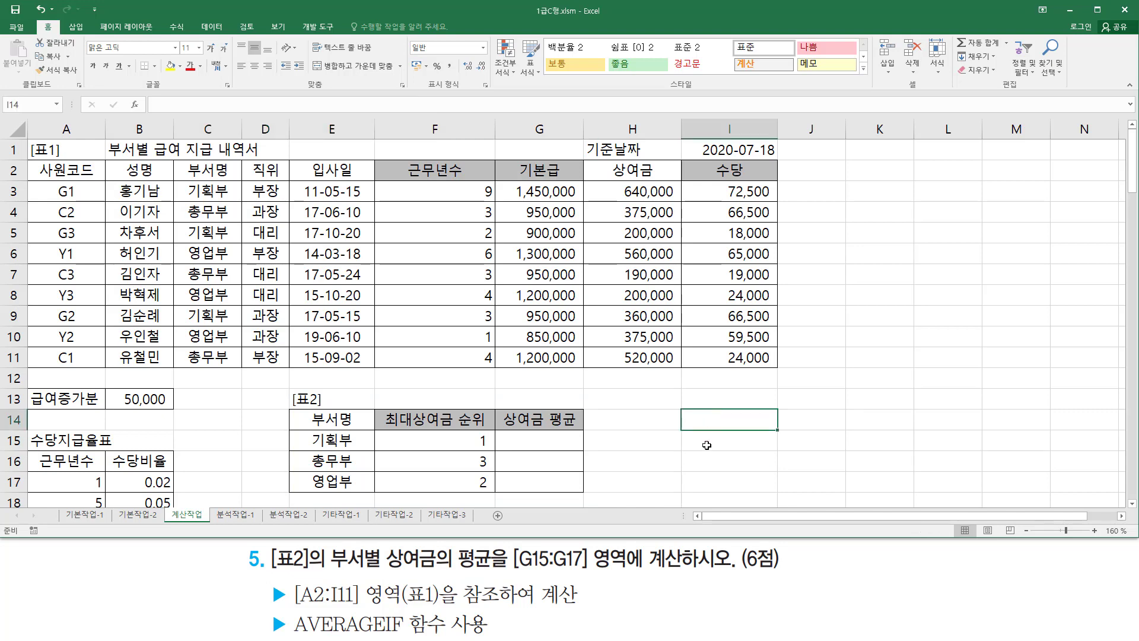
pyautogui.write('aver')
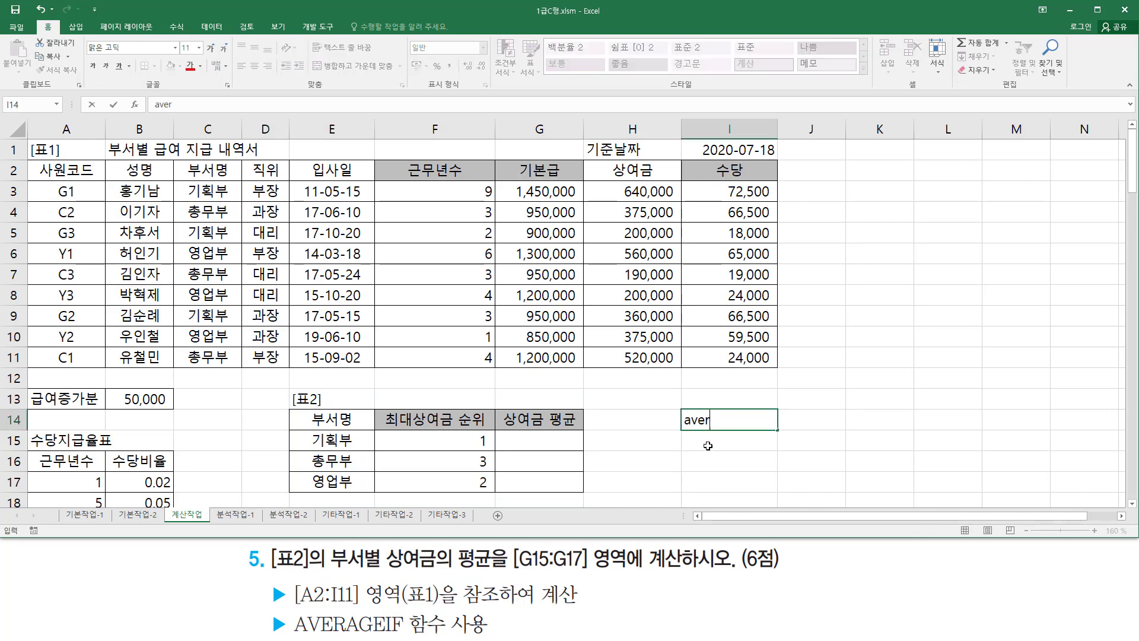
pyautogui.write('ageif( 조건범우')
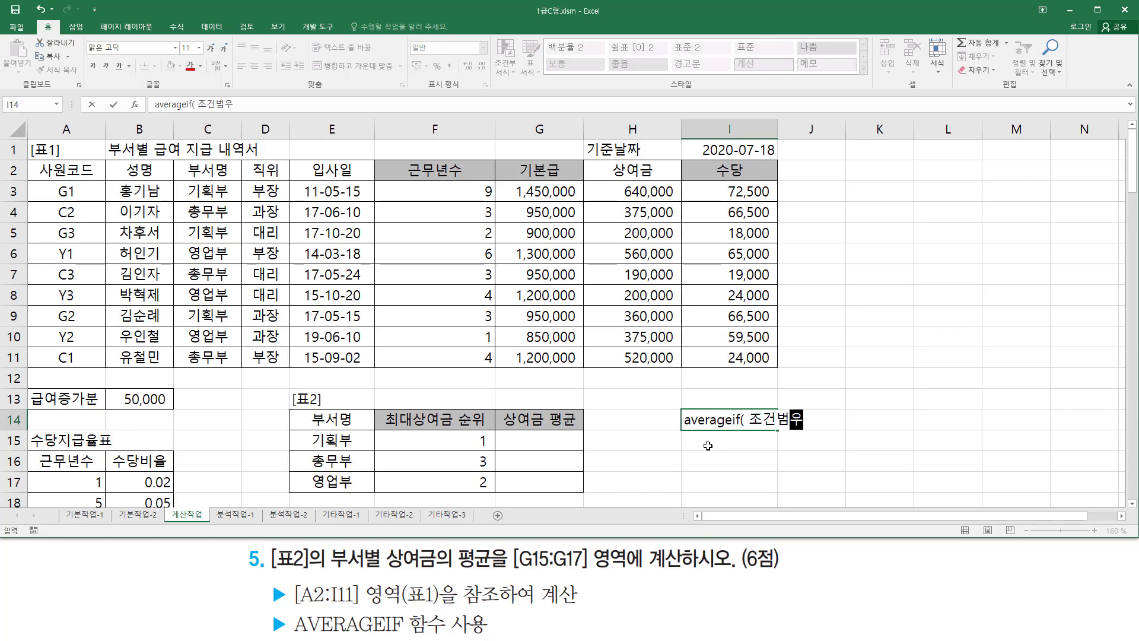
pyautogui.write('위 ,')
pyautogui.write(' "조건"')
pyautogui.write(' , ㄱ')
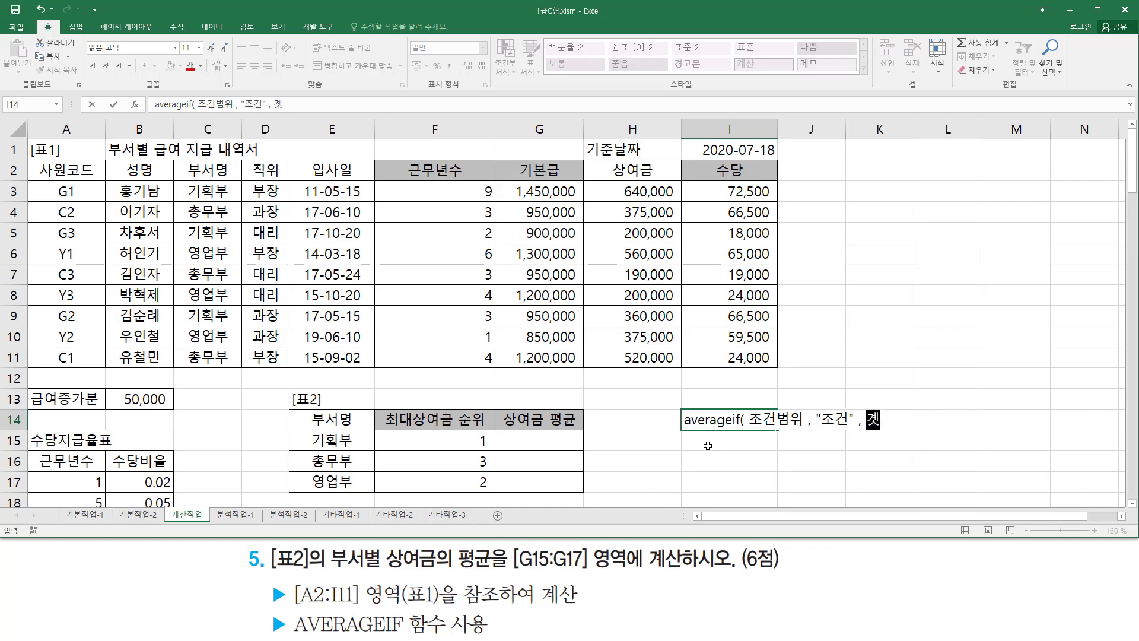
pyautogui.write('계산')
pyautogui.write('버')
pyautogui.write('위 ')
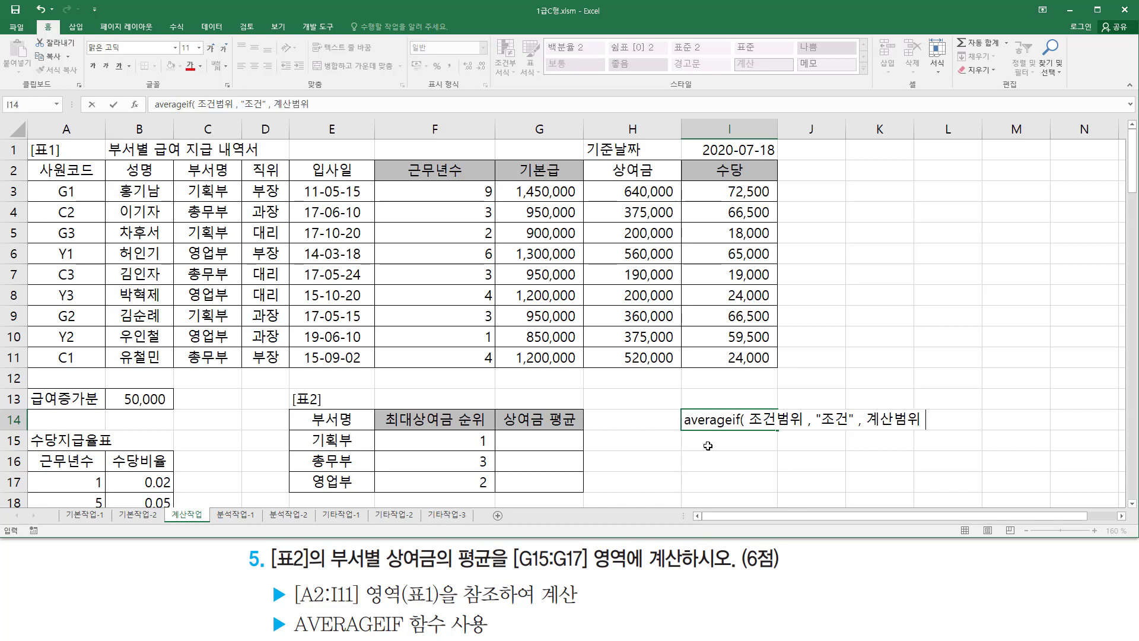
pyautogui.write(')')
pyautogui.press('Return')
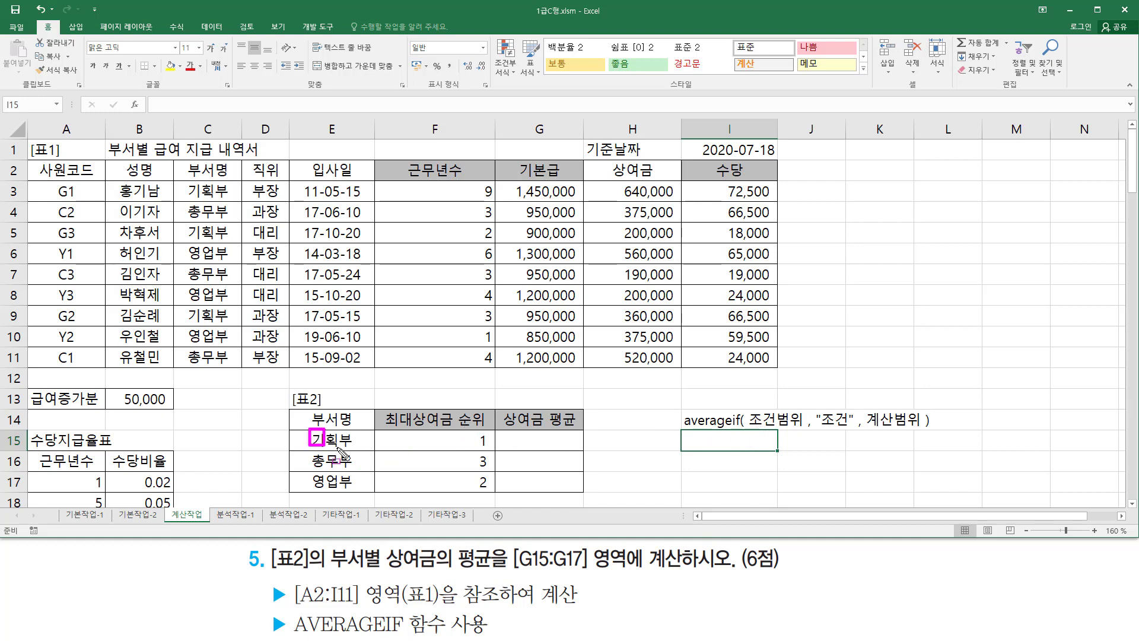
pyautogui.moveTo(309, 428); pyautogui.dragTo(358, 452)
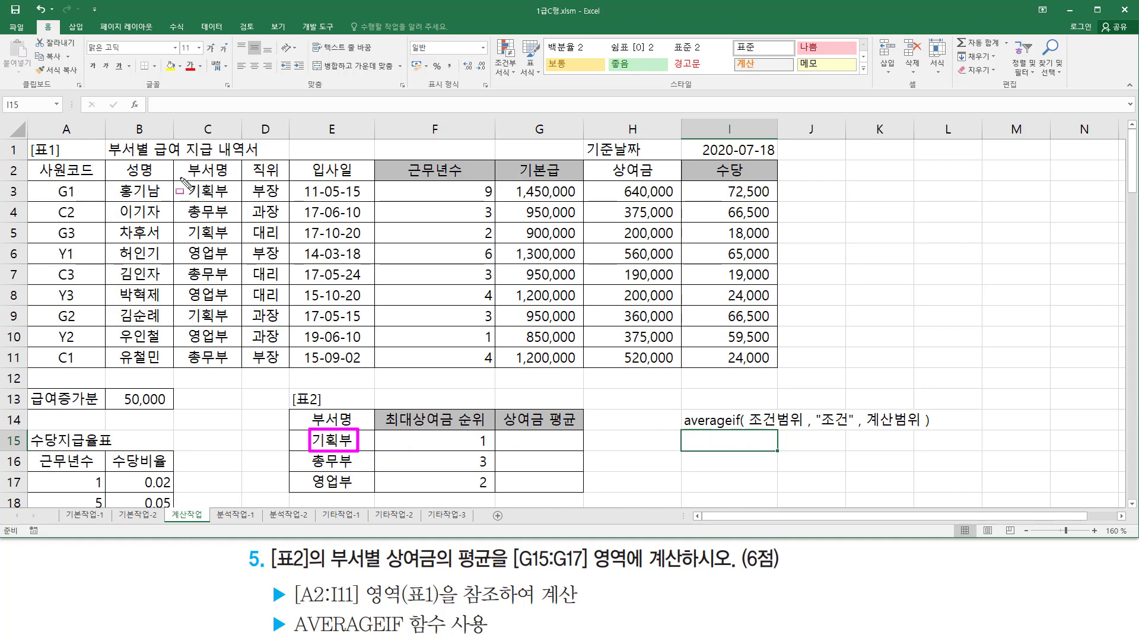
pyautogui.moveTo(181, 180)
pyautogui.mouseDown()
pyautogui.moveTo(235, 297)
pyautogui.moveTo(235, 365)
pyautogui.mouseUp()
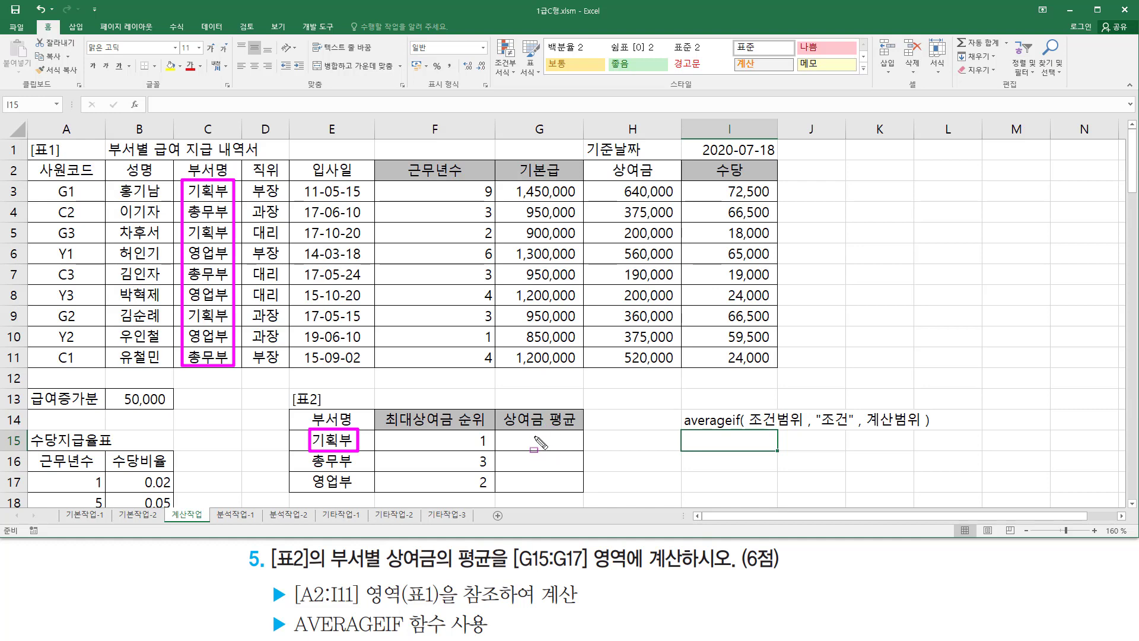
pyautogui.moveTo(614, 180); pyautogui.dragTo(675, 368)
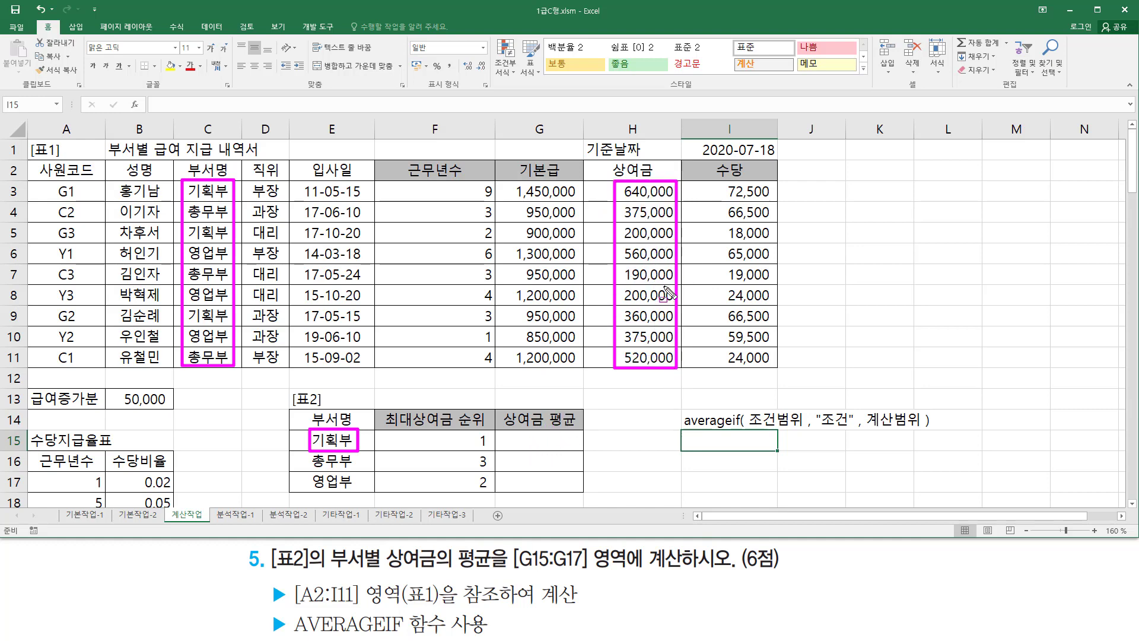
pyautogui.press('Escape')
# - Start an AVERAGEIF formula in G15 with the department range C3:C11 as its criteria range
pyautogui.click(534, 444)
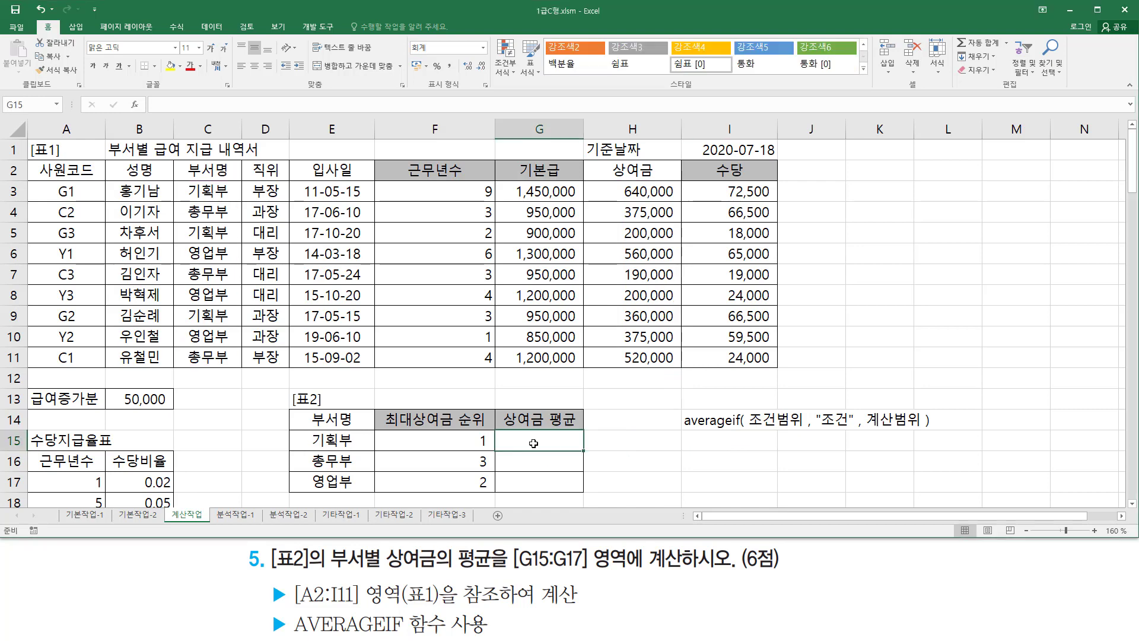
pyautogui.write('=')
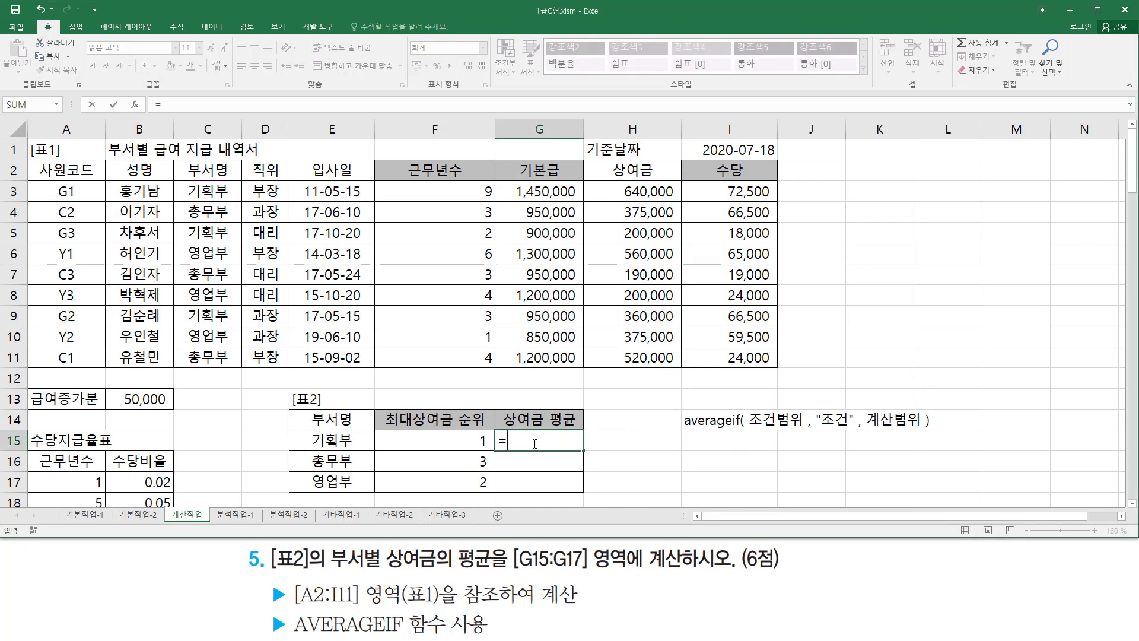
pyautogui.write('ㅁㅍ')
pyautogui.press('BackSpace')
pyautogui.press('BackSpace')
pyautogui.write('av')
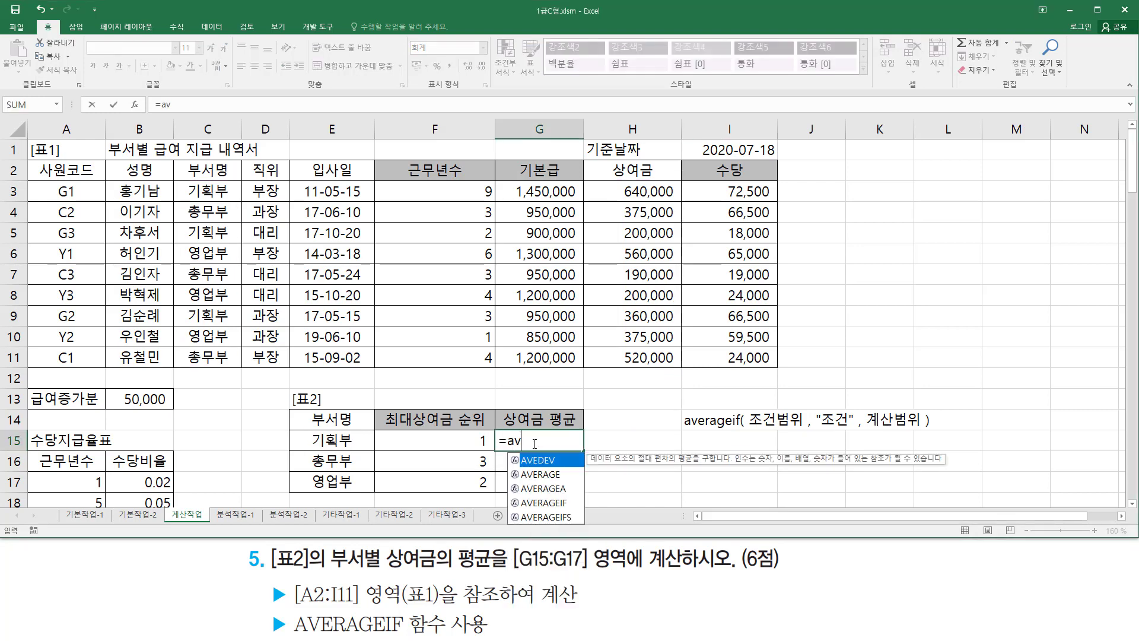
pyautogui.write('erage')
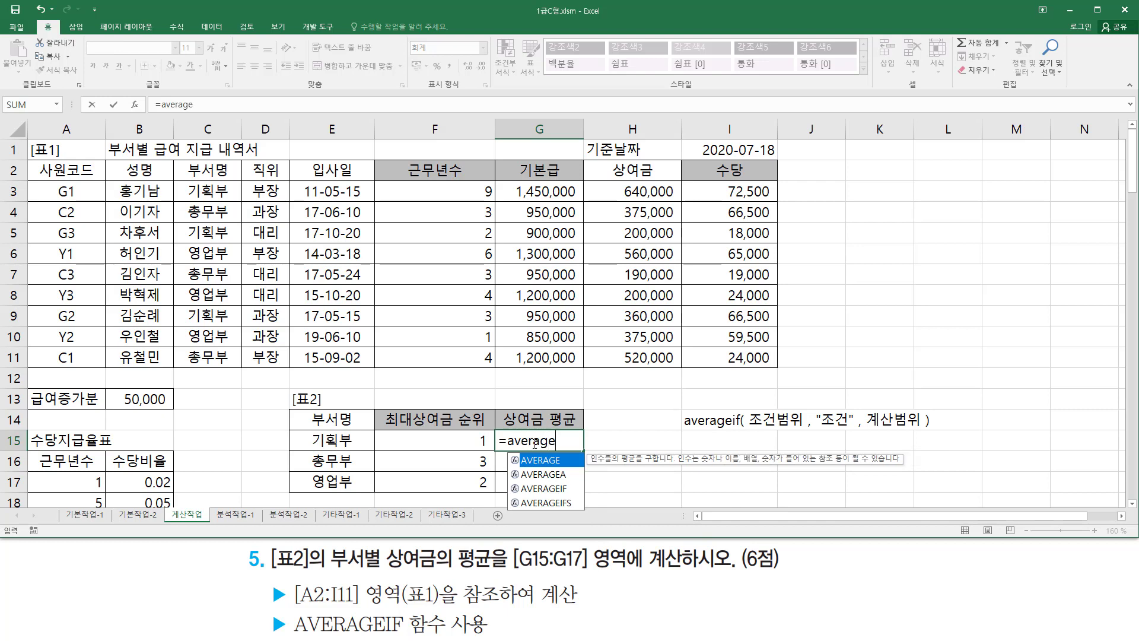
pyautogui.write('i')
pyautogui.press('Tab')
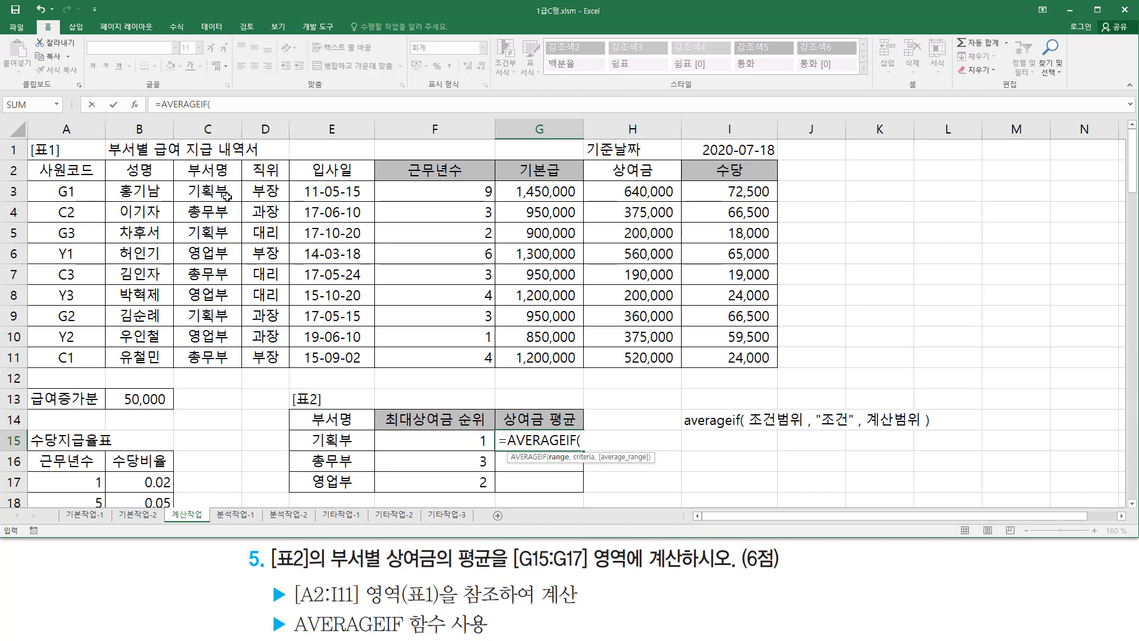
pyautogui.moveTo(226, 194); pyautogui.dragTo(211, 356)
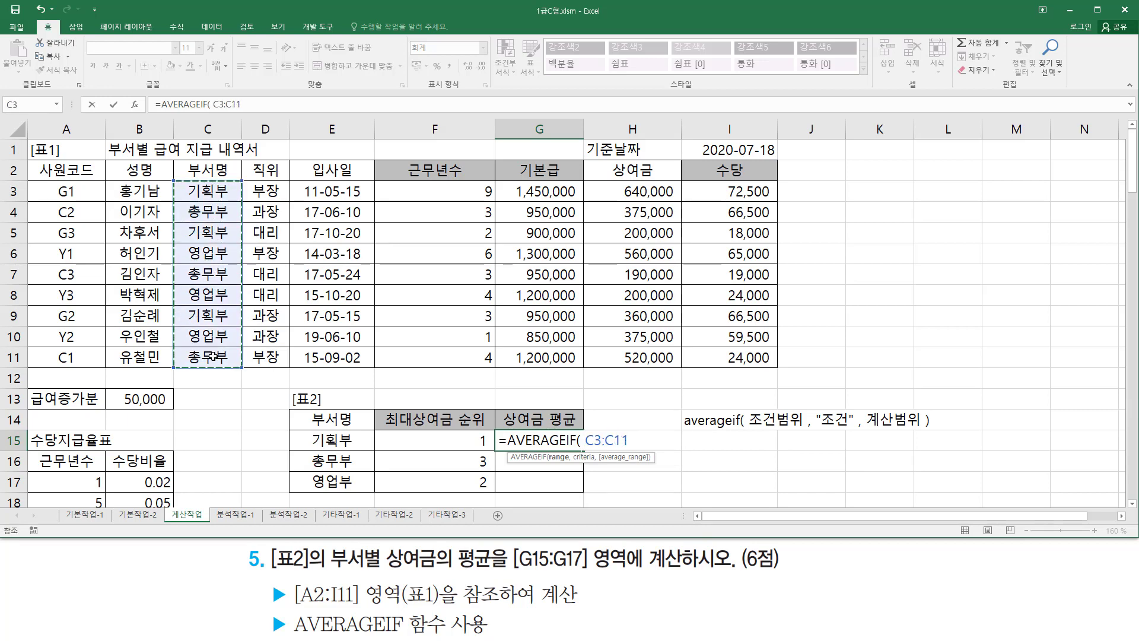
pyautogui.write(',')
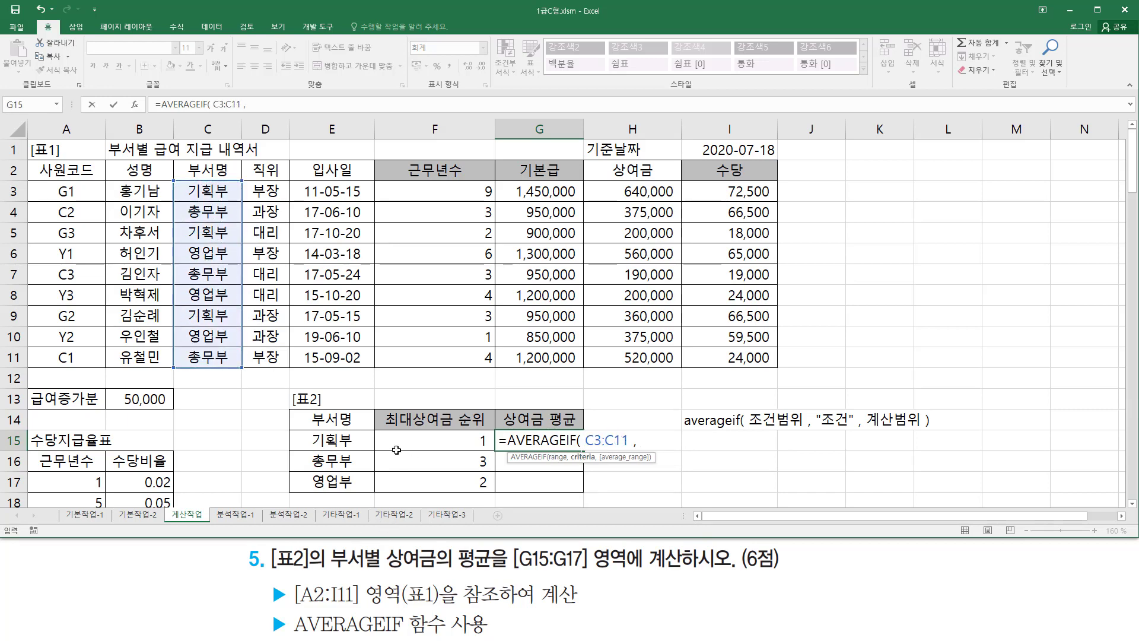
# - Complete the AVERAGEIF formula with E15 as the criterion and H3:H11 as the average range, and reopen G15 for editing
pyautogui.click(331, 440)
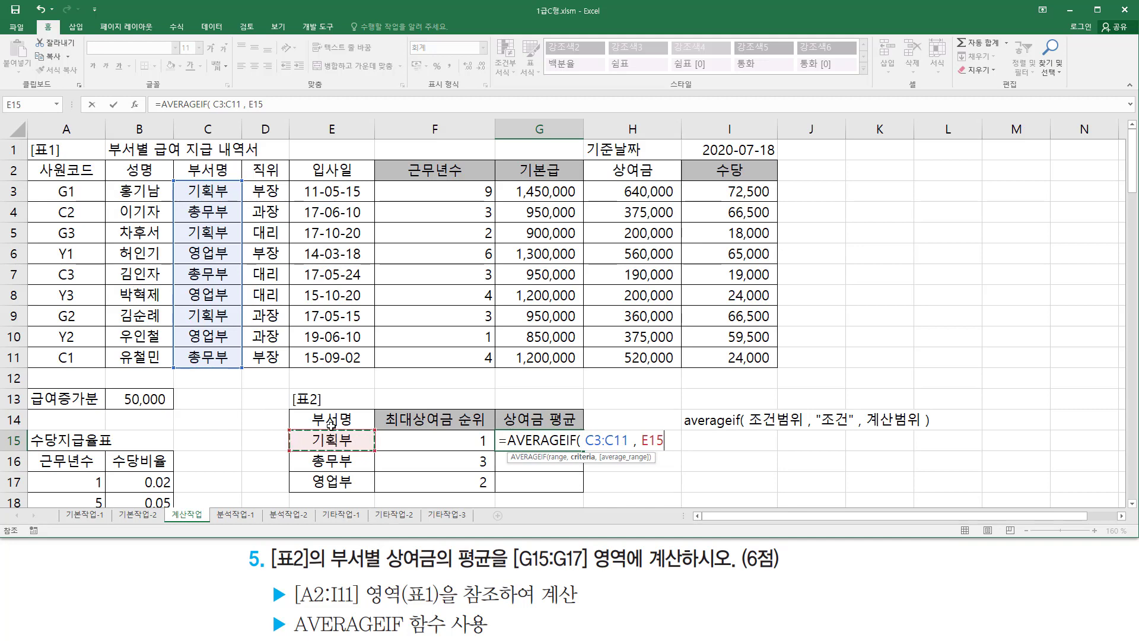
pyautogui.write(',')
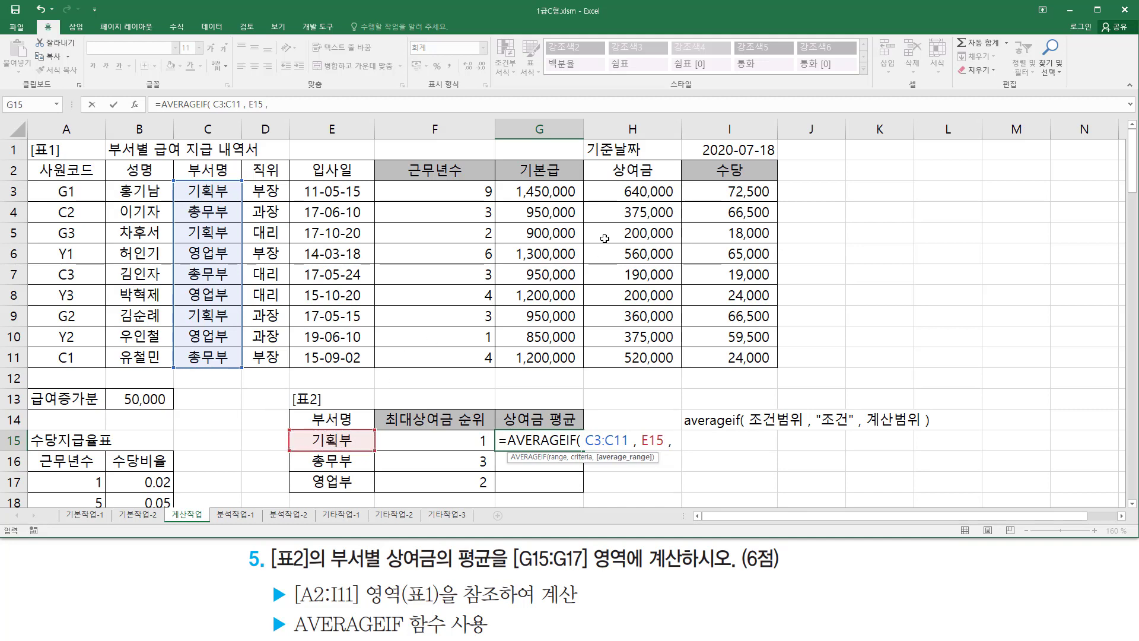
pyautogui.moveTo(629, 192); pyautogui.dragTo(631, 359)
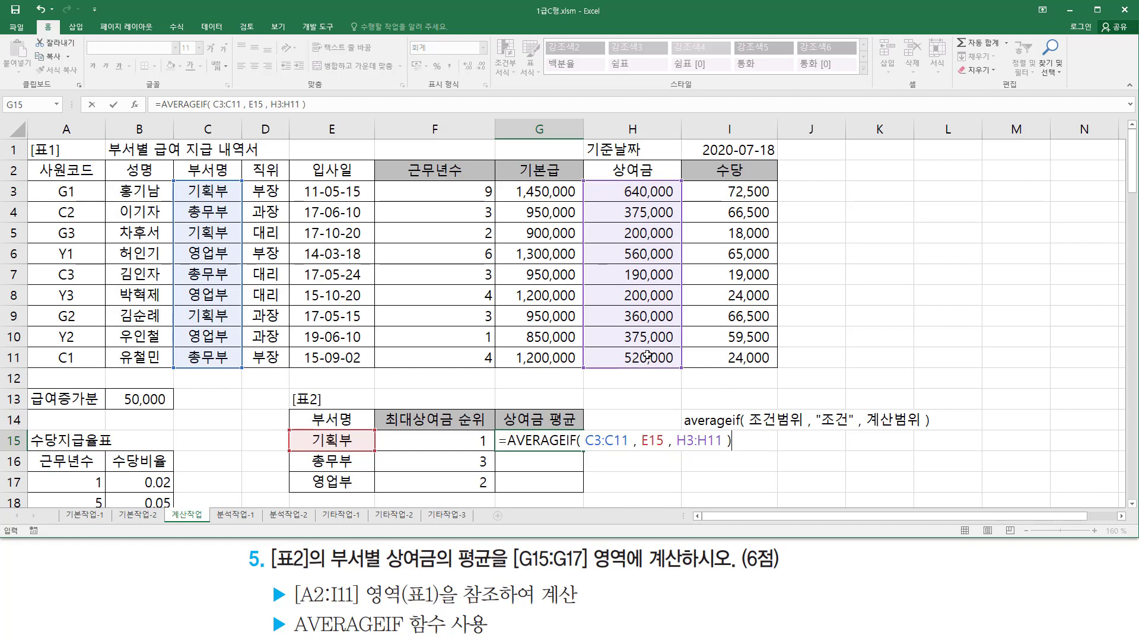
pyautogui.press('Return')
pyautogui.click(569, 440)
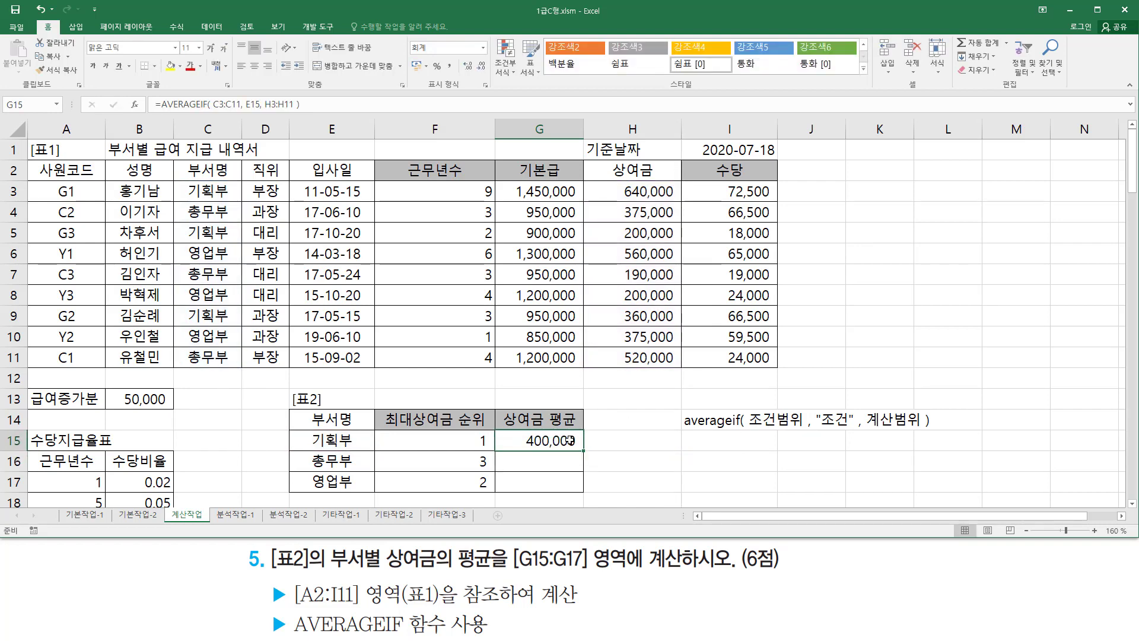
pyautogui.doubleClick(568, 441)
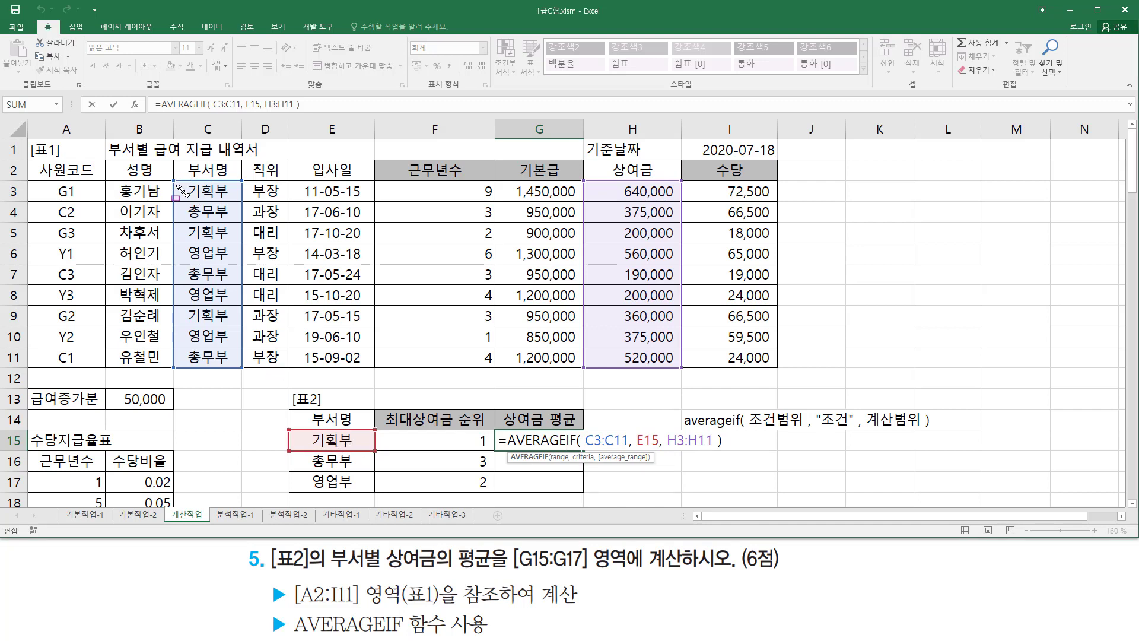
pyautogui.moveTo(178, 185)
pyautogui.mouseDown()
pyautogui.moveTo(227, 302)
pyautogui.moveTo(236, 362)
pyautogui.mouseUp()
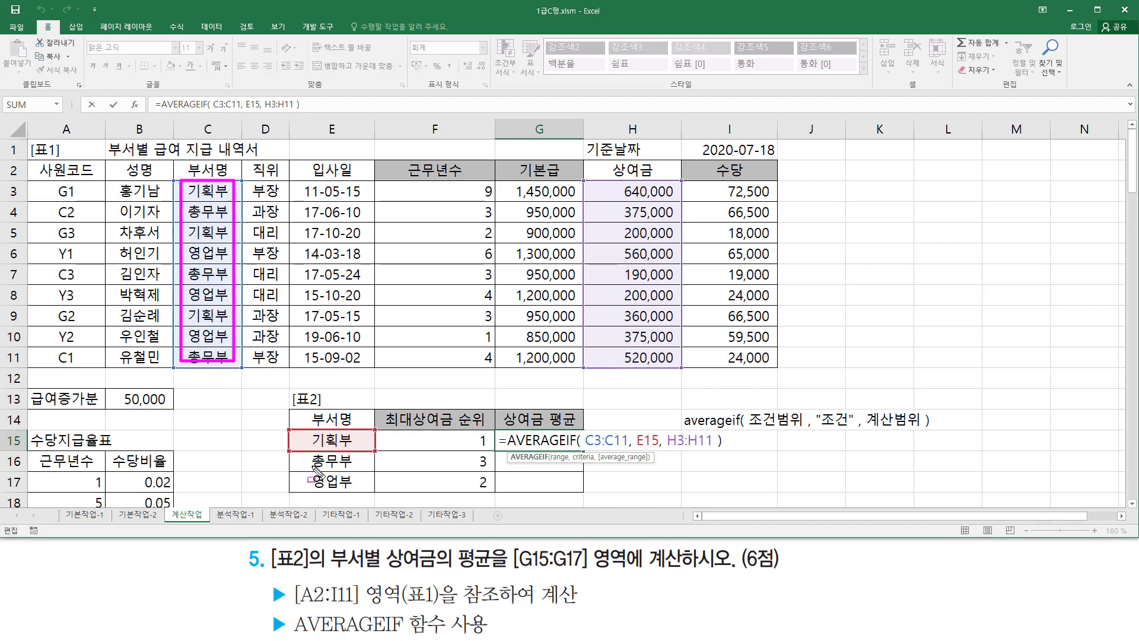
pyautogui.moveTo(311, 467); pyautogui.dragTo(352, 468)
pyautogui.moveTo(190, 185); pyautogui.dragTo(227, 354)
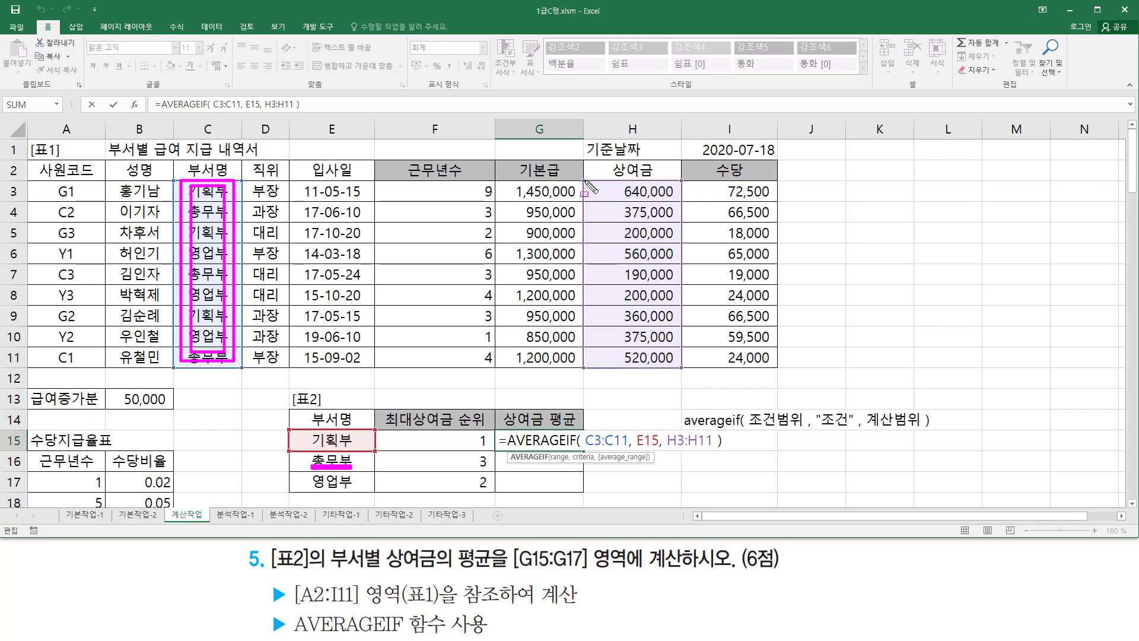
pyautogui.moveTo(589, 186)
pyautogui.mouseDown()
pyautogui.moveTo(617, 312)
pyautogui.moveTo(690, 381)
pyautogui.moveTo(686, 372)
pyautogui.mouseUp()
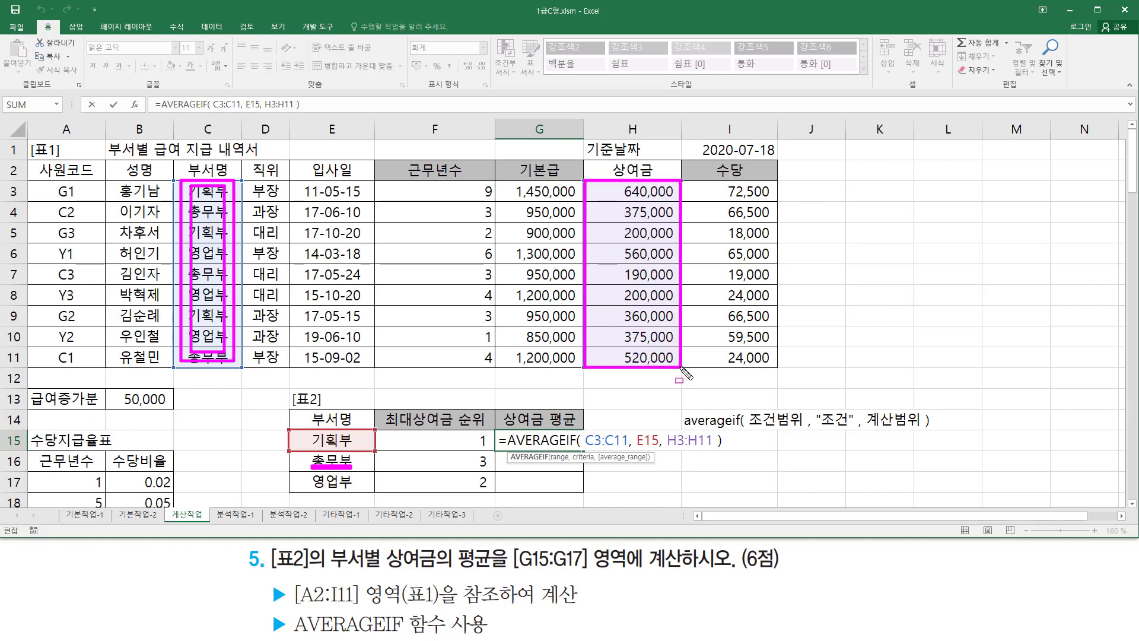
pyautogui.press('Escape')
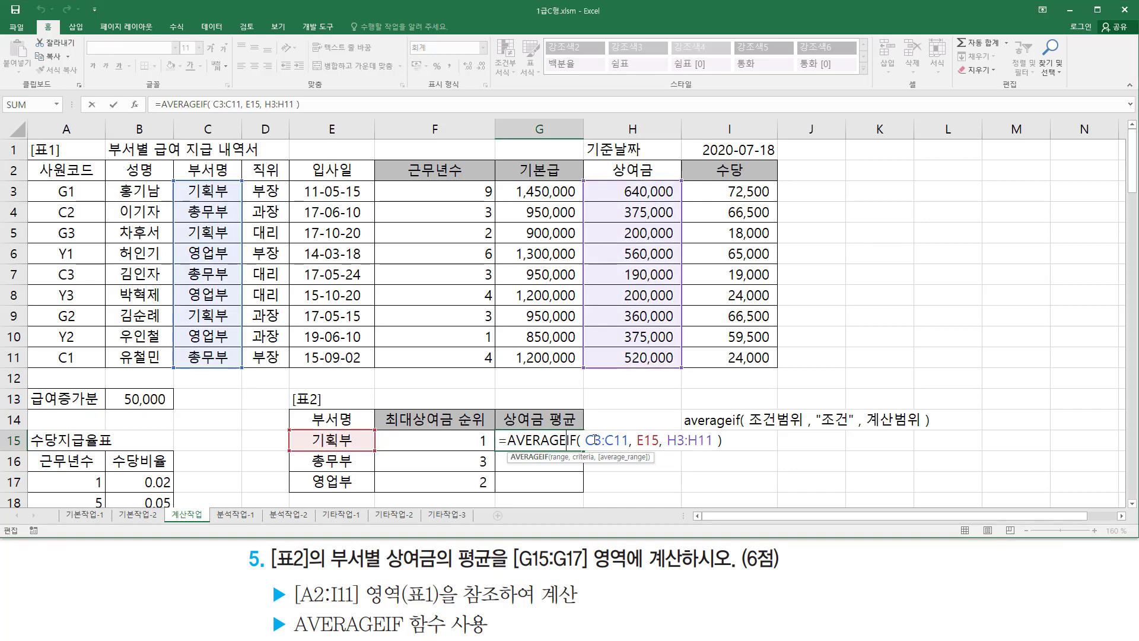
# - Make both ranges in the G15 formula absolute as $C$3:$C$11 and $H$3:$H$11, keeping E15 relative
pyautogui.moveTo(594, 441); pyautogui.dragTo(620, 440)
pyautogui.press('F4')
pyautogui.moveTo(707, 440); pyautogui.dragTo(749, 442)
pyautogui.press('F4')
pyautogui.click(677, 441)
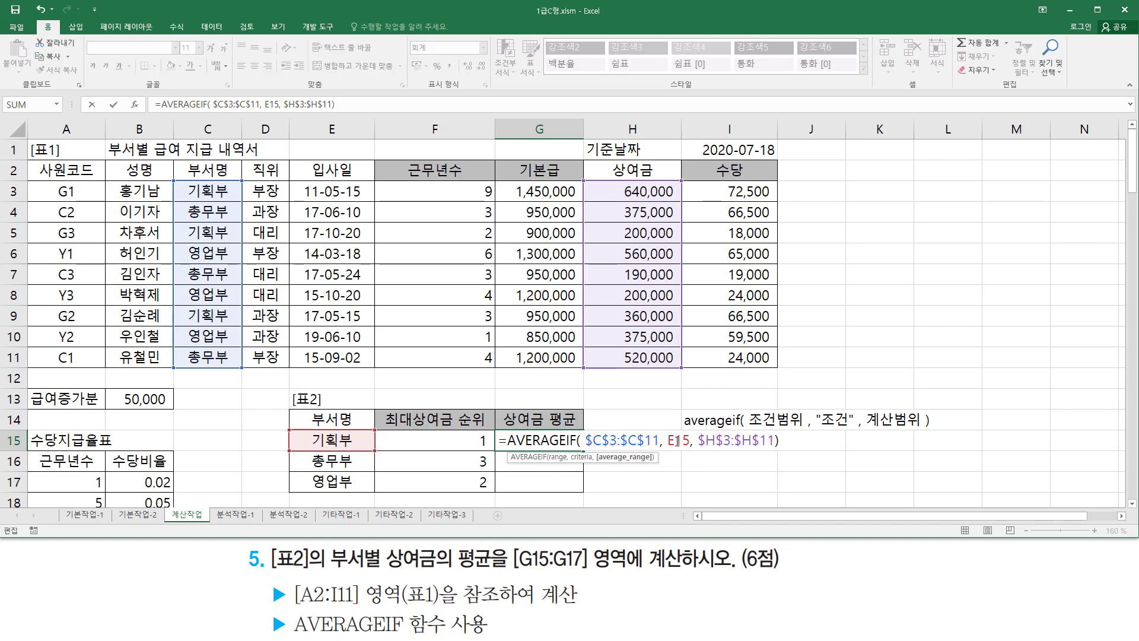
pyautogui.moveTo(665, 449); pyautogui.dragTo(691, 449)
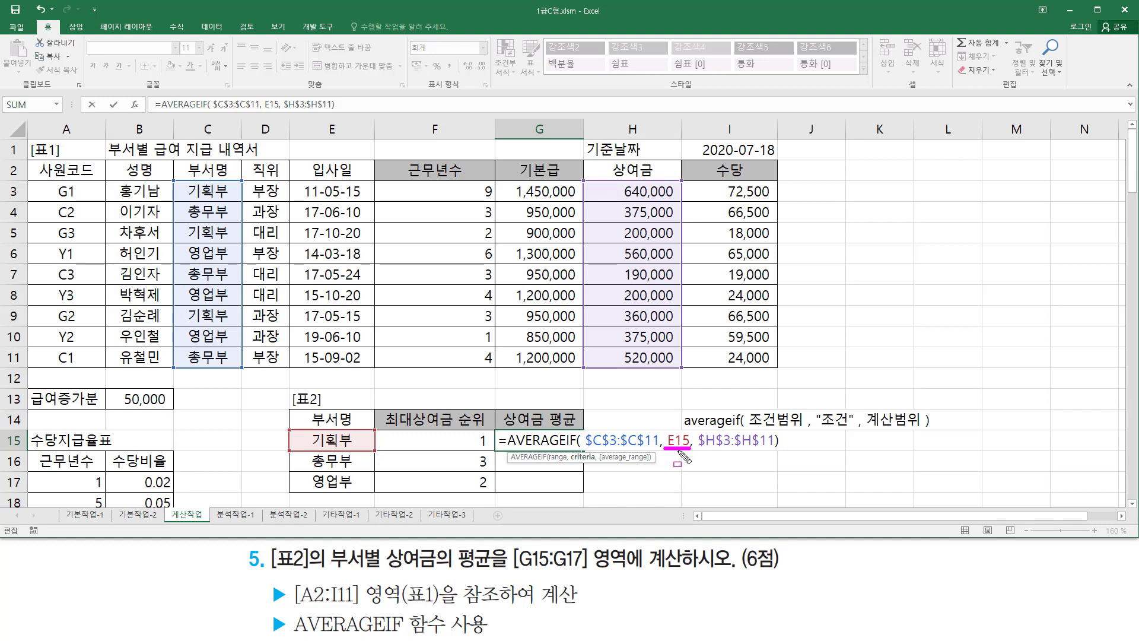
pyautogui.moveTo(509, 433); pyautogui.dragTo(551, 450)
pyautogui.moveTo(310, 447); pyautogui.dragTo(363, 446)
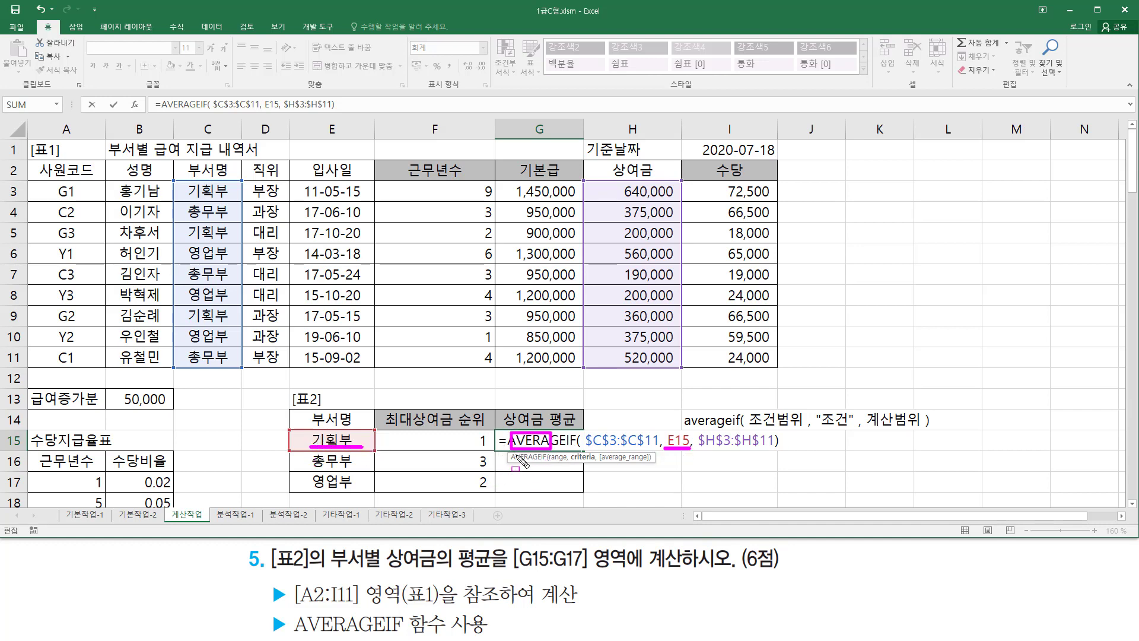
pyautogui.moveTo(514, 454); pyautogui.dragTo(552, 471)
pyautogui.moveTo(314, 469); pyautogui.dragTo(354, 469)
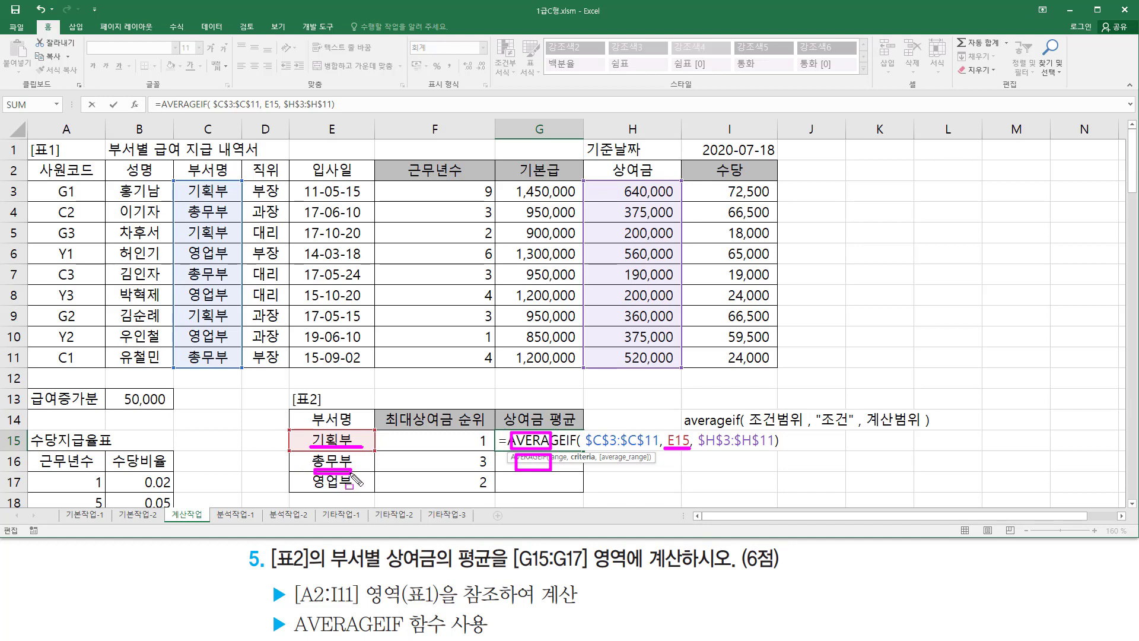
pyautogui.moveTo(520, 482)
pyautogui.mouseDown()
pyautogui.moveTo(548, 485)
pyautogui.moveTo(519, 483)
pyautogui.mouseUp()
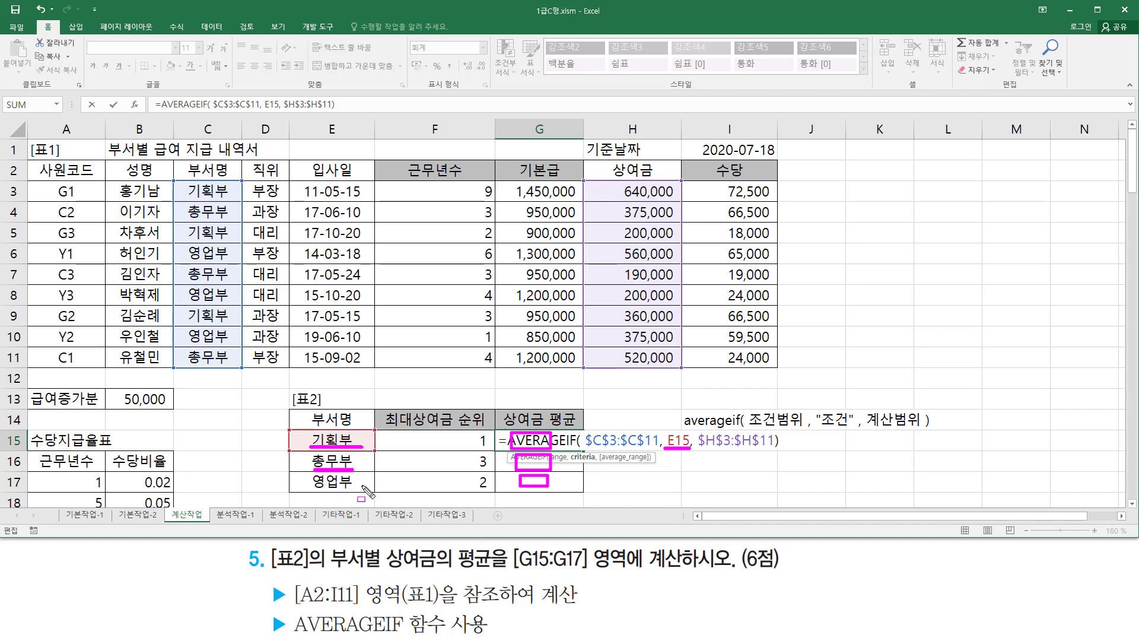
pyautogui.moveTo(315, 488); pyautogui.dragTo(354, 491)
pyautogui.press('Escape')
# - Confirm the AVERAGEIF formula in G15 and fill it down through G17
pyautogui.click(563, 445)
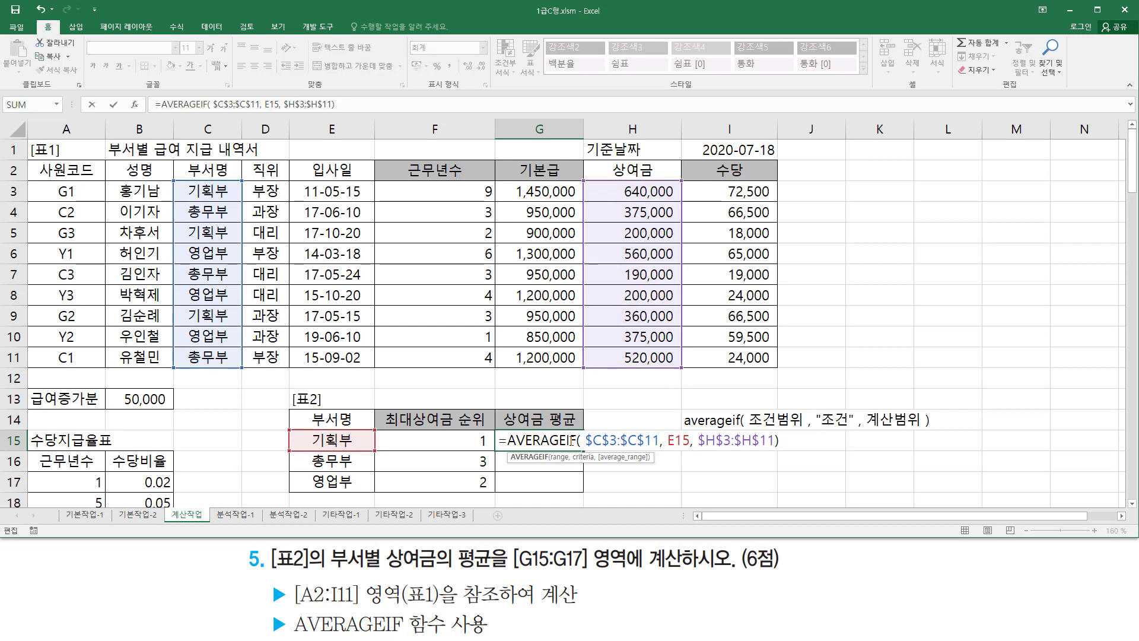
pyautogui.press('Return')
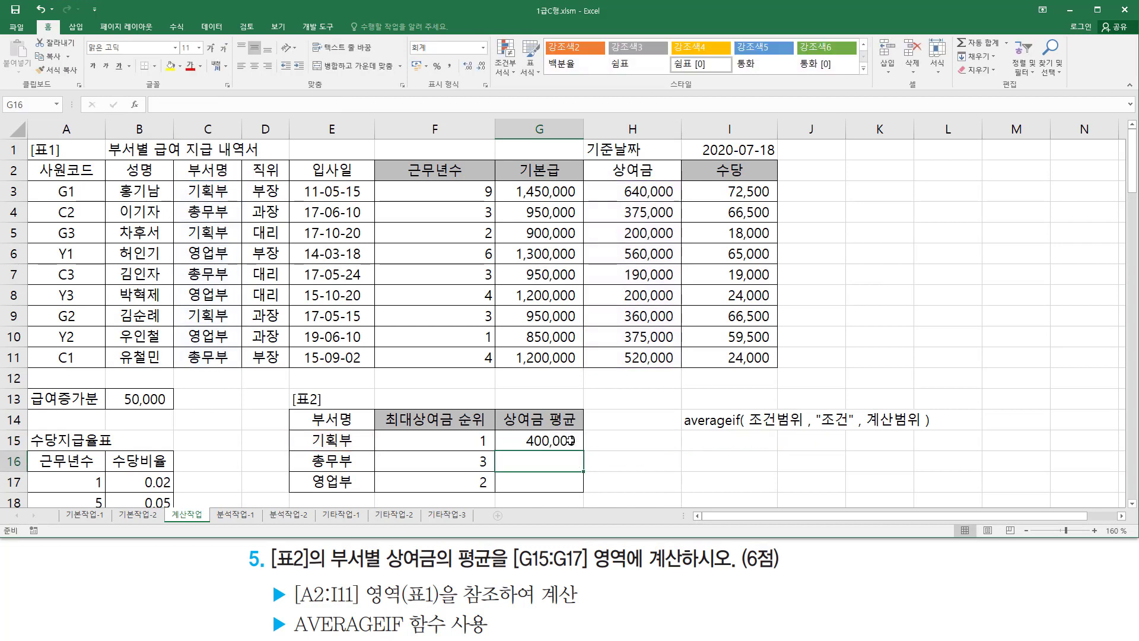
pyautogui.press('Up')
pyautogui.moveTo(585, 450); pyautogui.dragTo(586, 493)
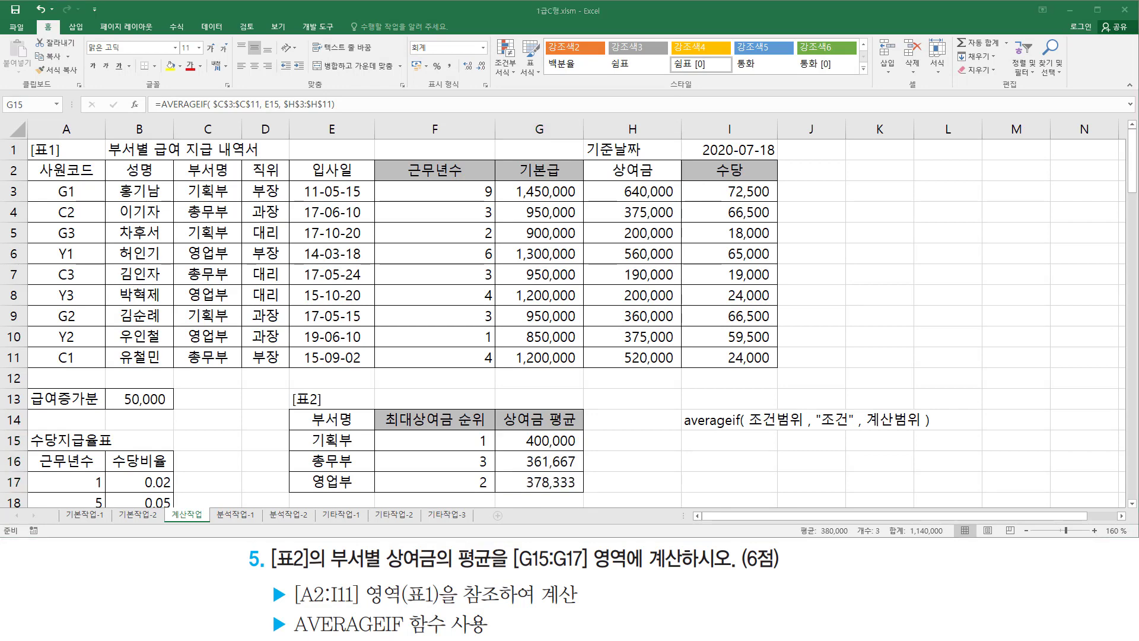
# - Record the formula as a text note in I15: =AVERAGEIF( $C$3:$C$11, E15, $H$3:$H$11)
pyautogui.click(715, 441)
pyautogui.write('=AVERAGEIF( $C$3:$C$11, E15, $H$3:$H$11)')
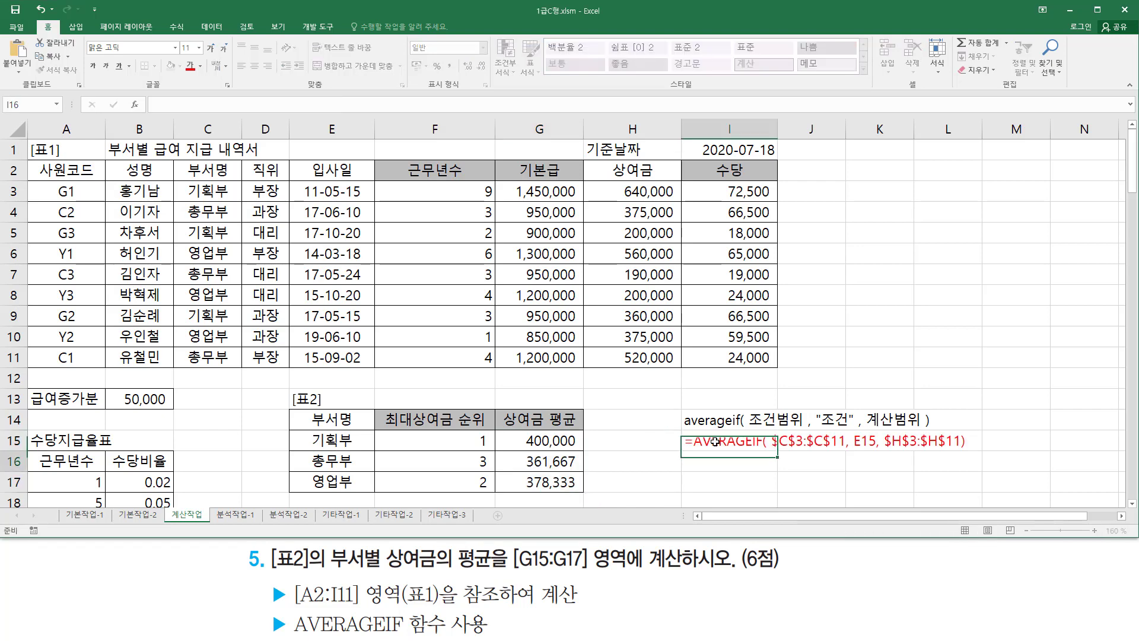
pyautogui.press('Return')
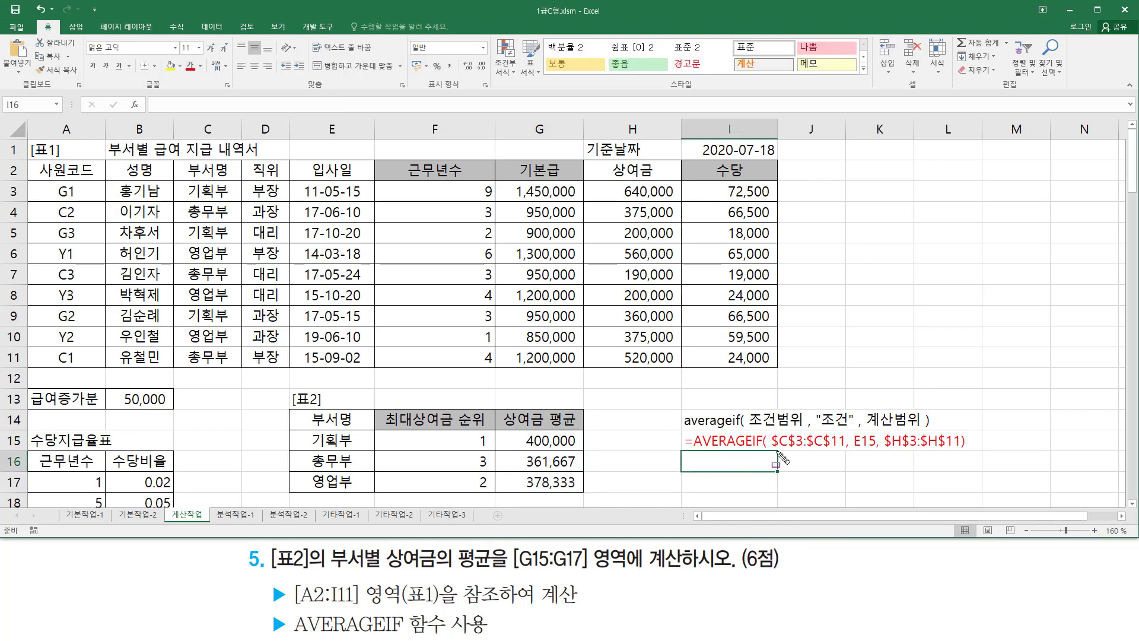
pyautogui.moveTo(777, 451); pyautogui.dragTo(876, 449)
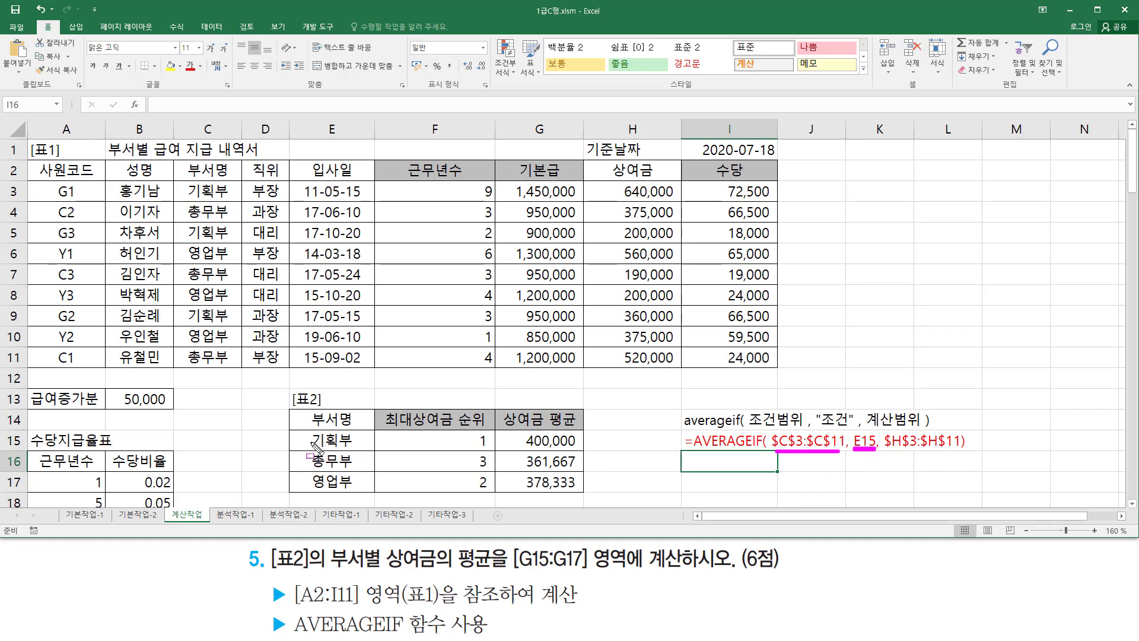
pyautogui.moveTo(310, 432); pyautogui.dragTo(362, 450)
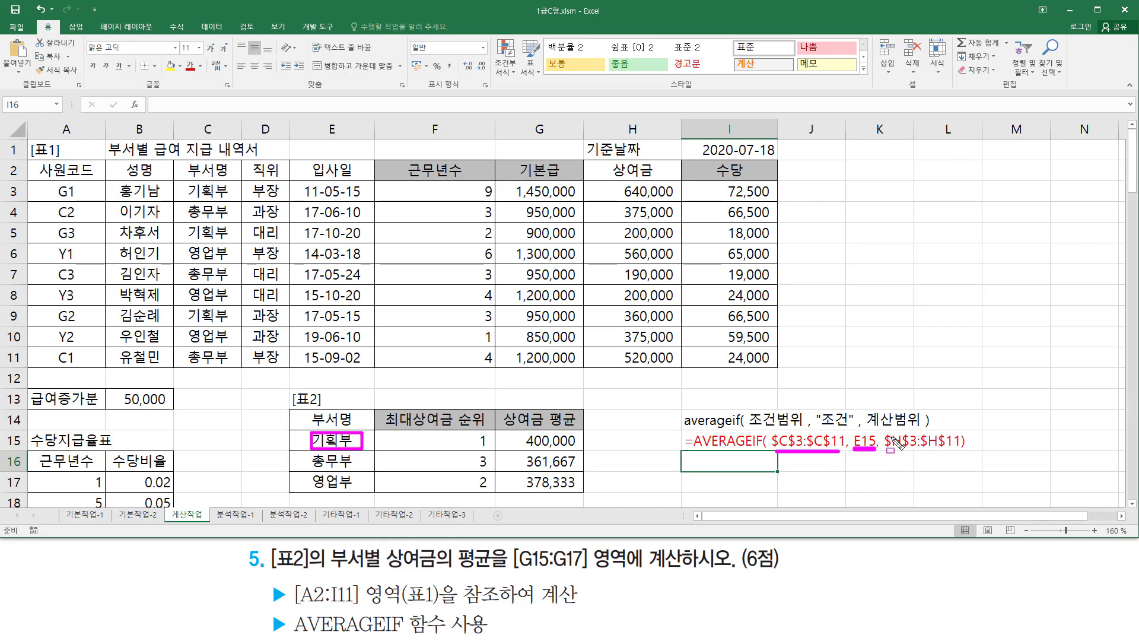
pyautogui.moveTo(883, 428); pyautogui.dragTo(965, 455)
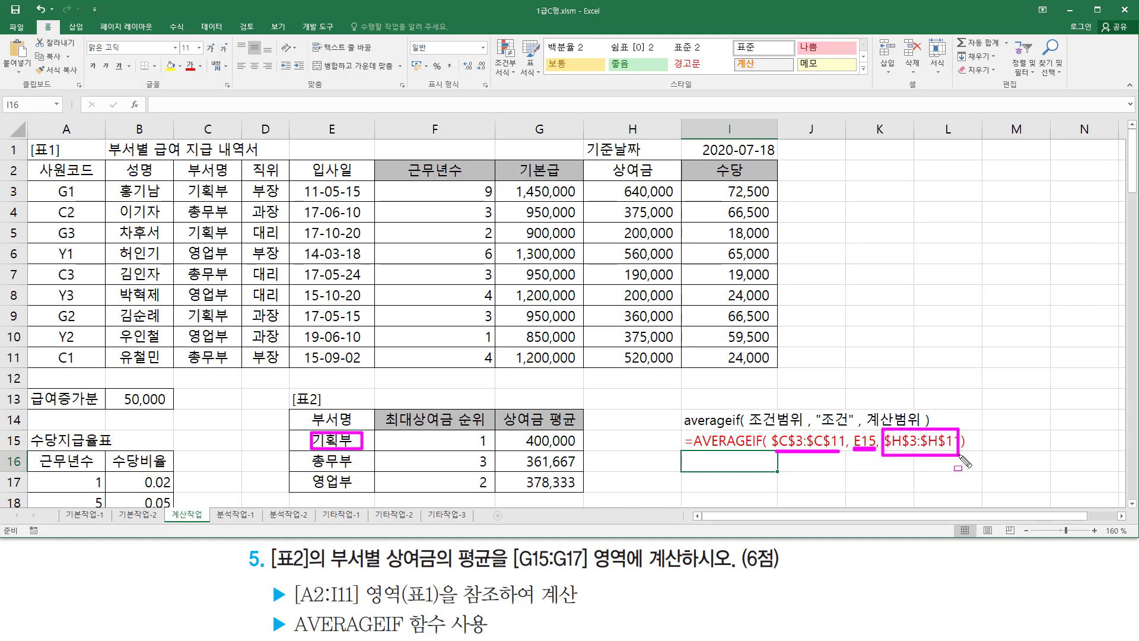
pyautogui.moveTo(618, 179); pyautogui.dragTo(675, 363)
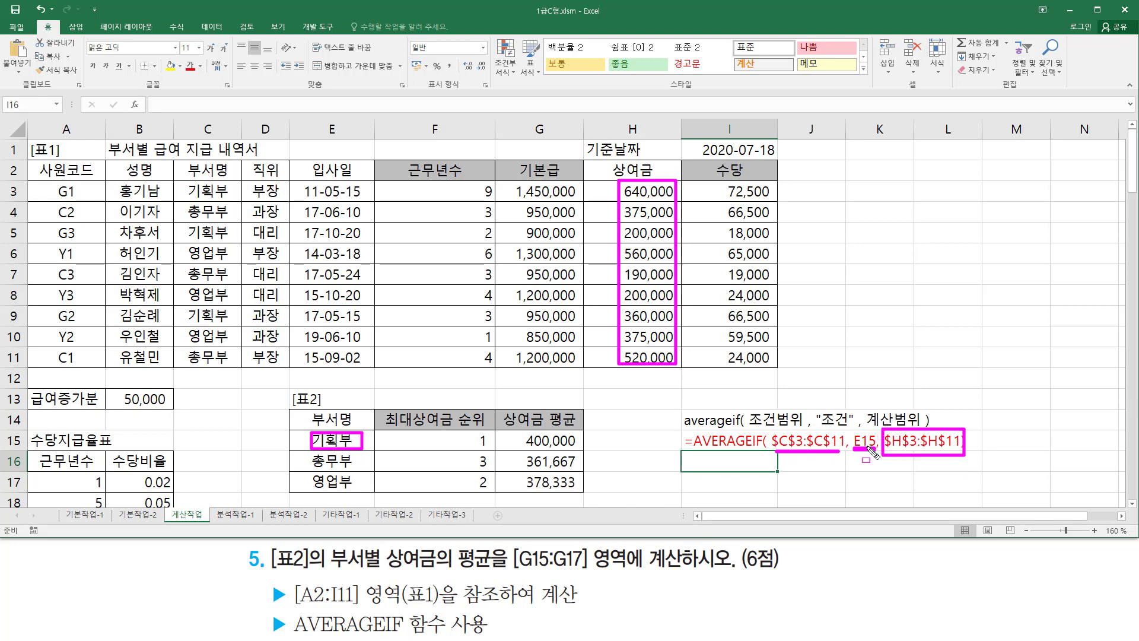
pyautogui.press('Escape')
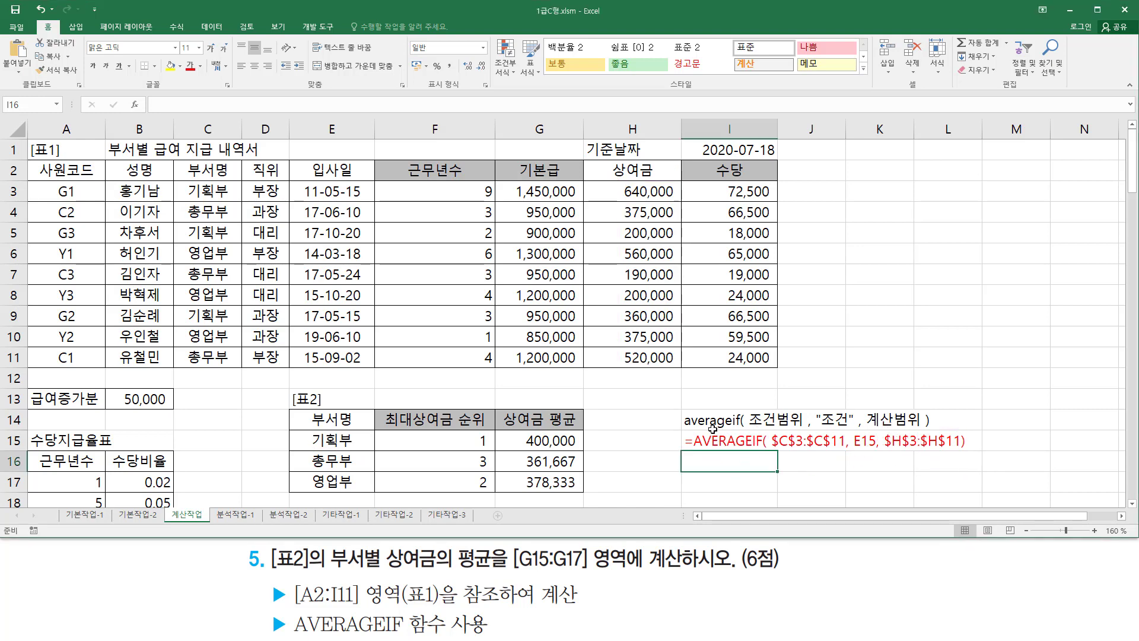
# - Move the red formula note down to I16 and copy the averageif syntax note from I14 into I15
pyautogui.moveTo(713, 419)
pyautogui.mouseDown()
pyautogui.moveTo(718, 473)
pyautogui.moveTo(740, 442)
pyautogui.moveTo(727, 419)
pyautogui.mouseUp()
pyautogui.click(746, 447)
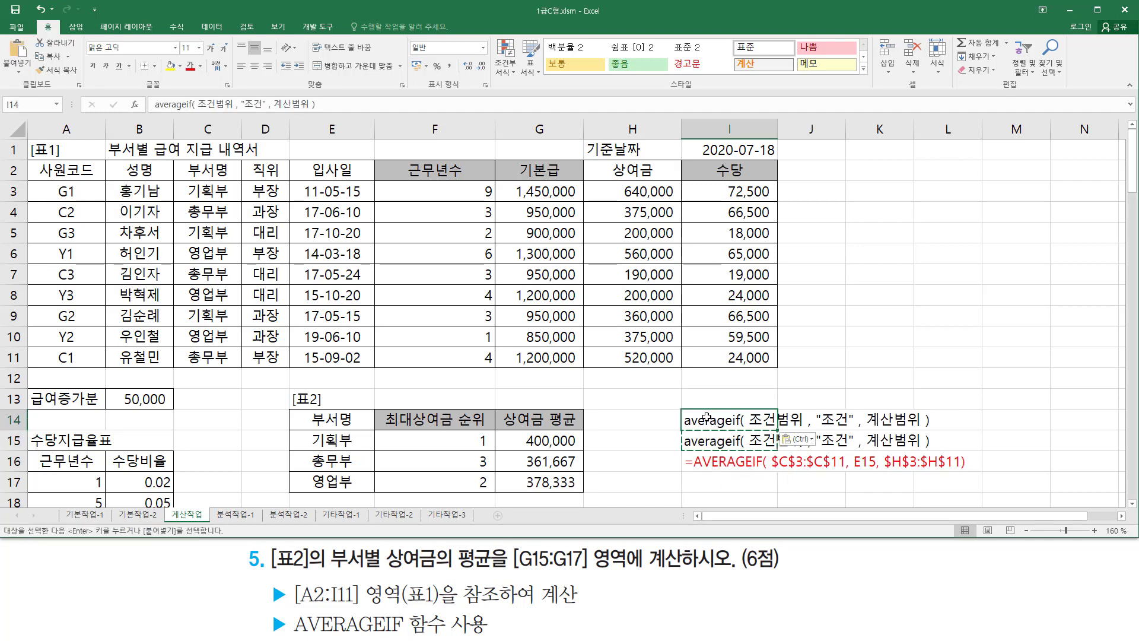
# - Replace averageif with sumif in the I14 note so it reads sumif( 조건범위 , "조건" , 계산범위 )
pyautogui.doubleClick(731, 422)
pyautogui.hotkey('shift', 'Home')
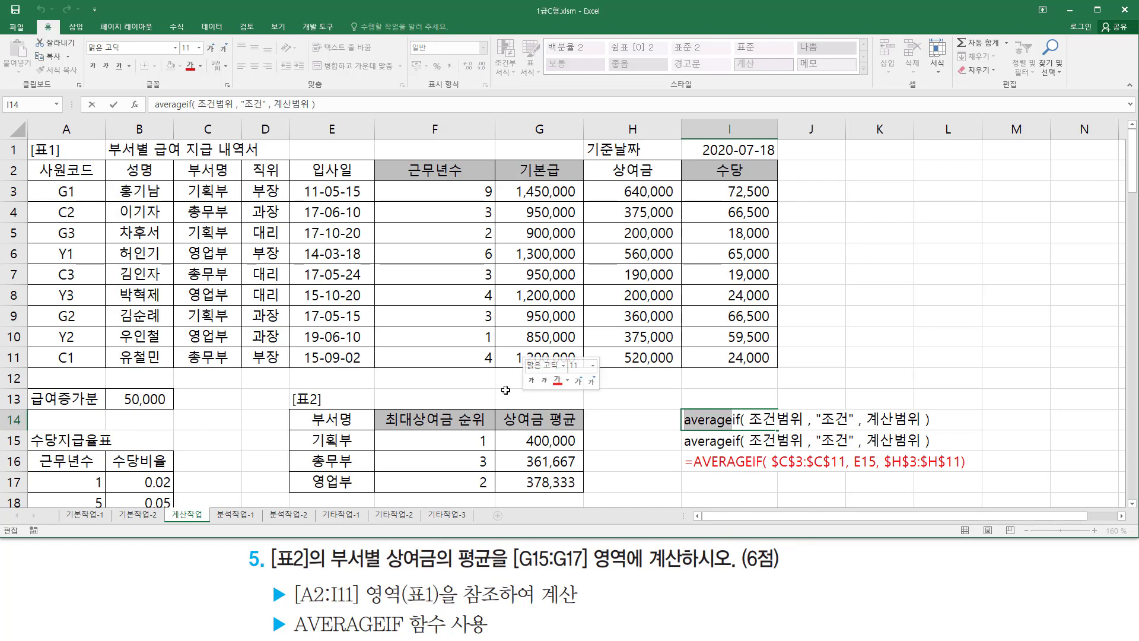
pyautogui.write('sum')
pyautogui.press('Return')
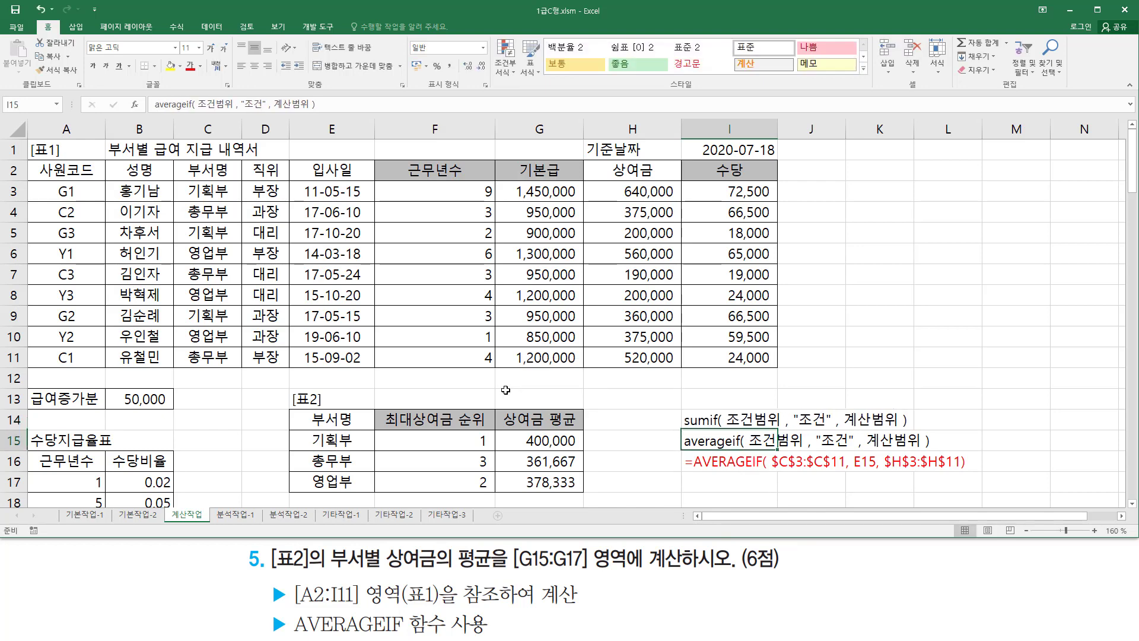
# - Copy the sumif syntax note from I14 into I13 and change its function name to countif
pyautogui.press('Up')
pyautogui.hotkey('ctrl', 'c')
pyautogui.press('Up')
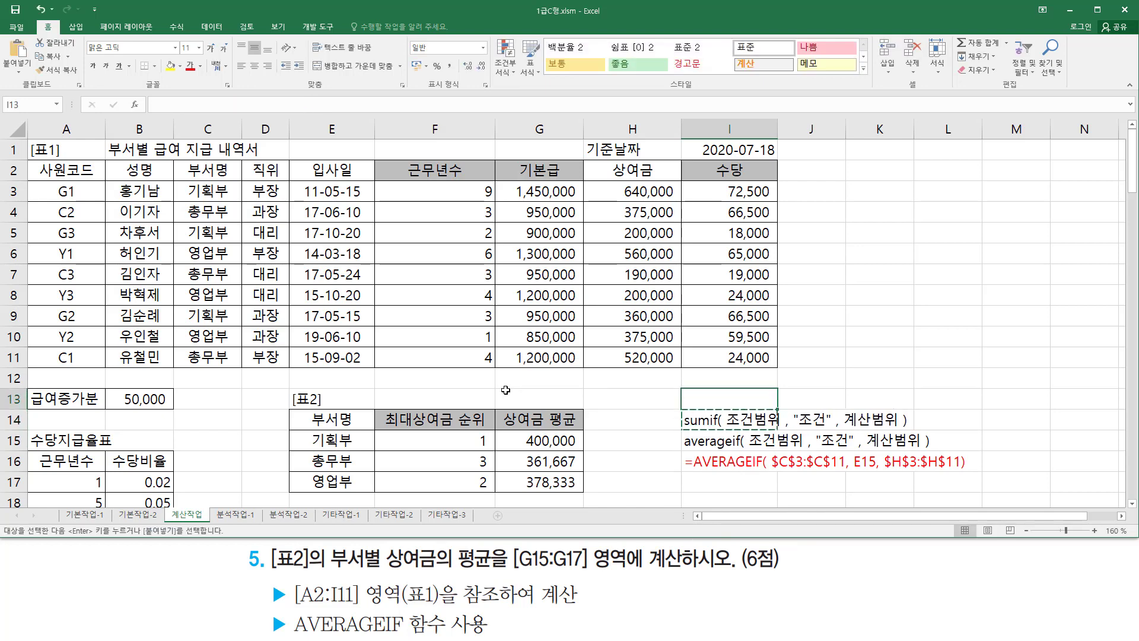
pyautogui.hotkey('ctrl', 'v')
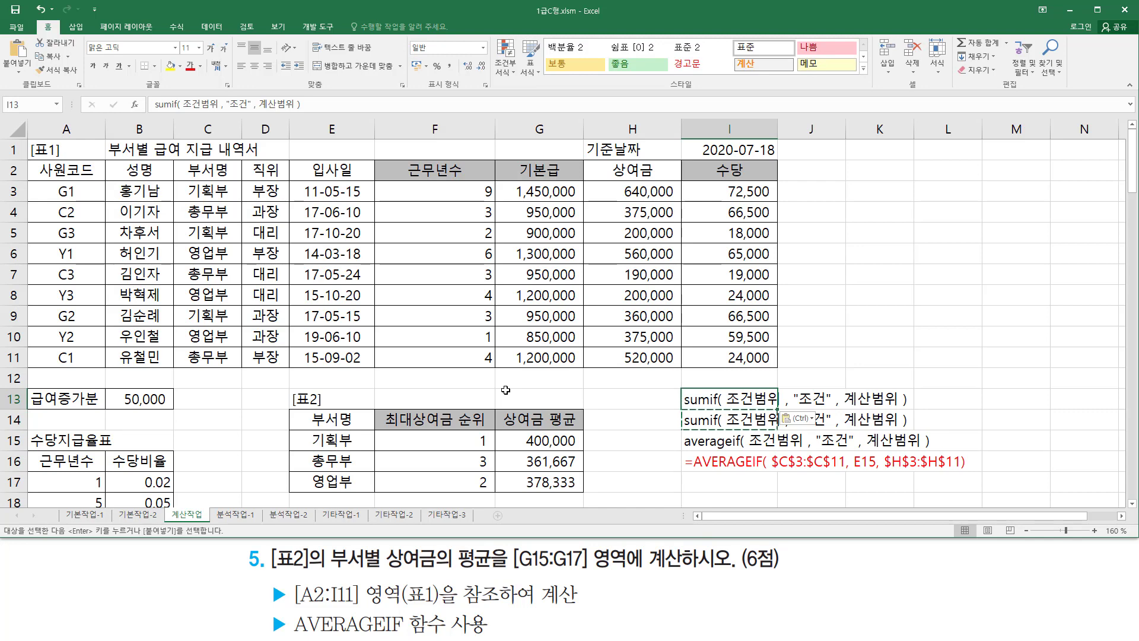
pyautogui.press('F2')
pyautogui.press('Home')
pyautogui.press('Delete')
pyautogui.press('Delete')
pyautogui.press('Delete')
pyautogui.write('c')
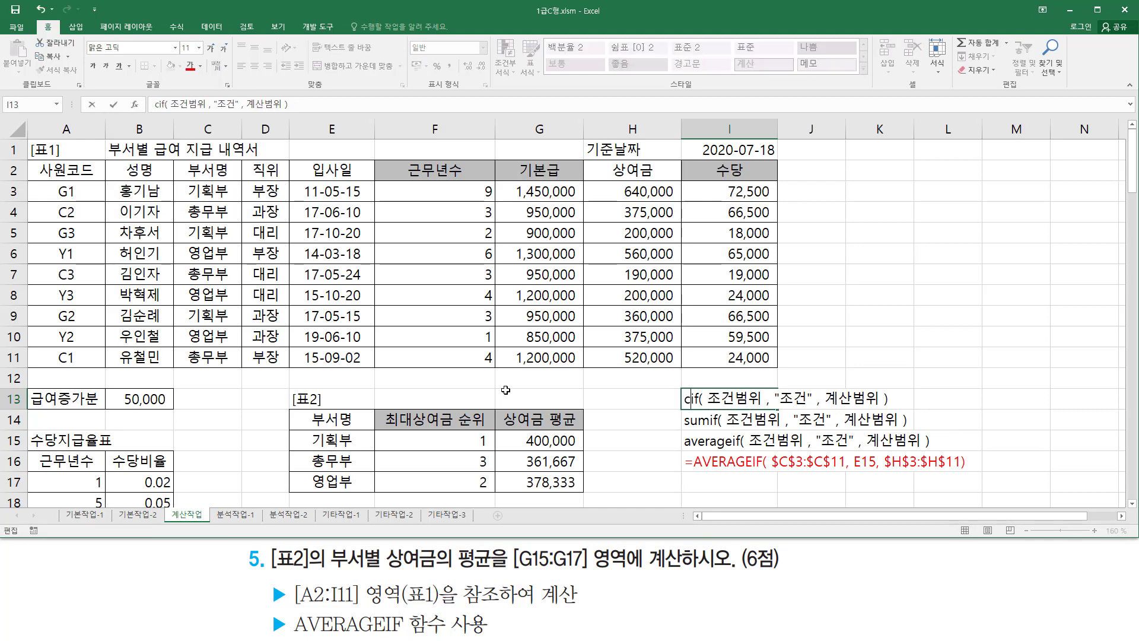
pyautogui.write('ount')
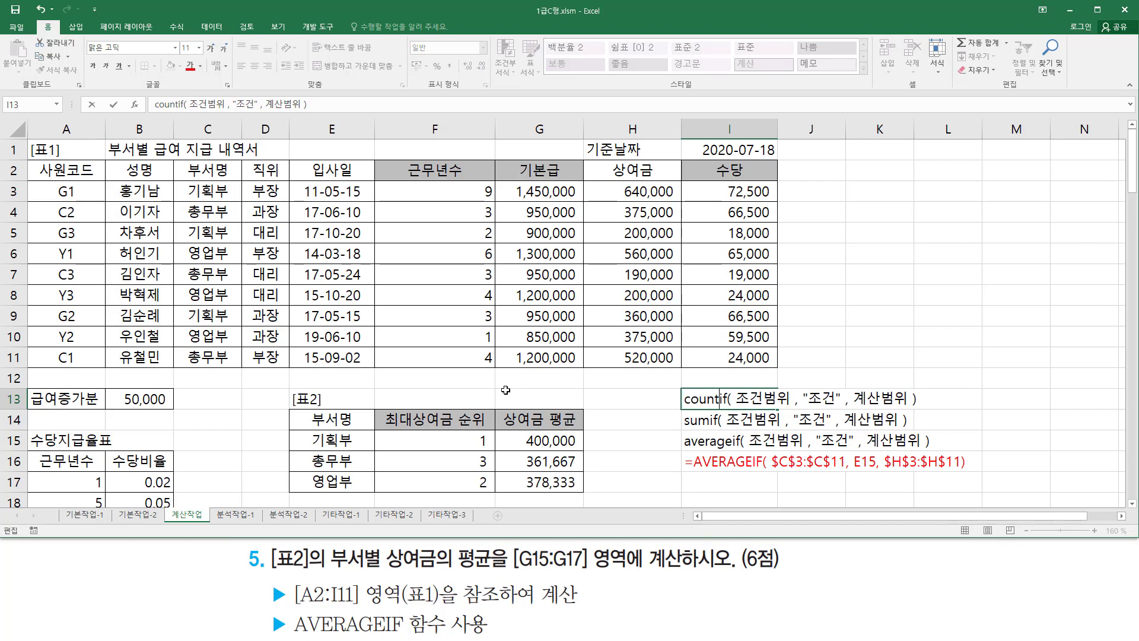
pyautogui.press('Return')
# - Remove the 계산범위 argument and its comma from the I13 note, leaving countif( 조건범위 , "조건" )
pyautogui.doubleClick(728, 400)
pyautogui.moveTo(849, 398); pyautogui.dragTo(907, 398)
pyautogui.press('Delete')
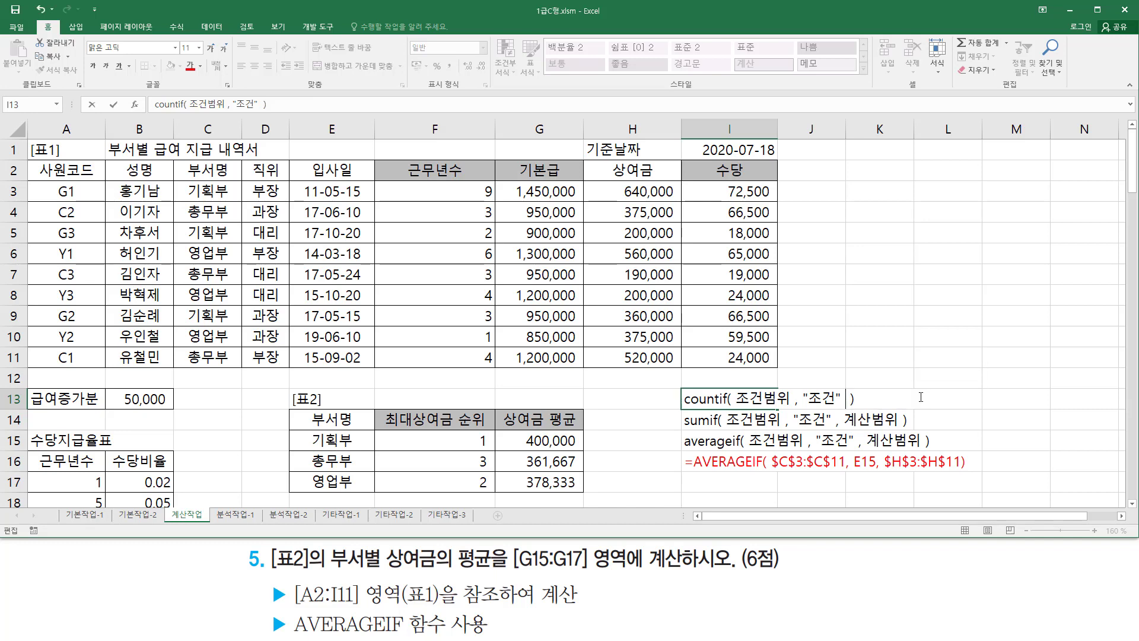
pyautogui.press('Delete')
pyautogui.click(855, 351)
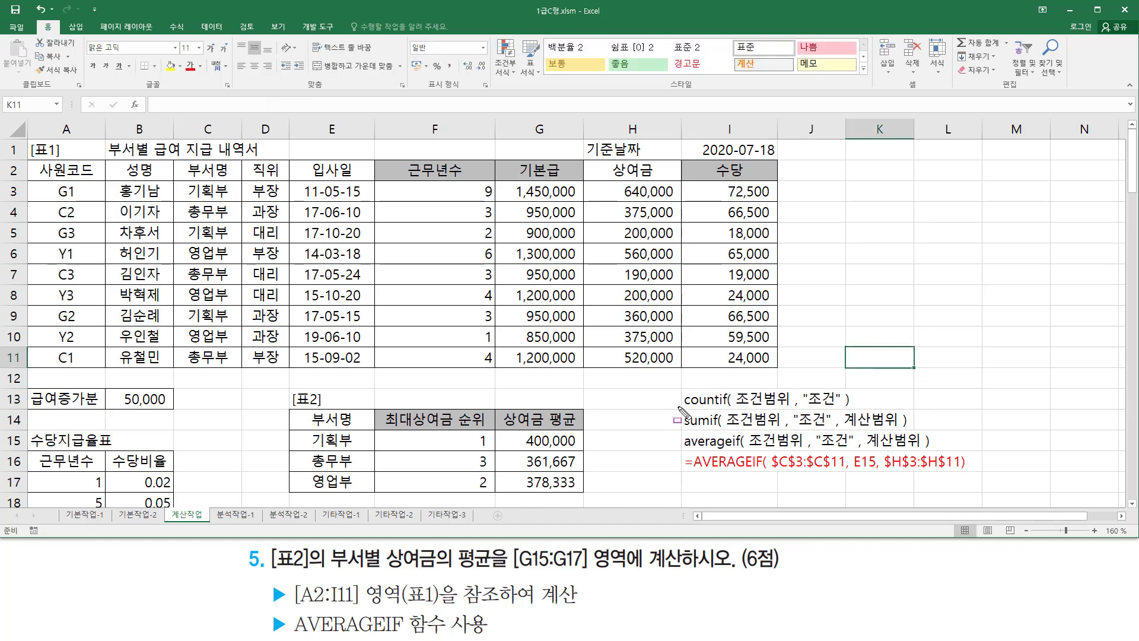
pyautogui.moveTo(679, 407)
pyautogui.mouseDown()
pyautogui.moveTo(905, 466)
pyautogui.moveTo(946, 454)
pyautogui.mouseUp()
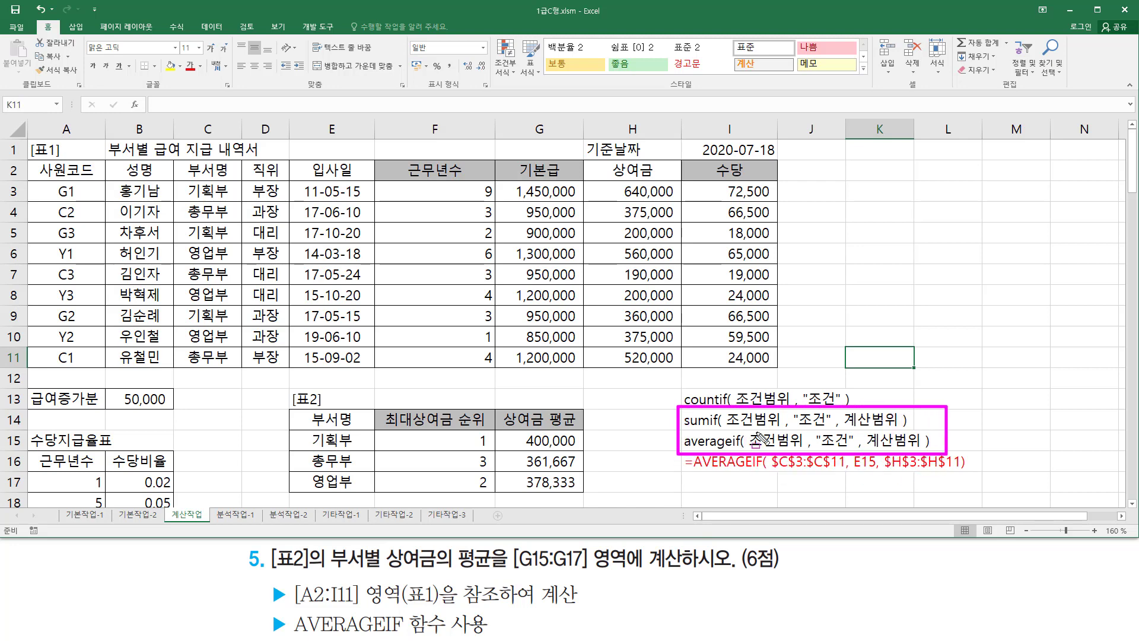
pyautogui.moveTo(731, 427); pyautogui.dragTo(825, 425)
pyautogui.moveTo(754, 446)
pyautogui.mouseDown()
pyautogui.moveTo(862, 448)
pyautogui.moveTo(848, 446)
pyautogui.mouseUp()
pyautogui.moveTo(858, 419); pyautogui.dragTo(921, 448)
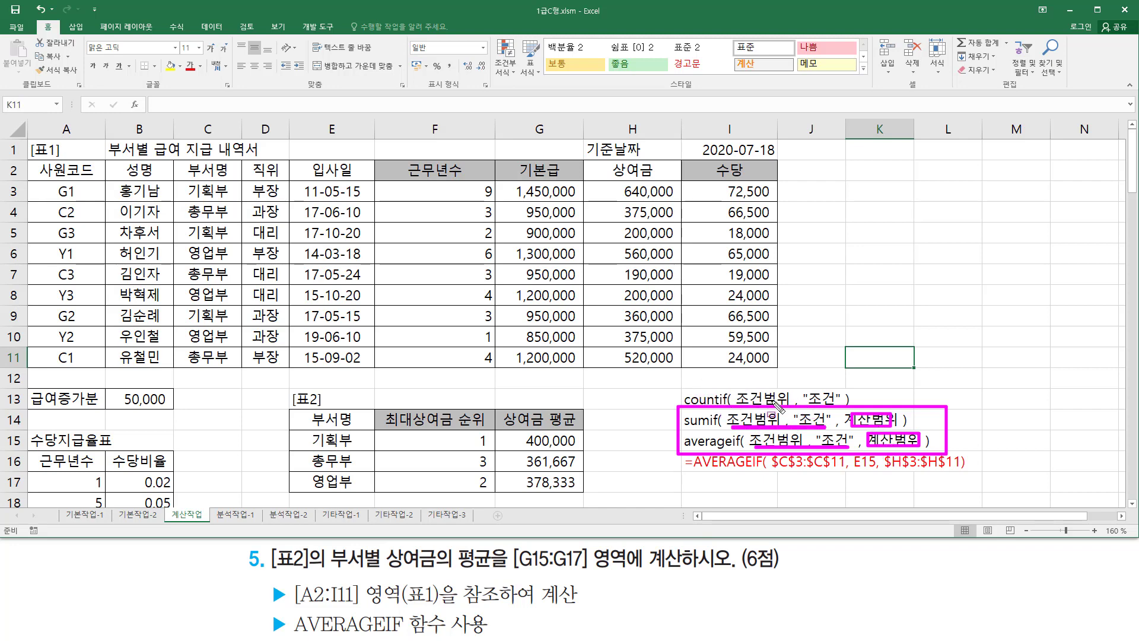
pyautogui.moveTo(739, 386)
pyautogui.mouseDown()
pyautogui.moveTo(841, 388)
pyautogui.moveTo(844, 408)
pyautogui.mouseUp()
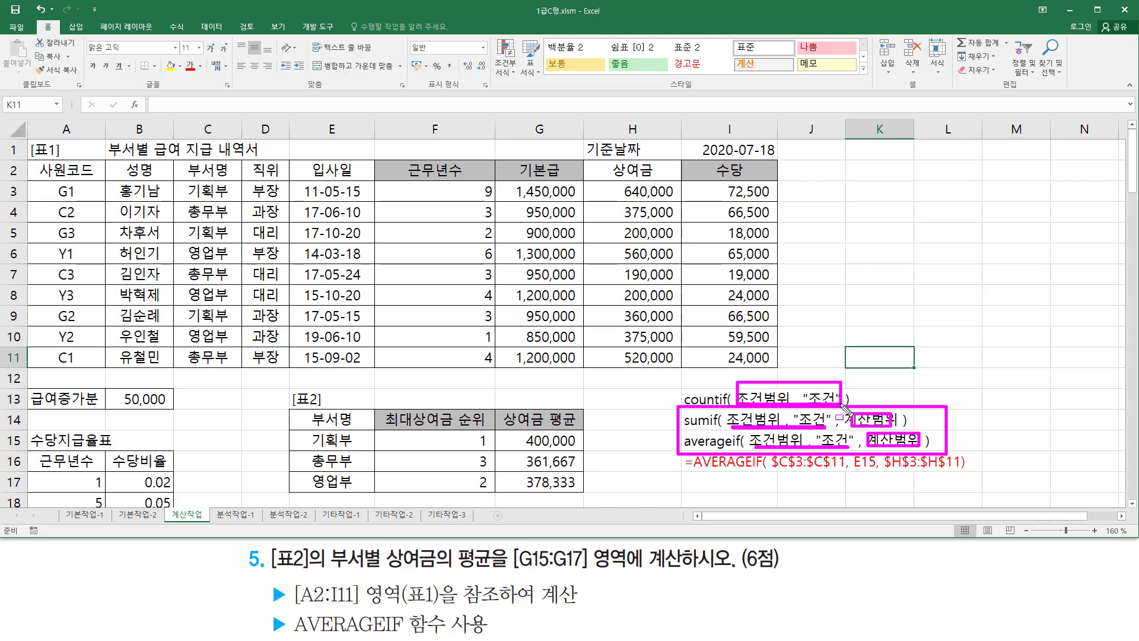
pyautogui.press('Escape')
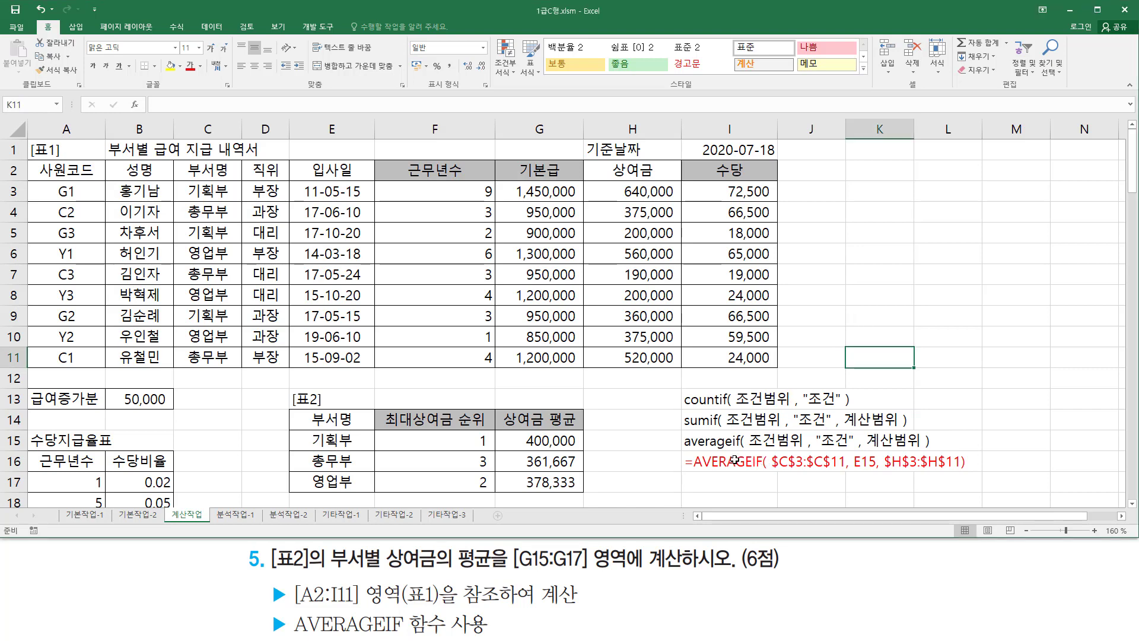
pyautogui.click(844, 317)
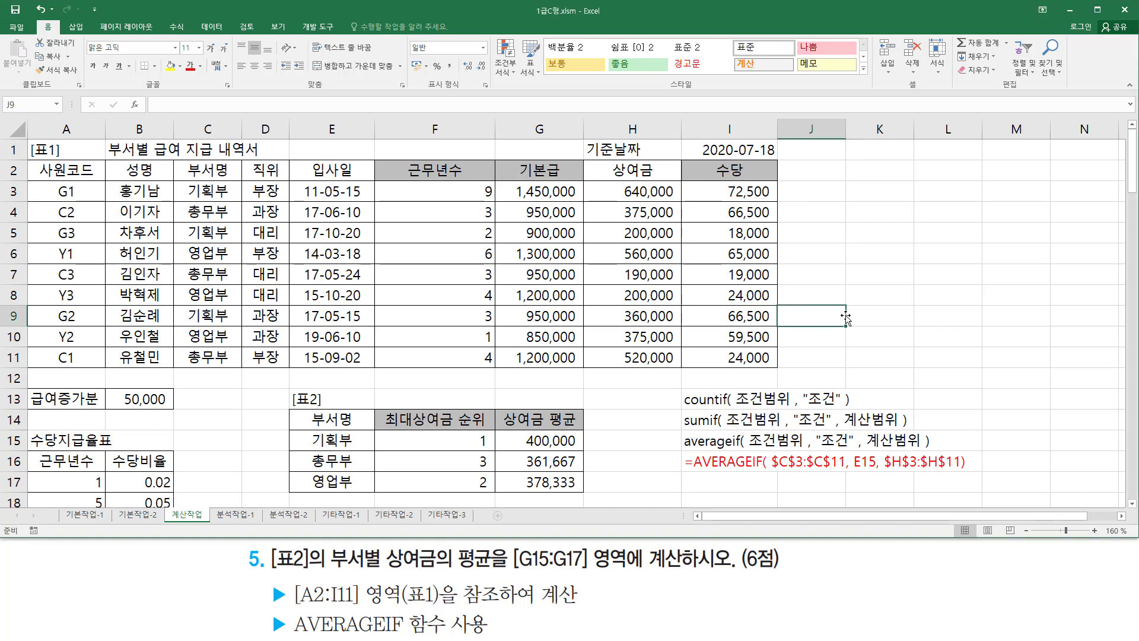